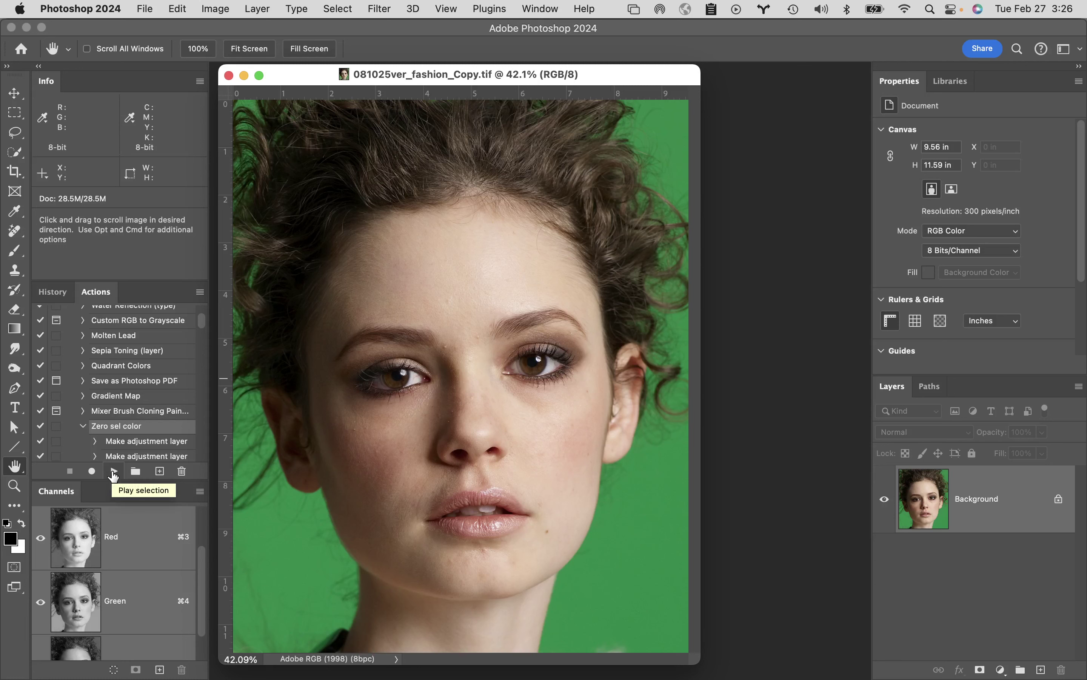
Step: Run the Zero sel color action, try the Relative method on the Selective Color layer, and return it to Absolute
{"action": "left_click", "coordinate": [113, 471]}
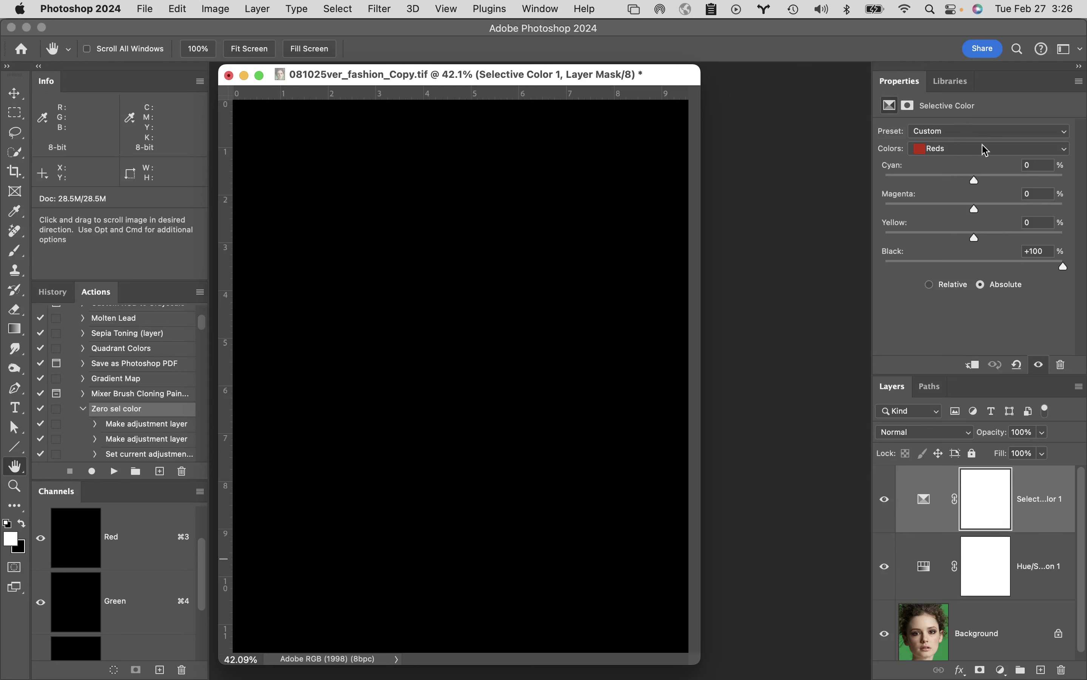
{"action": "left_click", "coordinate": [931, 285]}
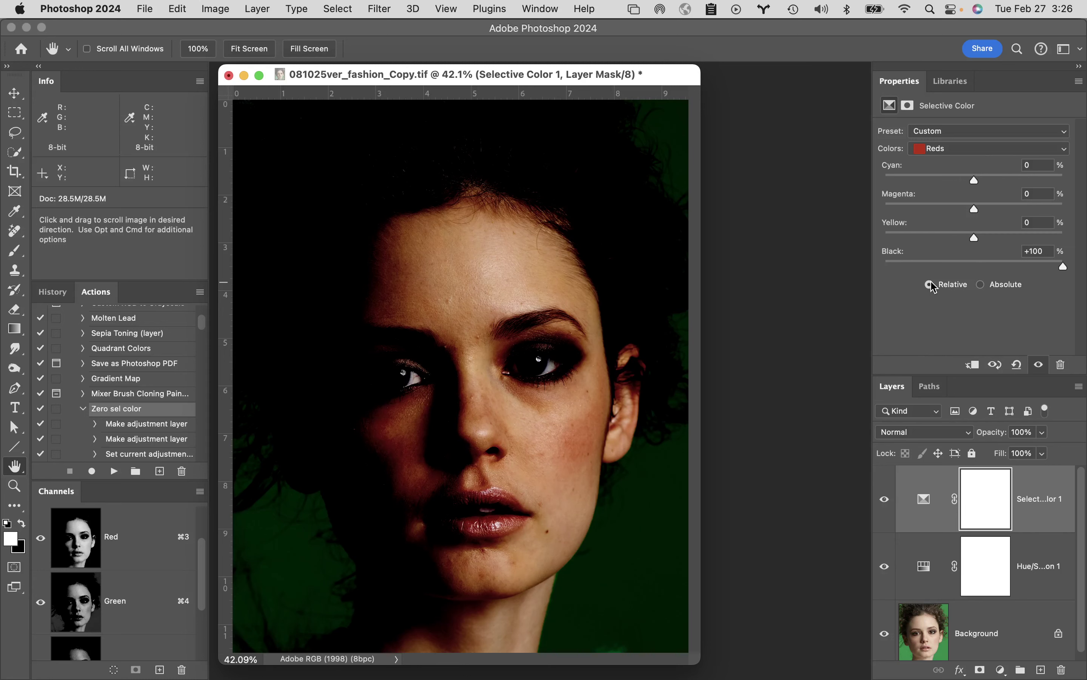
{"action": "left_click", "coordinate": [981, 285]}
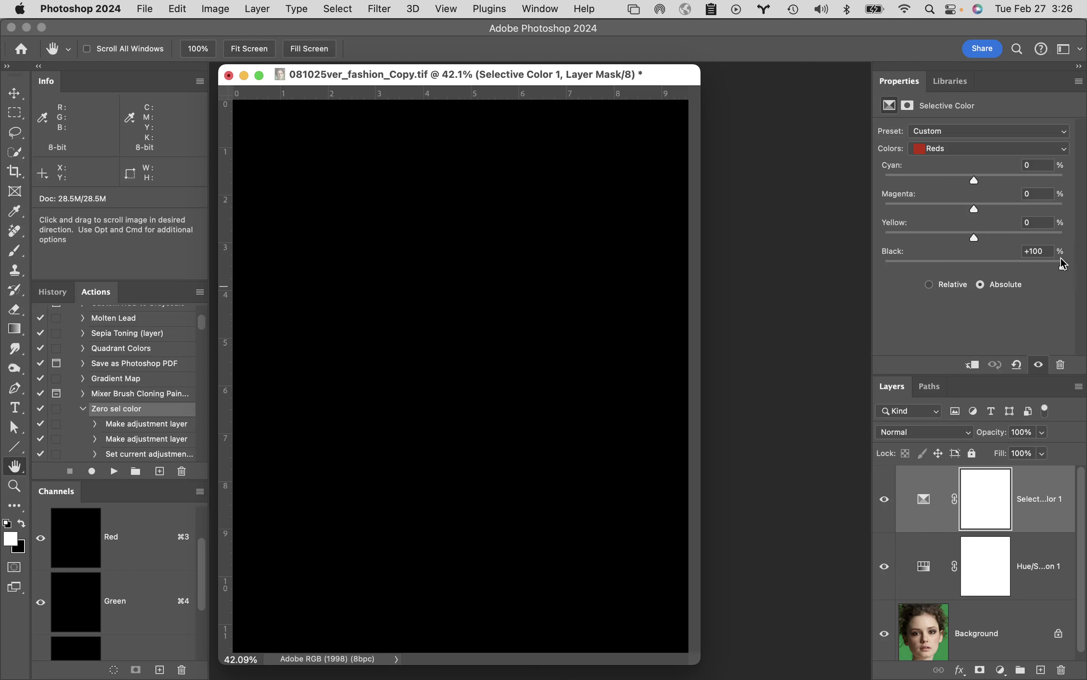
{"action": "mouse_move", "coordinate": [339, 674]}
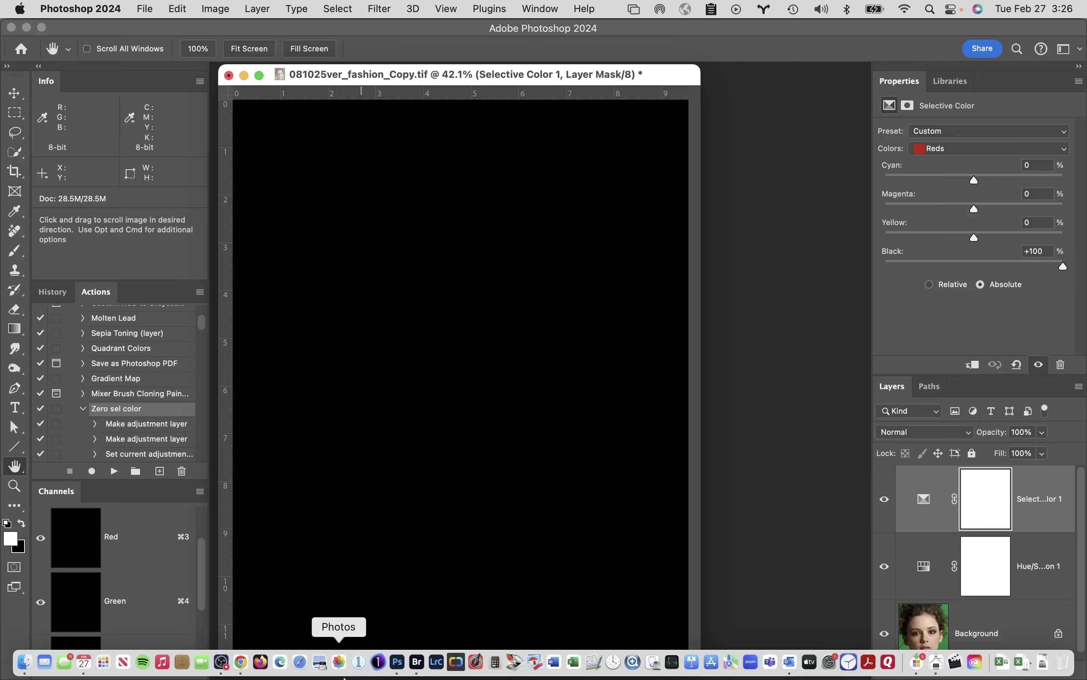
{"action": "left_click", "coordinate": [222, 662]}
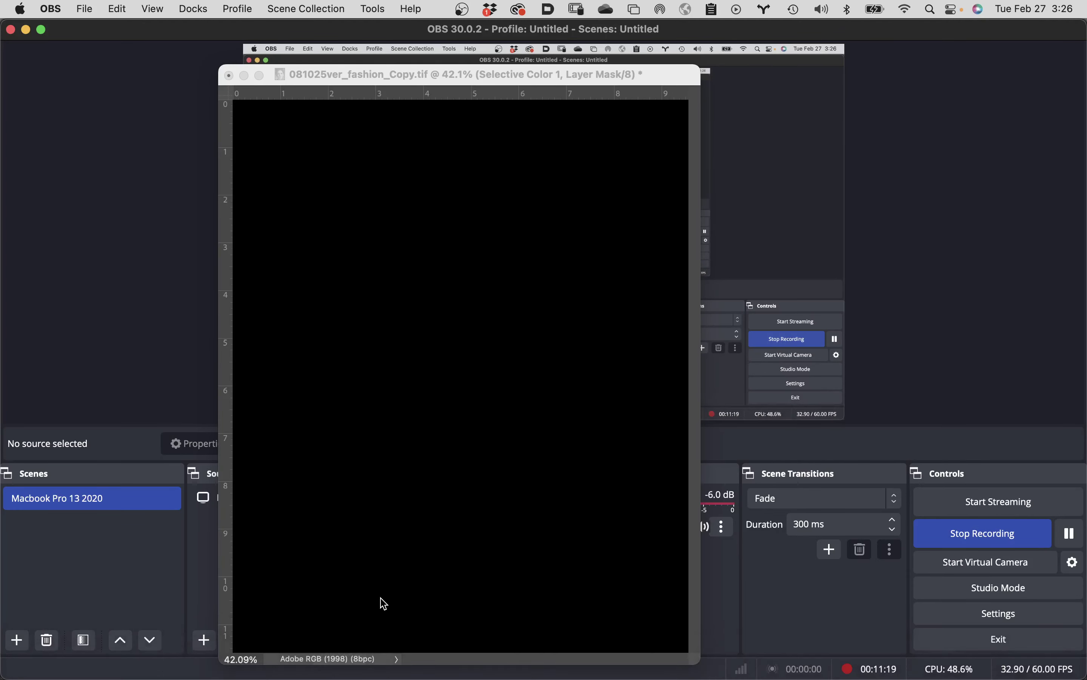
{"action": "left_click", "coordinate": [405, 593]}
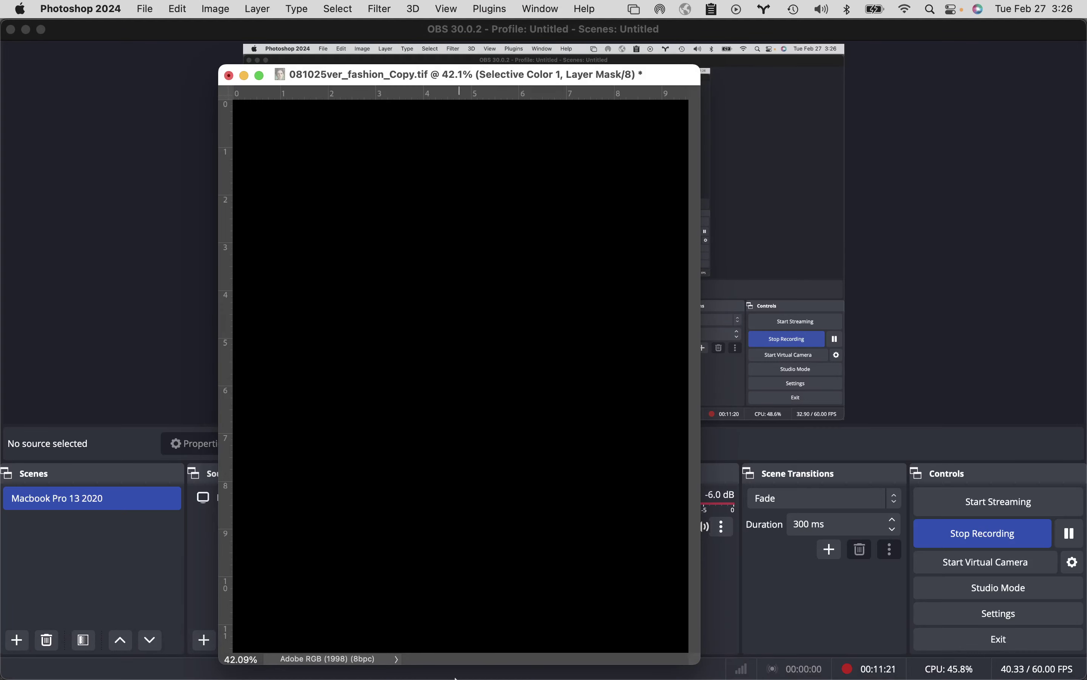
{"action": "mouse_move", "coordinate": [437, 672]}
{"action": "left_click", "coordinate": [402, 660]}
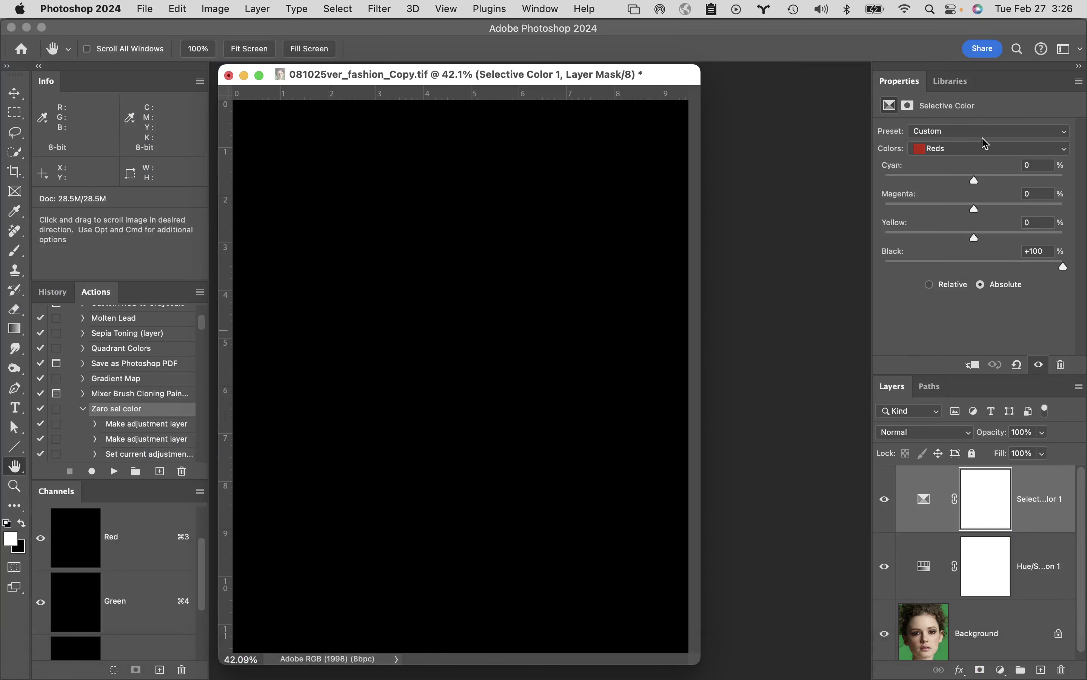
Step: Set Black to -100% for the Greens in the Selective Color adjustment
{"action": "left_click", "coordinate": [984, 151]}
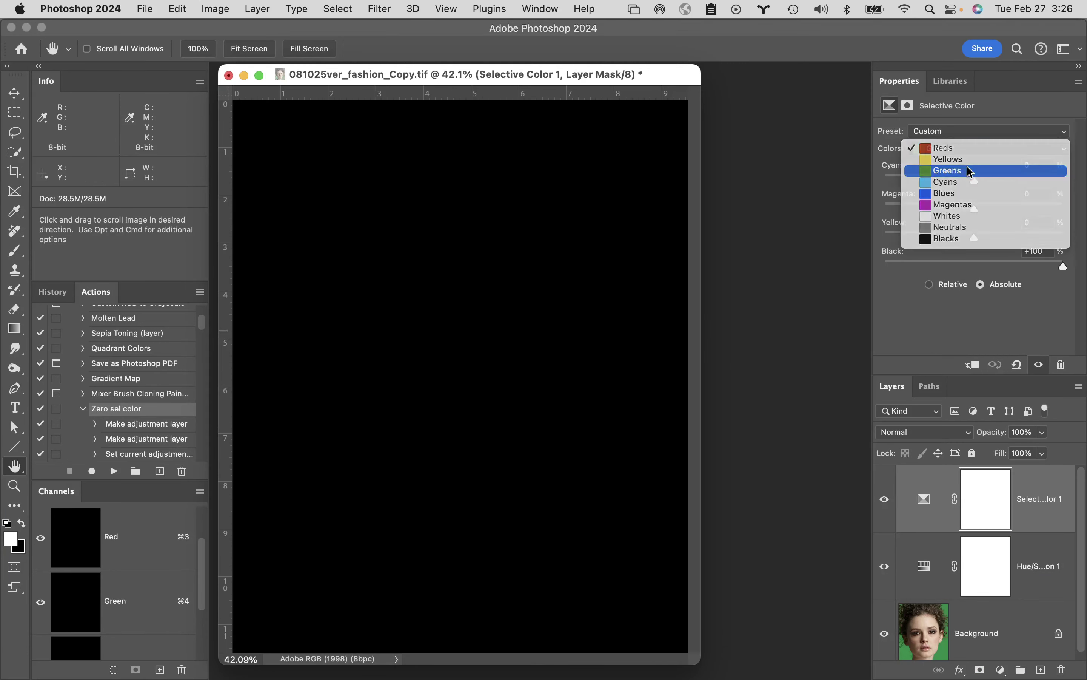
{"action": "left_click", "coordinate": [946, 171]}
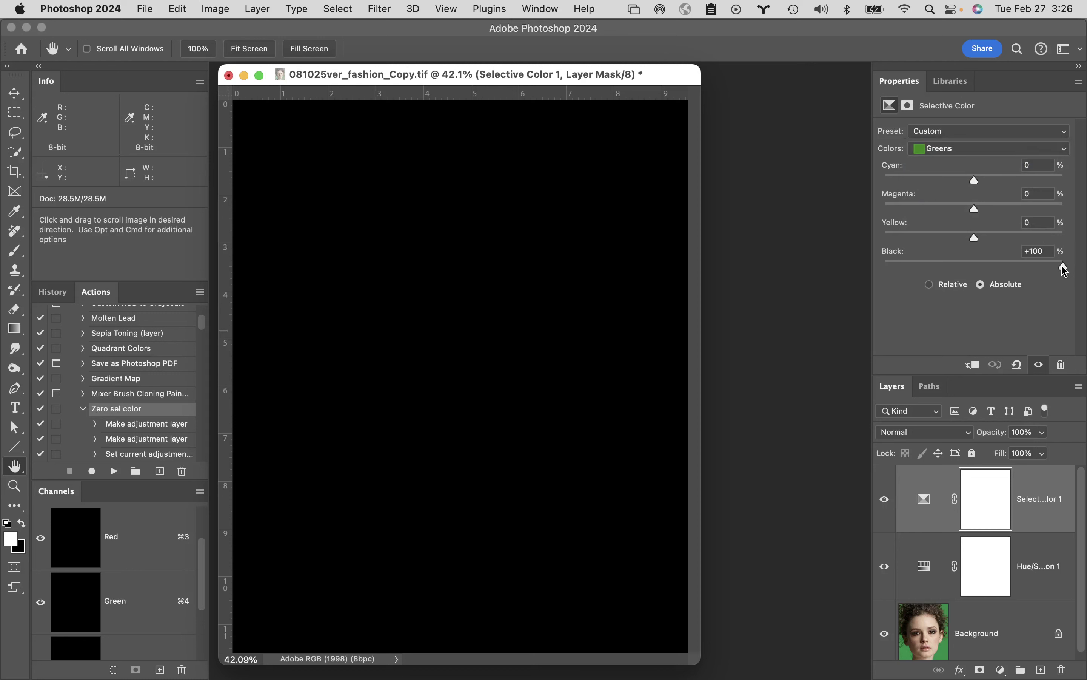
{"action": "left_click", "coordinate": [996, 148]}
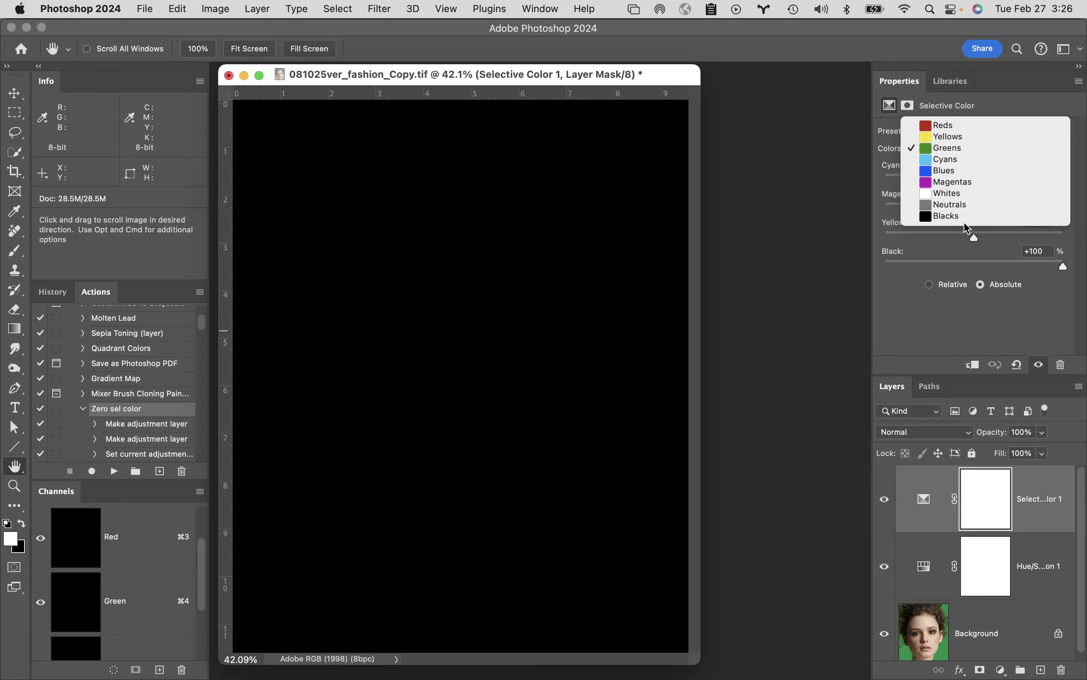
{"action": "left_click", "coordinate": [953, 252]}
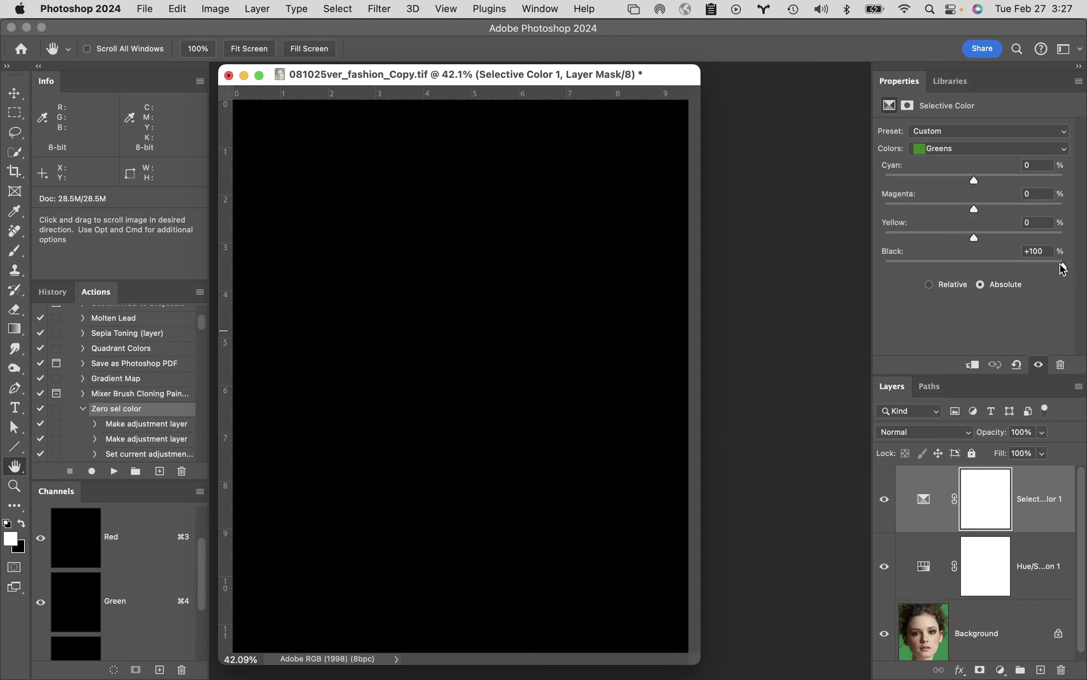
{"action": "left_click_drag", "start_coordinate": [1064, 269], "coordinate": [878, 269]}
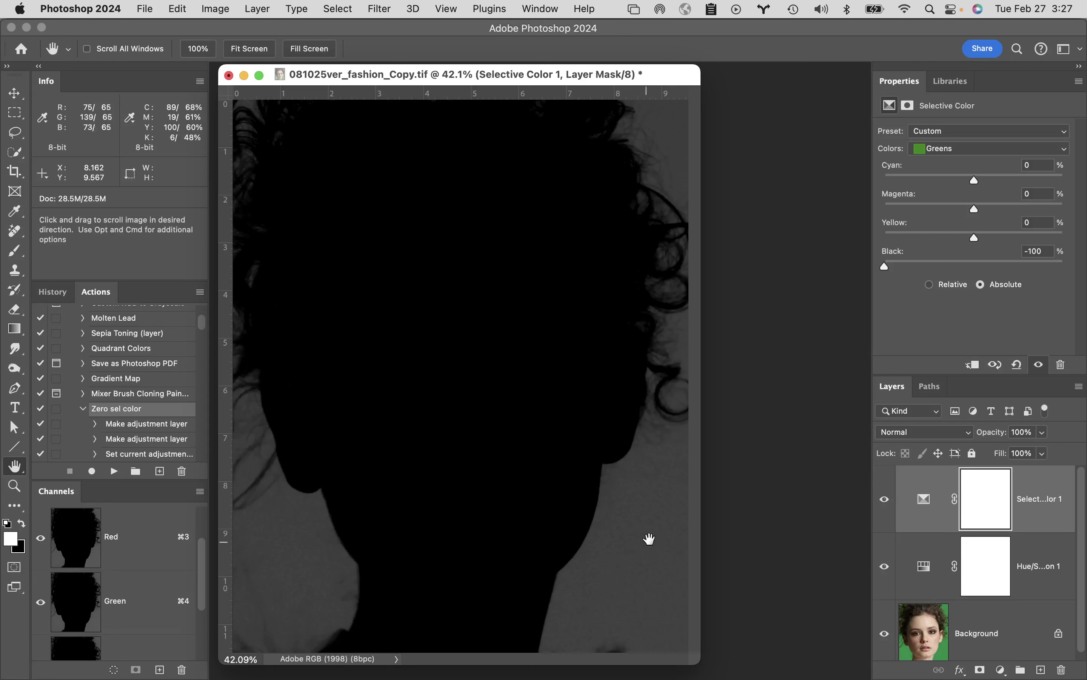
Step: Try Greens saturation at -100 and +100 on the Hue/Saturation layer with on-image adjustment, and undo the saturation change
{"action": "left_click", "coordinate": [924, 570]}
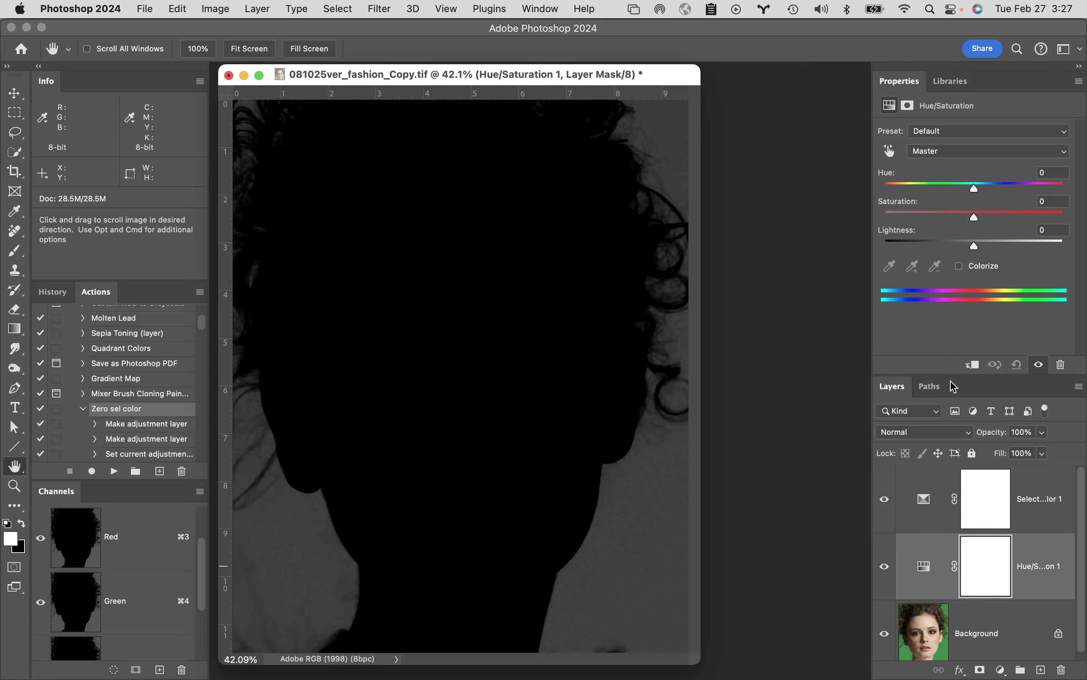
{"action": "left_click", "coordinate": [893, 153]}
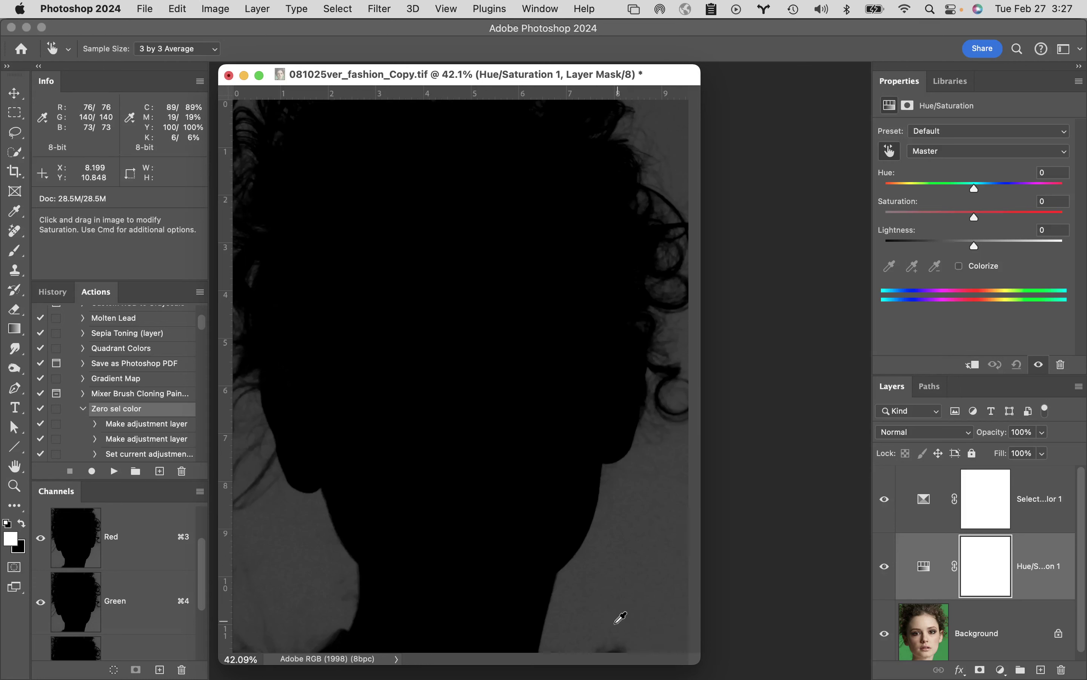
{"action": "left_click_drag", "start_coordinate": [591, 586], "coordinate": [512, 605]}
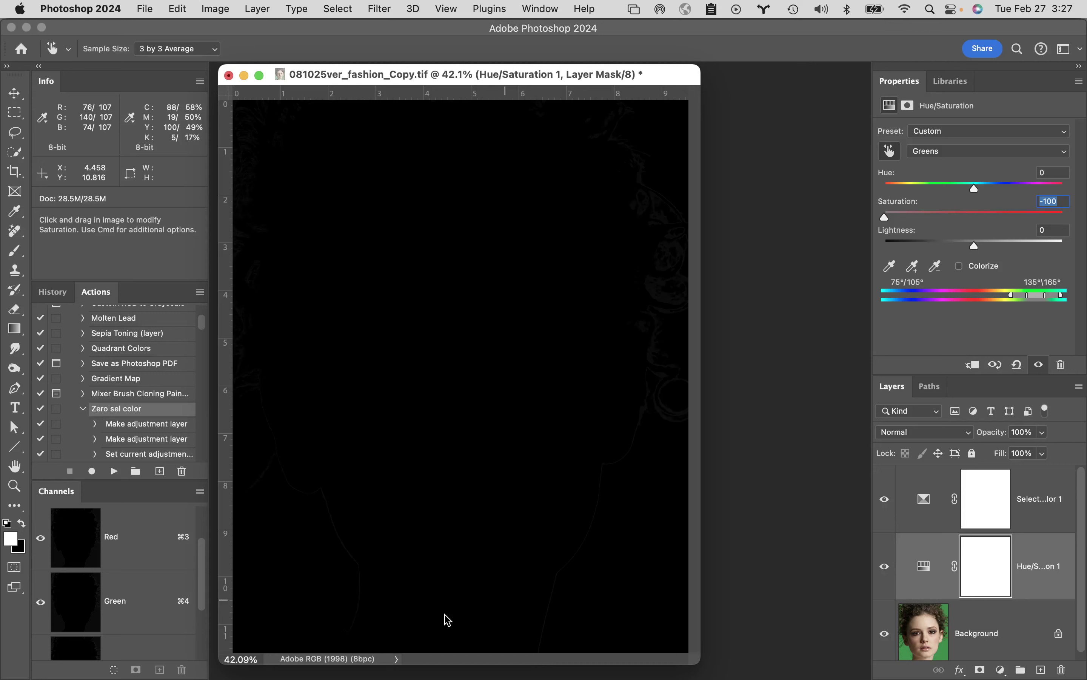
{"action": "left_click_drag", "start_coordinate": [448, 620], "coordinate": [755, 574]}
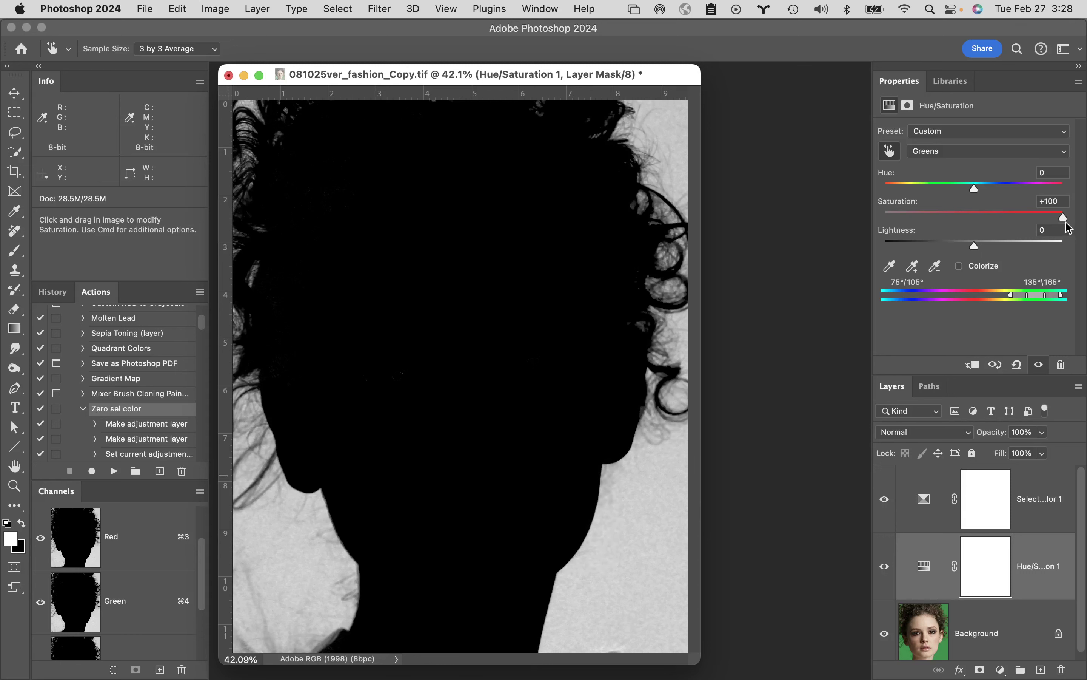
{"action": "key", "text": "super+z"}
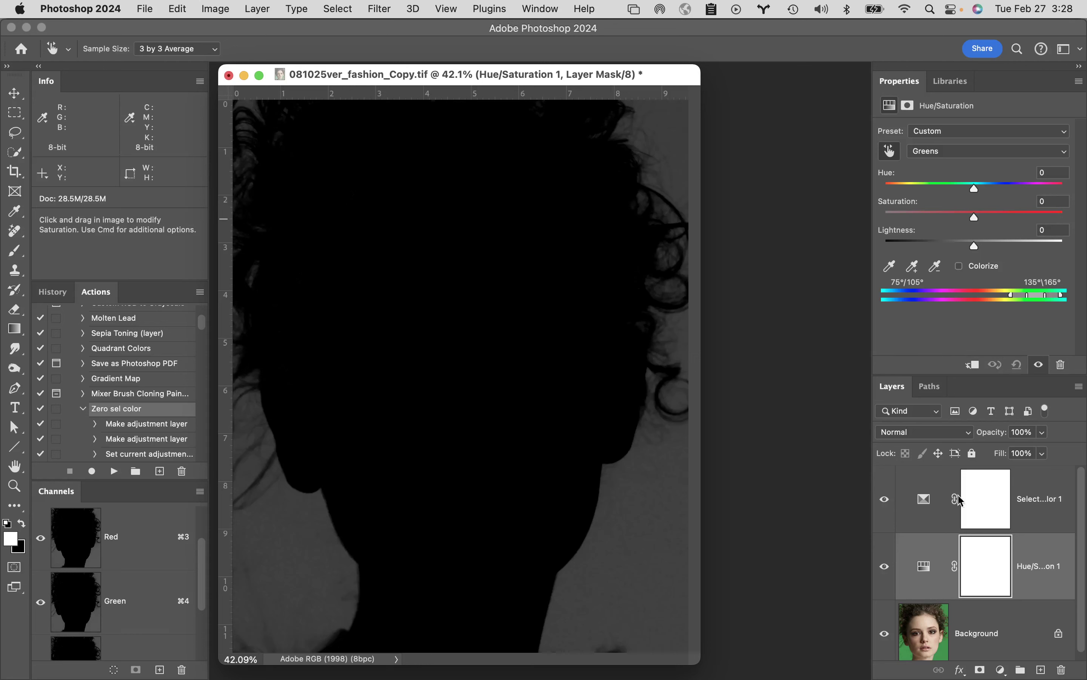
Step: Restore Black to +100% for the Greens in the Selective Color layer and set it to -100% for the Whites
{"action": "left_click", "coordinate": [924, 505]}
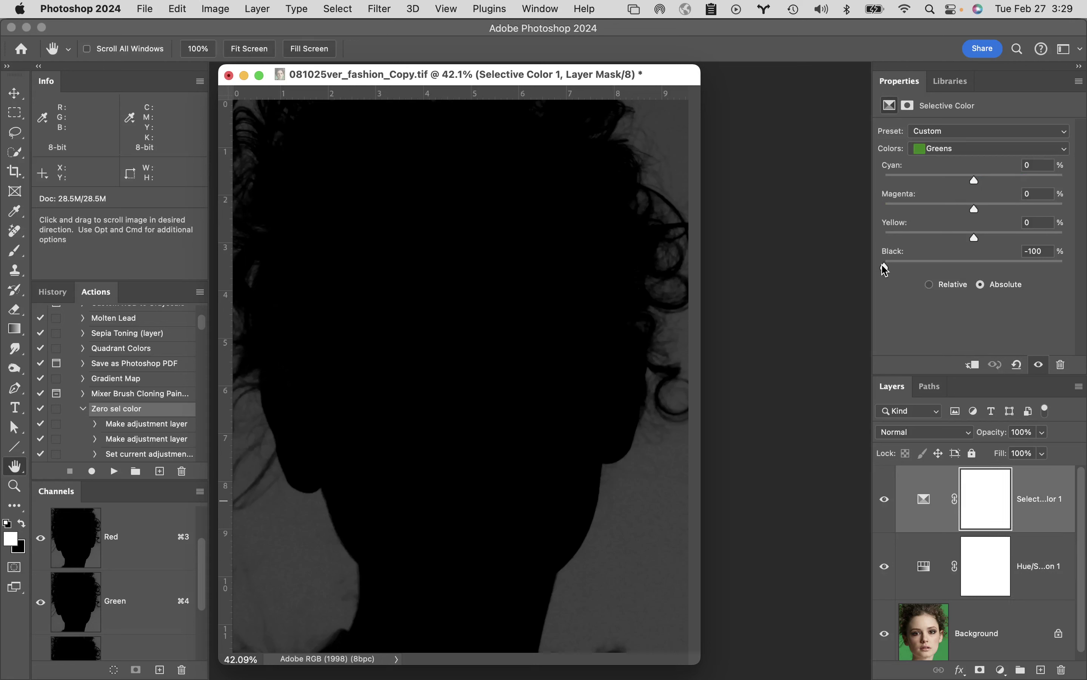
{"action": "left_click_drag", "start_coordinate": [885, 268], "coordinate": [1063, 266]}
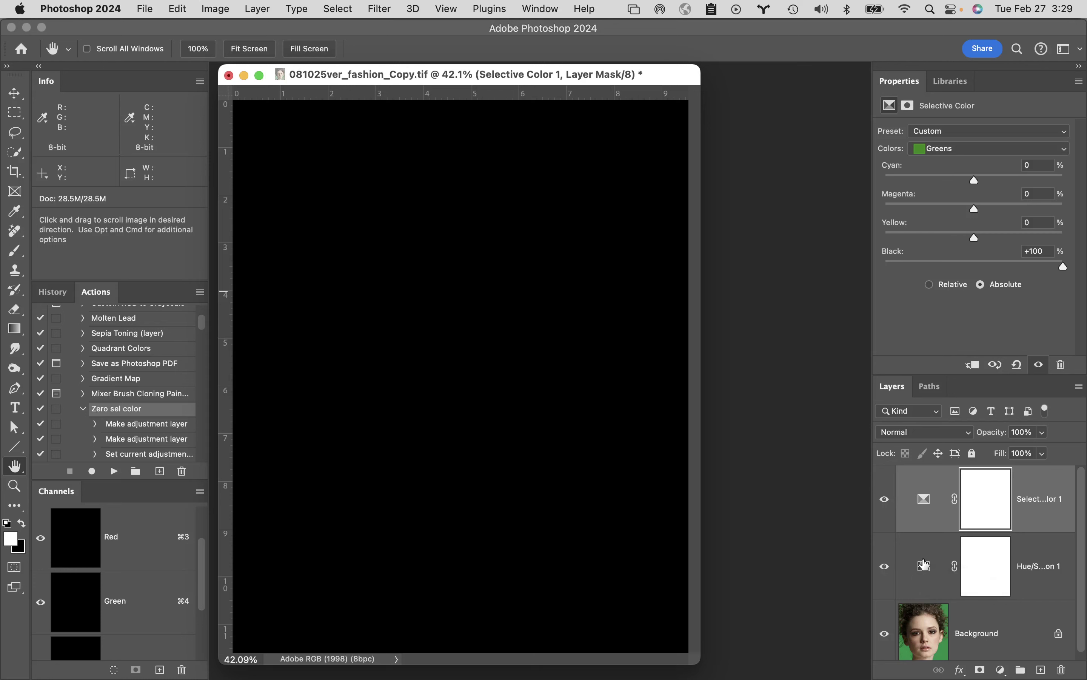
{"action": "left_click", "coordinate": [995, 154]}
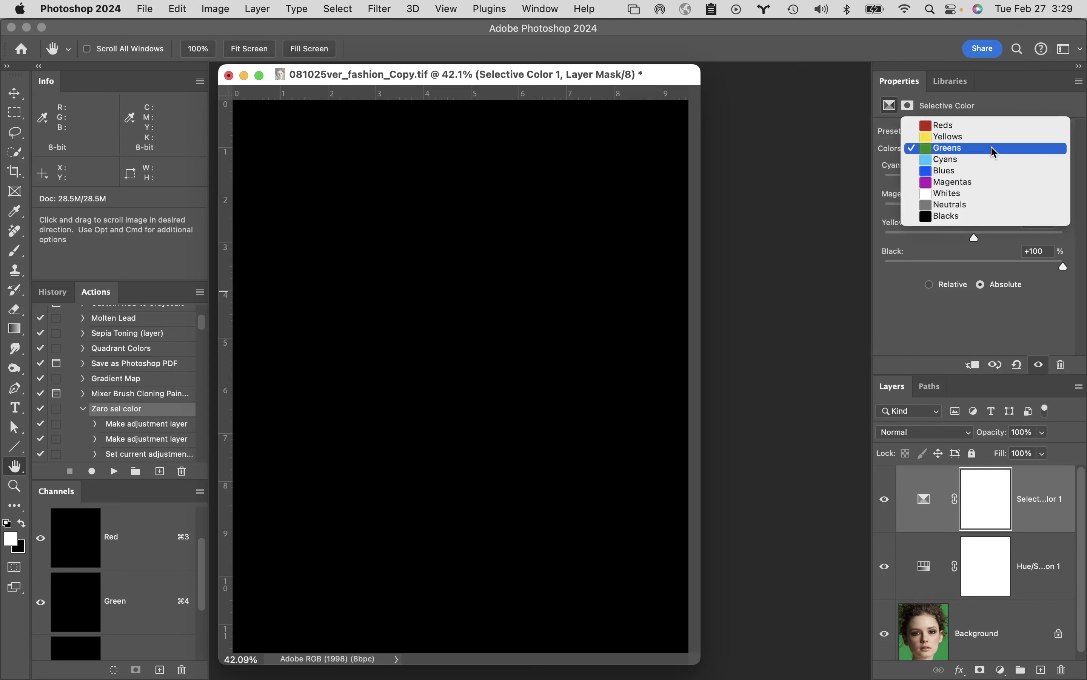
{"action": "left_click", "coordinate": [992, 196]}
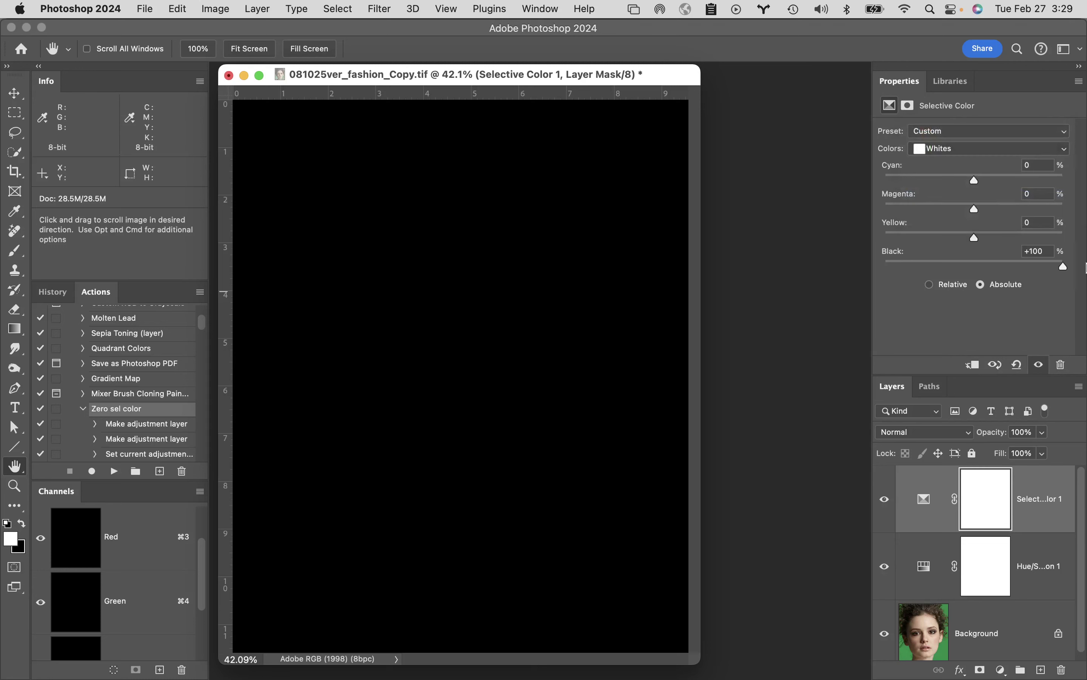
{"action": "left_click_drag", "start_coordinate": [1066, 269], "coordinate": [801, 260]}
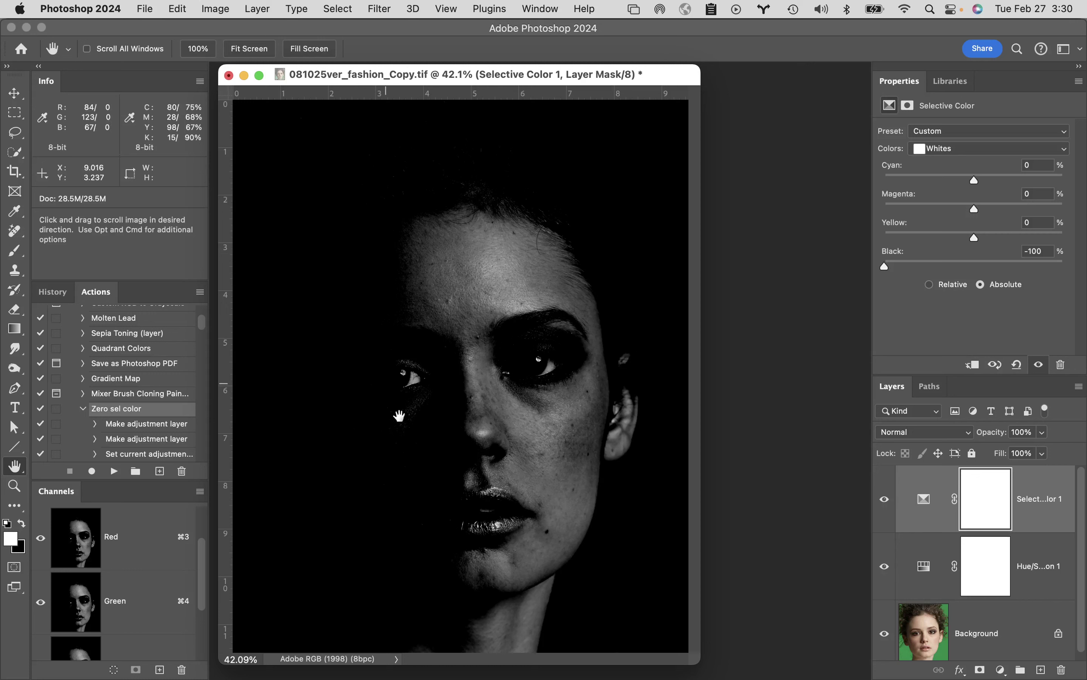
Step: Duplicate the Blue channel and rename the copy "highlights"
{"action": "scroll", "coordinate": [126, 582], "scroll_direction": "down", "scroll_amount": 3}
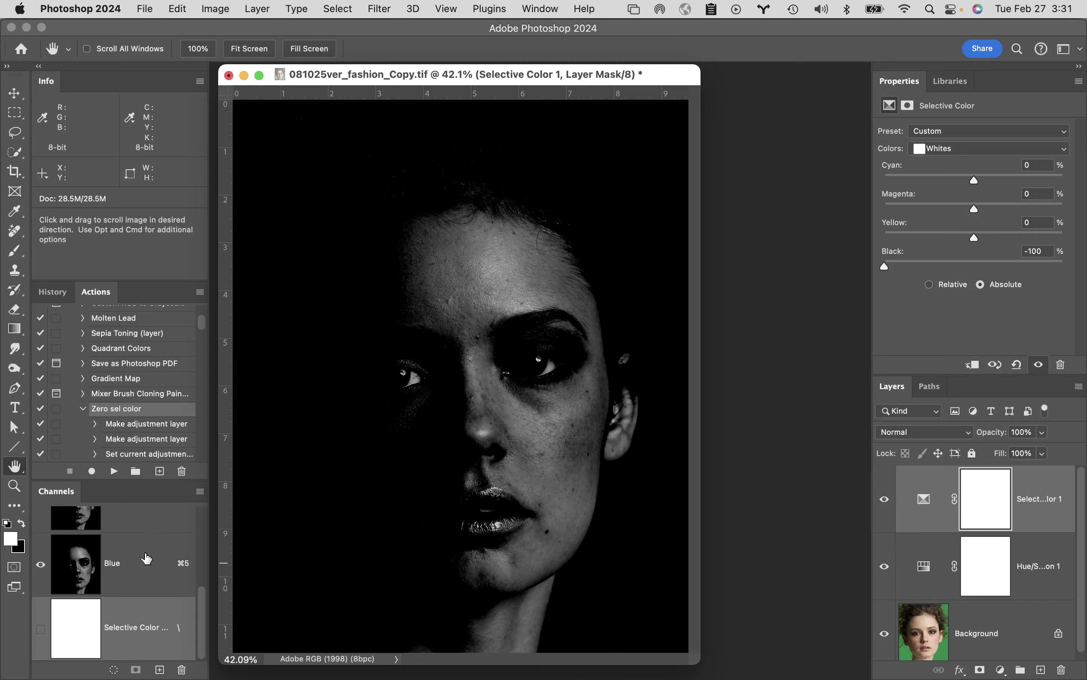
{"action": "left_click_drag", "start_coordinate": [147, 560], "coordinate": [160, 669]}
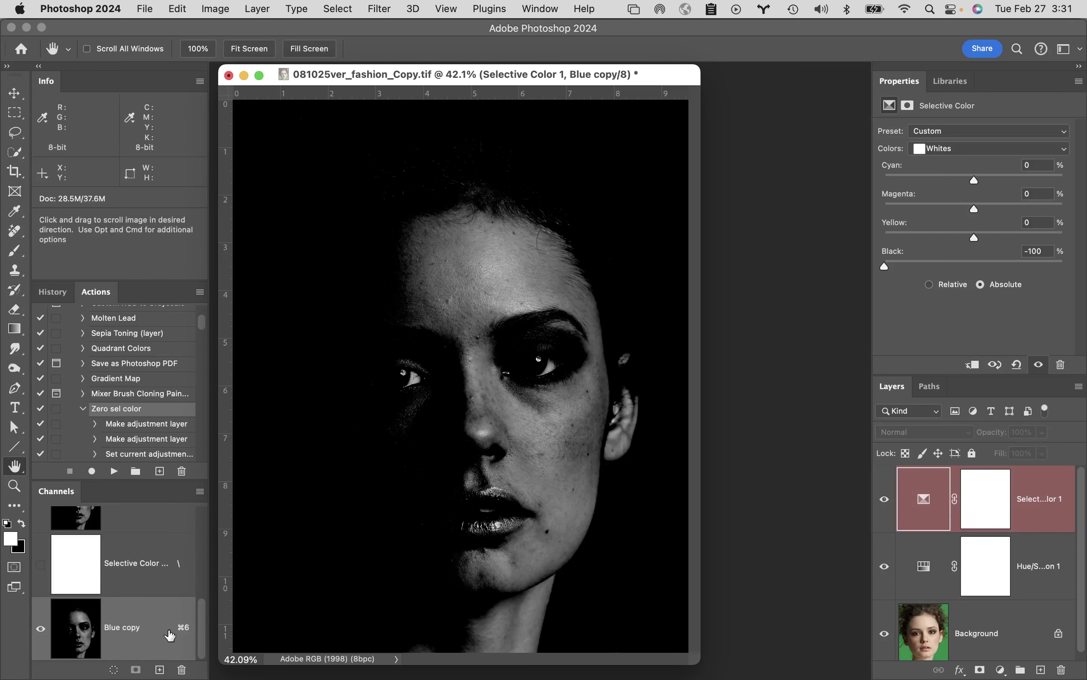
{"action": "double_click", "coordinate": [131, 628]}
{"action": "type", "text": "highlights"}
{"action": "key", "text": "Return"}
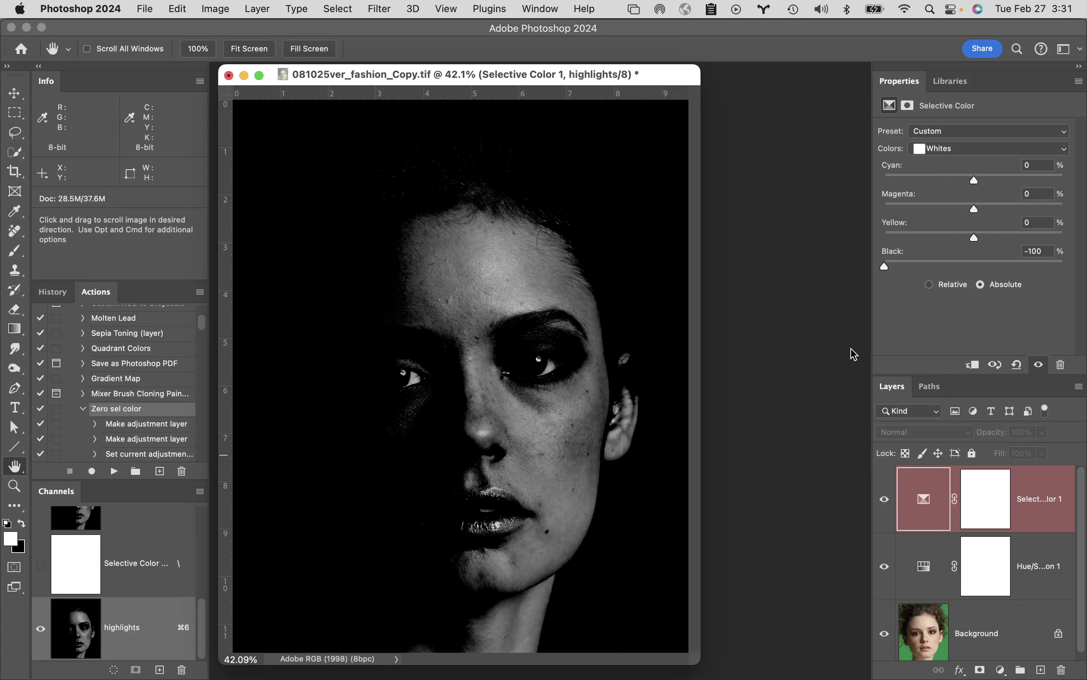
Step: Reactivate the RGB composite, restore Black to +100% for the Whites in Selective Color, and set it to -100% for the Blacks
{"action": "left_click_drag", "start_coordinate": [201, 627], "coordinate": [203, 500]}
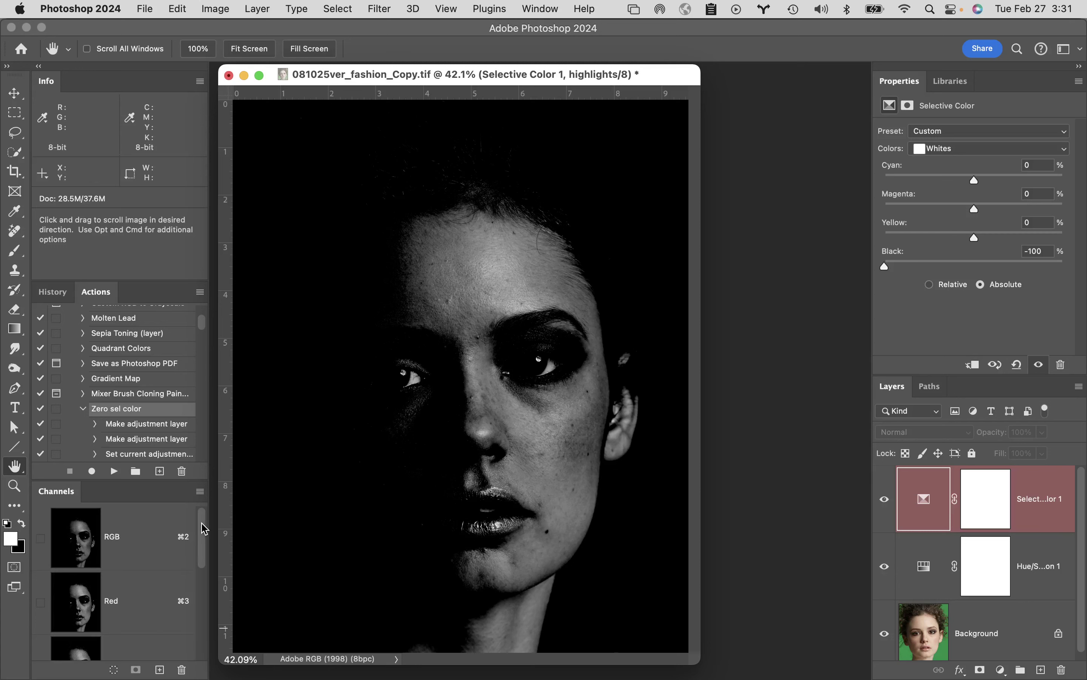
{"action": "left_click", "coordinate": [125, 528]}
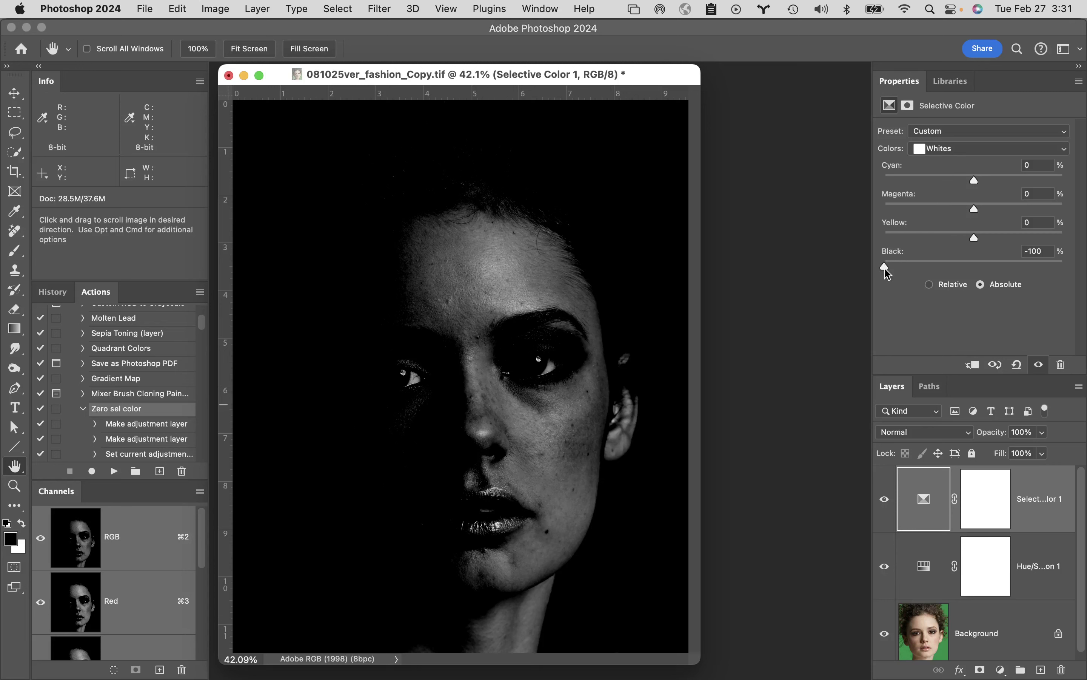
{"action": "left_click_drag", "start_coordinate": [886, 267], "coordinate": [1086, 280]}
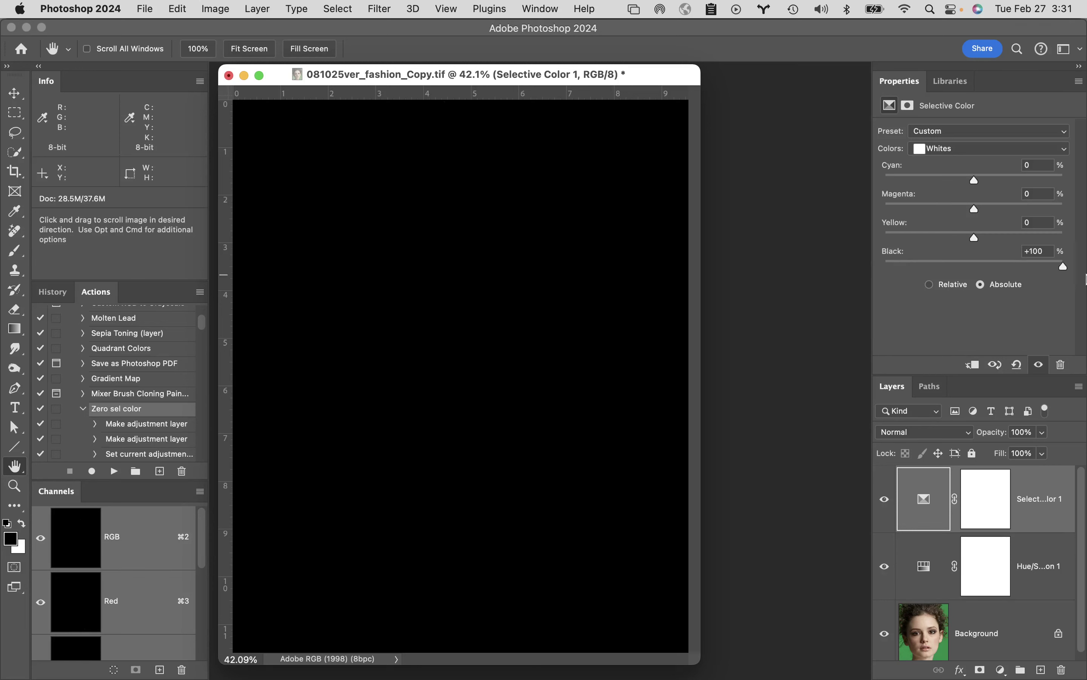
{"action": "left_click", "coordinate": [980, 149]}
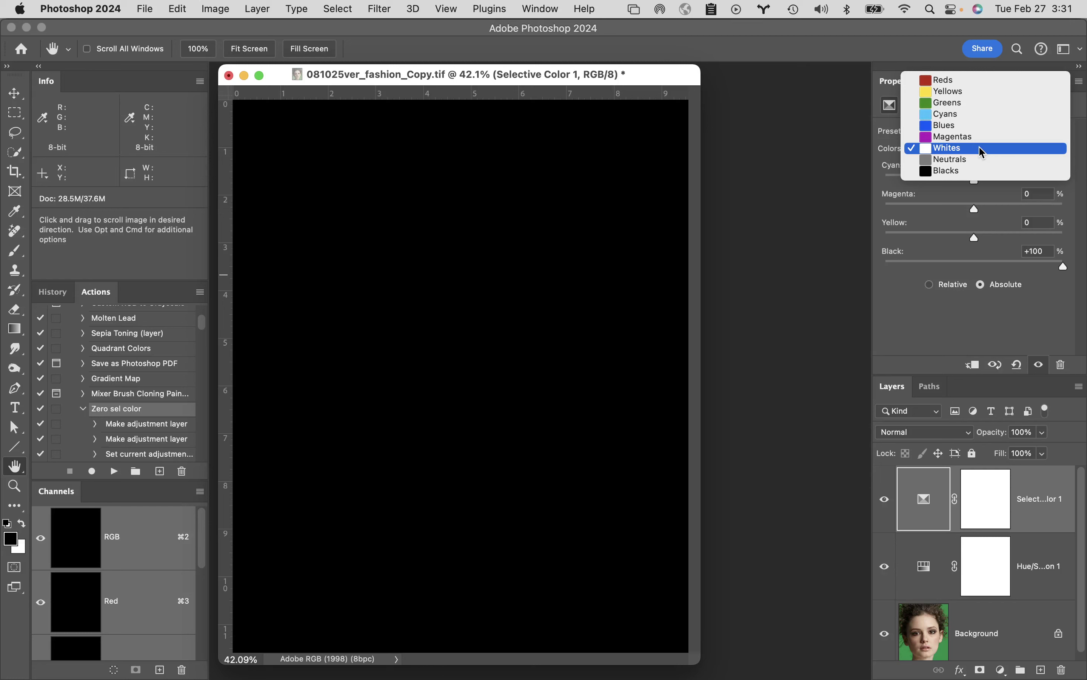
{"action": "left_click", "coordinate": [981, 171]}
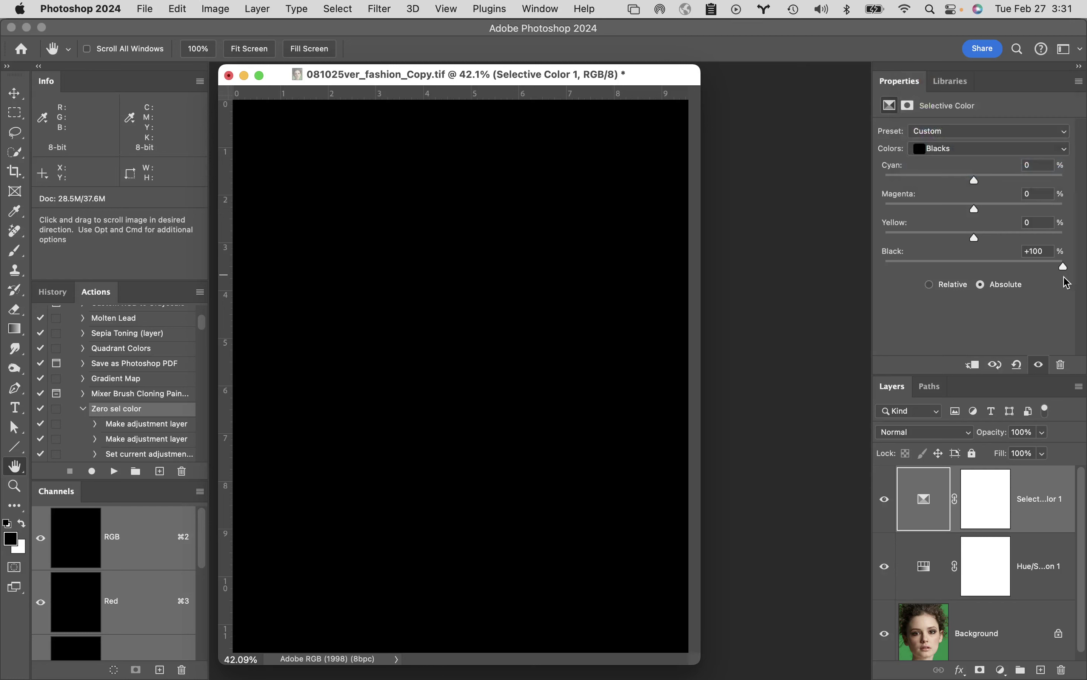
{"action": "left_click_drag", "start_coordinate": [1064, 268], "coordinate": [822, 269]}
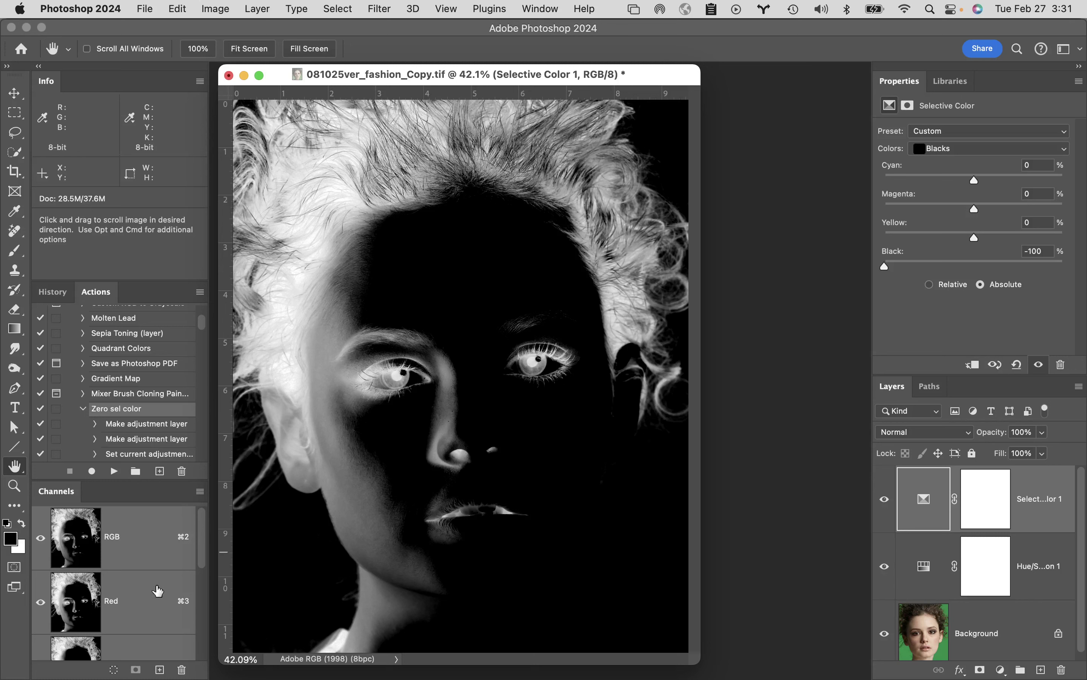
Step: Duplicate the Red channel and rename the copy "Shadoes"
{"action": "left_click_drag", "start_coordinate": [149, 606], "coordinate": [160, 669]}
{"action": "double_click", "coordinate": [125, 626]}
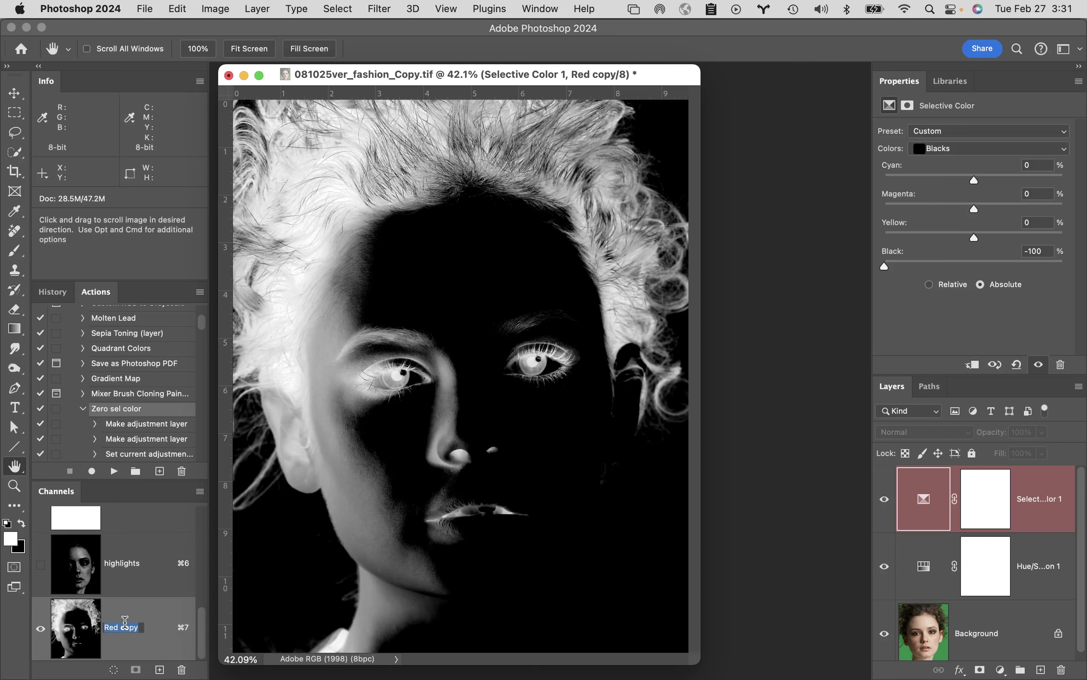
{"action": "type", "text": "Shadoes"}
{"action": "key", "text": "Return"}
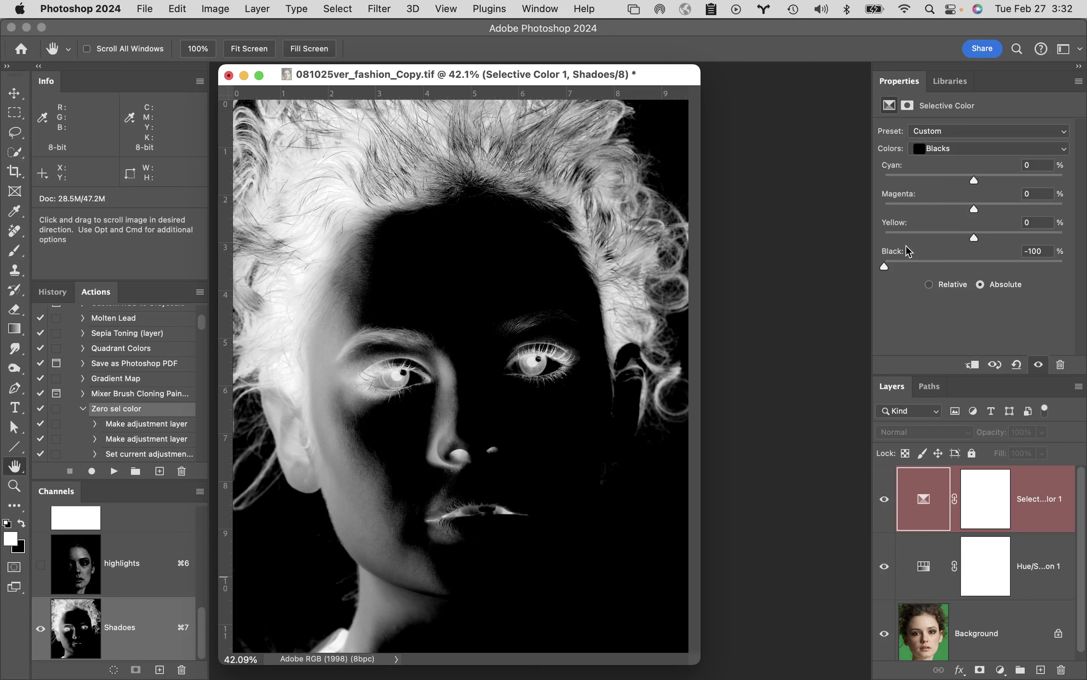
Step: Restore Black to +100% for the Blacks in the Selective Color layer and reactivate the RGB composite
{"action": "left_click_drag", "start_coordinate": [884, 268], "coordinate": [1083, 310]}
{"action": "left_click_drag", "start_coordinate": [201, 633], "coordinate": [204, 510]}
{"action": "left_click", "coordinate": [155, 521]}
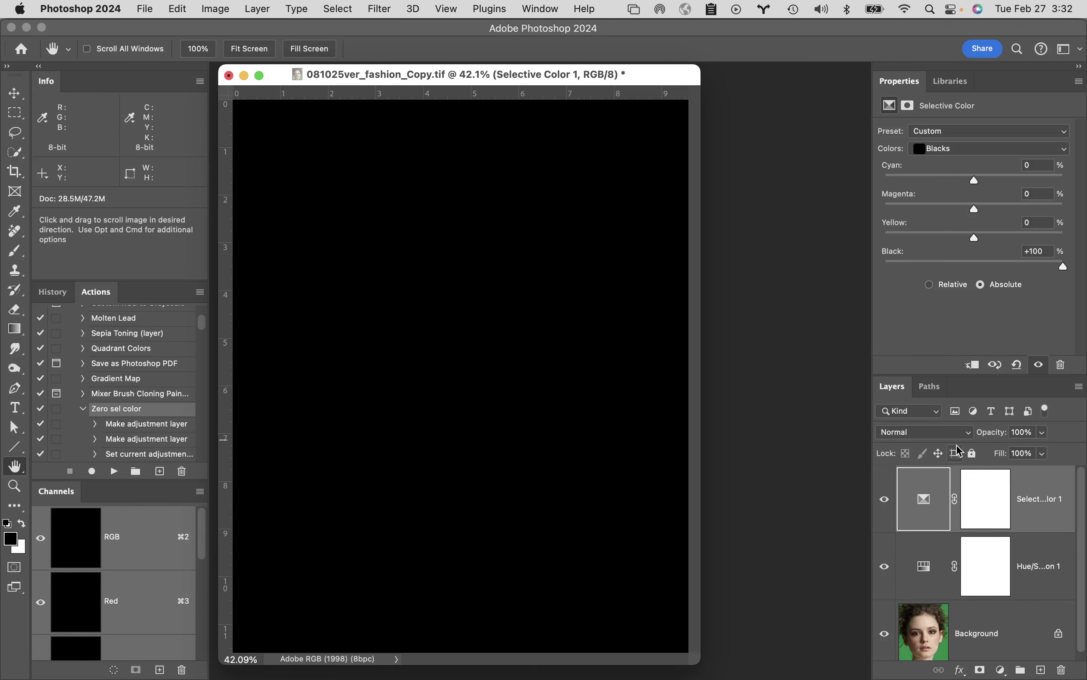
Step: Isolate the Neutrals in Selective Color by setting Black to -100%, and return their Black to +100%
{"action": "left_click", "coordinate": [969, 149]}
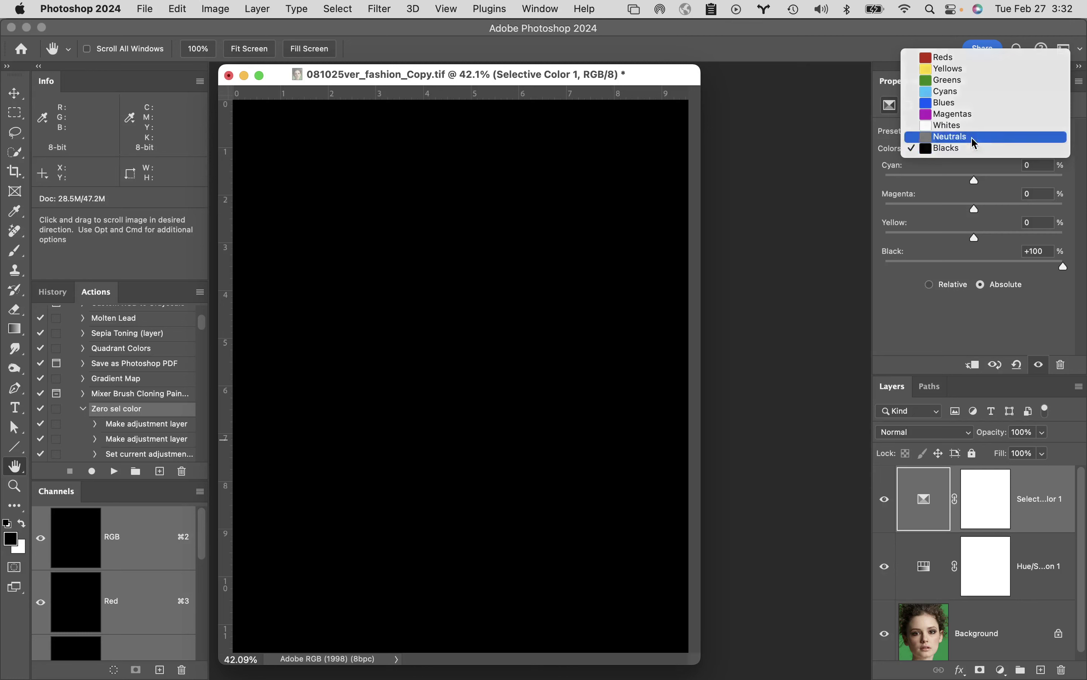
{"action": "left_click", "coordinate": [971, 137]}
{"action": "left_click_drag", "start_coordinate": [1067, 268], "coordinate": [824, 255]}
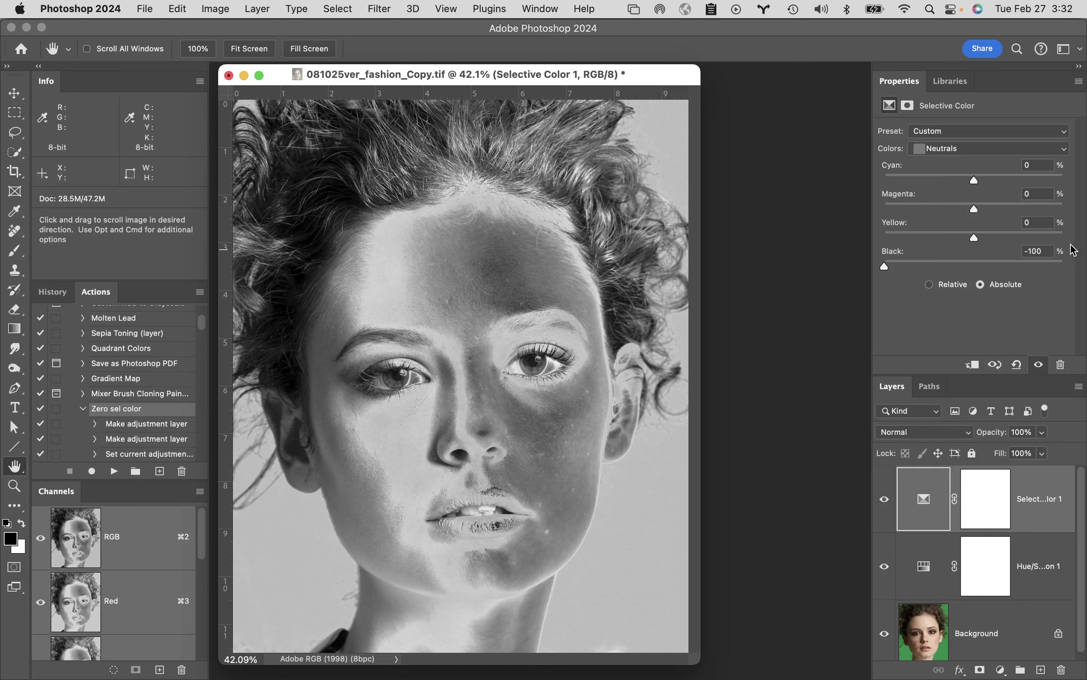
{"action": "left_click_drag", "start_coordinate": [884, 267], "coordinate": [944, 267]}
{"action": "left_click_drag", "start_coordinate": [1047, 271], "coordinate": [1080, 270]}
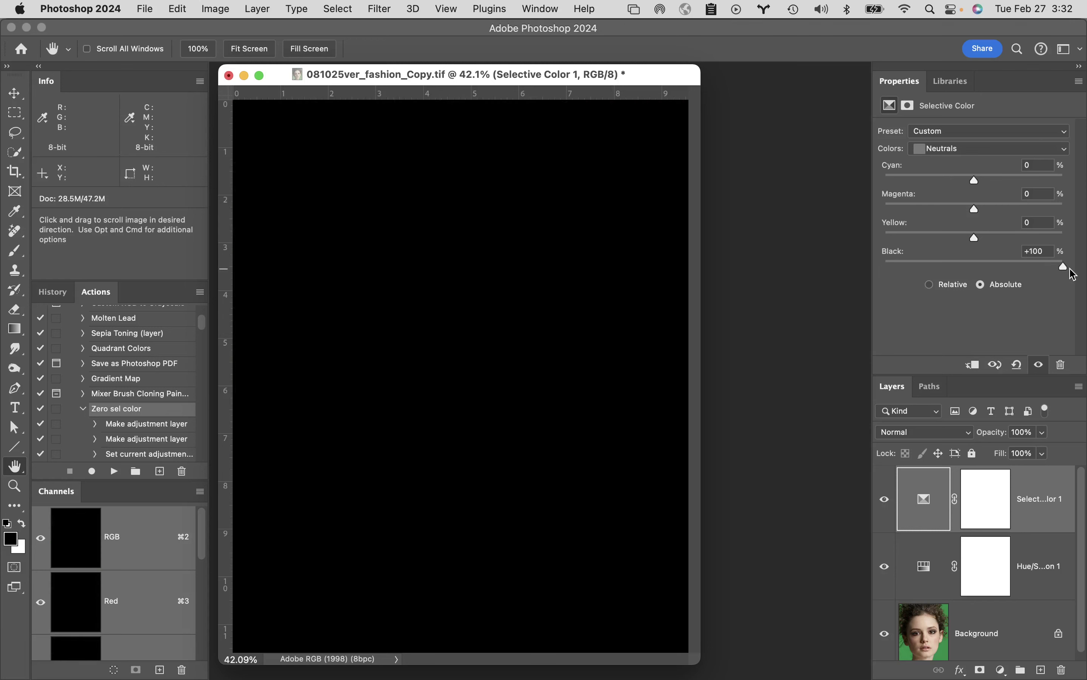
Step: Isolate the Reds in Selective Color with Black at -100%, and restore their Black to +100%
{"action": "left_click", "coordinate": [988, 150]}
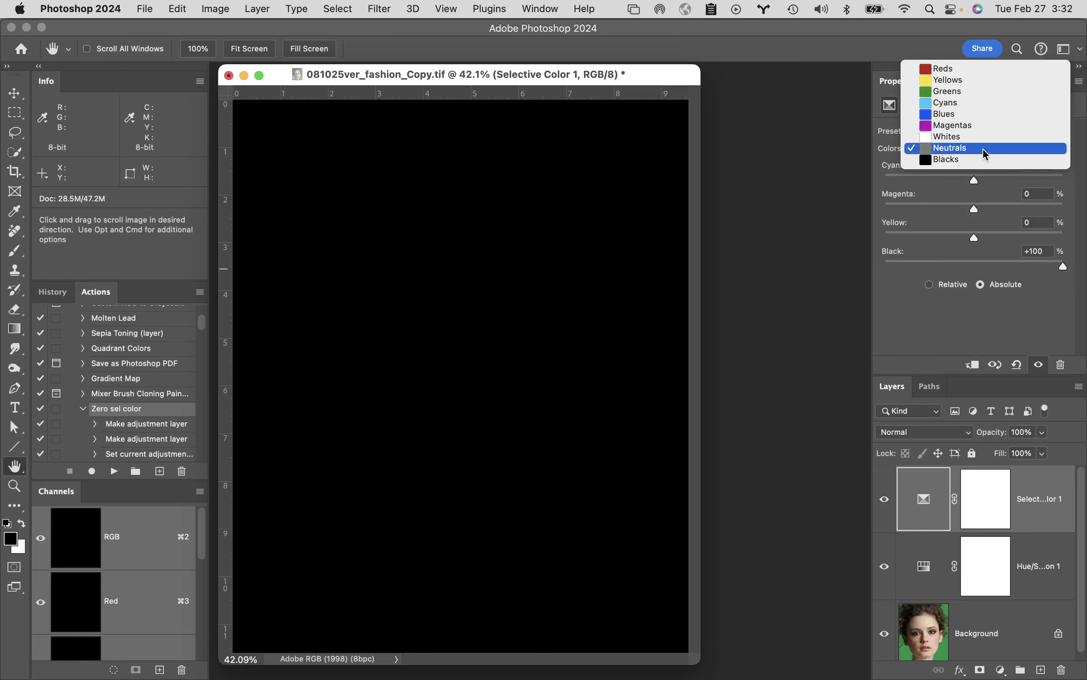
{"action": "left_click", "coordinate": [983, 69]}
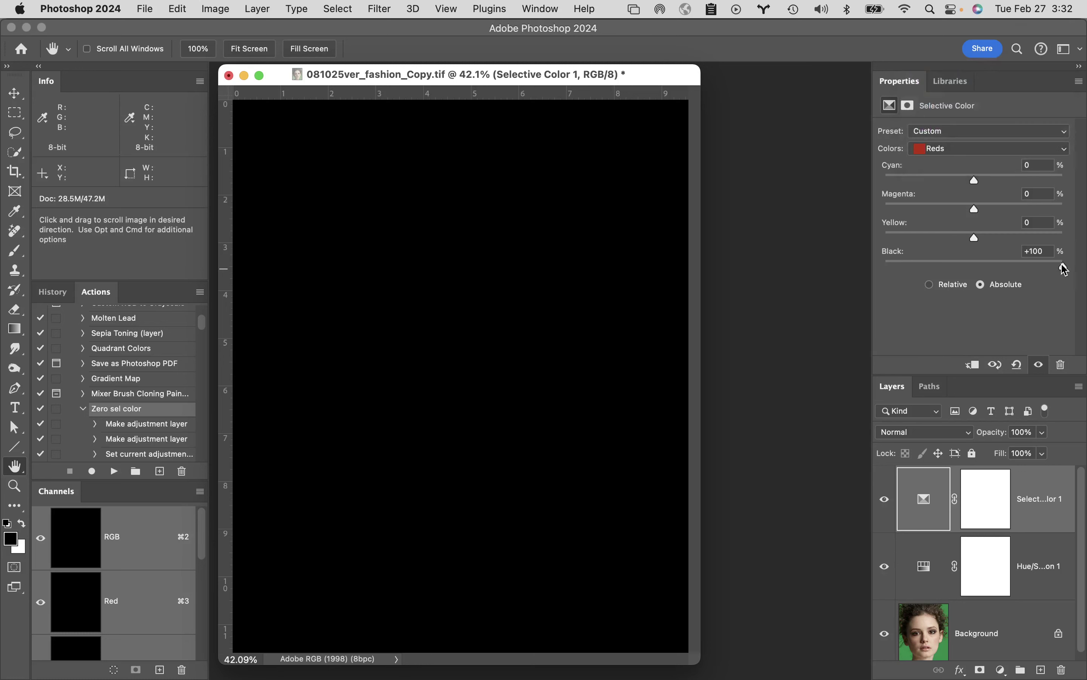
{"action": "left_click_drag", "start_coordinate": [1064, 270], "coordinate": [804, 269]}
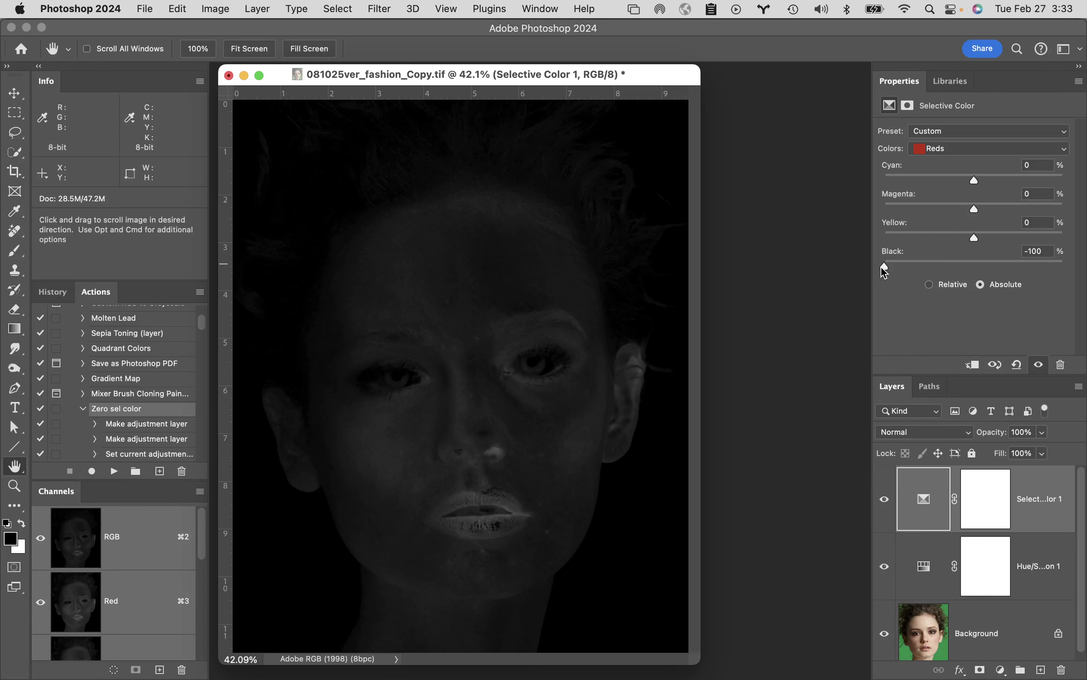
{"action": "left_click_drag", "start_coordinate": [883, 269], "coordinate": [893, 267]}
{"action": "left_click_drag", "start_coordinate": [1016, 264], "coordinate": [1086, 270]}
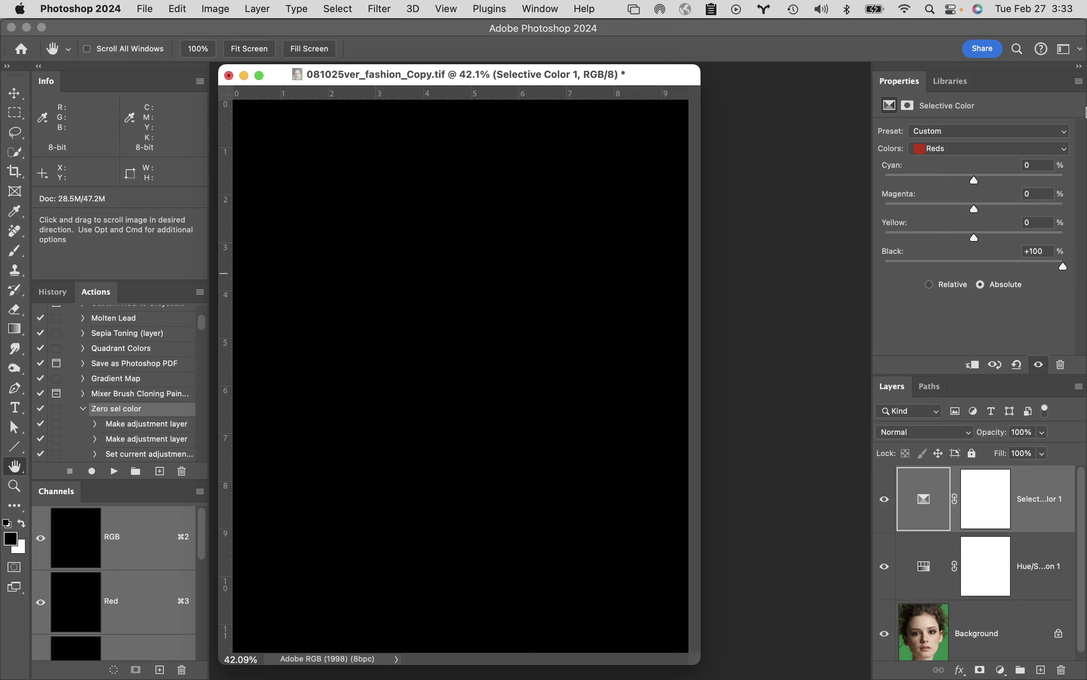
Step: Set Black to -100% for both the Whites and the Blacks in the Selective Color layer
{"action": "left_click", "coordinate": [1001, 149]}
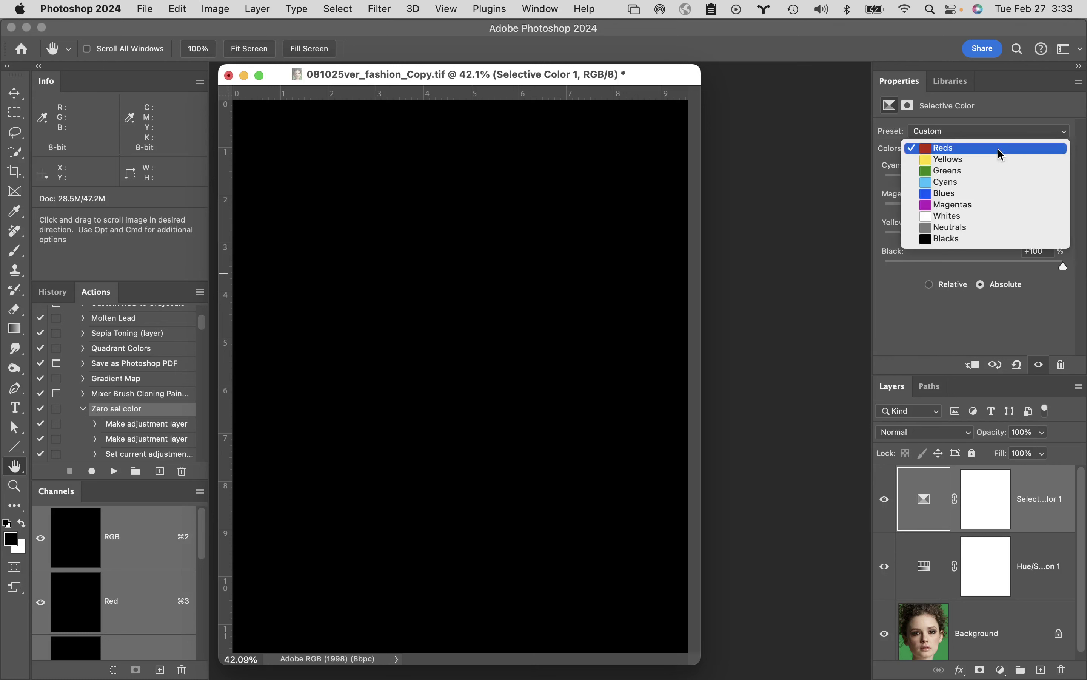
{"action": "left_click", "coordinate": [1002, 217]}
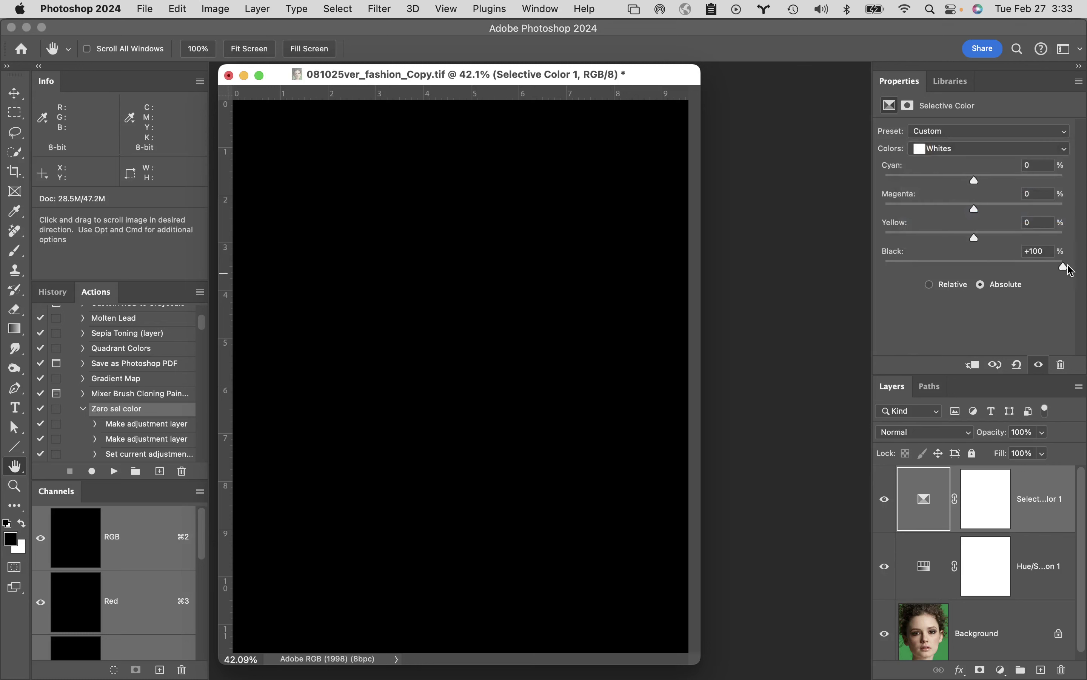
{"action": "left_click_drag", "start_coordinate": [1068, 270], "coordinate": [842, 250]}
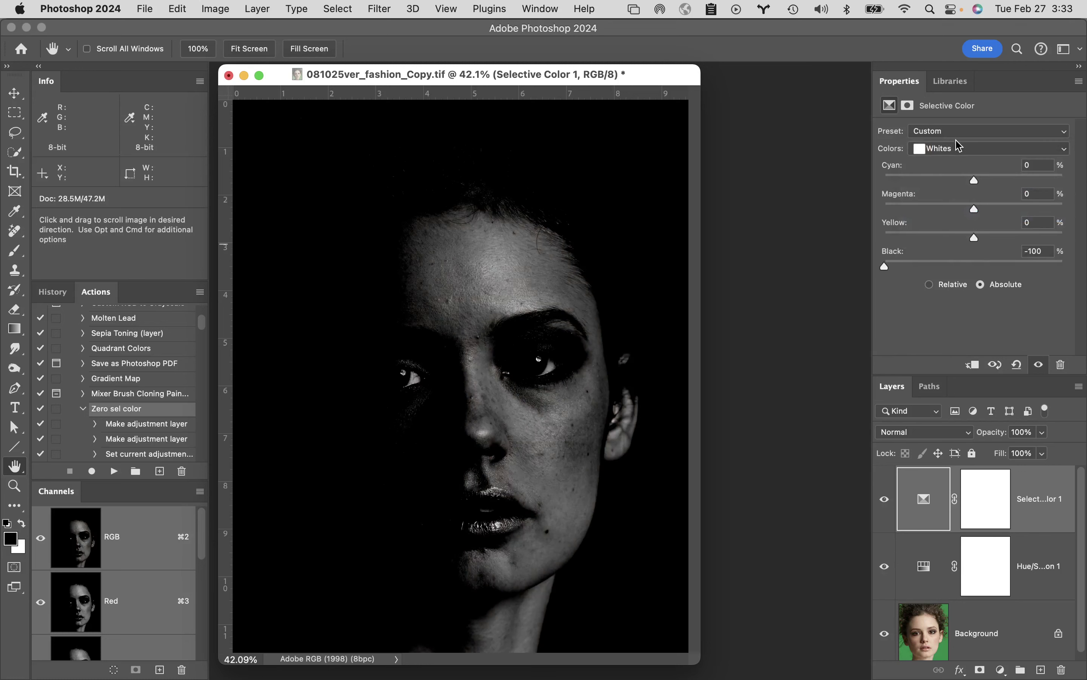
{"action": "left_click", "coordinate": [962, 149]}
{"action": "left_click", "coordinate": [962, 171]}
{"action": "left_click_drag", "start_coordinate": [1065, 269], "coordinate": [751, 269]}
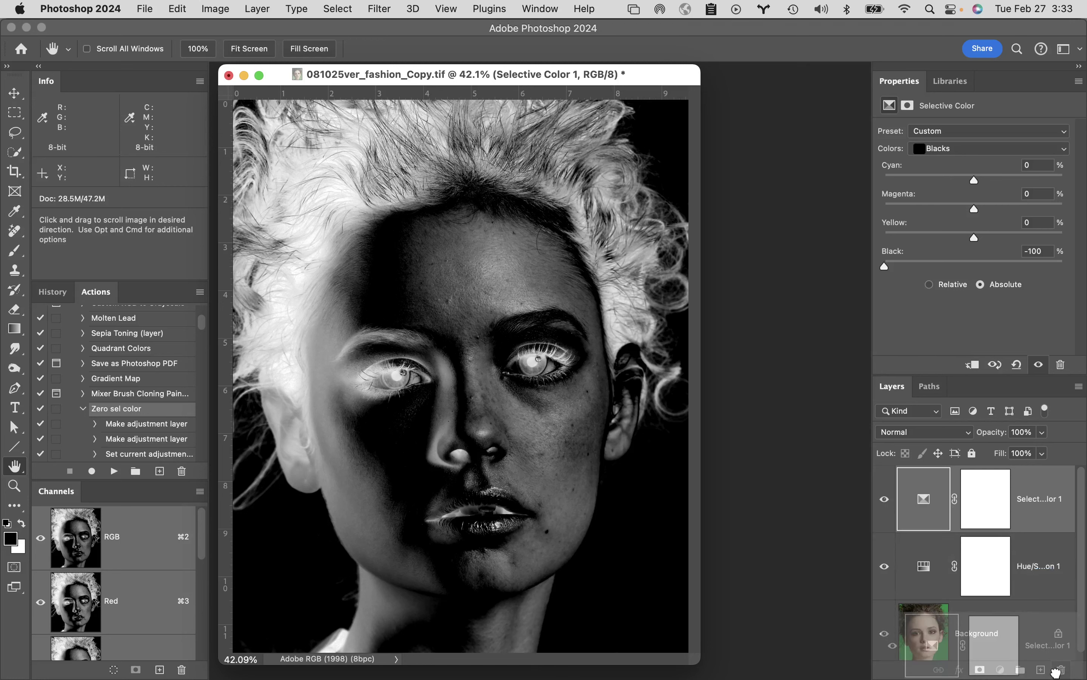
Step: Delete the Selective Color and Hue/Saturation adjustment layers above the Background
{"action": "key", "text": "BackSpace"}
{"action": "left_click_drag", "start_coordinate": [1052, 516], "coordinate": [1062, 669]}
{"action": "scroll", "coordinate": [143, 541], "scroll_direction": "down", "scroll_amount": 5}
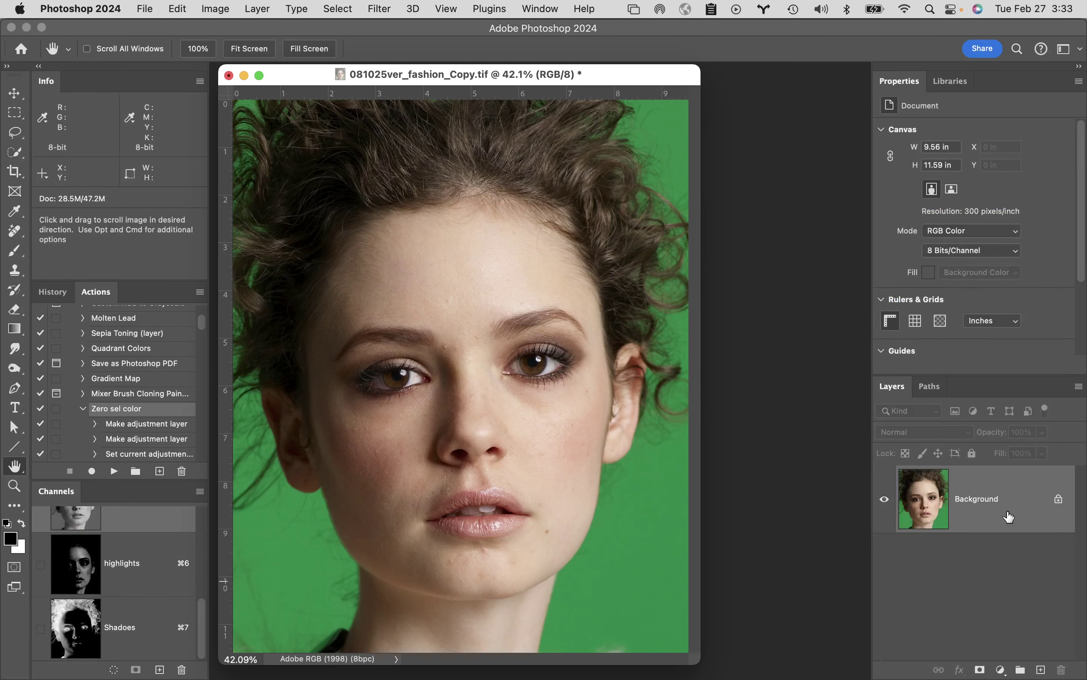
Step: Add a Solid Color fill layer above the Background in pure blue, with red 0, green 0 and blue 255
{"action": "left_click", "coordinate": [1001, 671]}
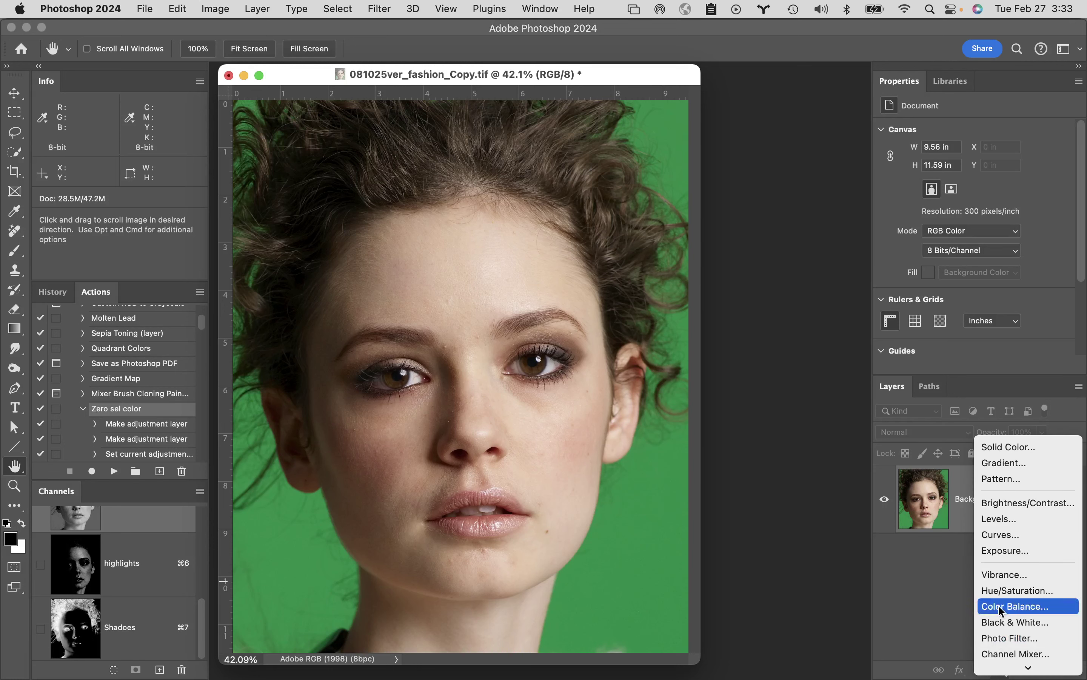
{"action": "left_click", "coordinate": [1005, 447]}
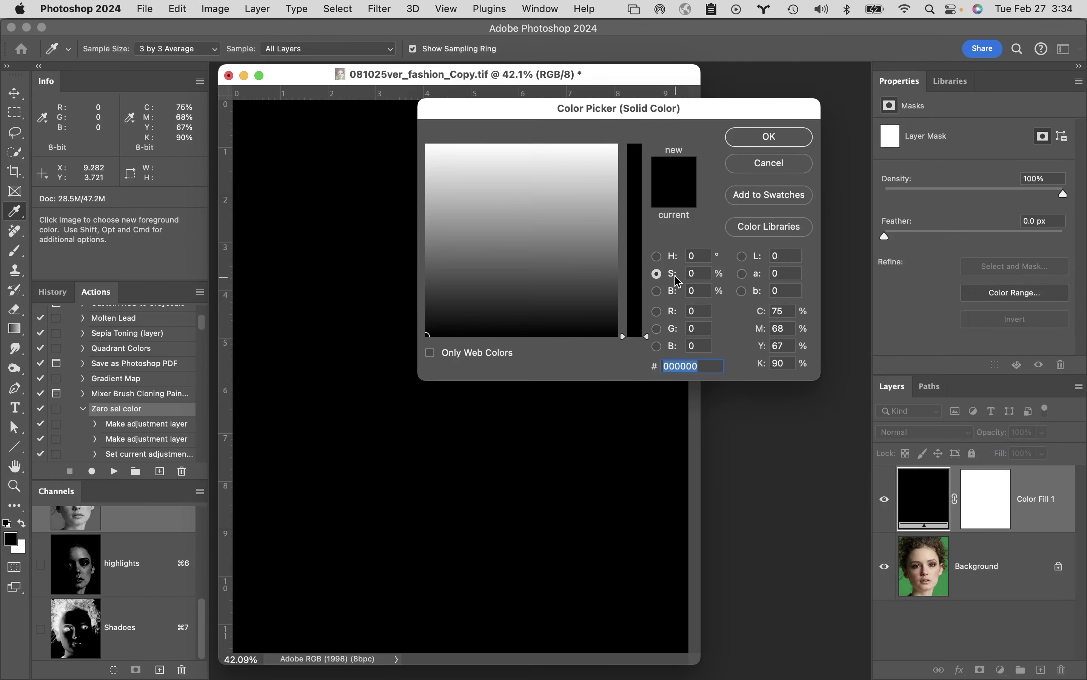
{"action": "left_click", "coordinate": [658, 347]}
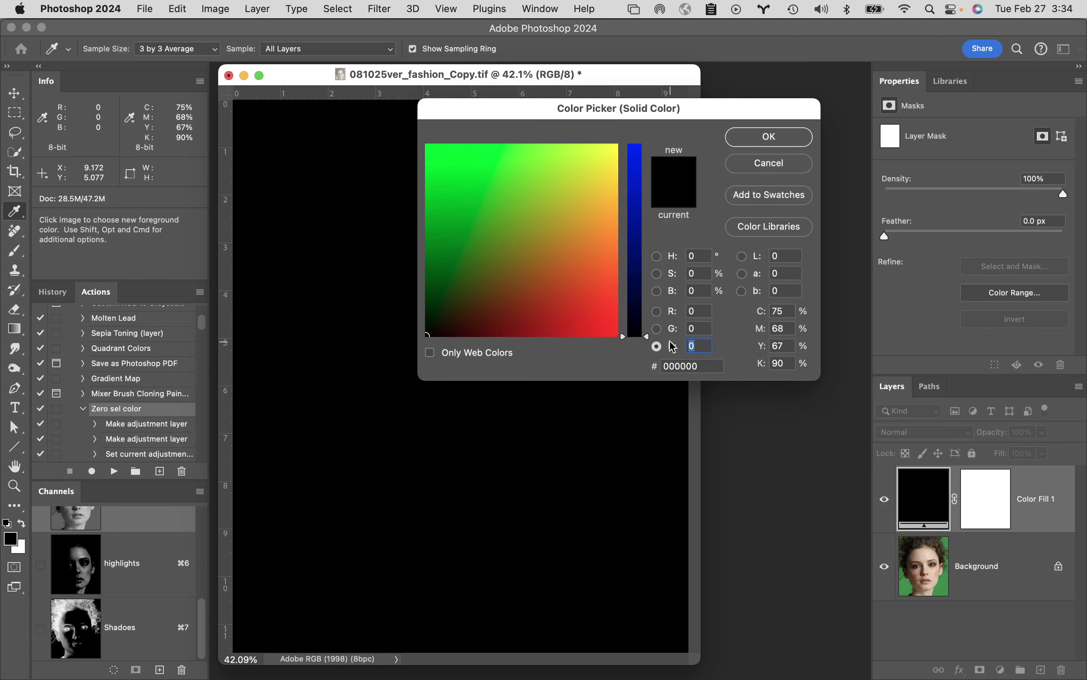
{"action": "type", "text": "2555"}
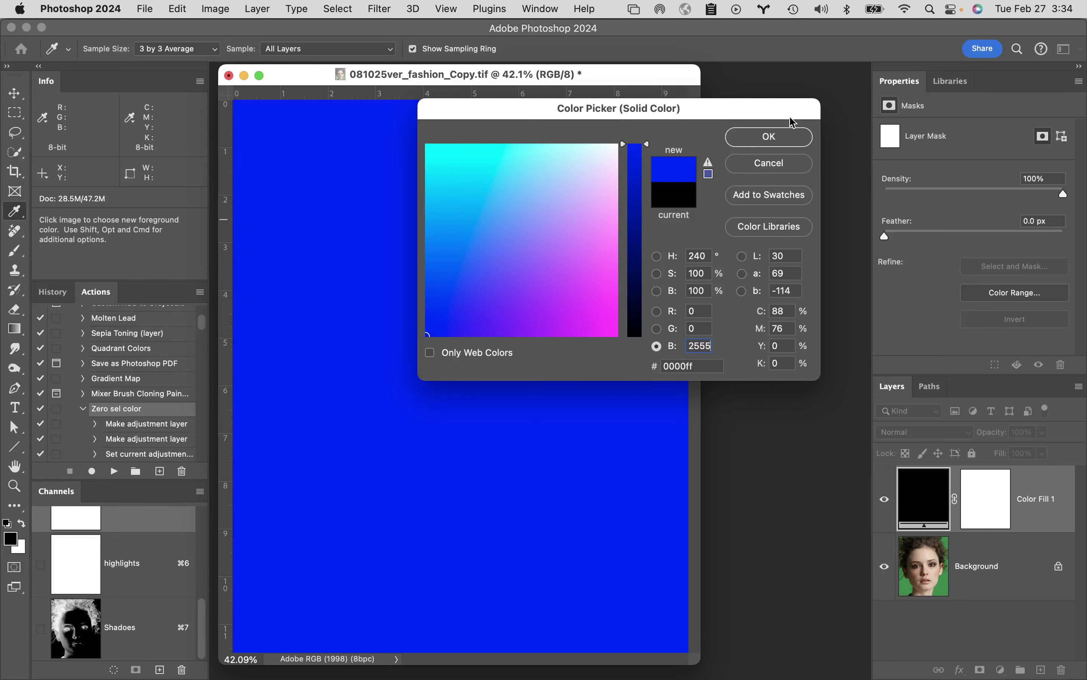
{"action": "left_click", "coordinate": [790, 137]}
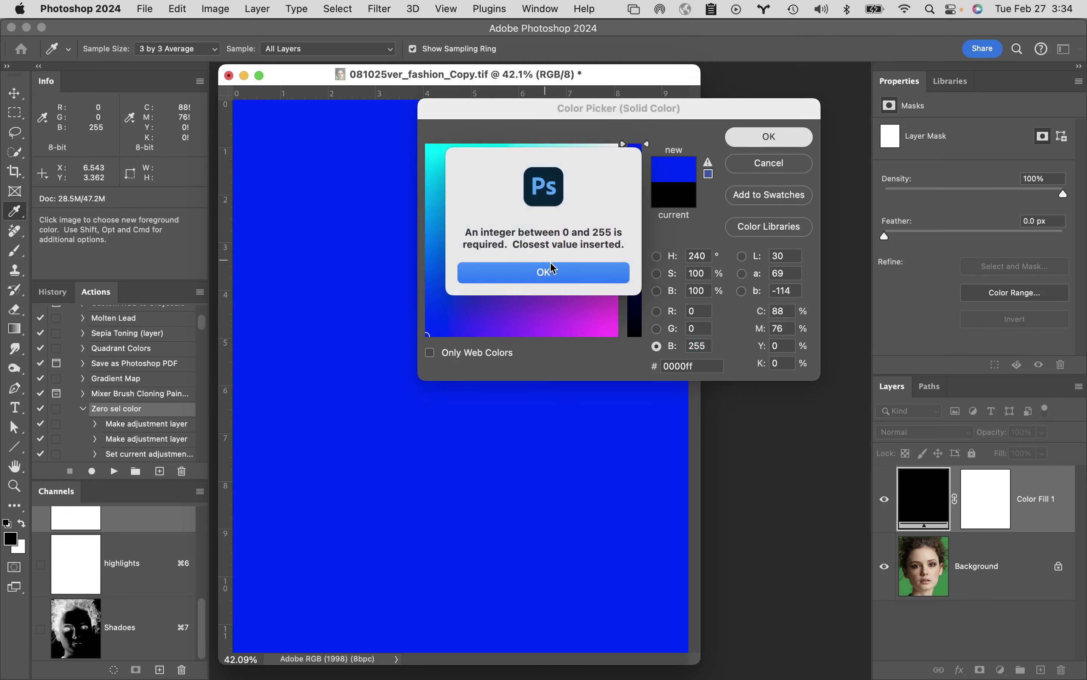
{"action": "left_click", "coordinate": [554, 268]}
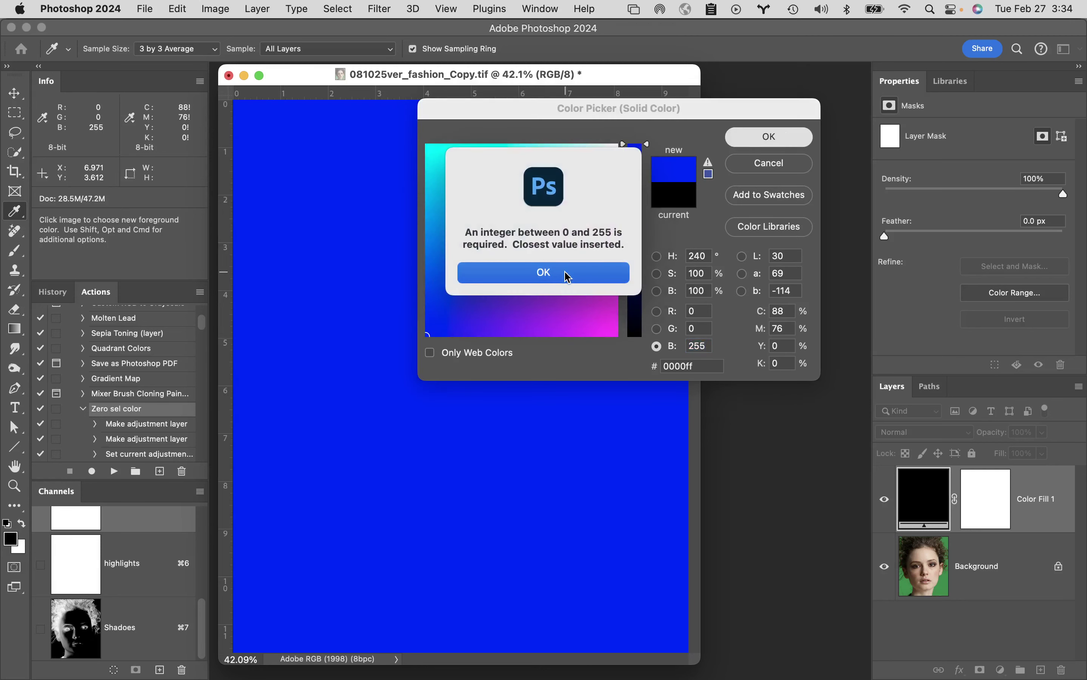
{"action": "left_click", "coordinate": [787, 138]}
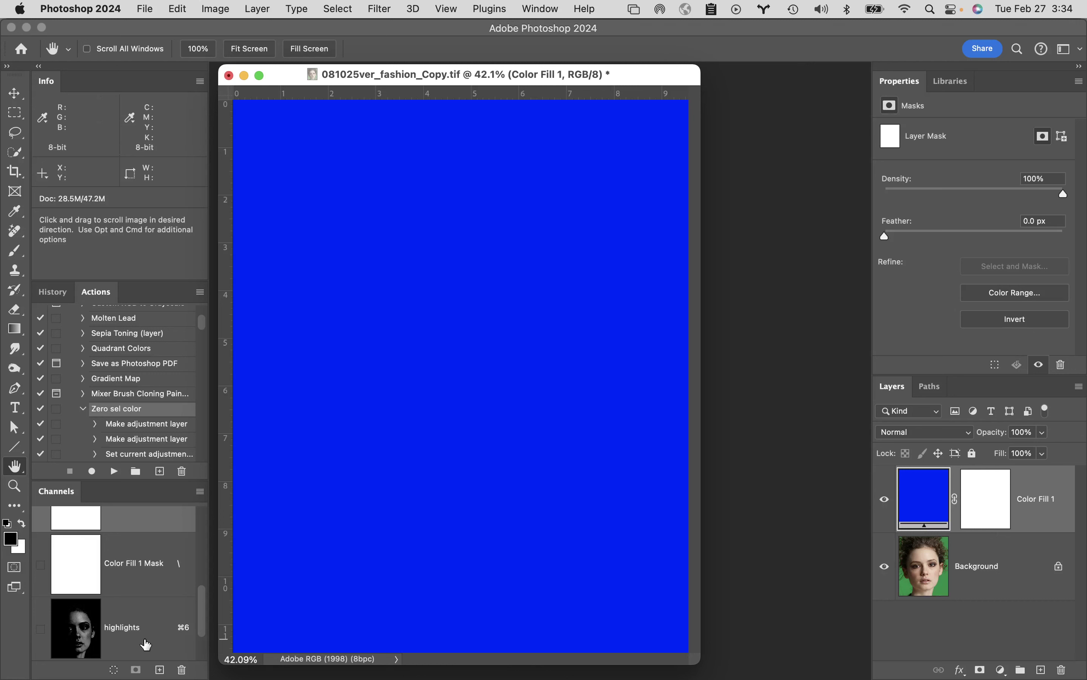
Step: Replace the blue fill layer's white mask with one made from the Shadoes channel loaded as a selection
{"action": "scroll", "coordinate": [79, 634], "scroll_direction": "down", "scroll_amount": 2}
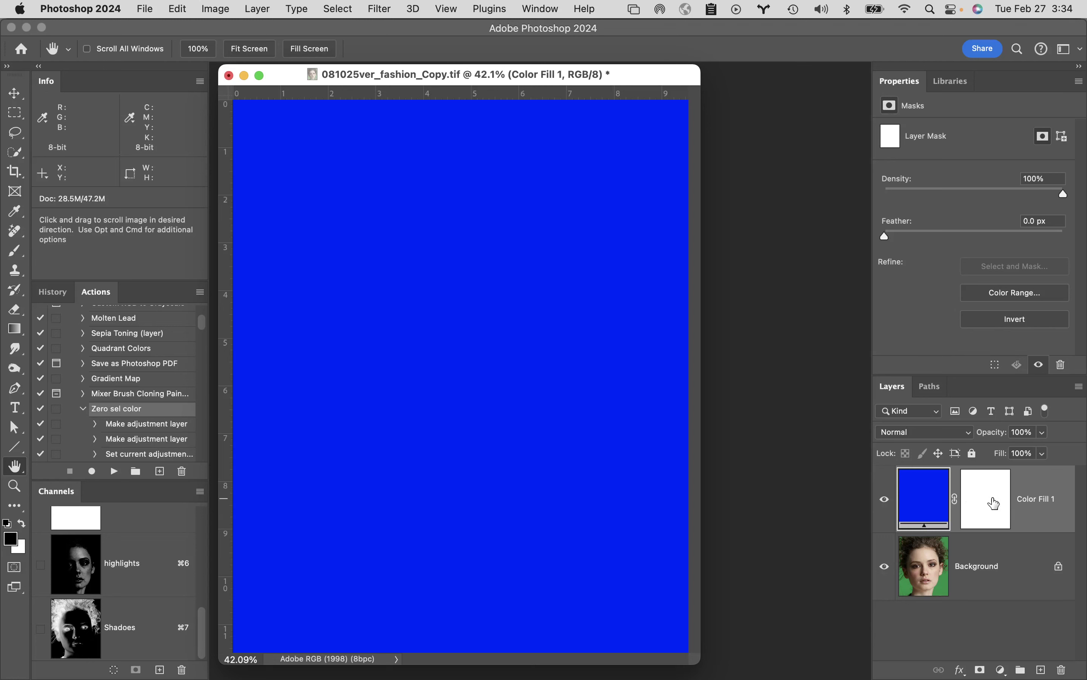
{"action": "left_click_drag", "start_coordinate": [995, 502], "coordinate": [1063, 670]}
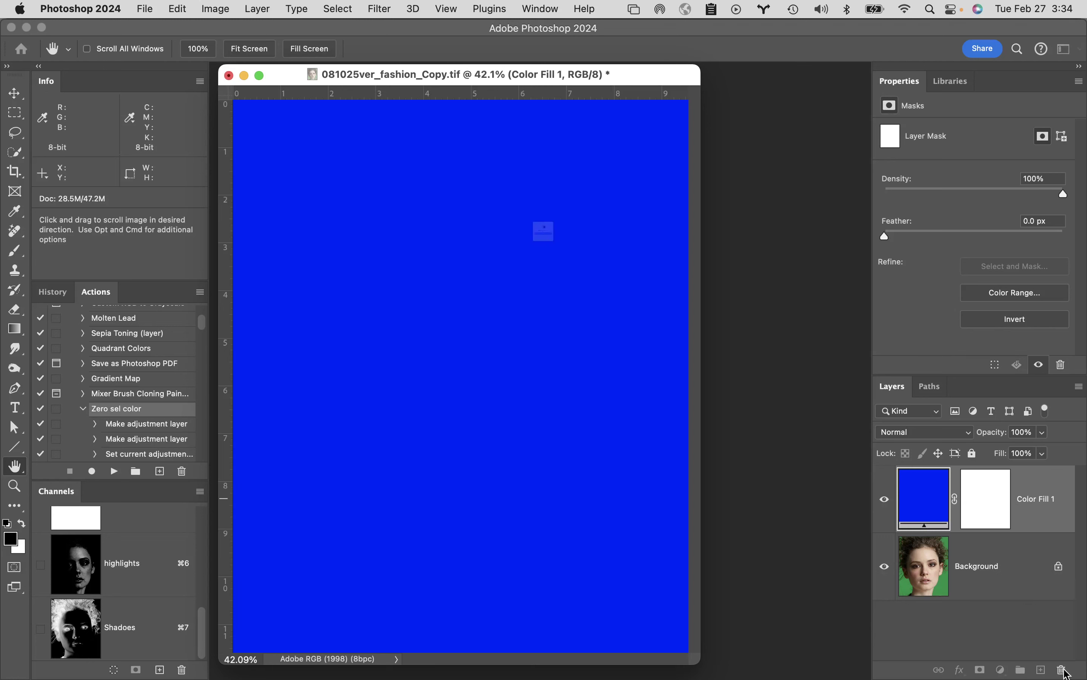
{"action": "left_click", "coordinate": [587, 254]}
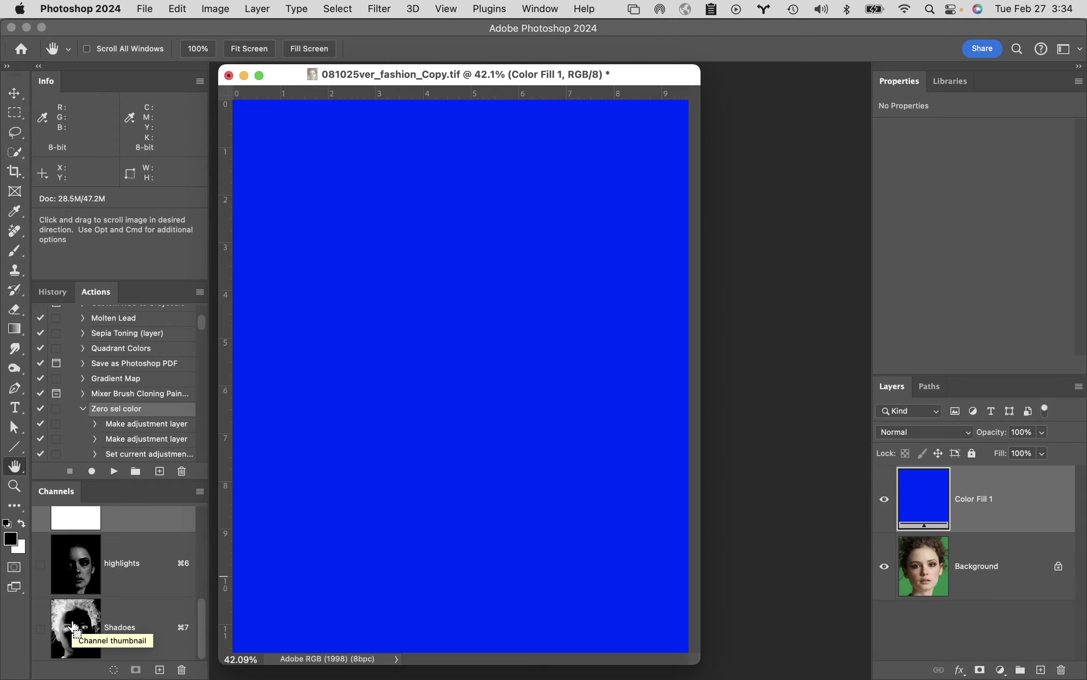
{"action": "left_click", "coordinate": [74, 627], "text": "super"}
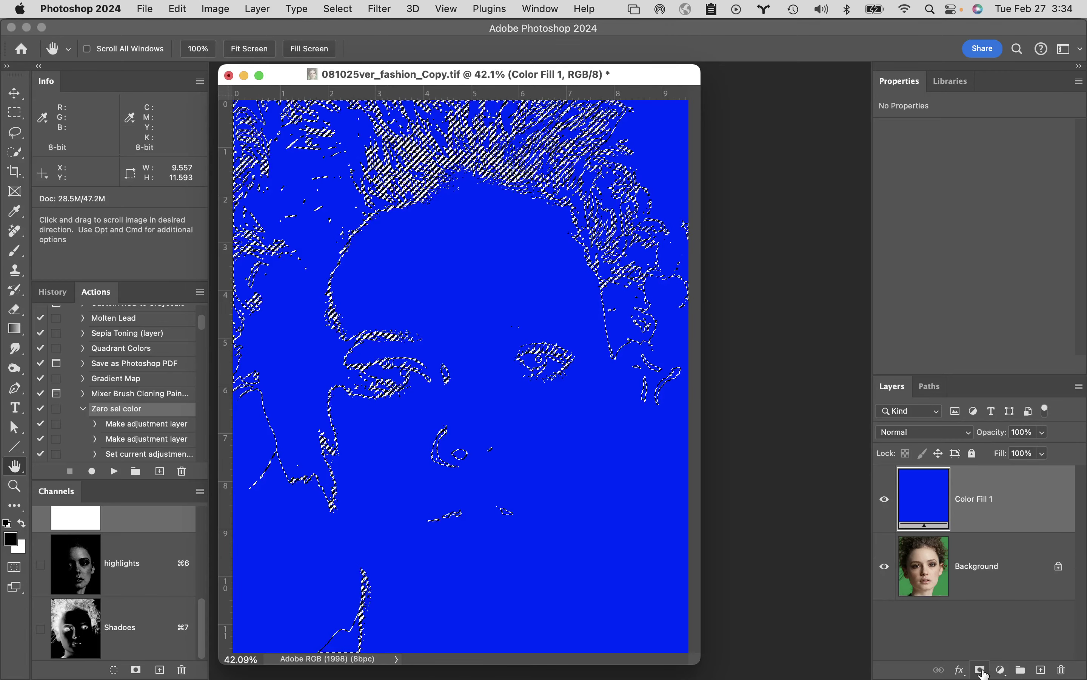
{"action": "left_click", "coordinate": [981, 670]}
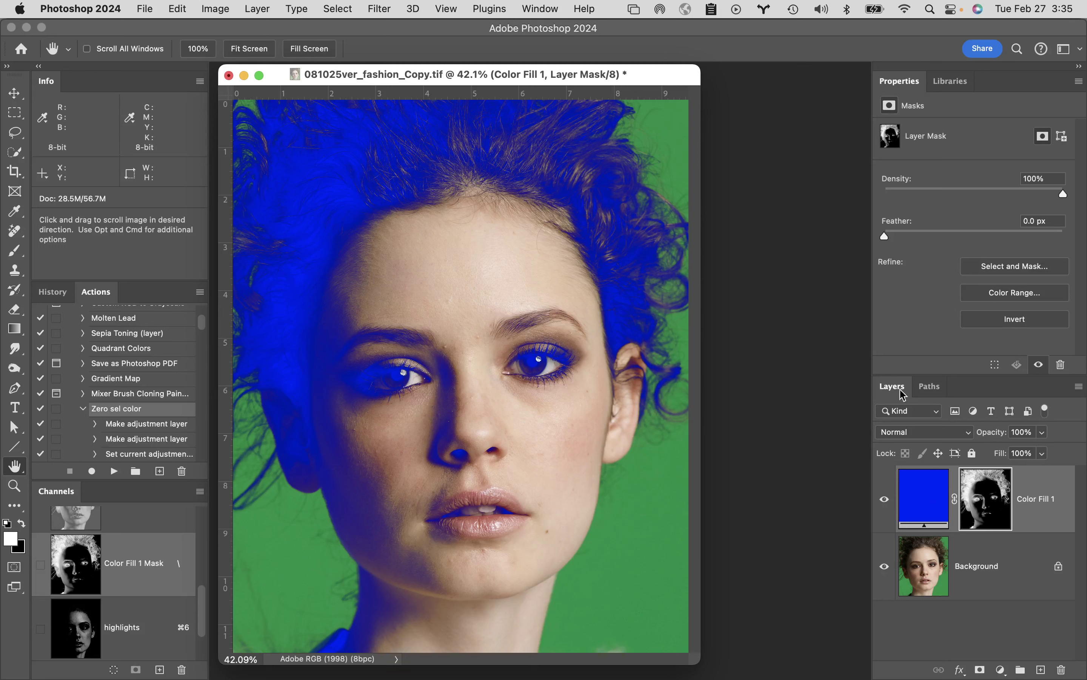
Step: Set the blue fill layer's blend mode to Color and its opacity to 48%
{"action": "left_click", "coordinate": [946, 436]}
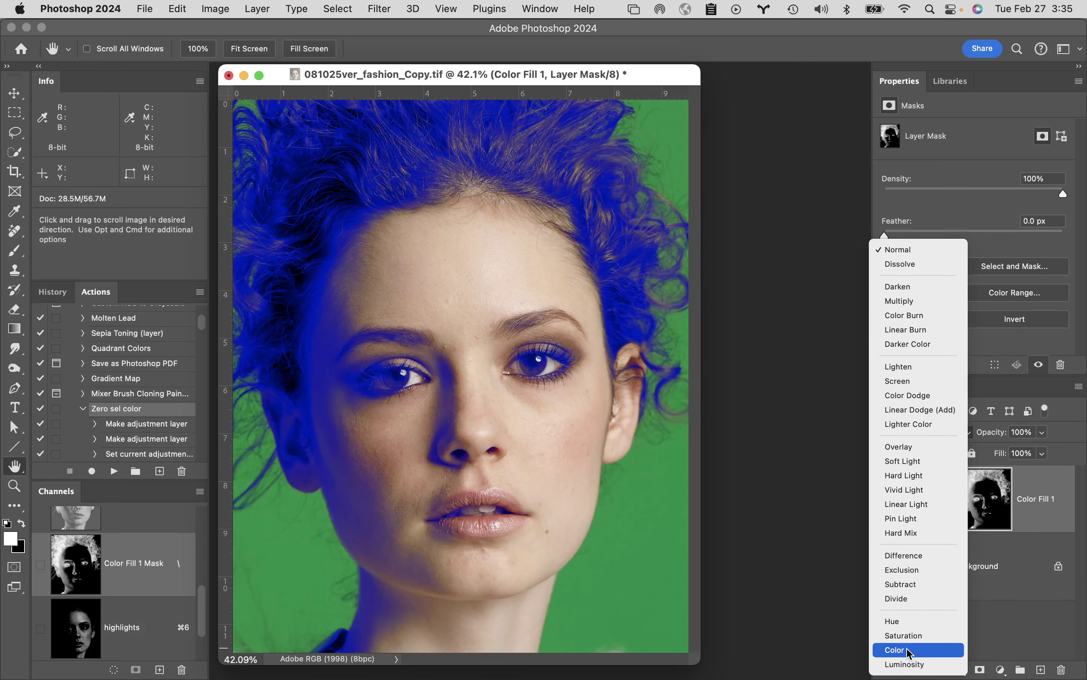
{"action": "left_click", "coordinate": [913, 651]}
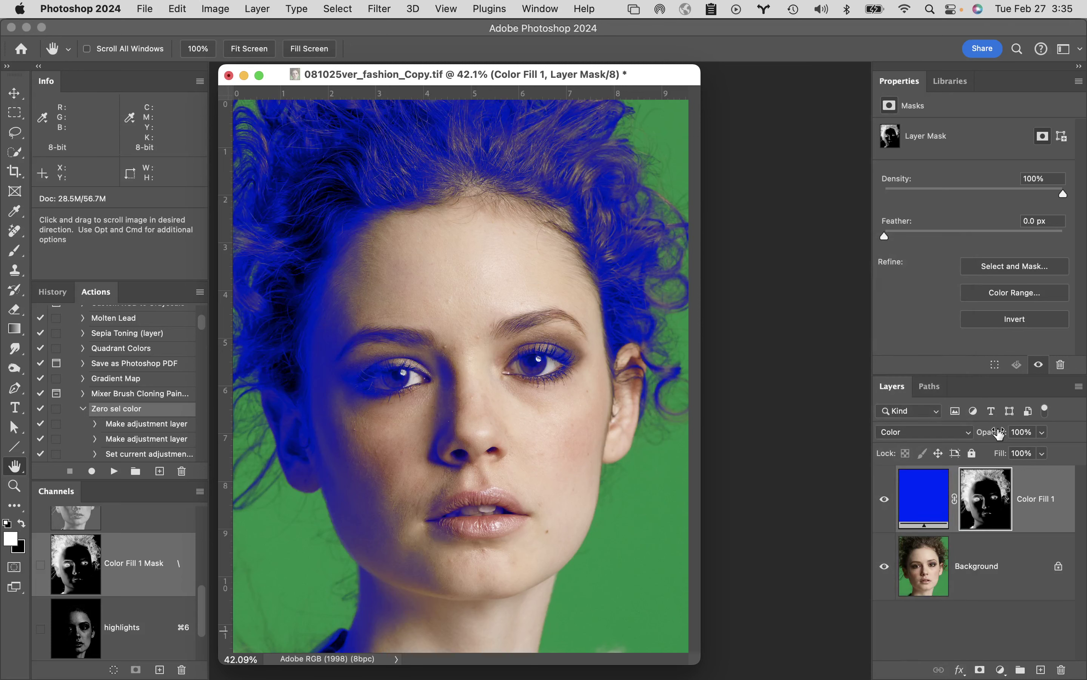
{"action": "left_click_drag", "start_coordinate": [997, 433], "coordinate": [959, 447]}
Step: Close the portrait without saving and open Clone Healing 1.psd from the Student Files Week 06 folder in Finder, fitted to the screen
{"action": "left_click", "coordinate": [229, 75]}
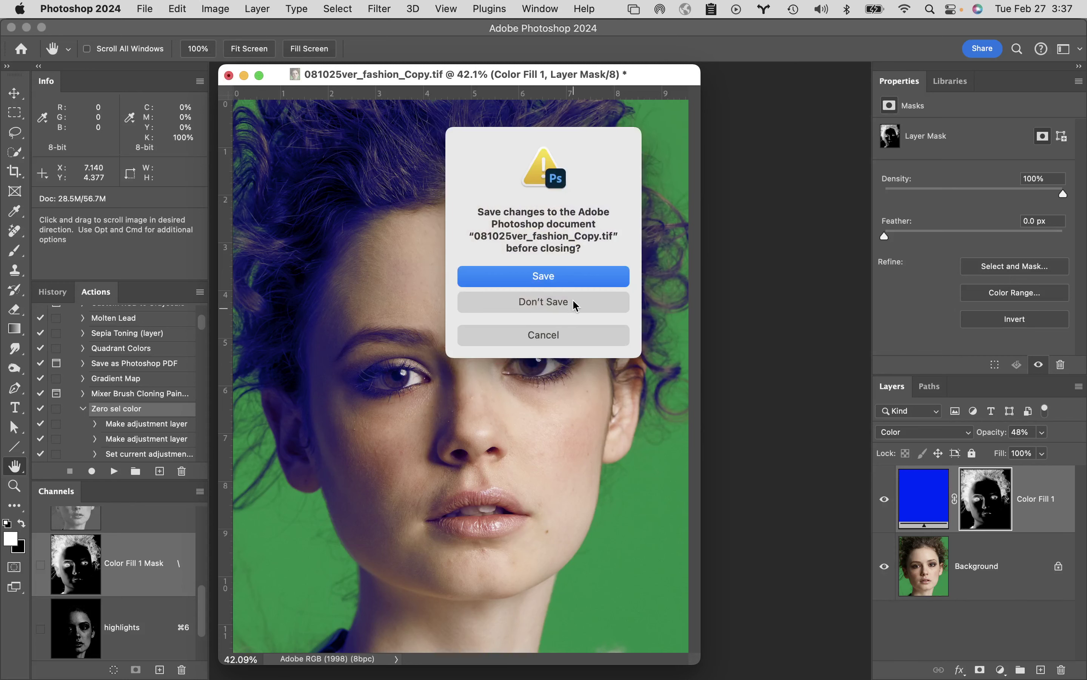
{"action": "left_click", "coordinate": [573, 301]}
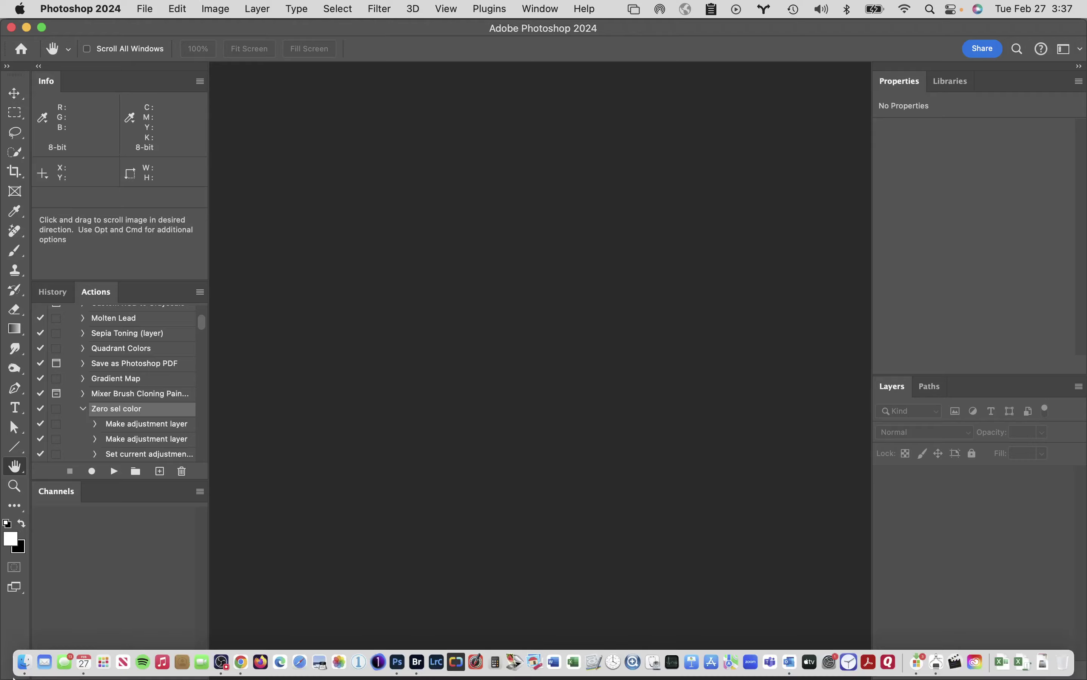
{"action": "left_click", "coordinate": [25, 661]}
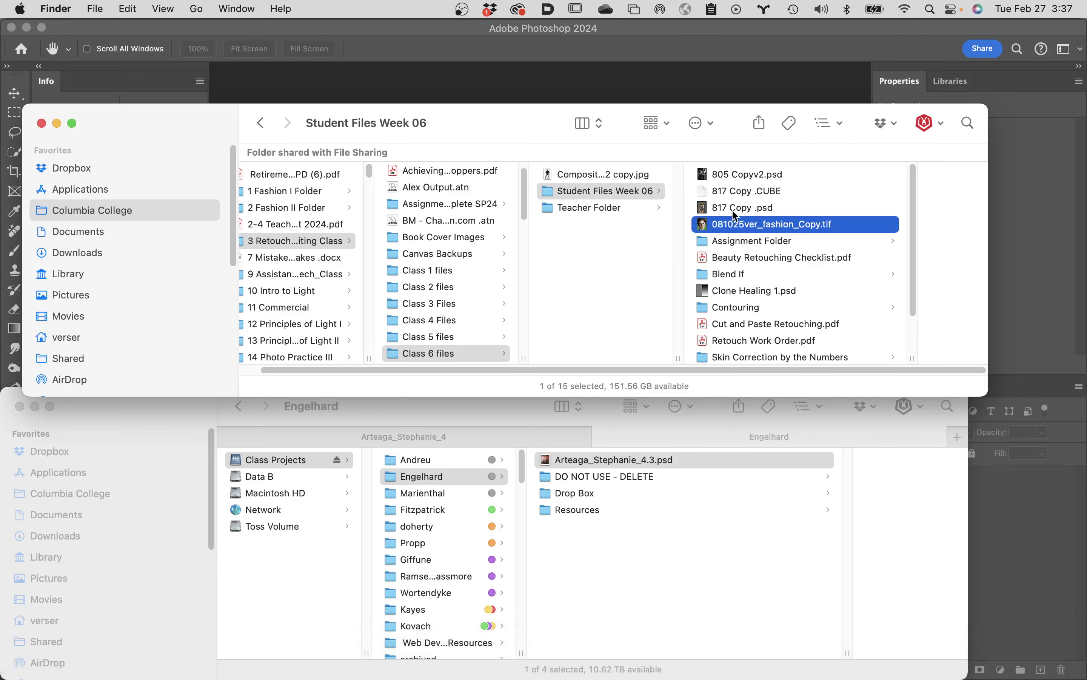
{"action": "double_click", "coordinate": [705, 291]}
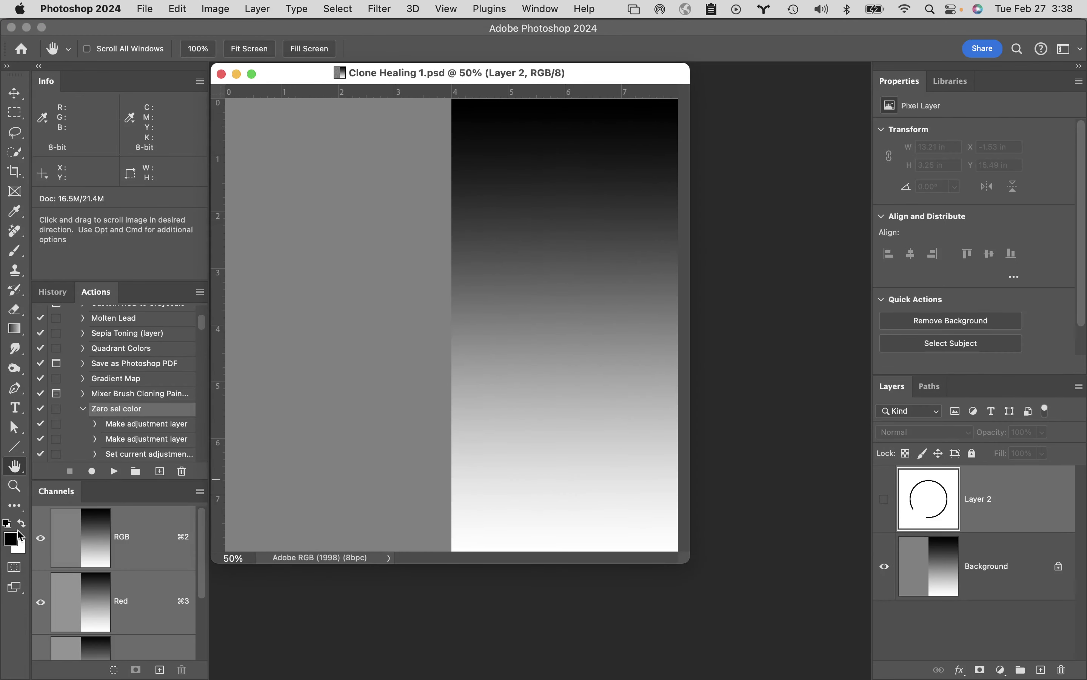
{"action": "double_click", "coordinate": [16, 465]}
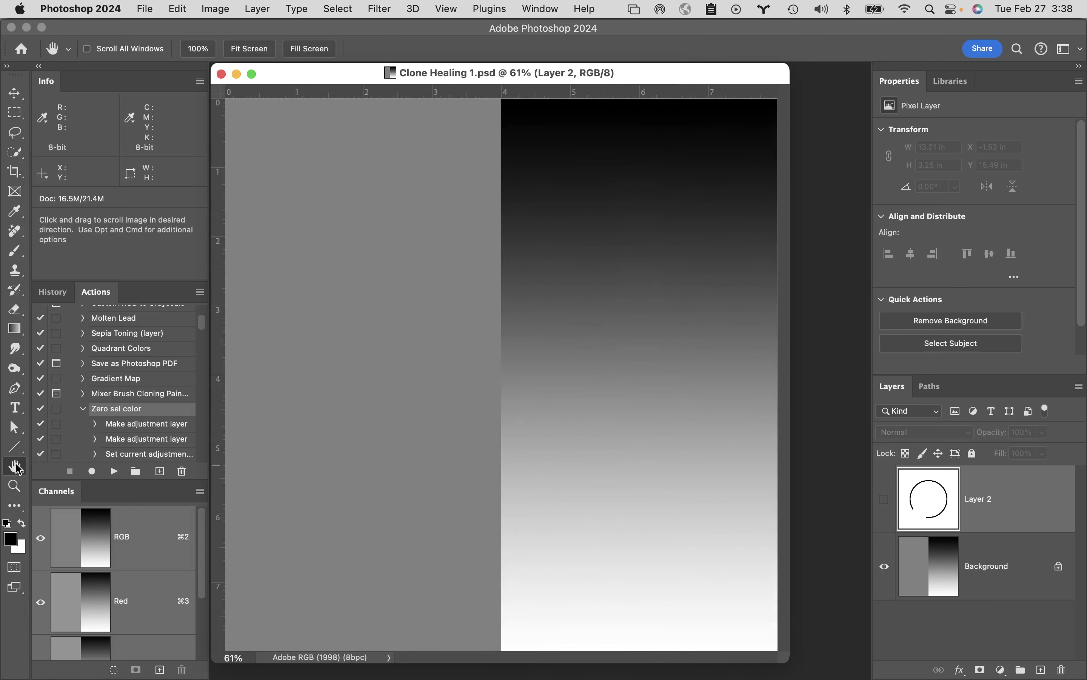
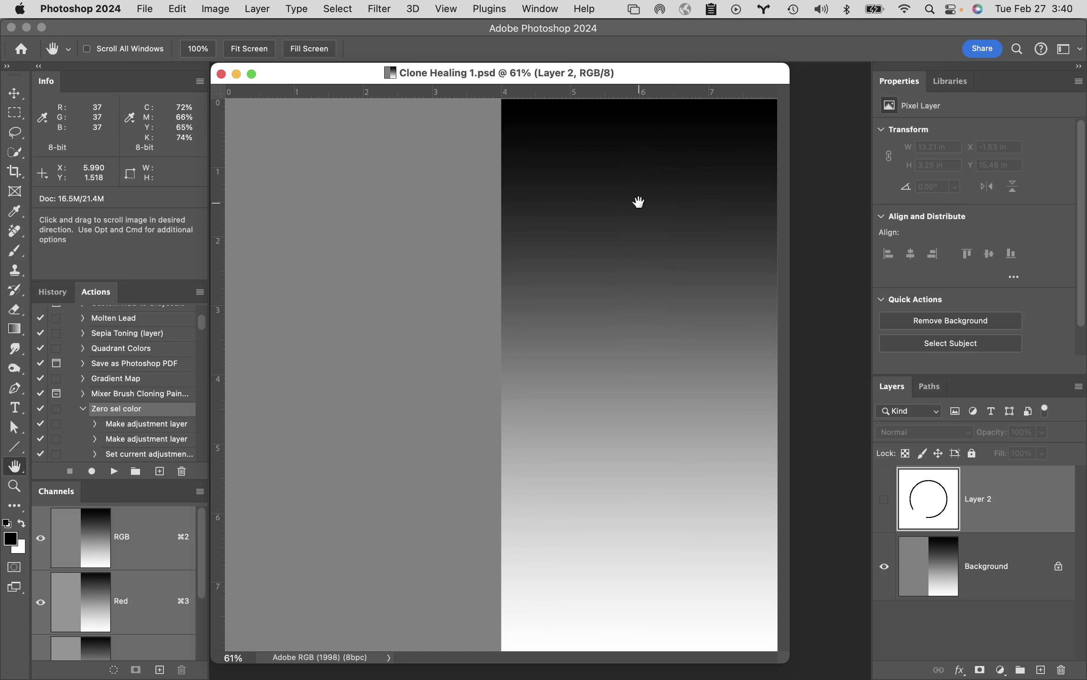
Step: Choose the Clone Stamp tool and set its brush hardness to 100%, keeping the blend mode at Normal
{"action": "key", "text": "s"}
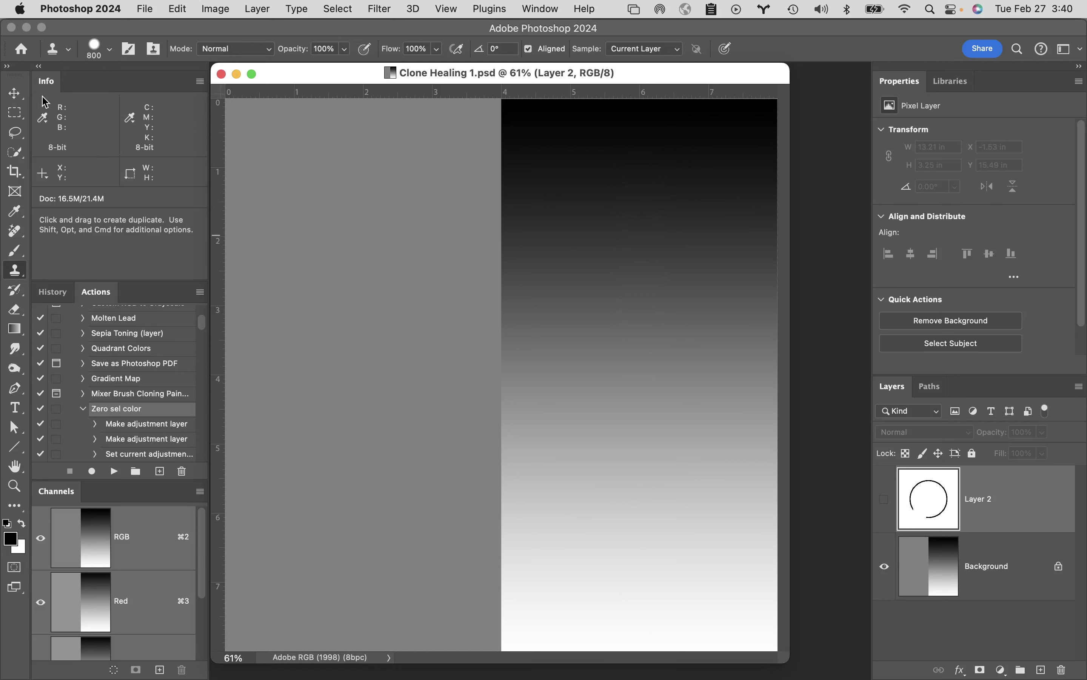
{"action": "right_click", "coordinate": [20, 275]}
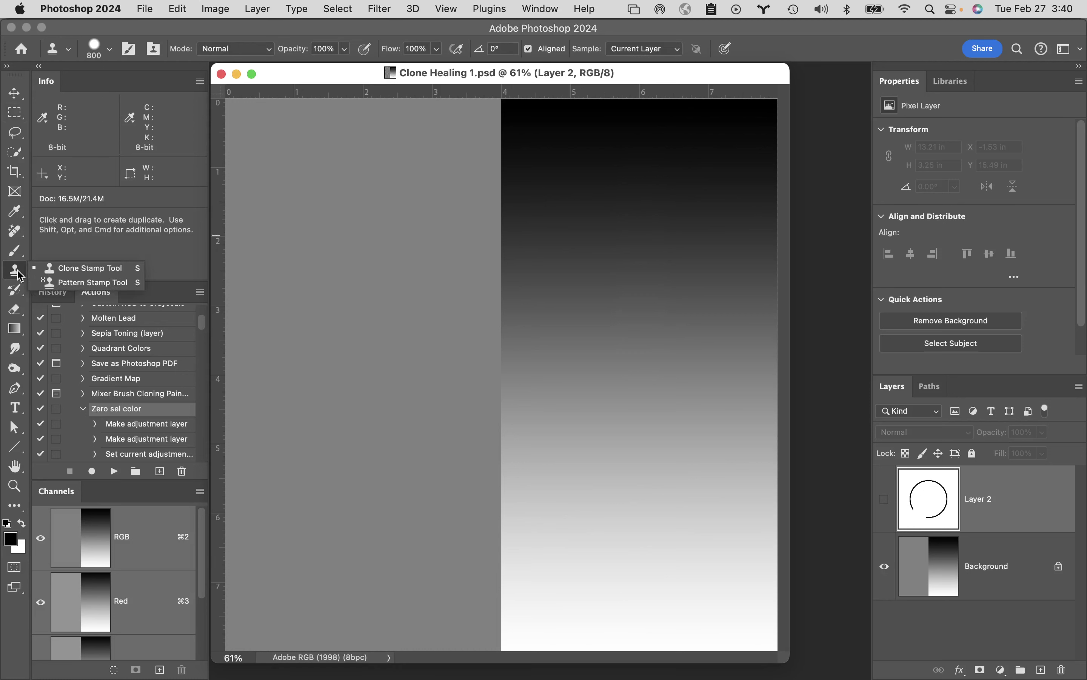
{"action": "left_click", "coordinate": [58, 267]}
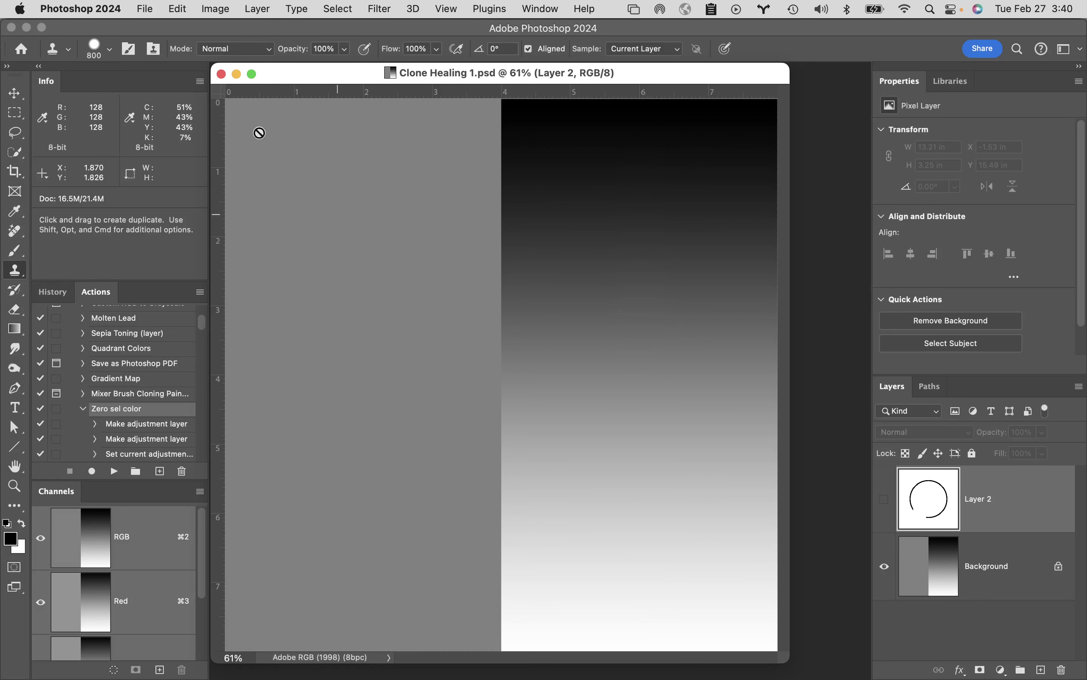
{"action": "left_click", "coordinate": [111, 51]}
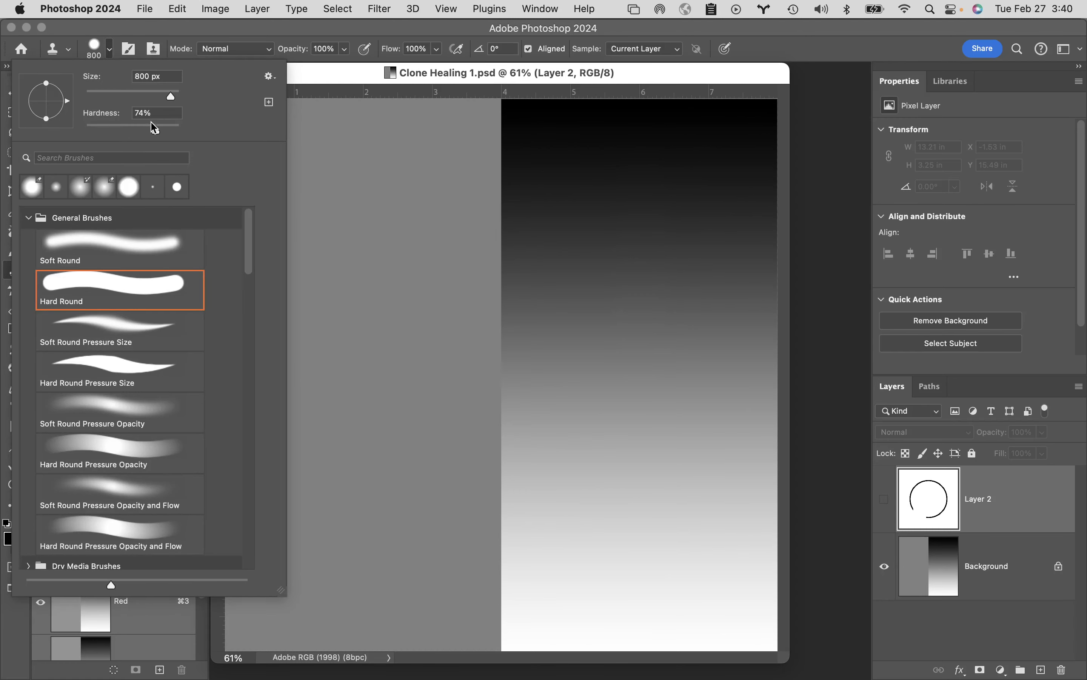
{"action": "left_click_drag", "start_coordinate": [156, 130], "coordinate": [213, 134]}
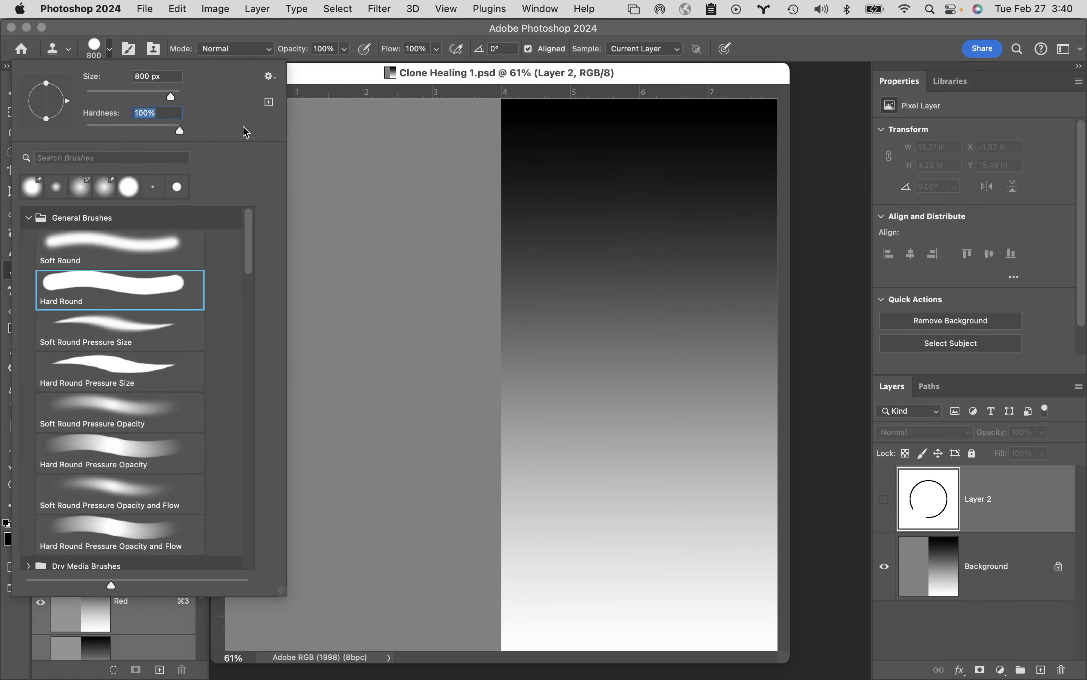
{"action": "left_click", "coordinate": [708, 32]}
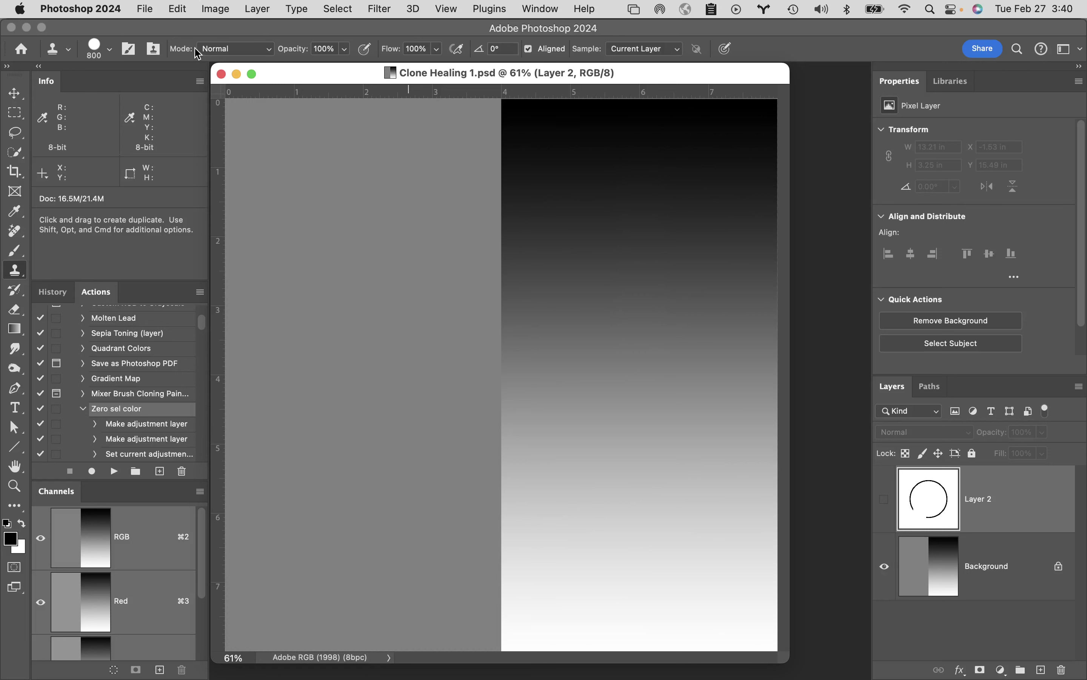
{"action": "left_click", "coordinate": [233, 47]}
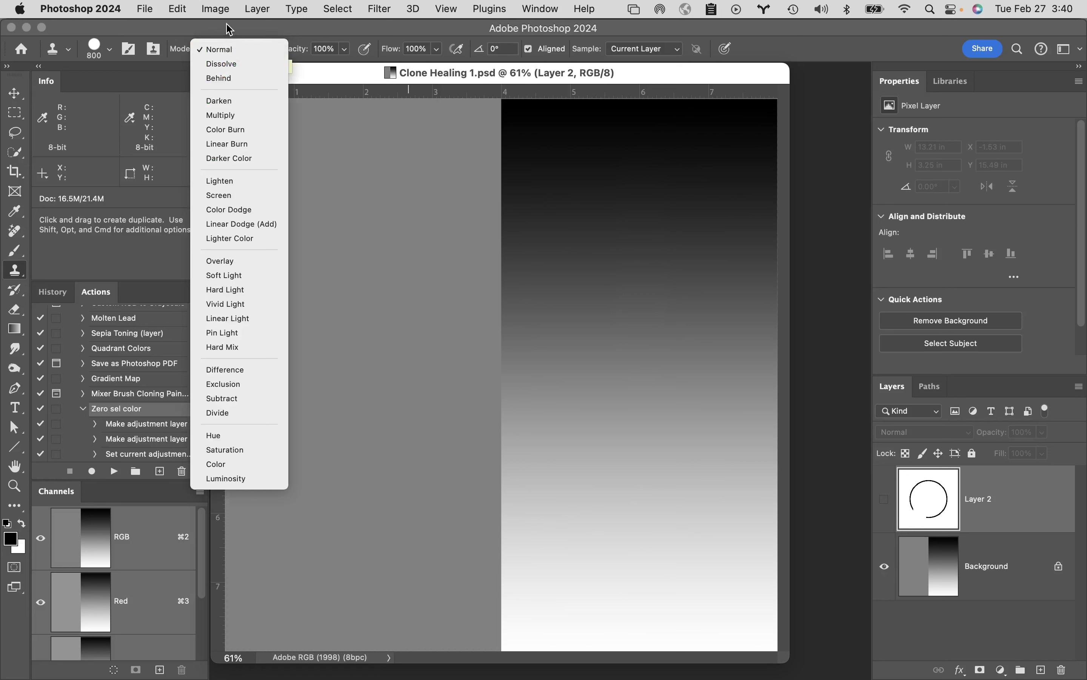
{"action": "left_click", "coordinate": [229, 29]}
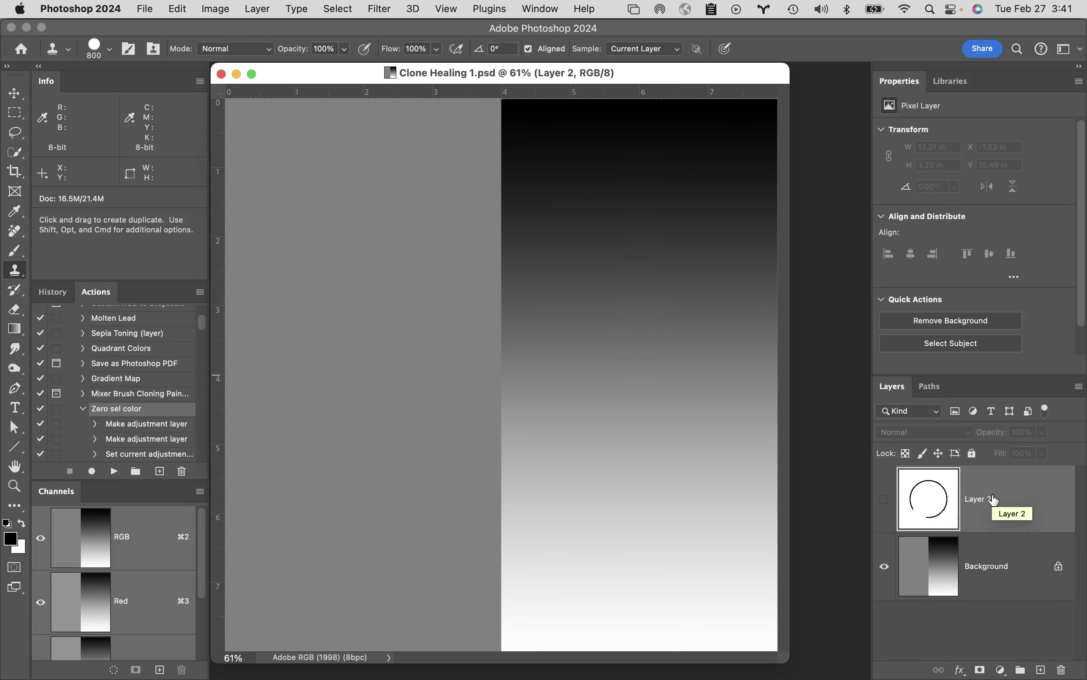
Step: Select the Background layer and set the Clone Stamp brush size to 300 px
{"action": "left_click", "coordinate": [1029, 565]}
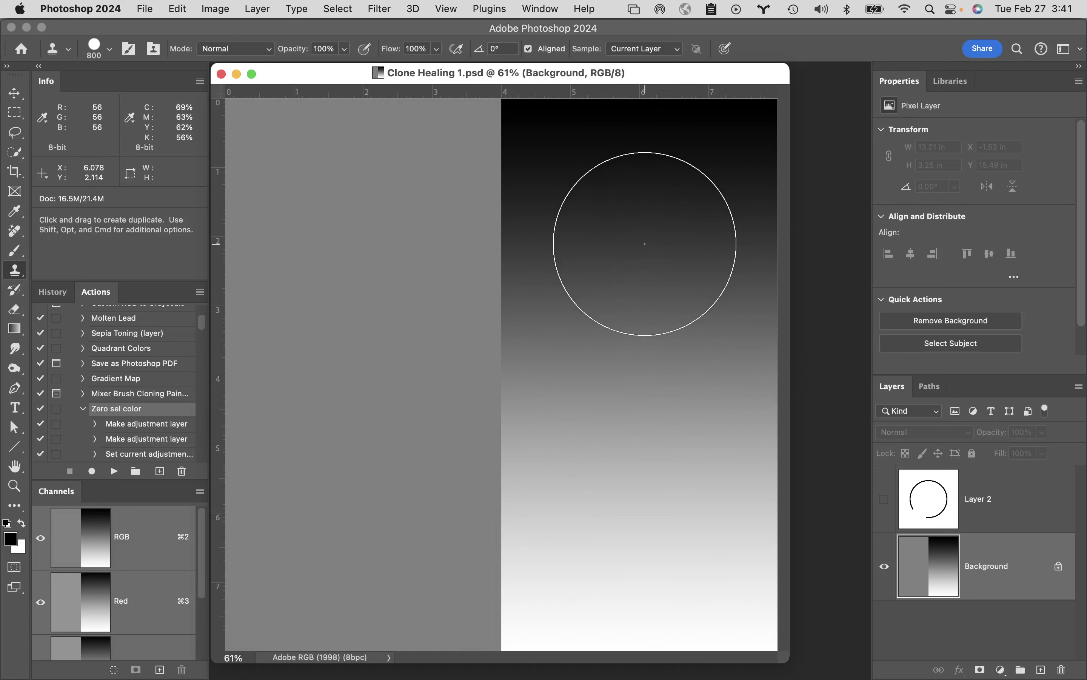
{"action": "key", "text": "bracketleft"}
{"action": "key", "text": "bracketleft"}
{"action": "key", "text": "bracketleft"}
{"action": "key", "text": "bracketleft"}
{"action": "key", "text": "bracketleft"}
{"action": "key", "text": "bracketleft"}
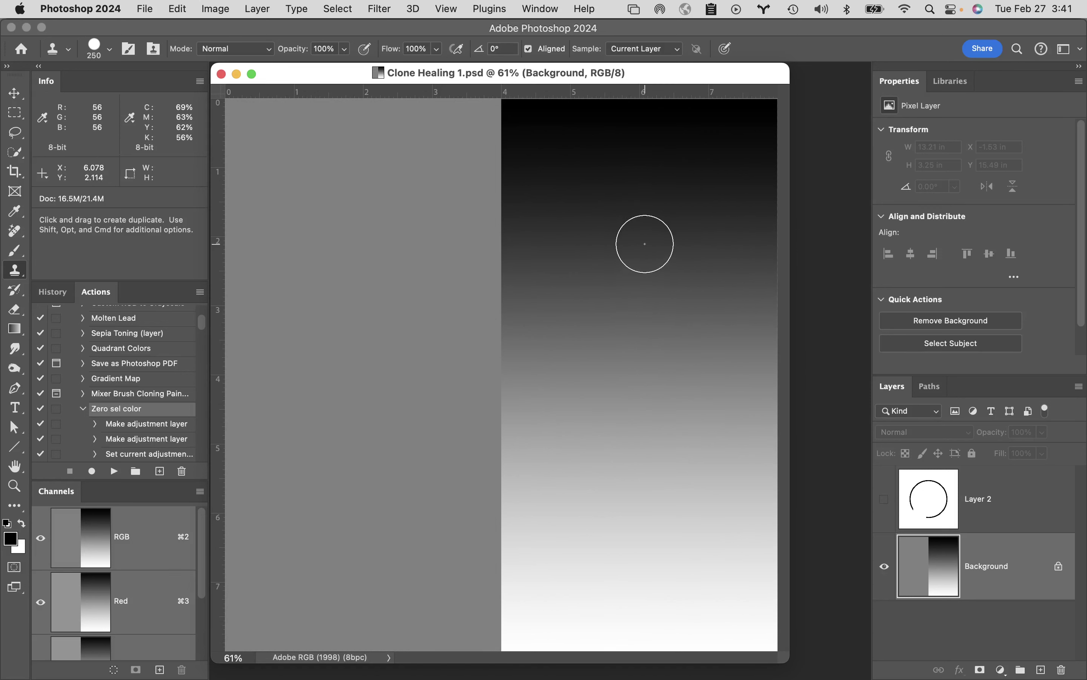
{"action": "key", "text": "bracketright"}
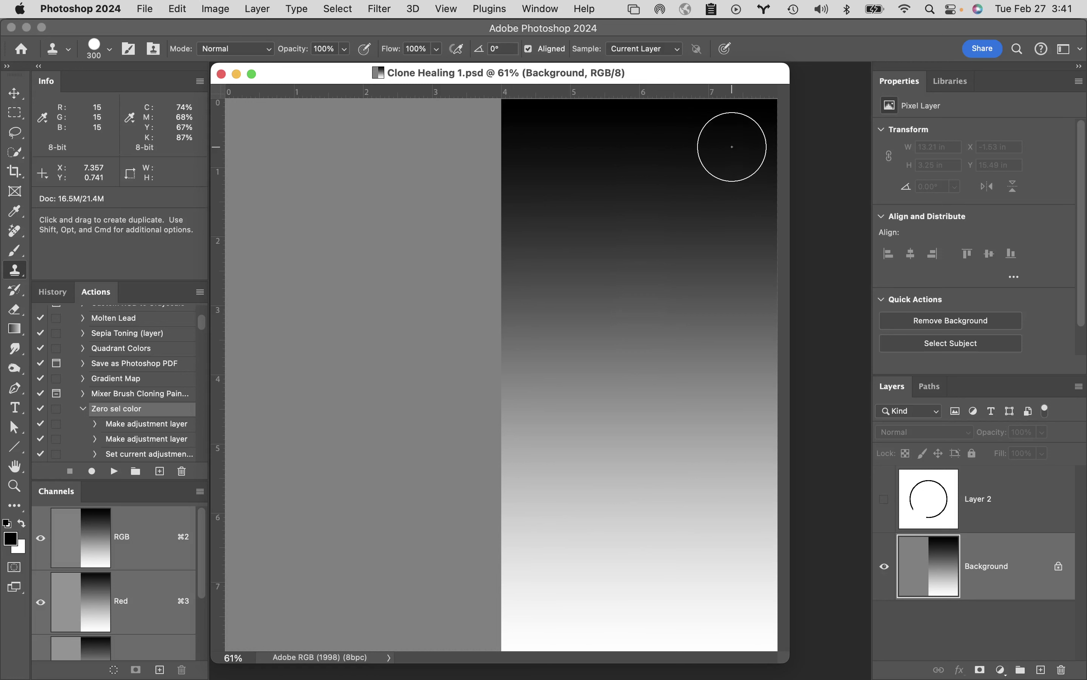
Step: Set the clone source in the dark upper-right area of the gradient, sampling the current layer only
{"action": "key", "text": "alt"}
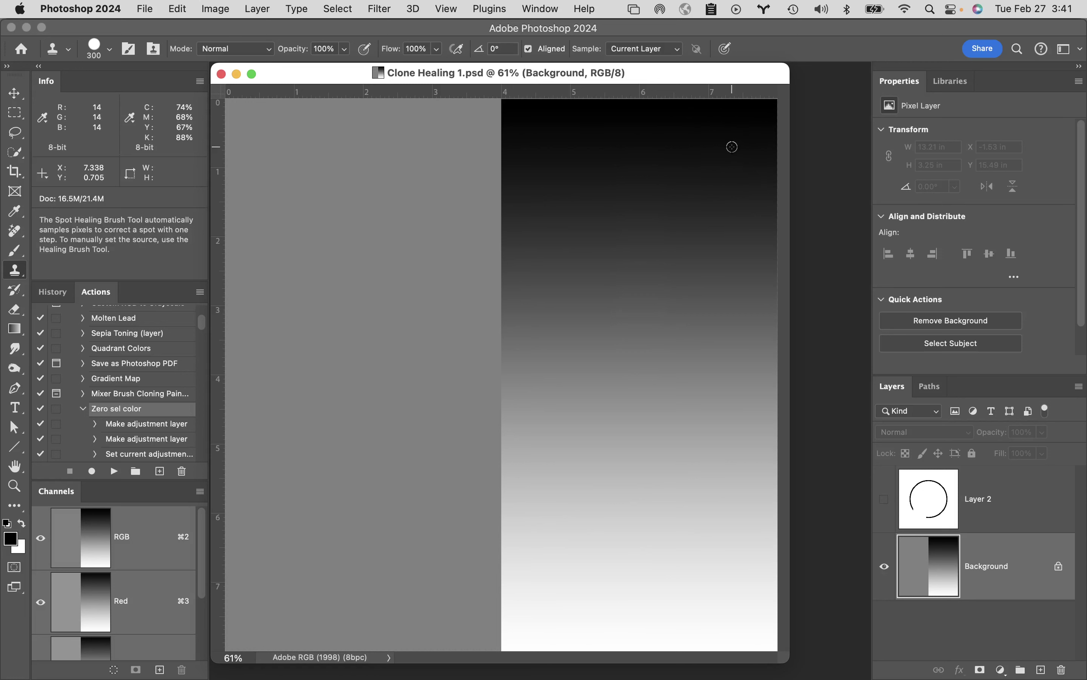
{"action": "left_click", "coordinate": [732, 147], "text": "alt"}
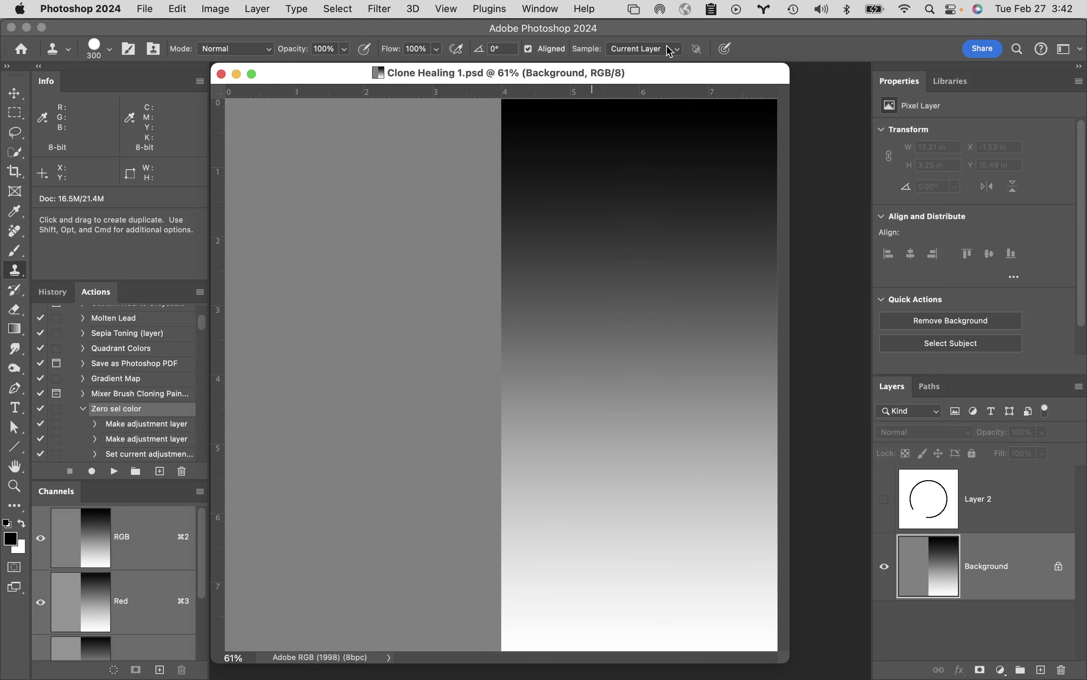
{"action": "left_click", "coordinate": [682, 57]}
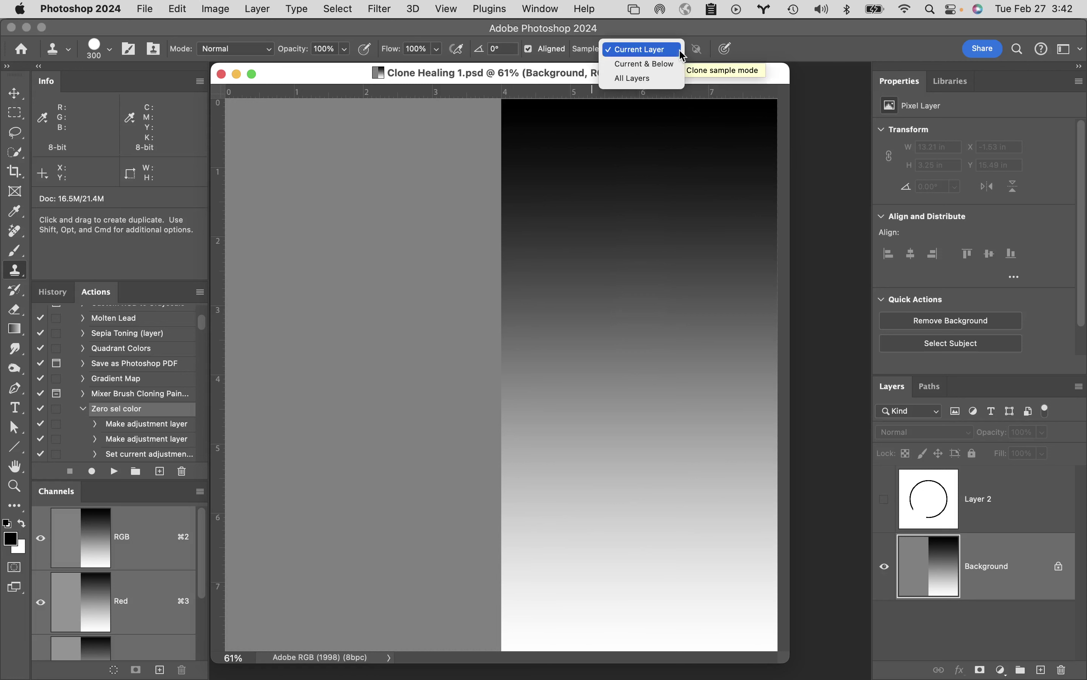
{"action": "left_click", "coordinate": [790, 54]}
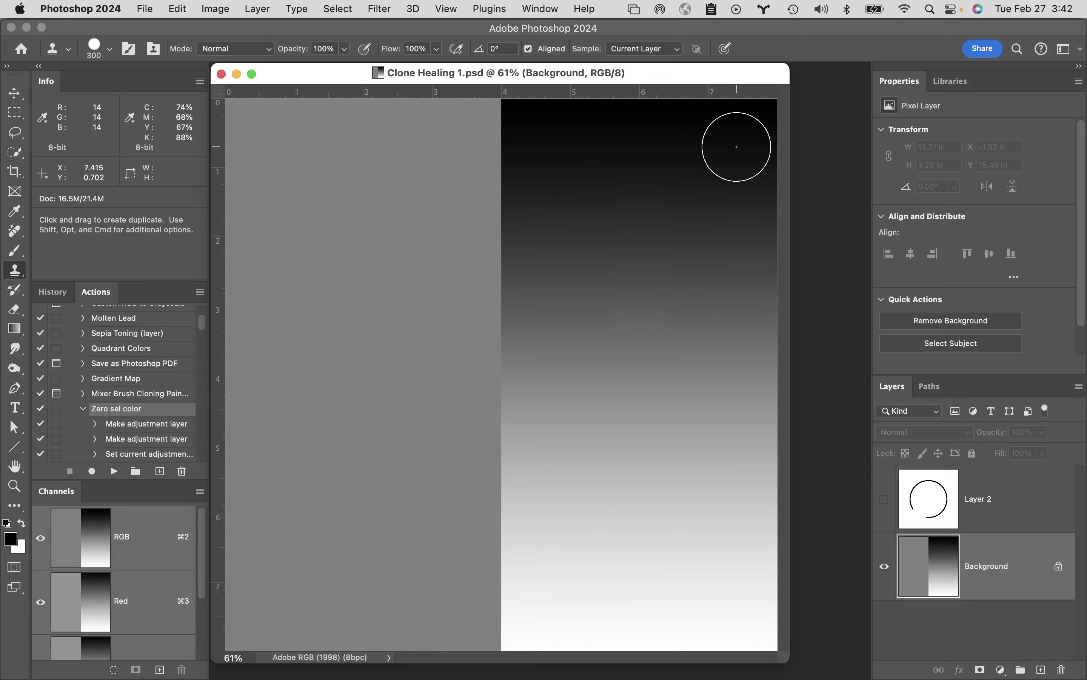
{"action": "left_click", "coordinate": [734, 142], "text": "alt"}
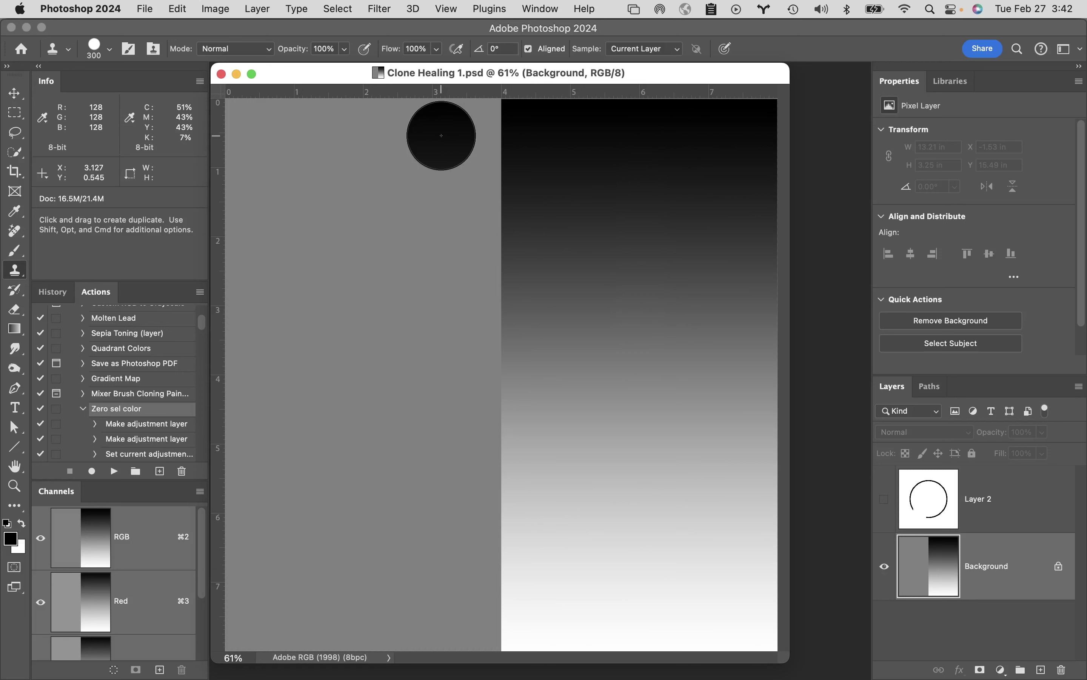
Step: Clone the gradient onto the gray half in three overlapping vertical strips with aligned sampling
{"action": "left_click_drag", "start_coordinate": [442, 135], "coordinate": [441, 151]}
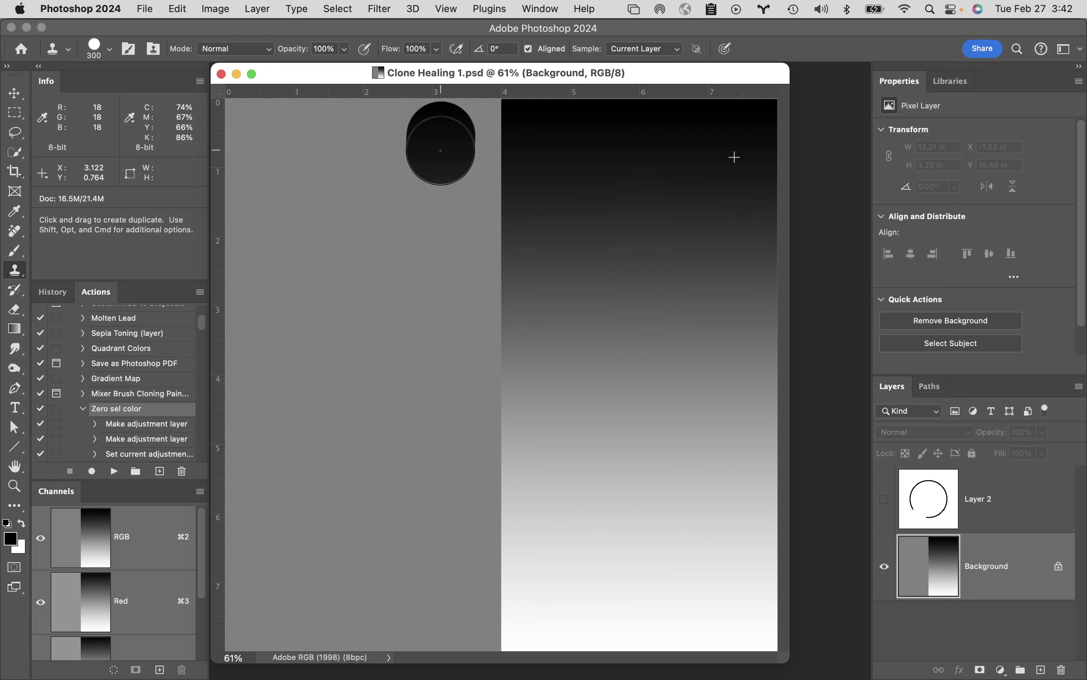
{"action": "mouse_move", "coordinate": [441, 151]}
{"action": "left_mouse_down"}
{"action": "mouse_move", "coordinate": [456, 413]}
{"action": "mouse_move", "coordinate": [445, 547]}
{"action": "mouse_move", "coordinate": [449, 602]}
{"action": "left_mouse_up"}
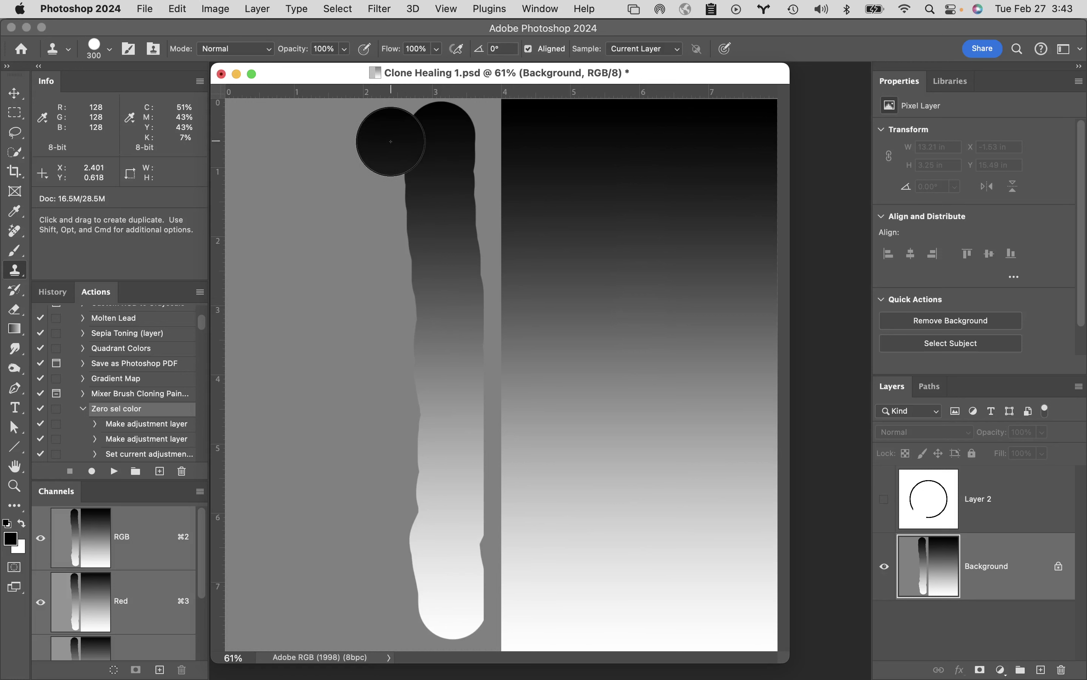
{"action": "mouse_move", "coordinate": [391, 142]}
{"action": "left_mouse_down"}
{"action": "mouse_move", "coordinate": [386, 309]}
{"action": "mouse_move", "coordinate": [419, 518]}
{"action": "mouse_move", "coordinate": [403, 589]}
{"action": "left_mouse_up"}
{"action": "left_click", "coordinate": [332, 262]}
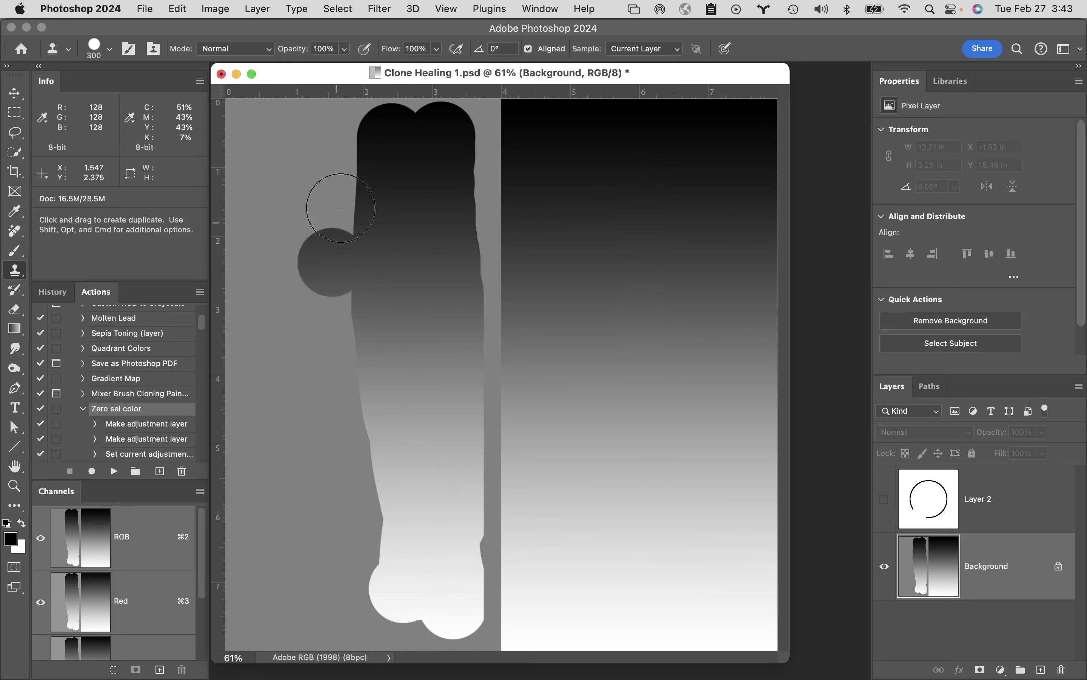
{"action": "mouse_move", "coordinate": [341, 207]}
{"action": "left_mouse_down"}
{"action": "mouse_move", "coordinate": [328, 122]}
{"action": "mouse_move", "coordinate": [340, 151]}
{"action": "mouse_move", "coordinate": [342, 312]}
{"action": "left_mouse_up"}
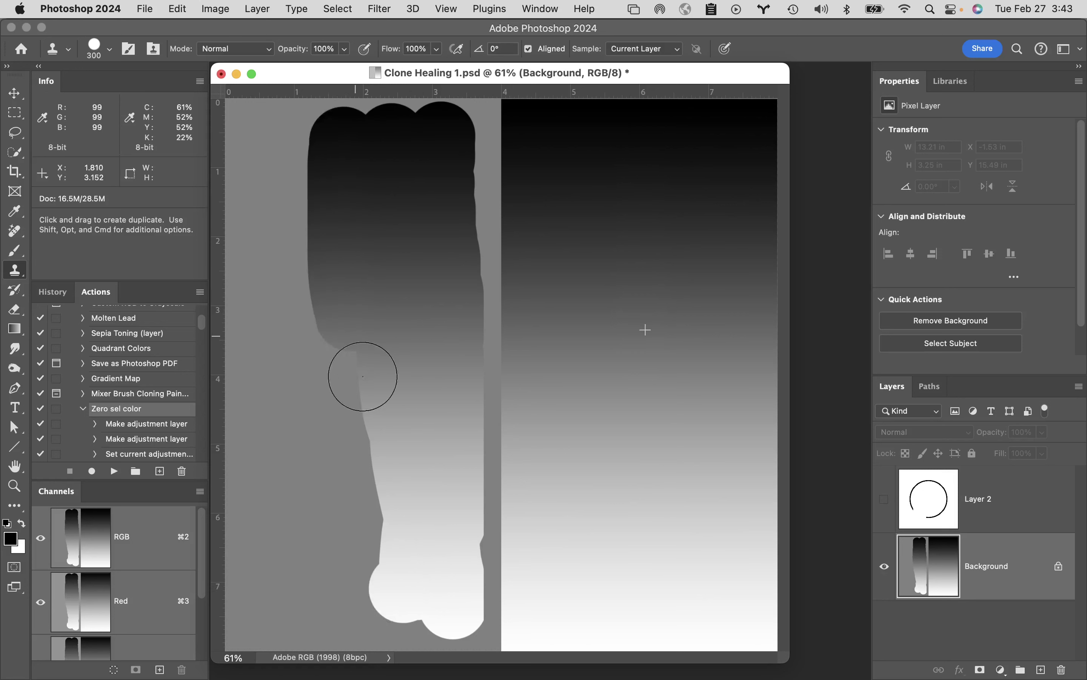
{"action": "mouse_move", "coordinate": [362, 376]}
{"action": "left_mouse_down"}
{"action": "mouse_move", "coordinate": [374, 482]}
{"action": "mouse_move", "coordinate": [369, 577]}
{"action": "left_mouse_up"}
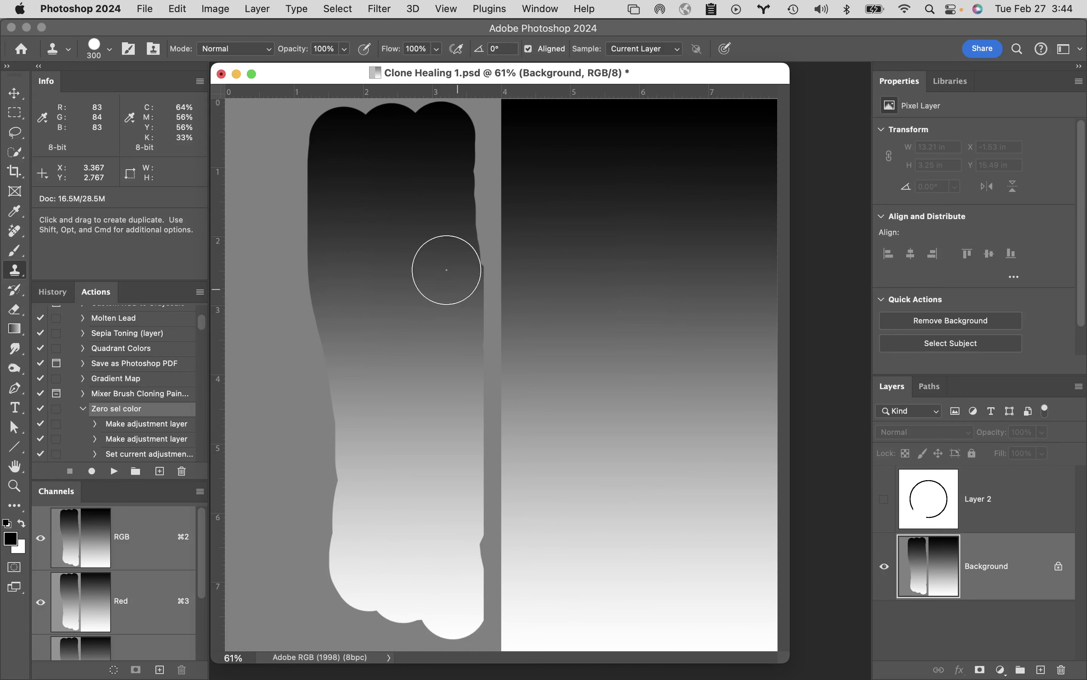
Step: Turn off aligned sampling and clone two separate vertical strips from the same source point in the lower part of the gray half
{"action": "left_click", "coordinate": [529, 49]}
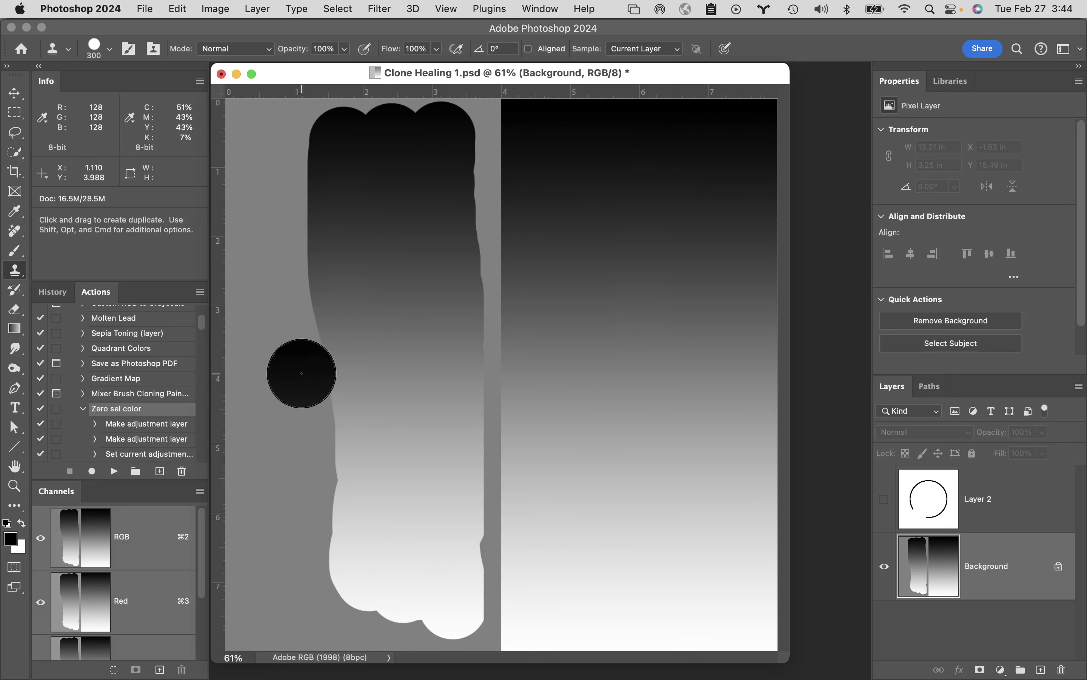
{"action": "left_click_drag", "start_coordinate": [303, 374], "coordinate": [303, 389]}
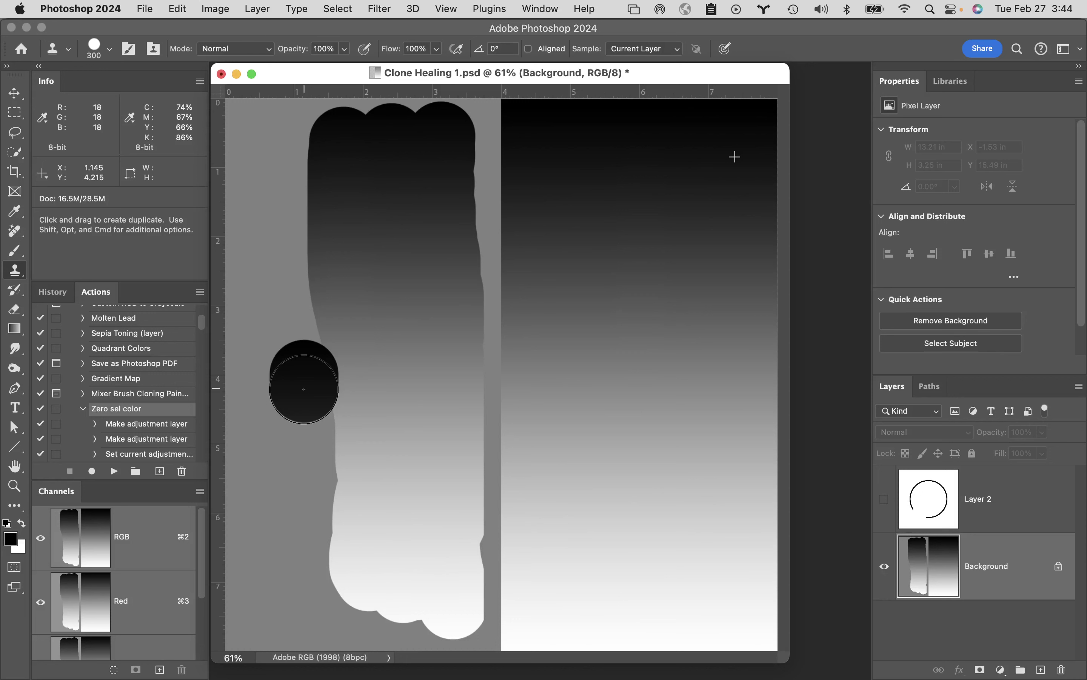
{"action": "left_click_drag", "start_coordinate": [303, 390], "coordinate": [309, 618]}
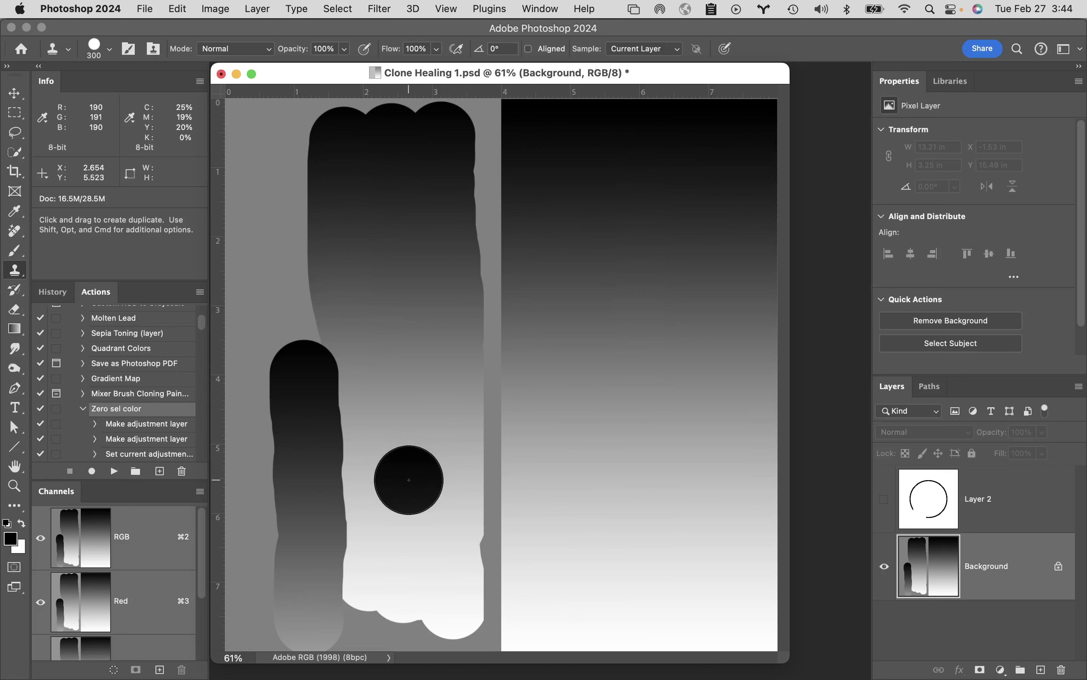
{"action": "left_click_drag", "start_coordinate": [409, 479], "coordinate": [408, 476]}
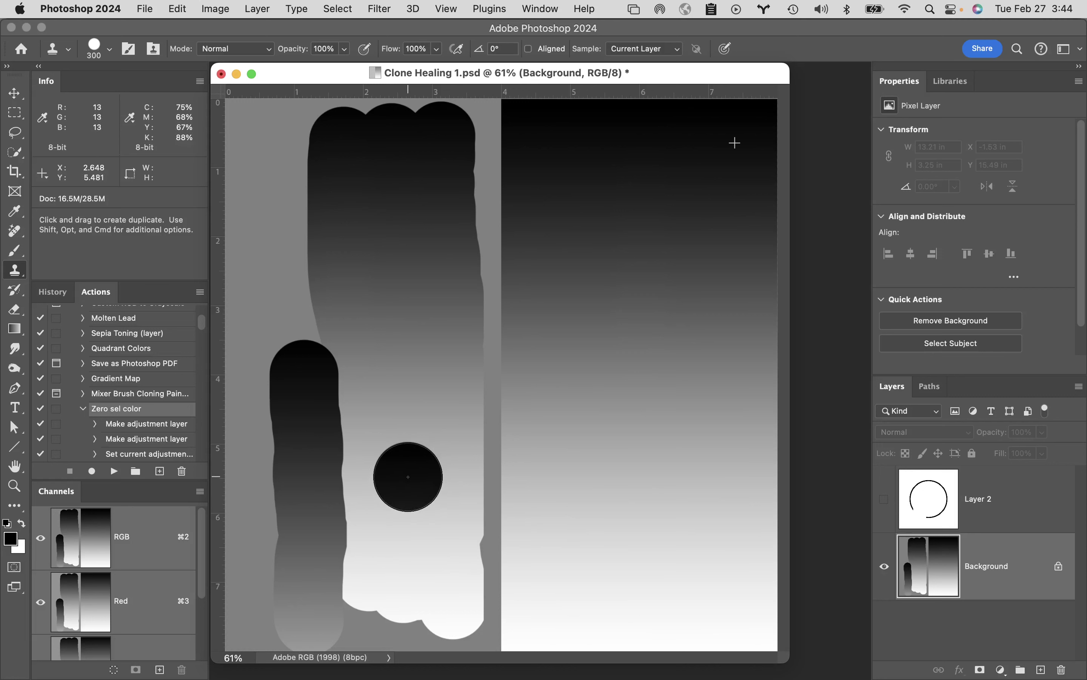
{"action": "left_click_drag", "start_coordinate": [408, 476], "coordinate": [409, 573]}
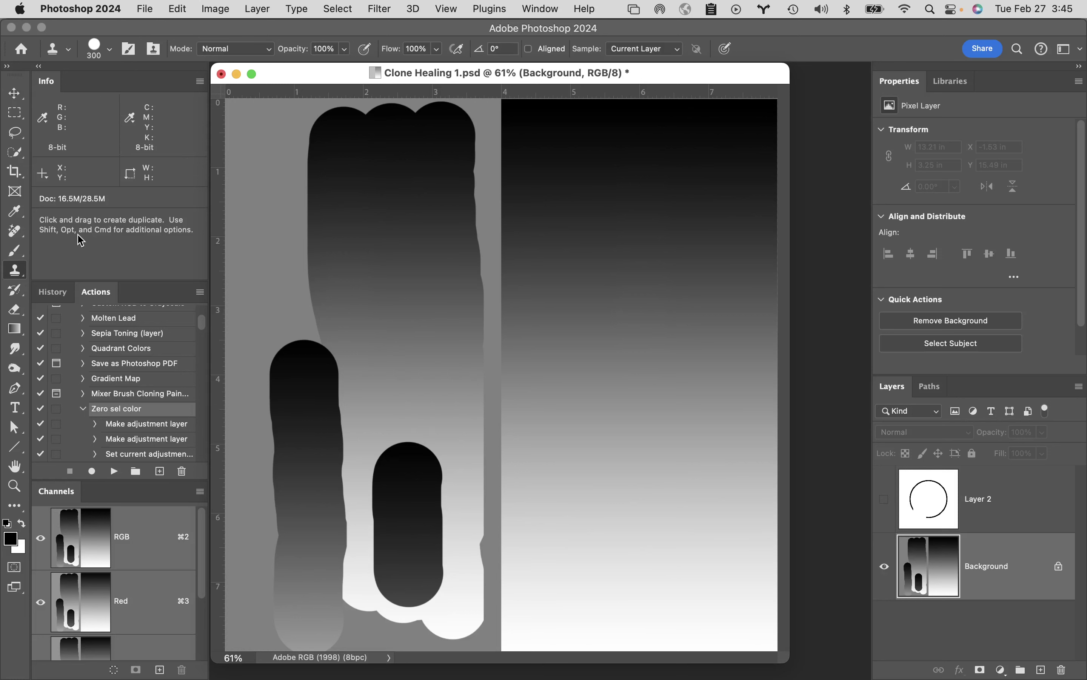
Step: Revert the document to its Open history state and reselect the Background layer
{"action": "left_click", "coordinate": [66, 293]}
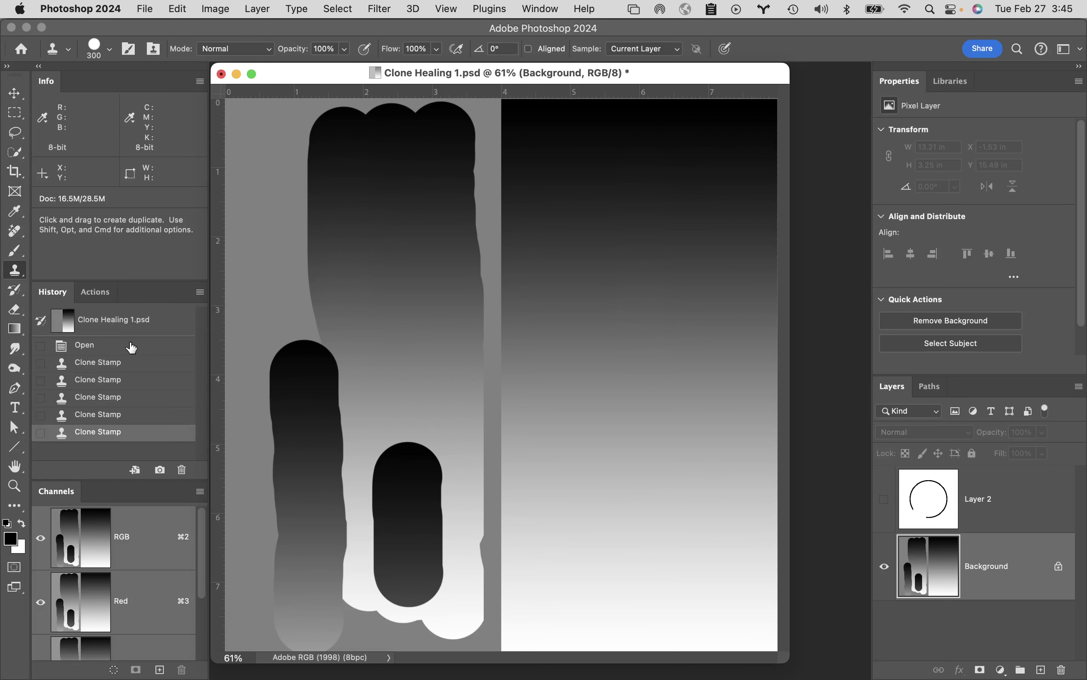
{"action": "left_click", "coordinate": [132, 346]}
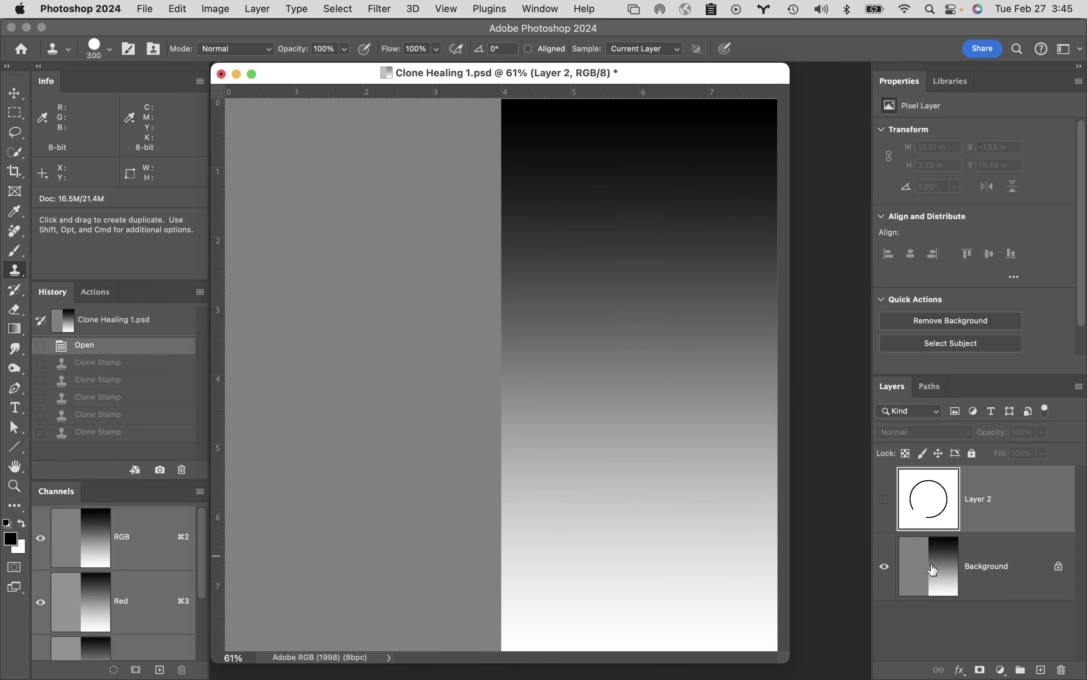
{"action": "left_click", "coordinate": [1009, 579]}
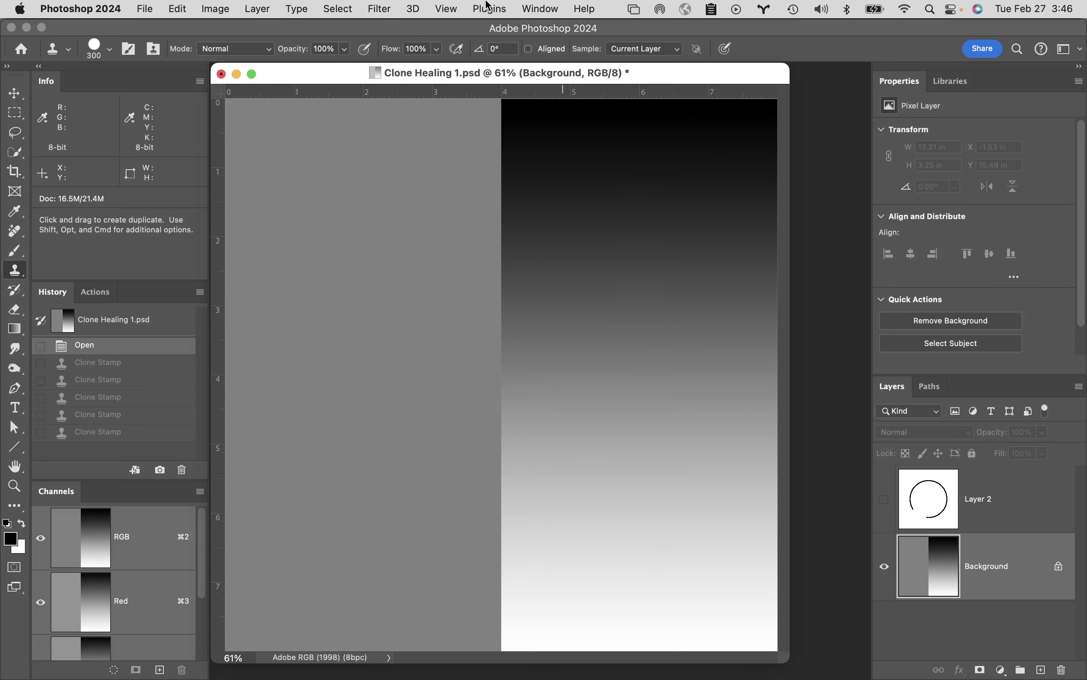
Step: Display the Clone Source settings and clone a vertical gradient strip into a new white 10 by 8 inch document at 300 pixels/inch
{"action": "left_click", "coordinate": [534, 8]}
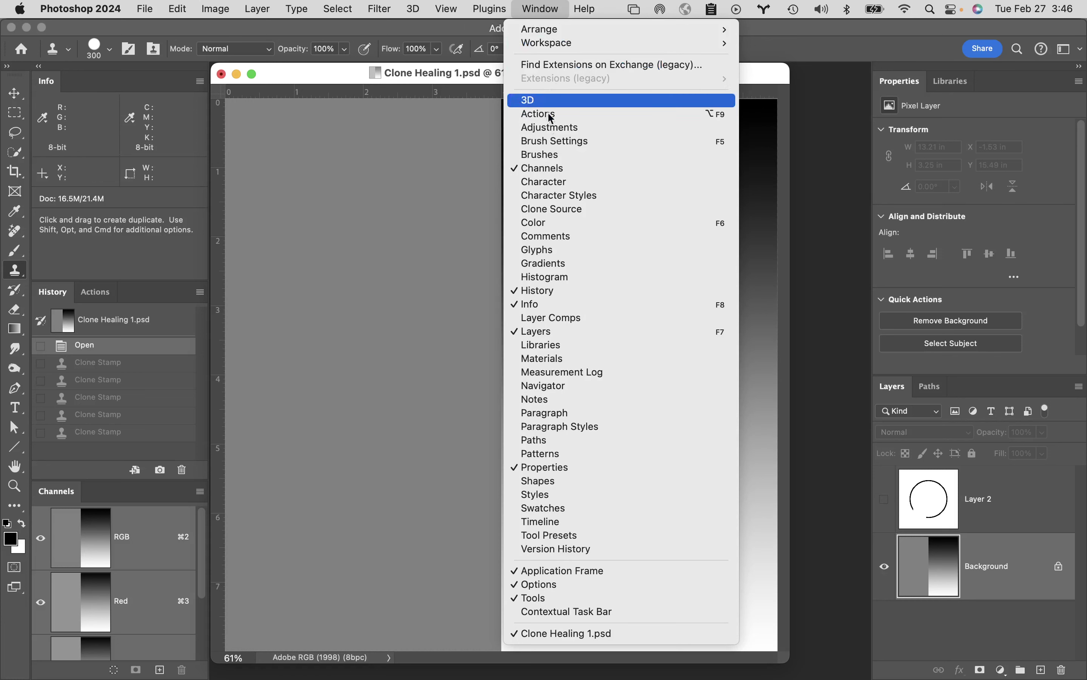
{"action": "left_click", "coordinate": [563, 211]}
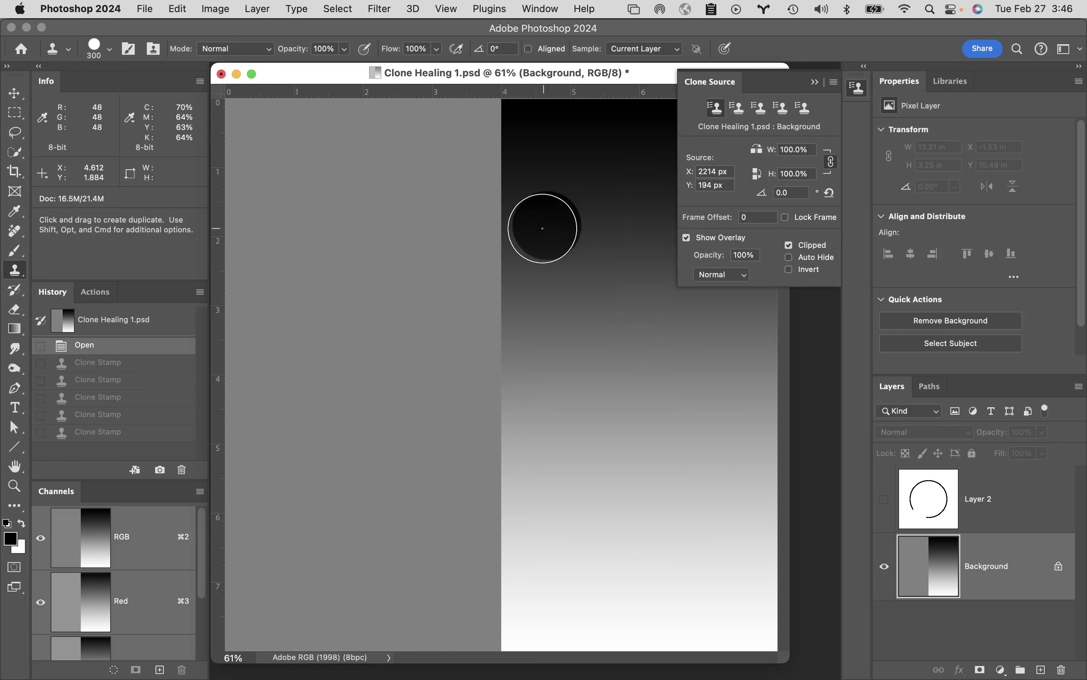
{"action": "key", "text": "super+n"}
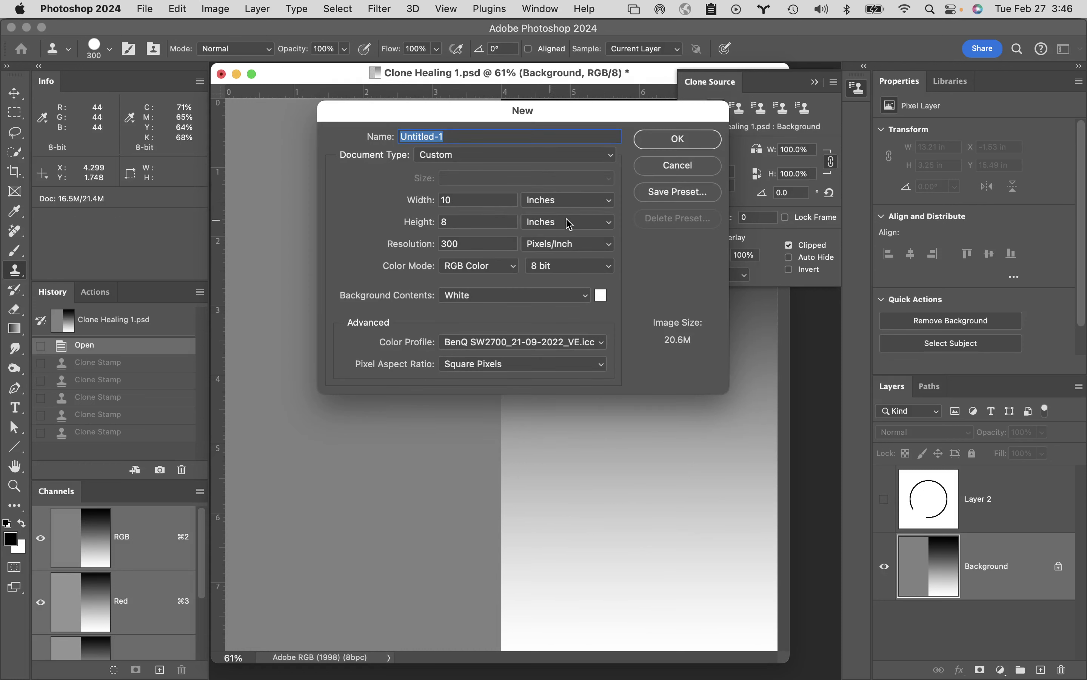
{"action": "left_click", "coordinate": [678, 140]}
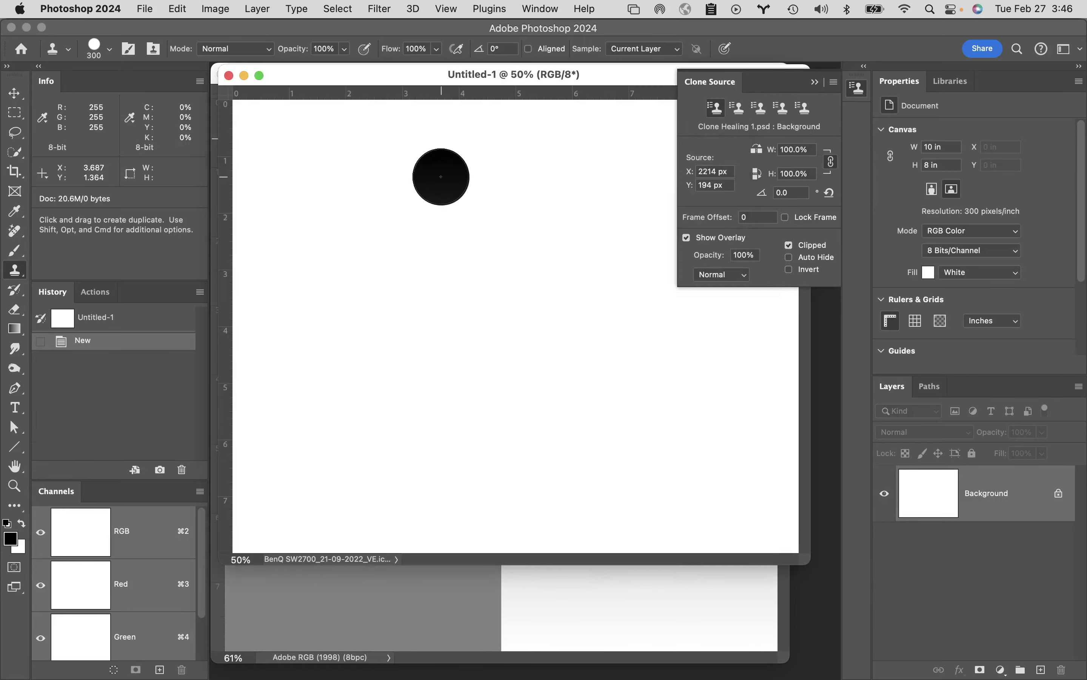
{"action": "mouse_move", "coordinate": [454, 159]}
{"action": "left_mouse_down"}
{"action": "mouse_move", "coordinate": [460, 381]}
{"action": "mouse_move", "coordinate": [481, 431]}
{"action": "left_mouse_up"}
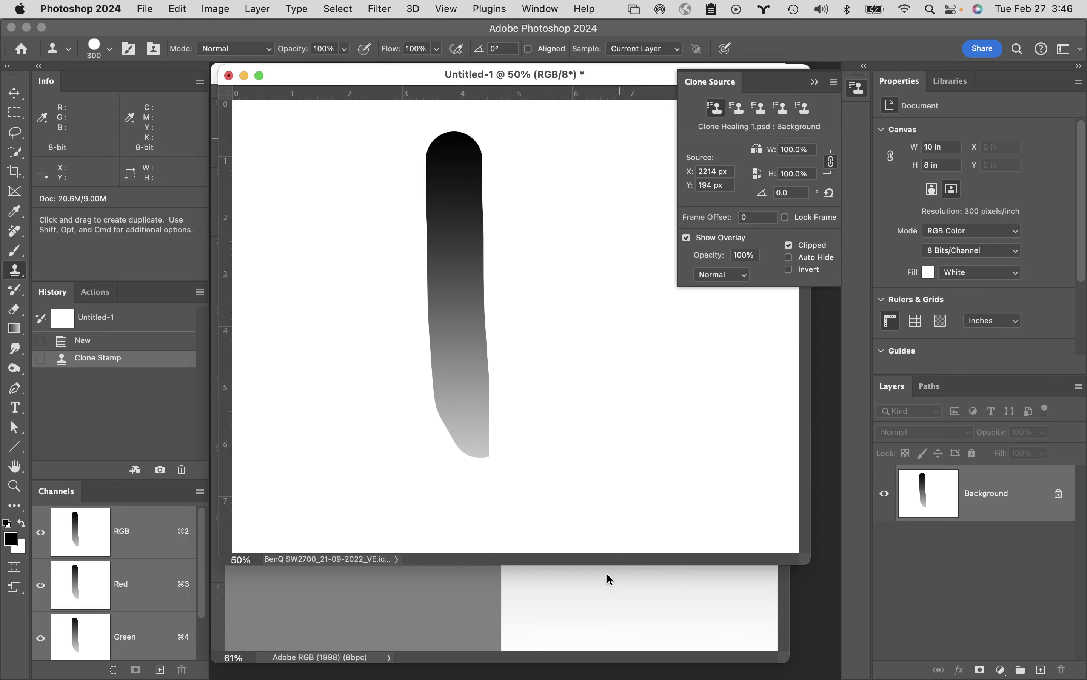
{"action": "left_click", "coordinate": [534, 589]}
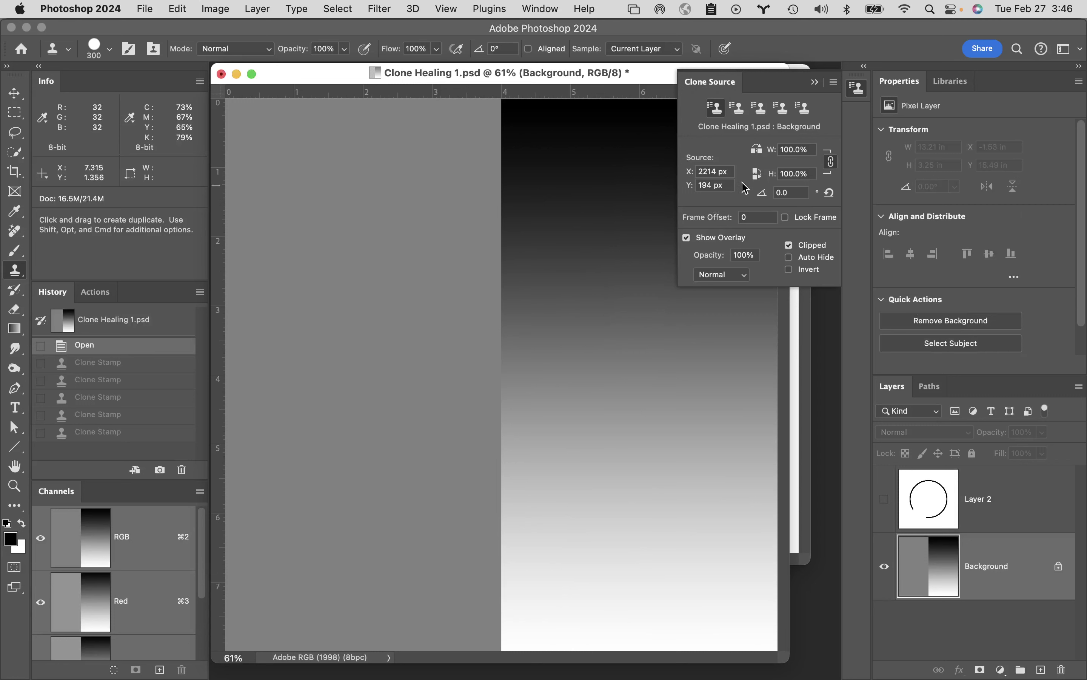
Step: Sample the gray half as a second clone source and paint a curved gray stroke with it in Untitled-1
{"action": "left_click", "coordinate": [739, 112]}
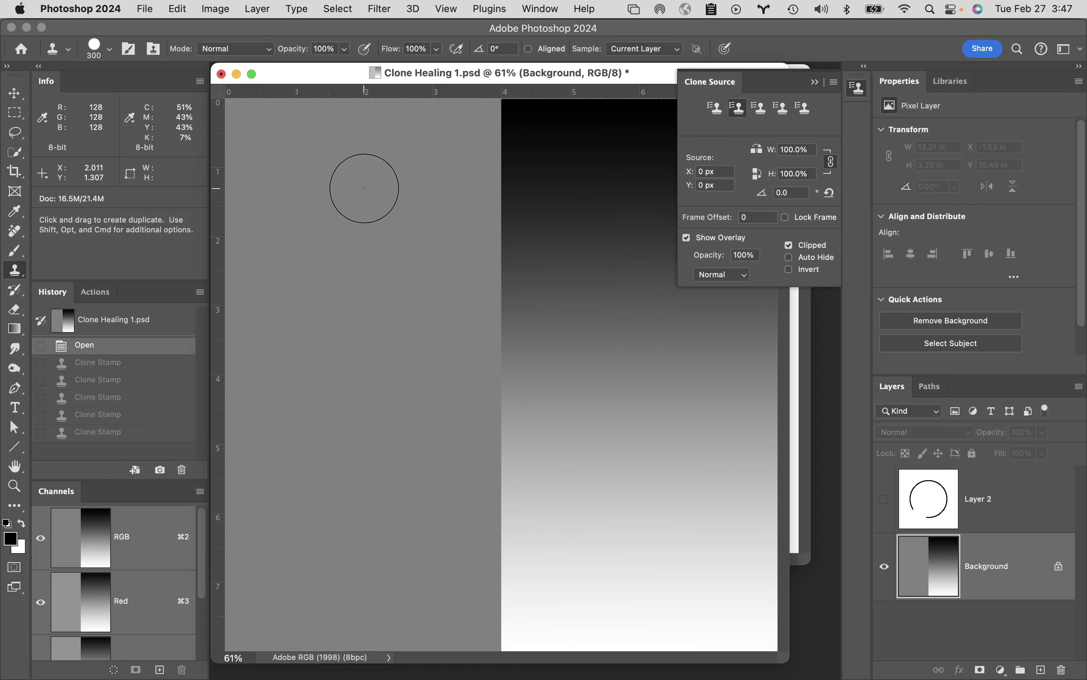
{"action": "left_click", "coordinate": [362, 186], "text": "alt"}
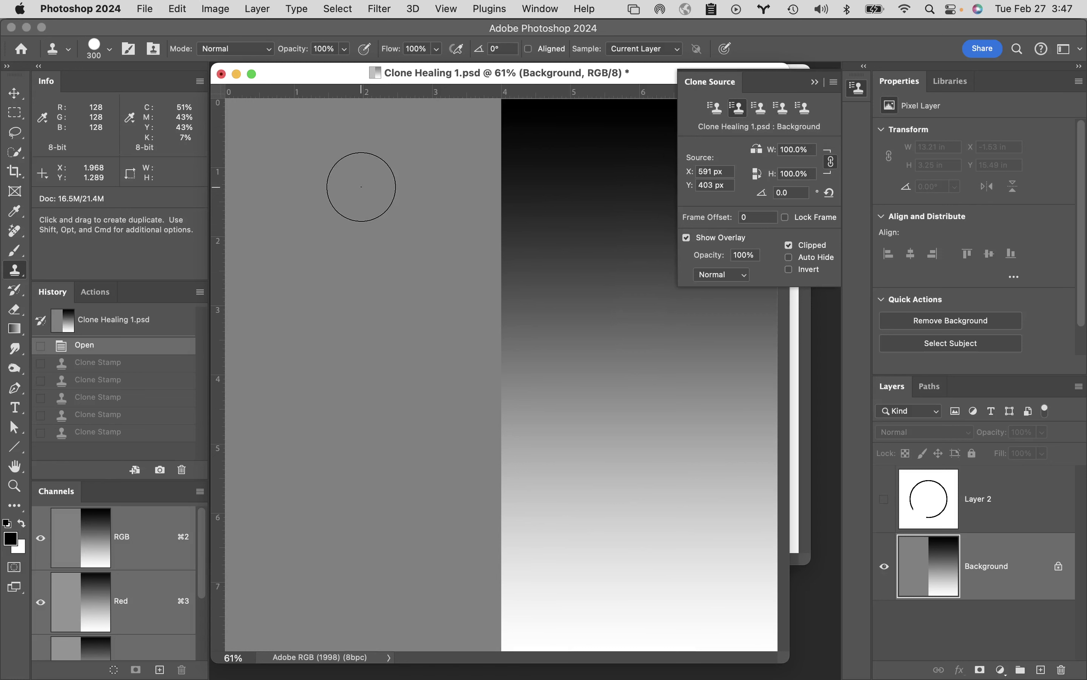
{"action": "left_click", "coordinate": [541, 9]}
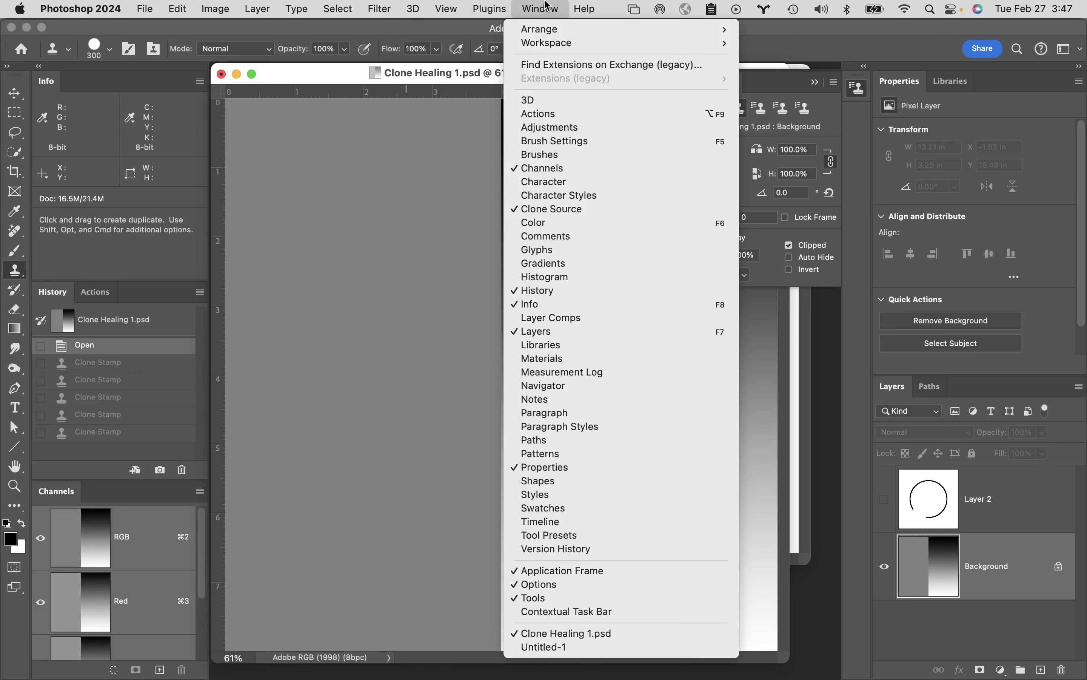
{"action": "left_click", "coordinate": [527, 647]}
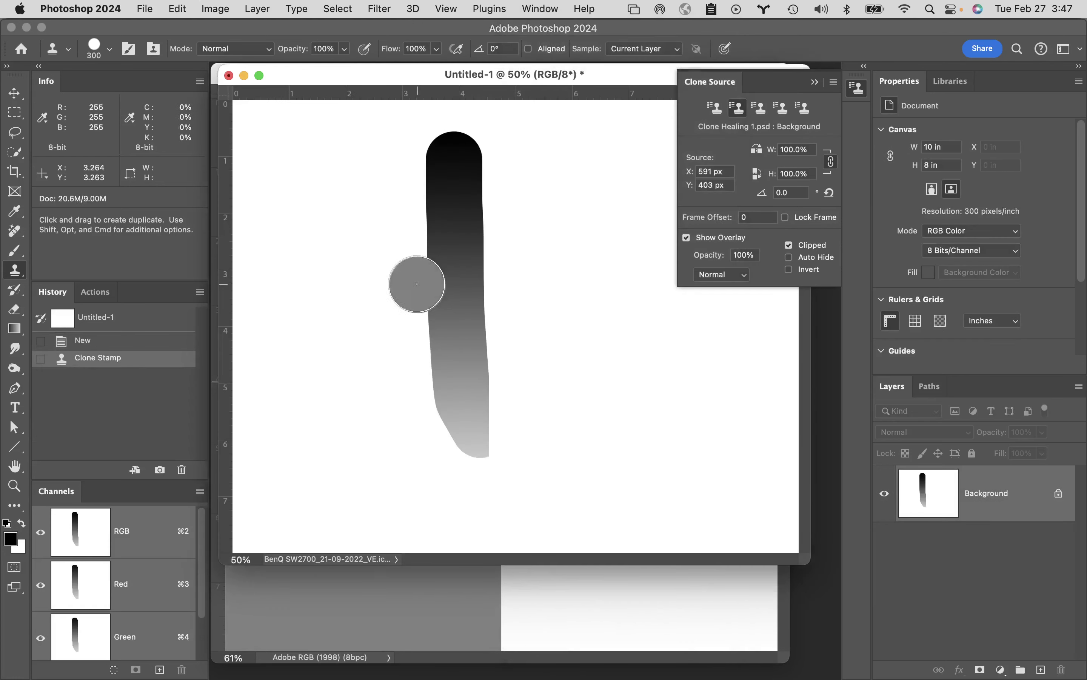
{"action": "mouse_move", "coordinate": [336, 200]}
{"action": "left_mouse_down"}
{"action": "mouse_move", "coordinate": [352, 403]}
{"action": "mouse_move", "coordinate": [405, 434]}
{"action": "mouse_move", "coordinate": [431, 425]}
{"action": "left_mouse_up"}
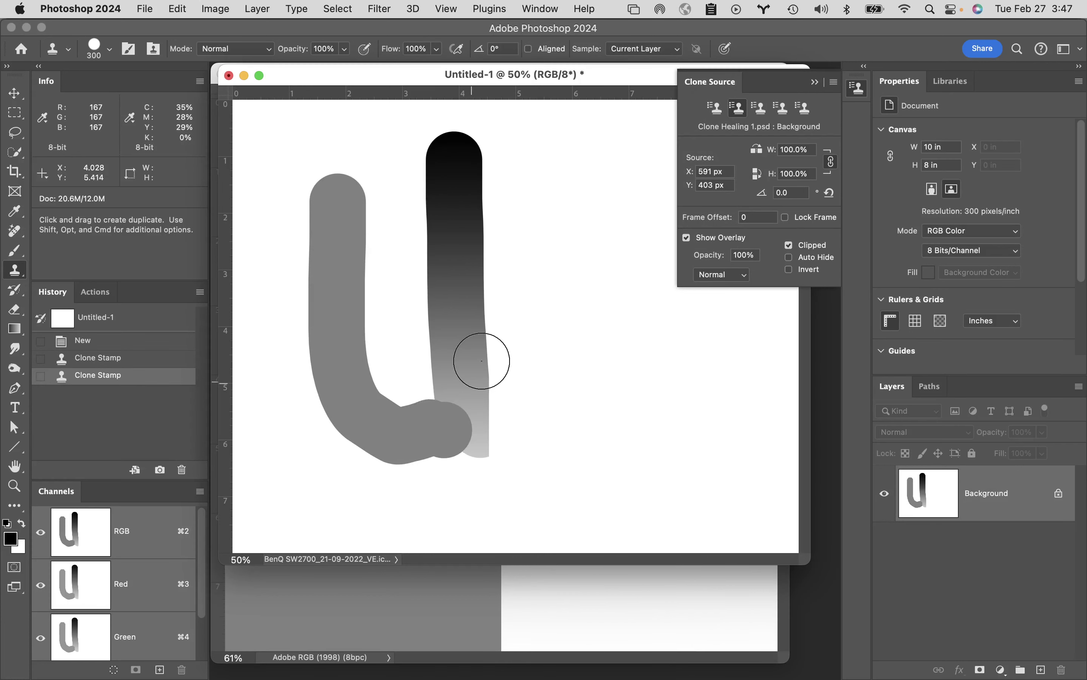
Step: Clone another vertical gradient strip into Untitled-1 from the first clone source, and close that document without saving
{"action": "left_click", "coordinate": [716, 108]}
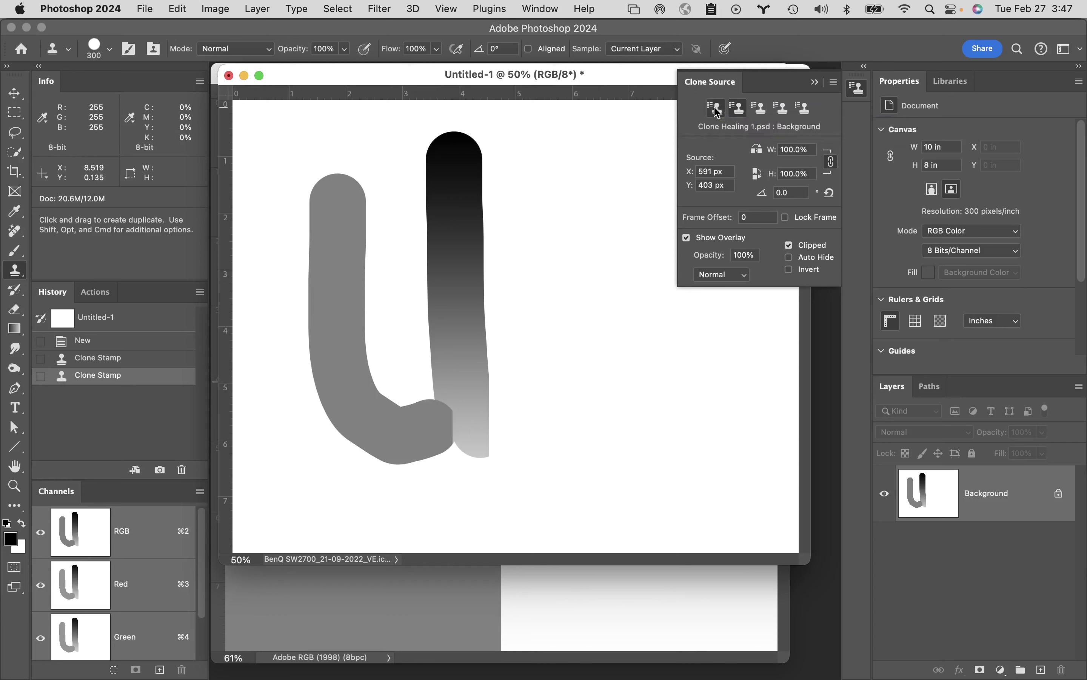
{"action": "mouse_move", "coordinate": [588, 166]}
{"action": "left_mouse_down"}
{"action": "mouse_move", "coordinate": [577, 377]}
{"action": "mouse_move", "coordinate": [594, 501]}
{"action": "left_mouse_up"}
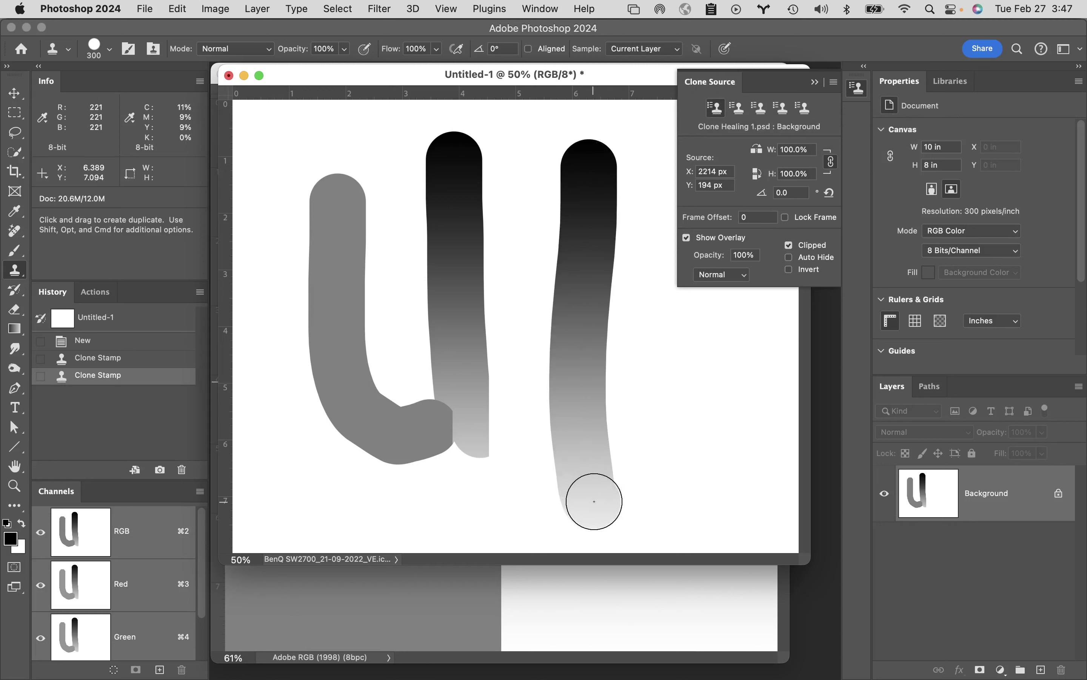
{"action": "left_click_drag", "start_coordinate": [594, 500], "coordinate": [594, 501]}
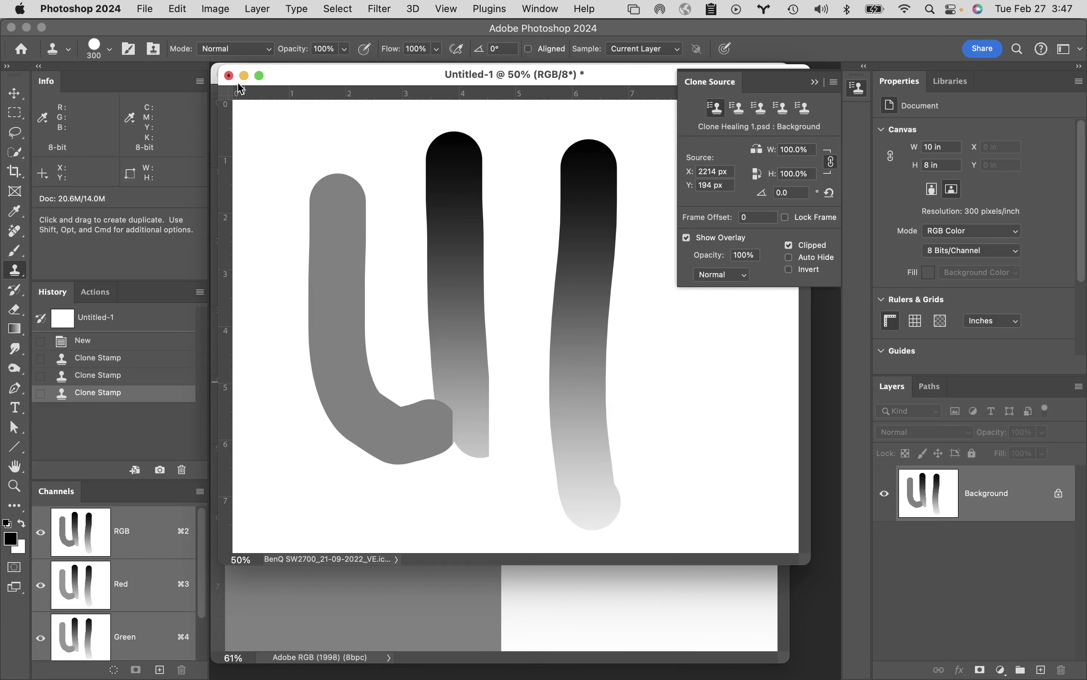
{"action": "left_click", "coordinate": [229, 75]}
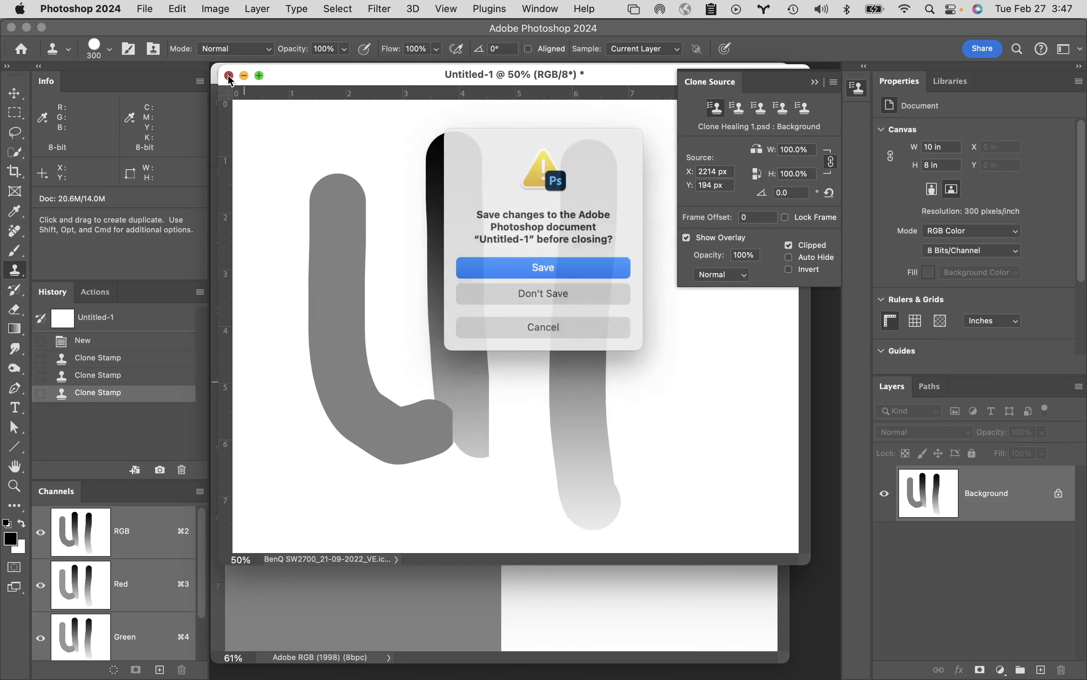
{"action": "left_click", "coordinate": [545, 291]}
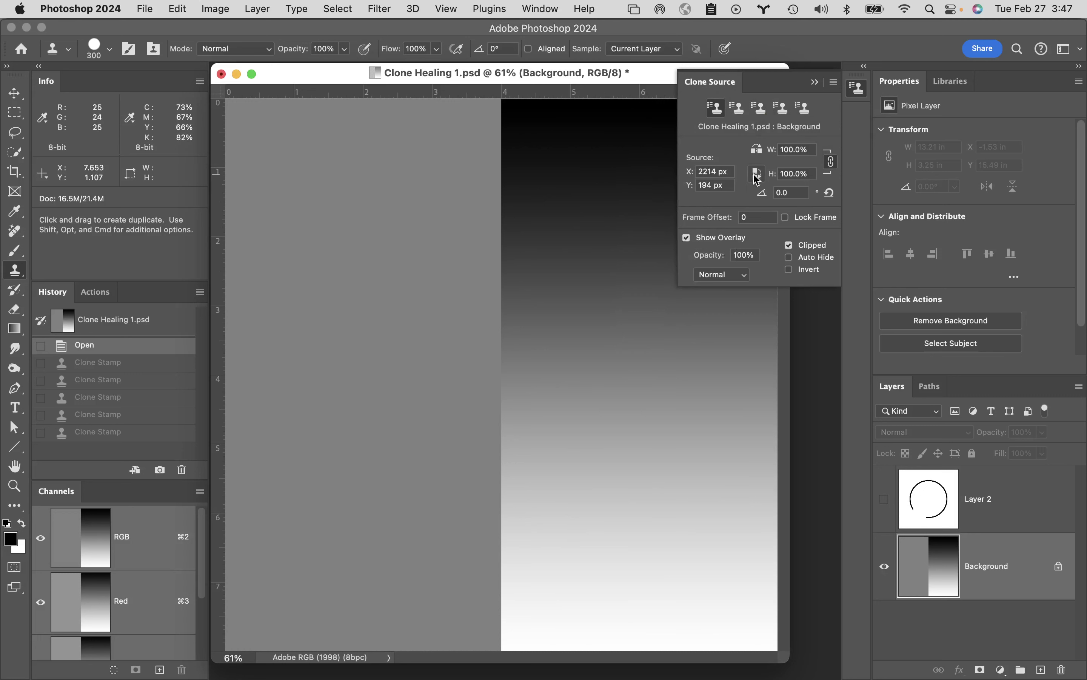
Step: Try cloning a long and a short gradient strip onto the gray half with the clone overlay hidden, and undo both
{"action": "left_click", "coordinate": [687, 238]}
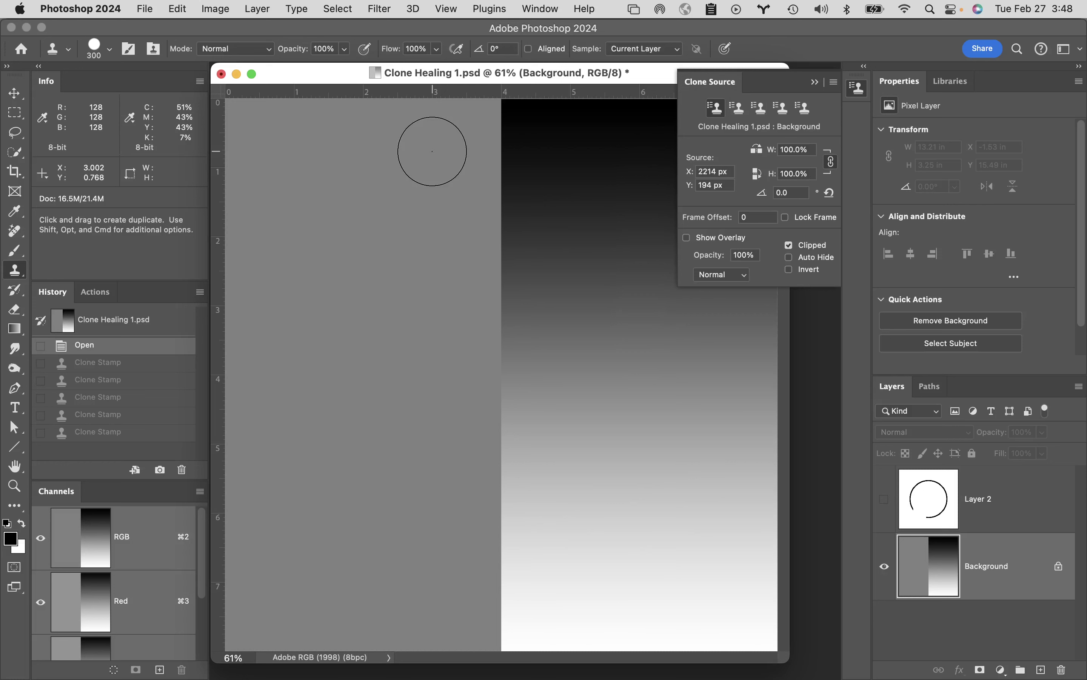
{"action": "left_click_drag", "start_coordinate": [432, 151], "coordinate": [425, 479]}
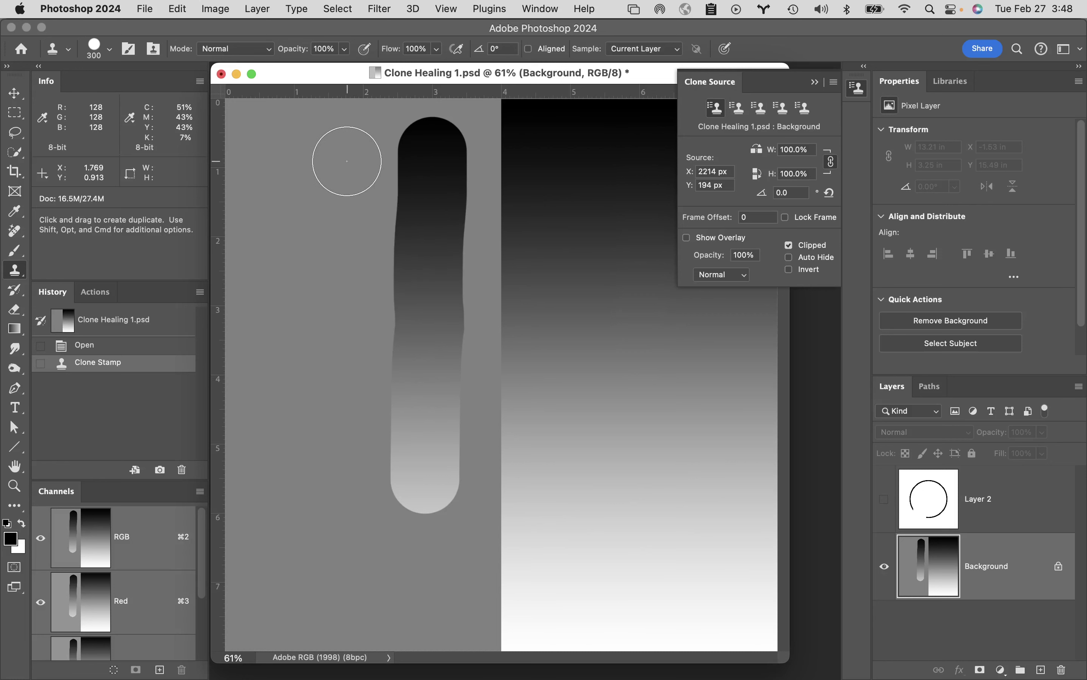
{"action": "left_click", "coordinate": [687, 237]}
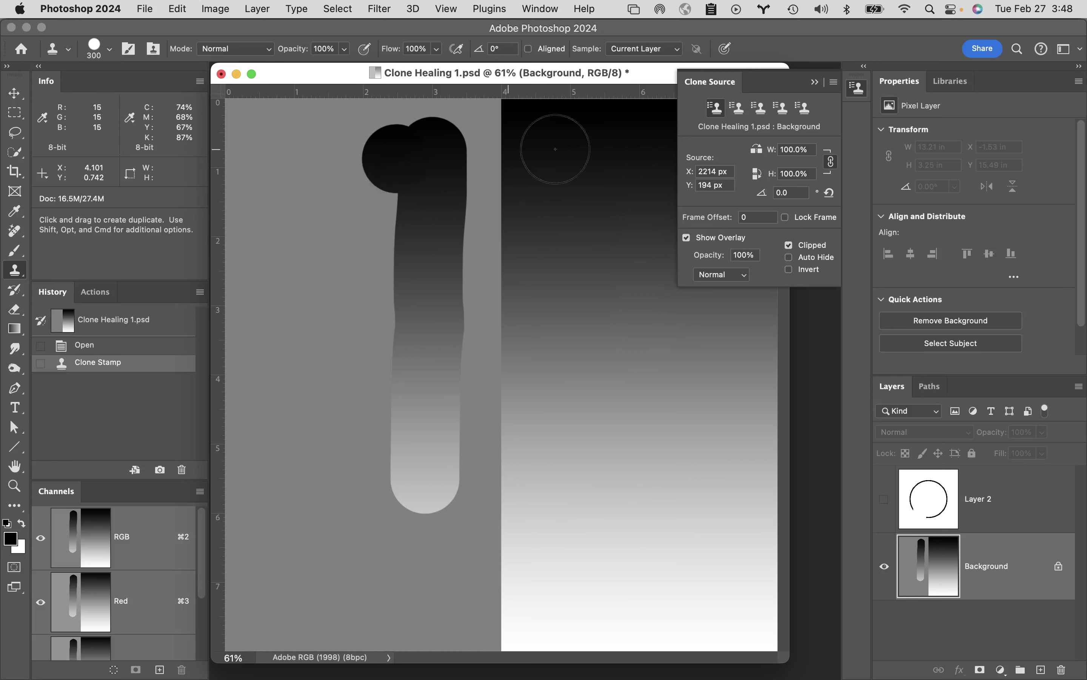
{"action": "left_click", "coordinate": [687, 237]}
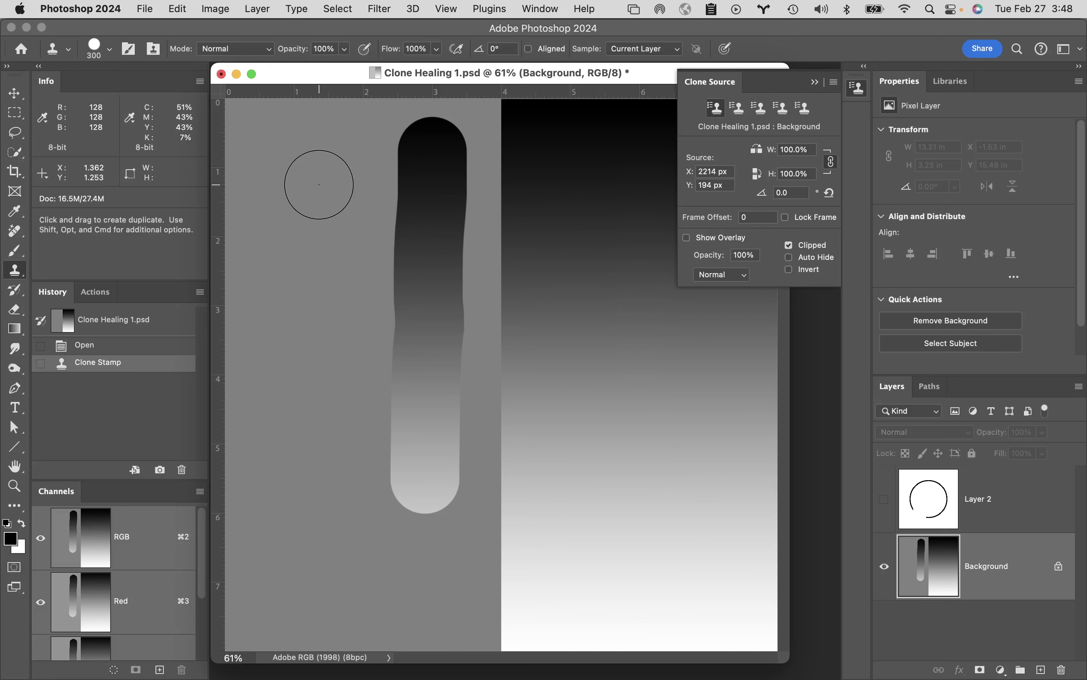
{"action": "left_click_drag", "start_coordinate": [319, 184], "coordinate": [300, 306]}
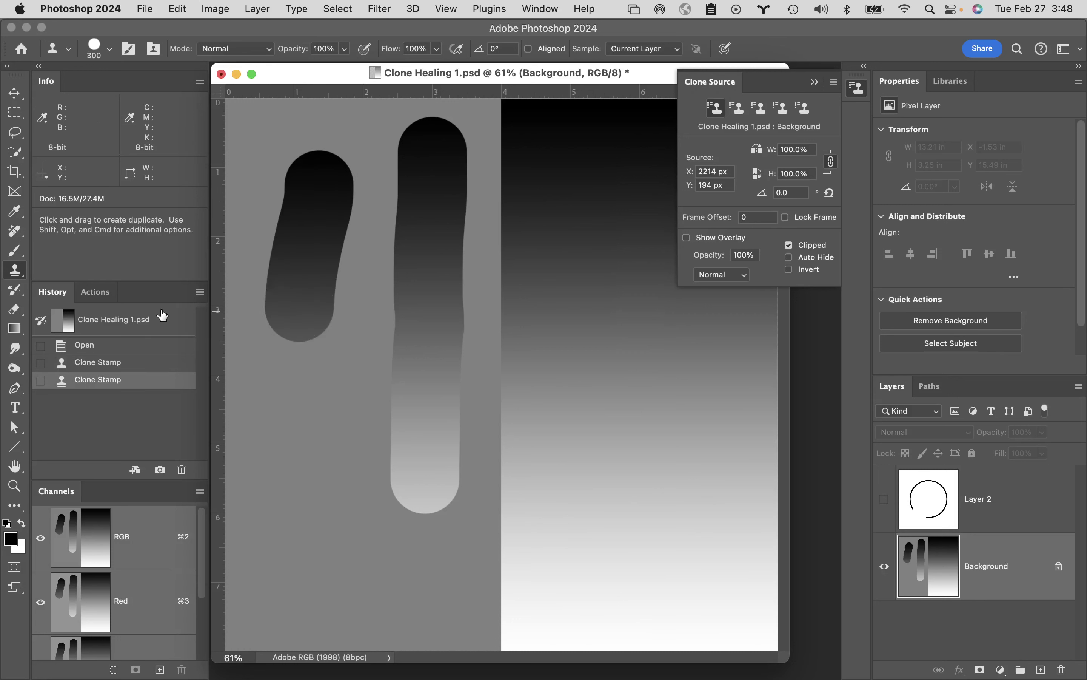
{"action": "key", "text": "super+z"}
{"action": "key", "text": "super+z"}
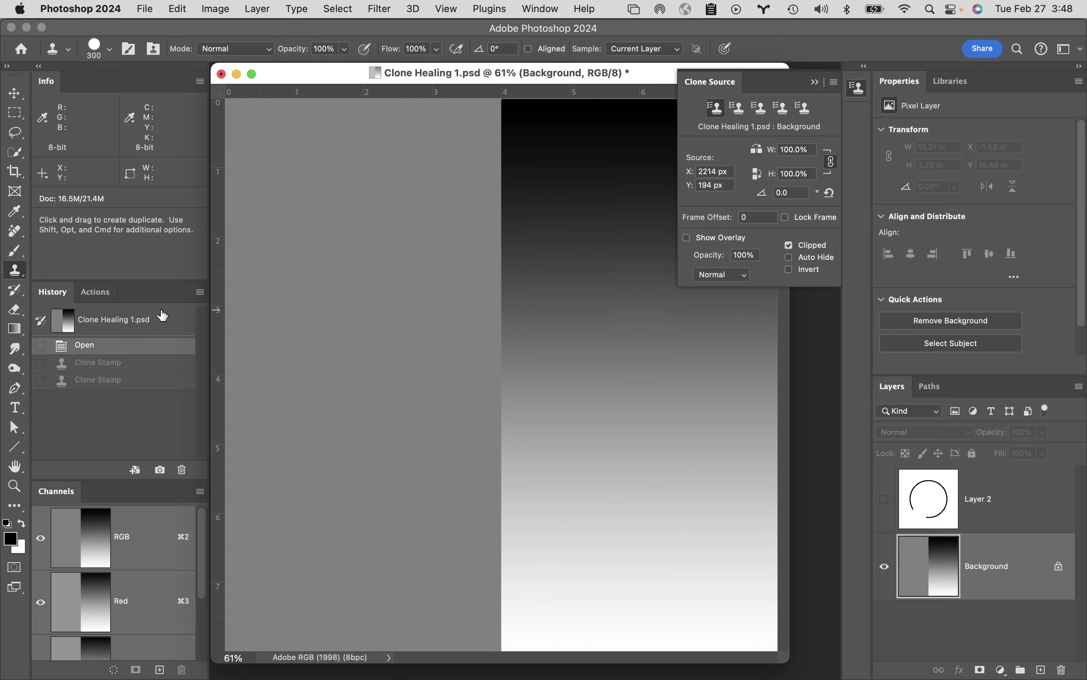
Step: Show the clone overlay at 52% opacity, try cloning a vertical gradient strip onto the gray half, and undo it
{"action": "left_click", "coordinate": [687, 239]}
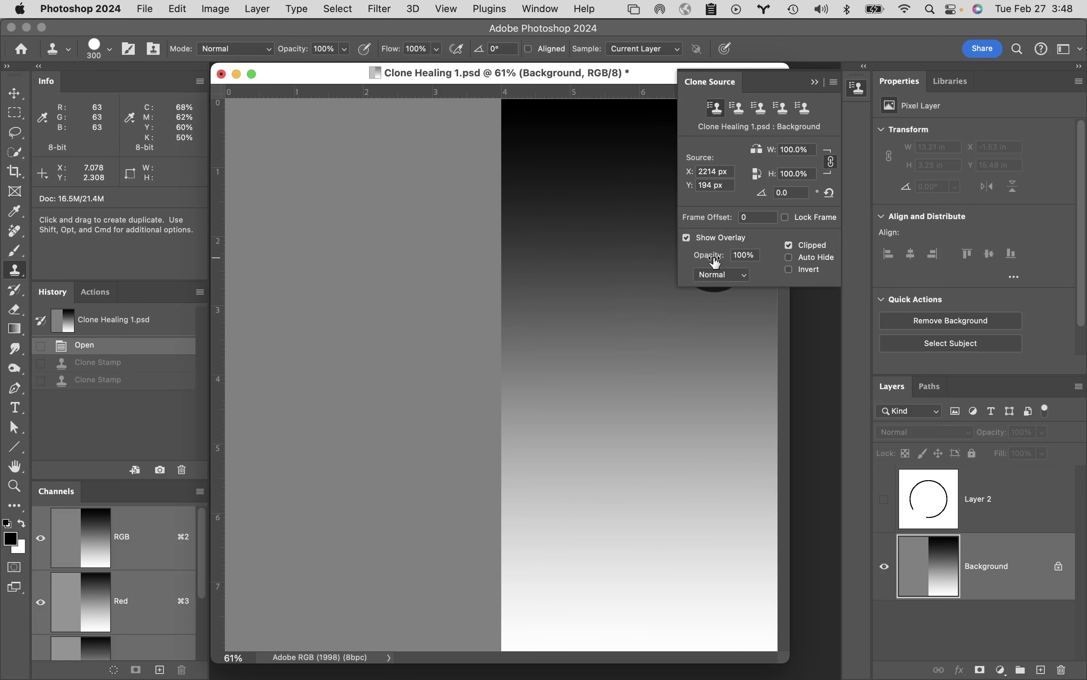
{"action": "left_click_drag", "start_coordinate": [716, 262], "coordinate": [678, 258]}
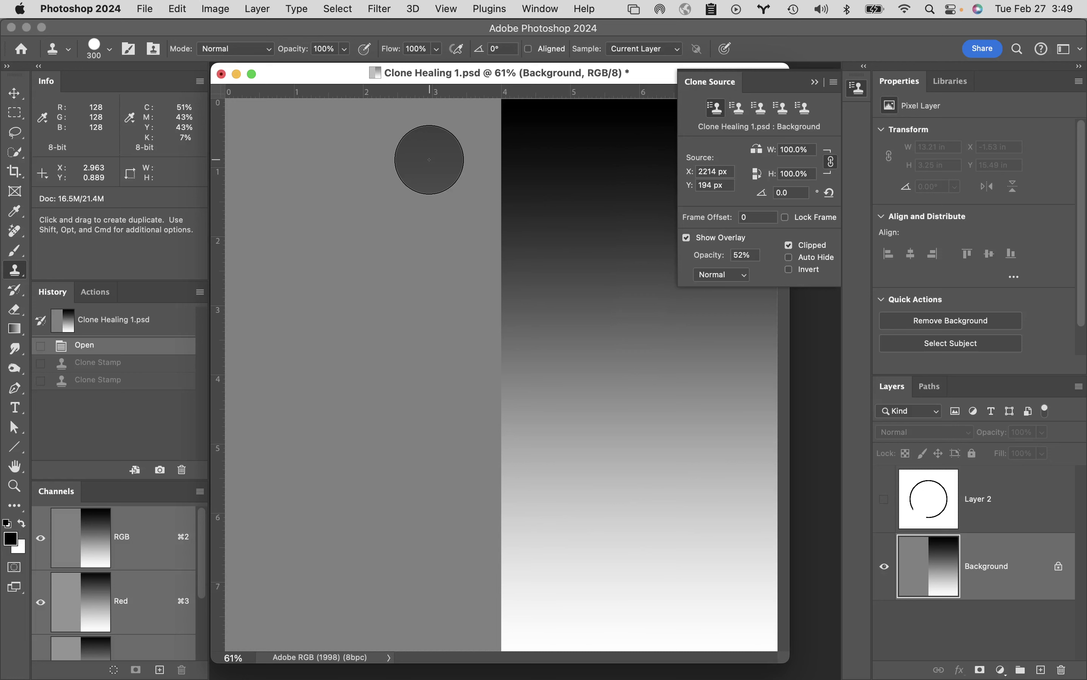
{"action": "mouse_move", "coordinate": [429, 159]}
{"action": "left_mouse_down"}
{"action": "mouse_move", "coordinate": [422, 337]}
{"action": "mouse_move", "coordinate": [402, 479]}
{"action": "left_mouse_up"}
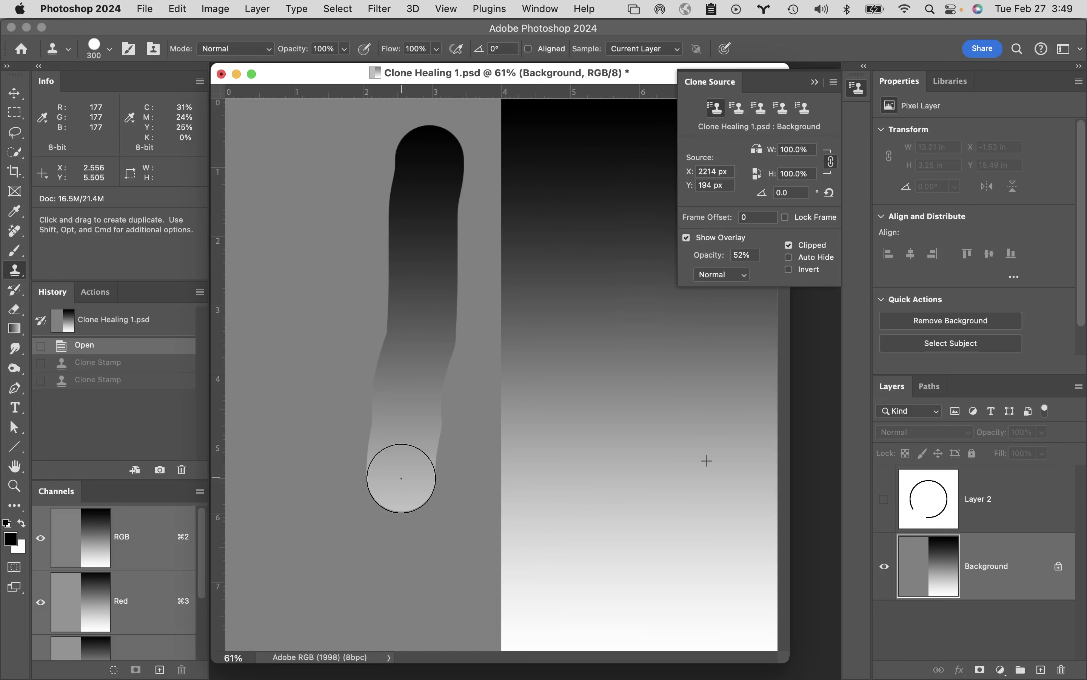
{"action": "left_click_drag", "start_coordinate": [402, 479], "coordinate": [397, 535]}
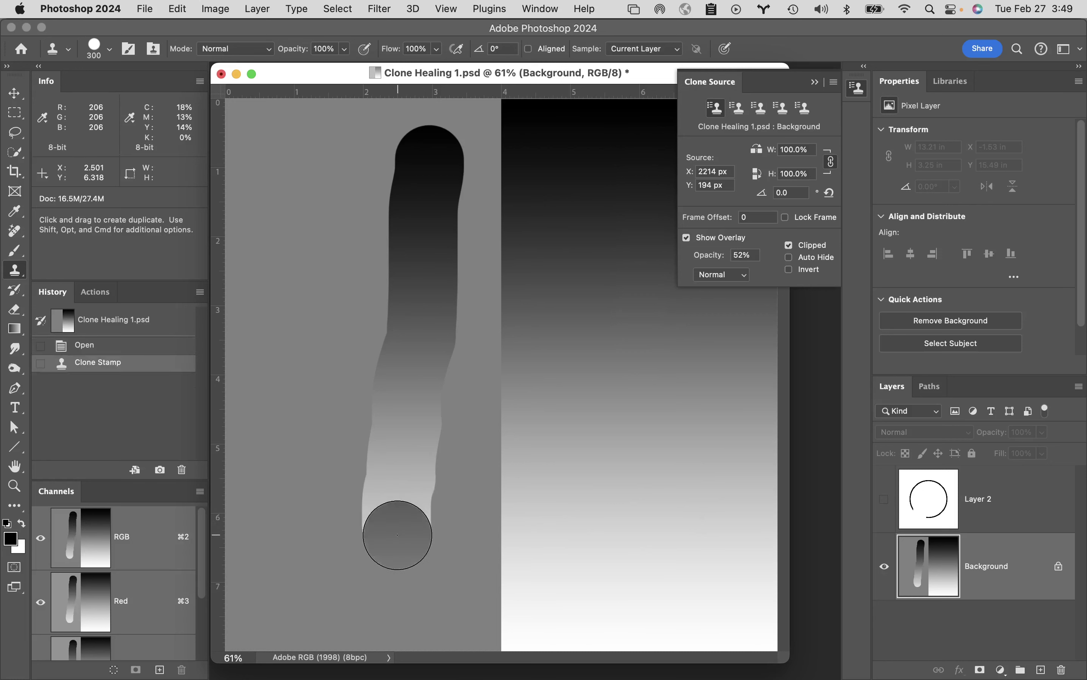
{"action": "left_click", "coordinate": [615, 379]}
{"action": "key", "text": "super+z"}
{"action": "key", "text": "super+z"}
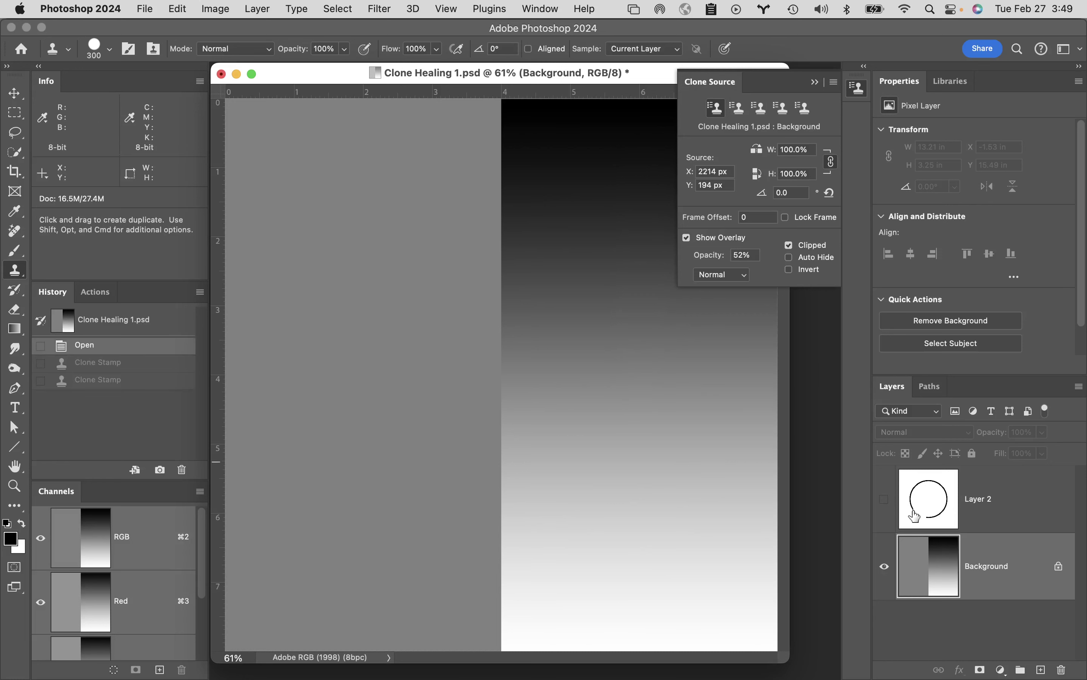
Step: Make Layer 2 visible and active, and set the clone overlay opacity to 100%
{"action": "left_click", "coordinate": [885, 499]}
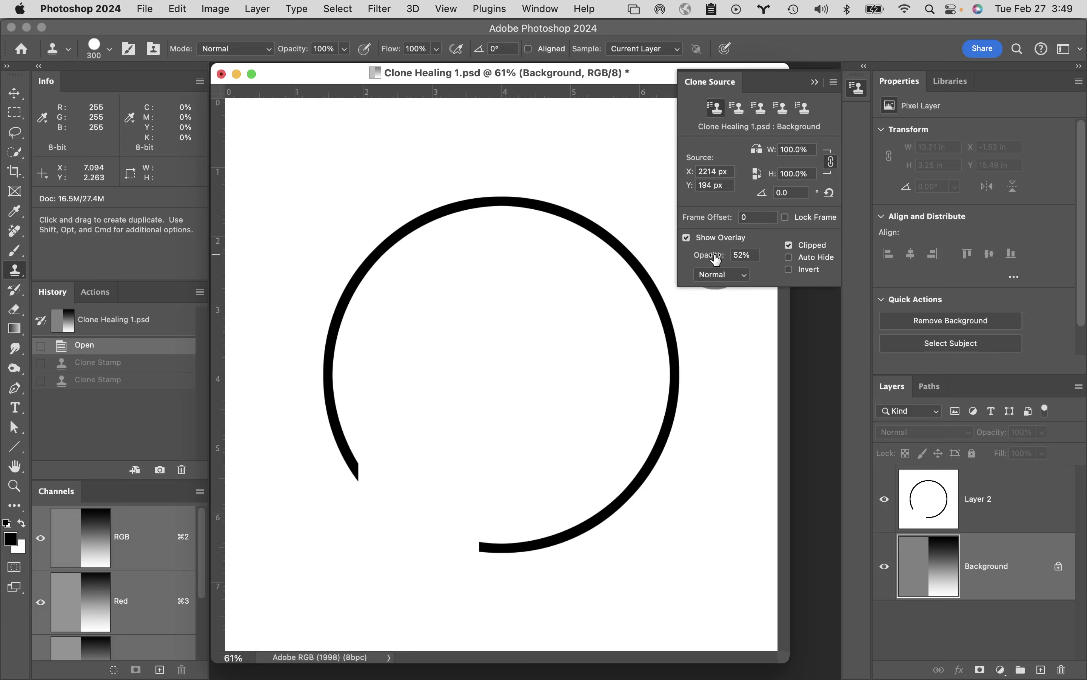
{"action": "left_click_drag", "start_coordinate": [717, 259], "coordinate": [782, 262]}
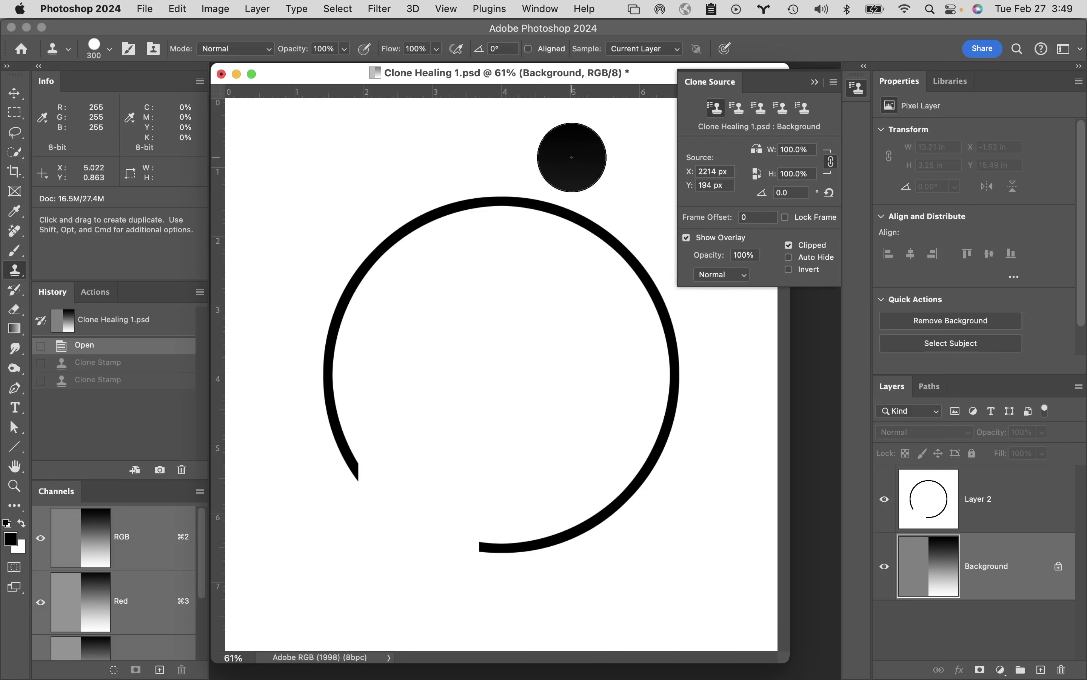
{"action": "left_click", "coordinate": [1020, 499]}
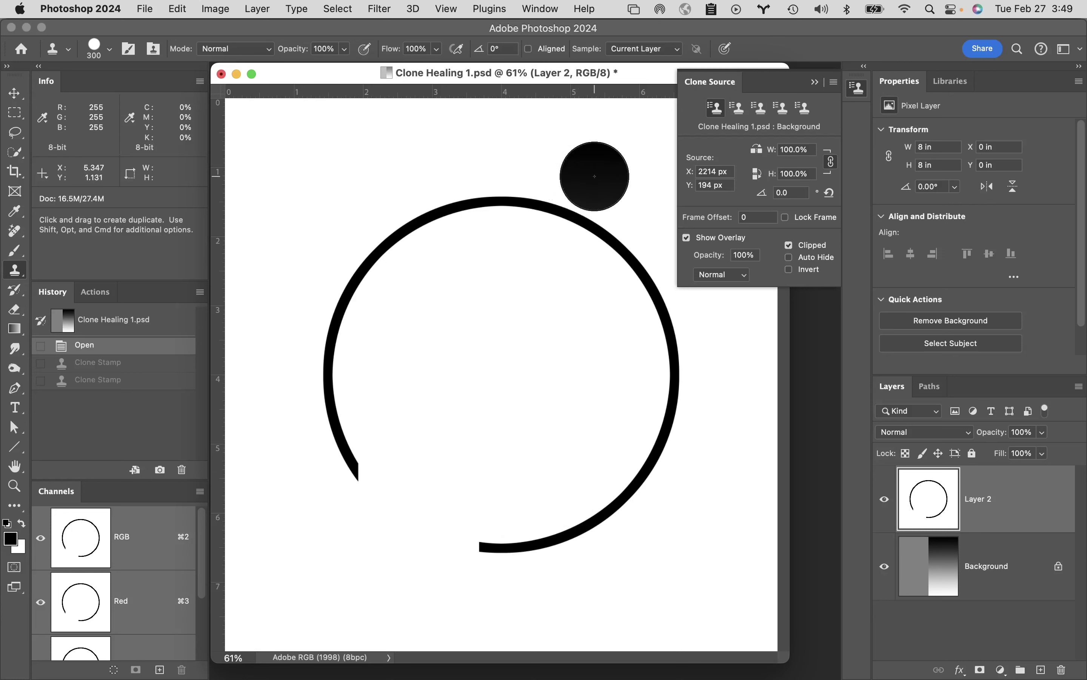
Step: Try cloning the Background gradient in a diagonal stroke across the circle on Layer 2, and undo it
{"action": "mouse_move", "coordinate": [561, 141]}
{"action": "left_mouse_down"}
{"action": "mouse_move", "coordinate": [510, 221]}
{"action": "mouse_move", "coordinate": [415, 432]}
{"action": "left_mouse_up"}
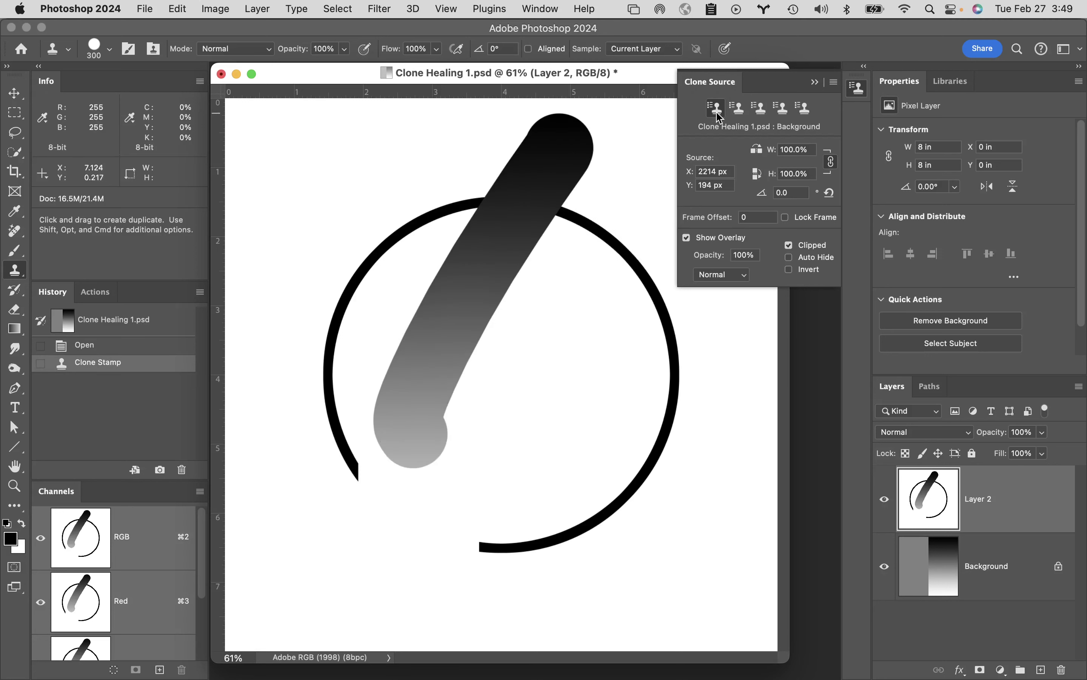
{"action": "key", "text": "super+z"}
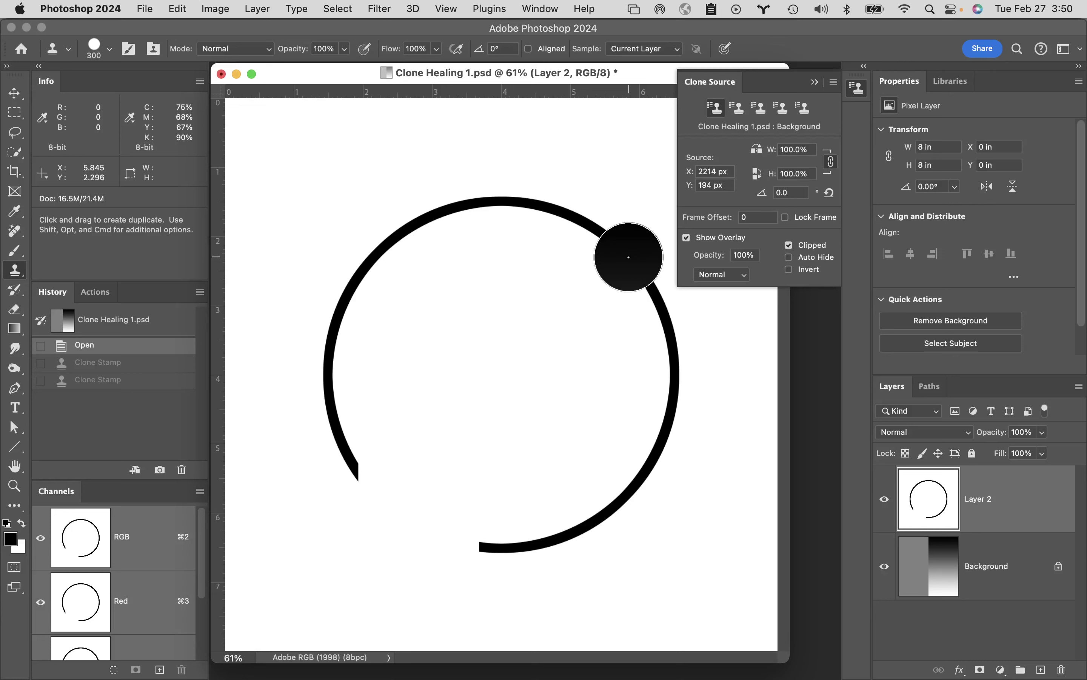
Step: Sample the circle's upper-right arc on Layer 2, try cloning it unrotated into the lower-left gap, and undo the strokes
{"action": "key", "text": "j"}
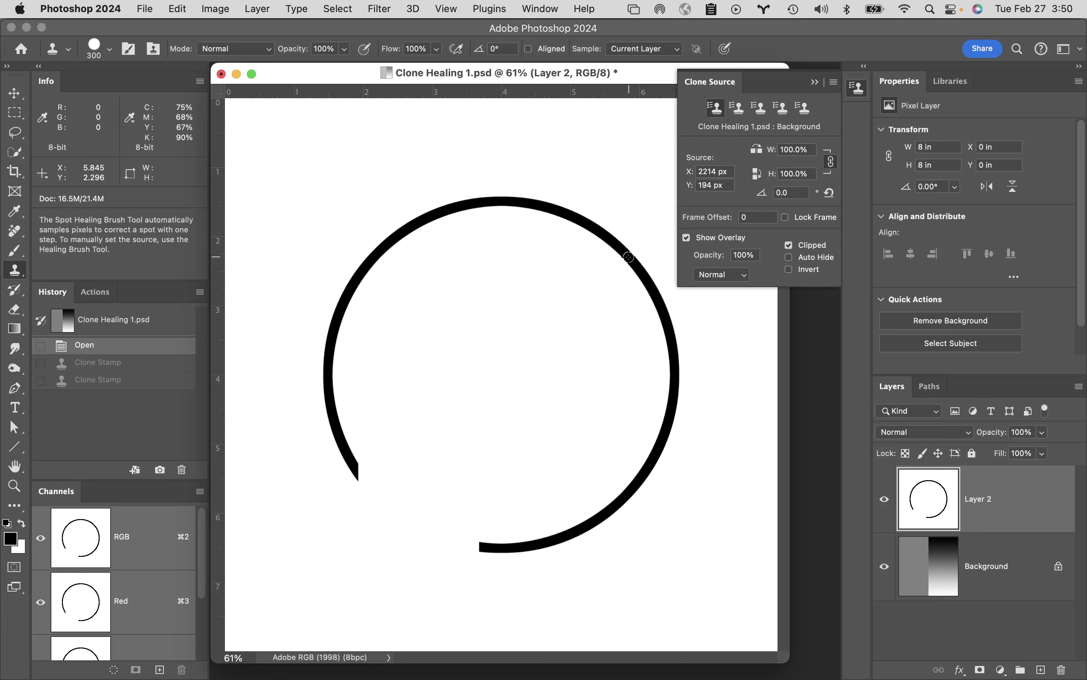
{"action": "left_click", "coordinate": [629, 257], "text": "alt"}
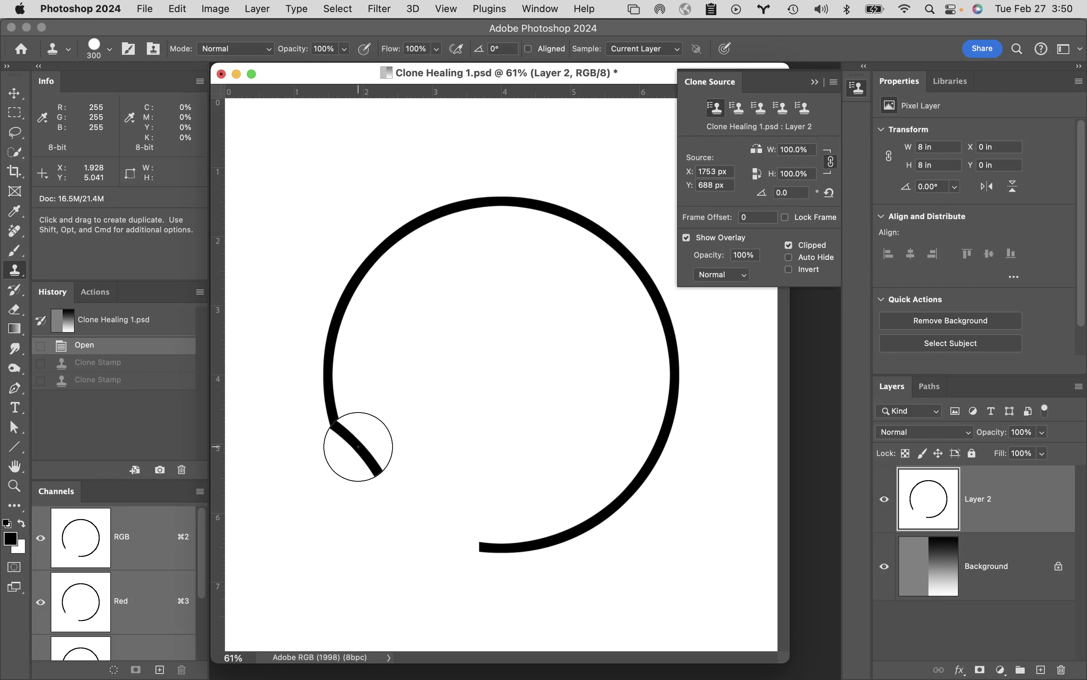
{"action": "left_click_drag", "start_coordinate": [358, 446], "coordinate": [487, 560]}
{"action": "left_click", "coordinate": [486, 561]}
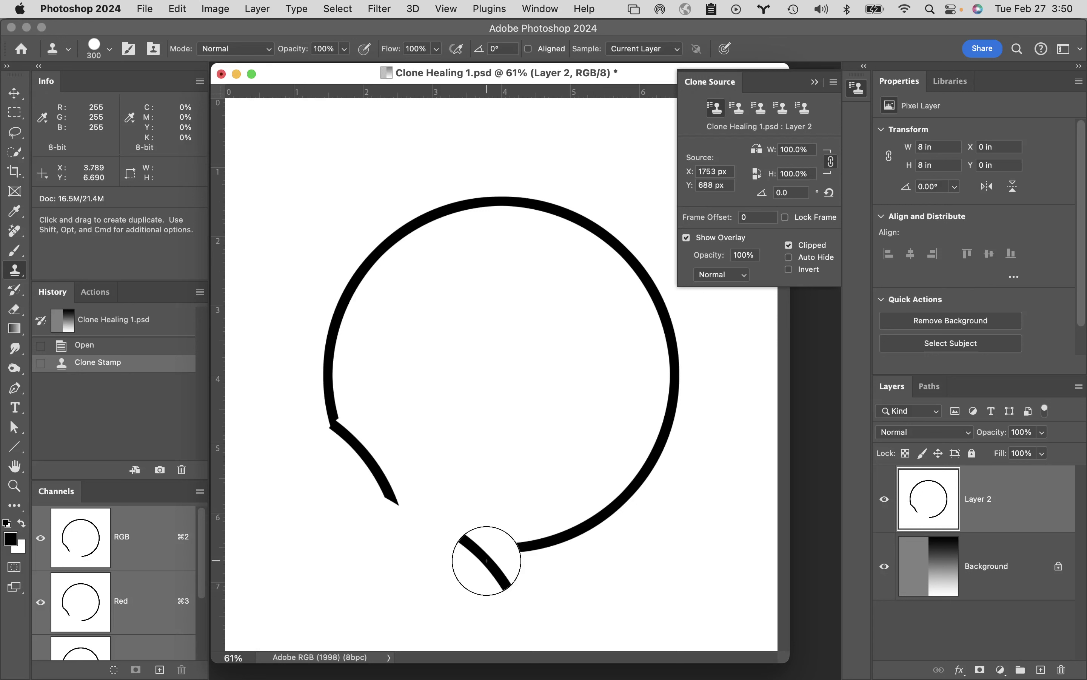
{"action": "left_click", "coordinate": [487, 561]}
{"action": "key", "text": "super+z"}
{"action": "key", "text": "super+z"}
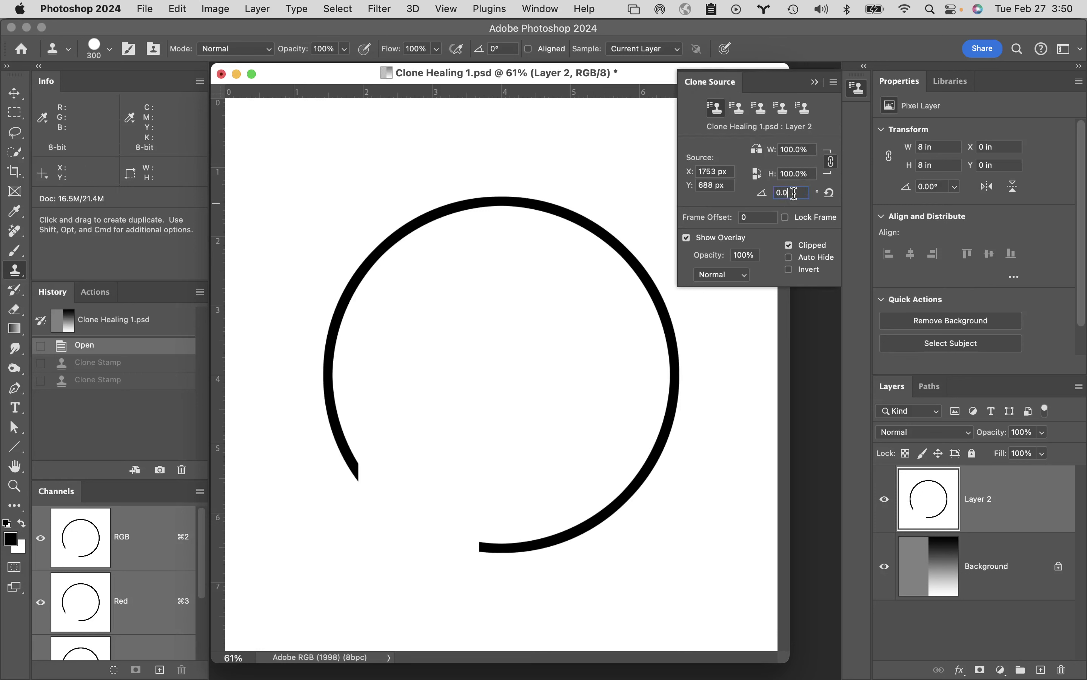
Step: Set the clone source rotation to 180° and enlarge the brush to 1200 pixels
{"action": "left_click", "coordinate": [762, 193]}
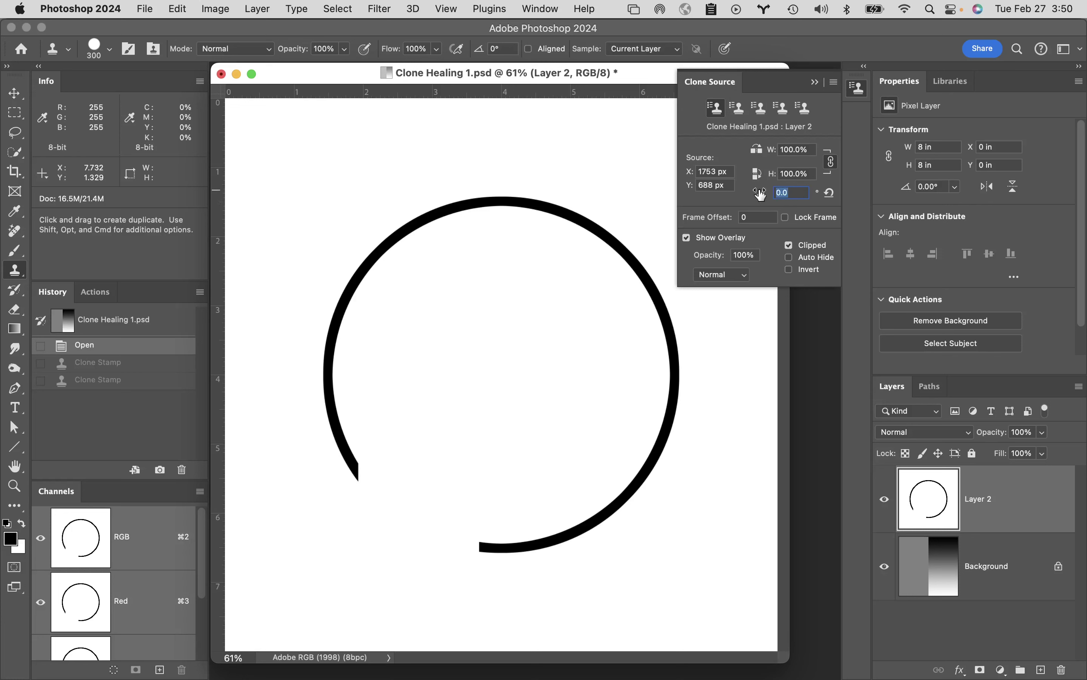
{"action": "type", "text": "180"}
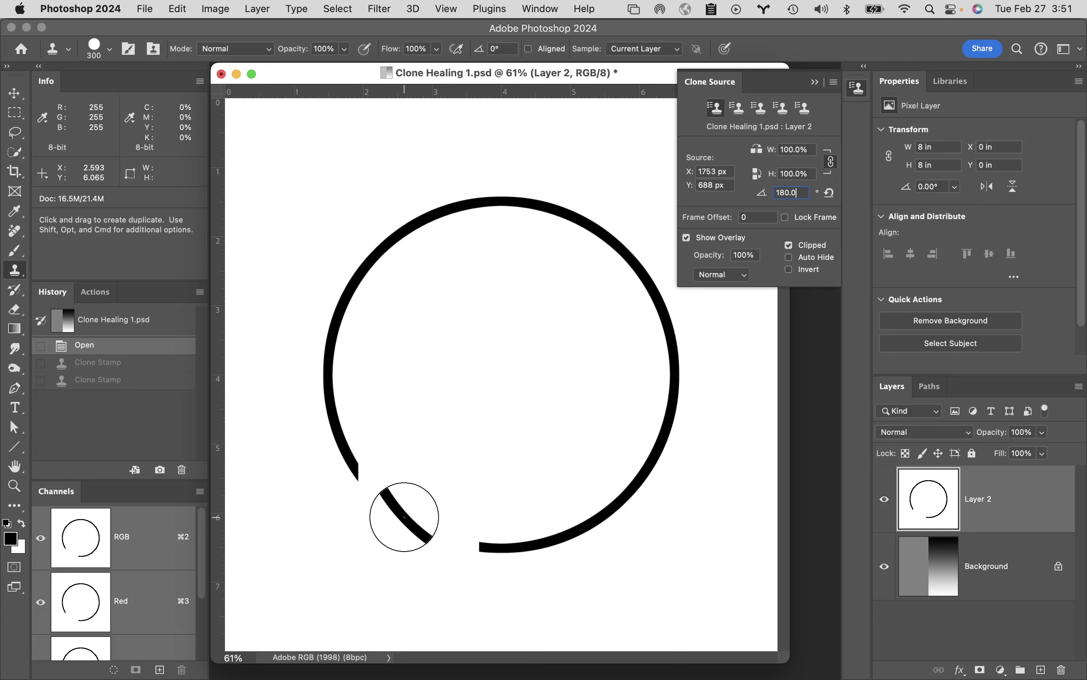
{"action": "type", "text": "]]]]]]]]]"}
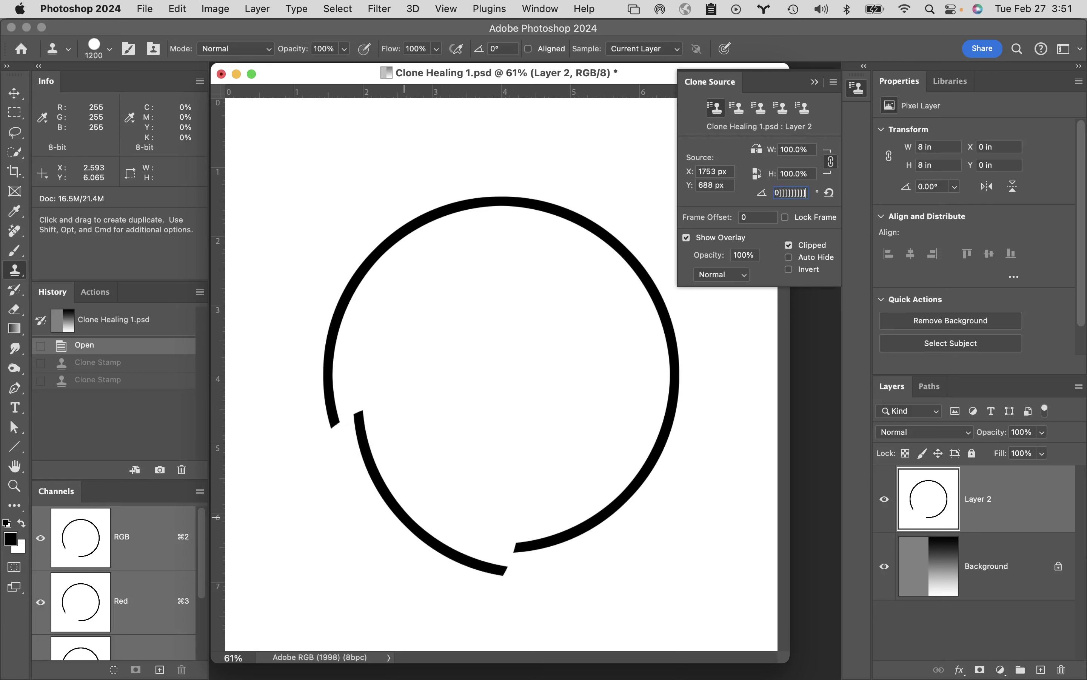
{"action": "key", "text": "super+a"}
{"action": "type", "text": "180.0"}
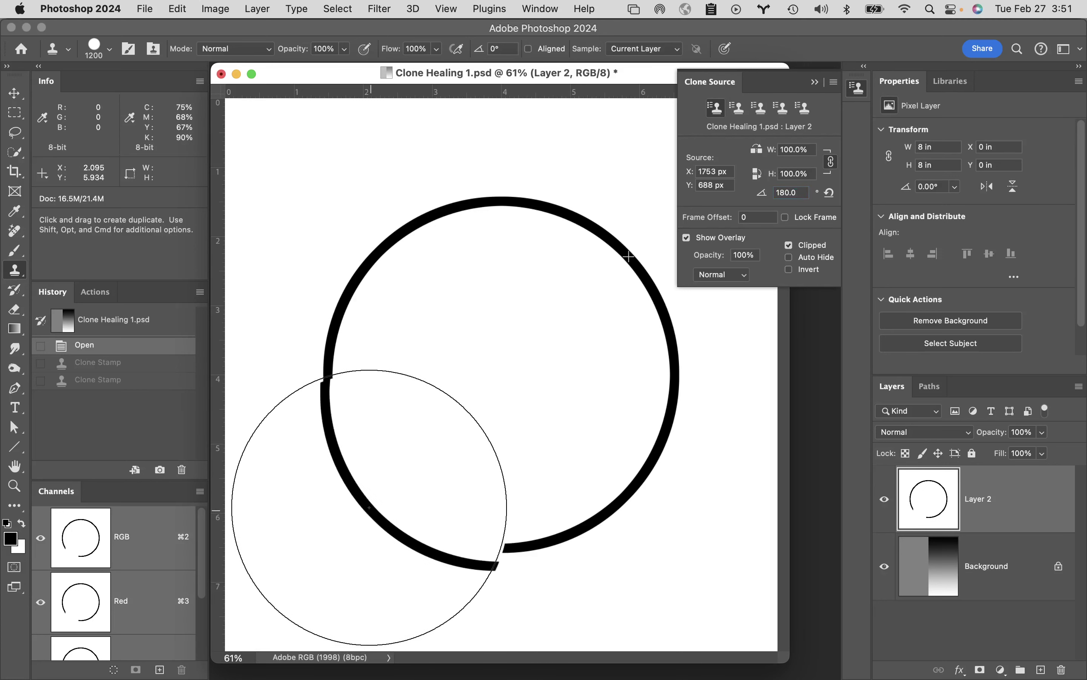
Step: Try stamping the rotated arc over the circle's lower-left gap with the large brush, and undo the stamps
{"action": "left_click", "coordinate": [372, 513]}
{"action": "left_click", "coordinate": [372, 513]}
{"action": "key", "text": "super+z"}
{"action": "key", "text": "super+z"}
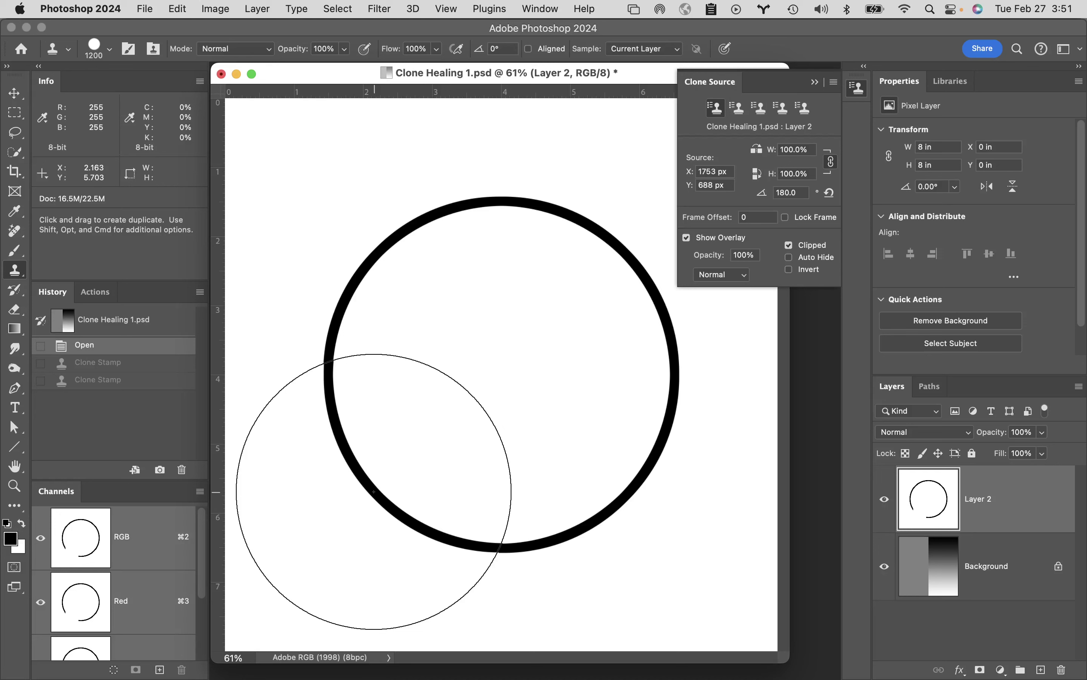
Step: Stamp the 180°-rotated arc over the lower-left gap on Layer 2 to close the circle
{"action": "left_click", "coordinate": [374, 491]}
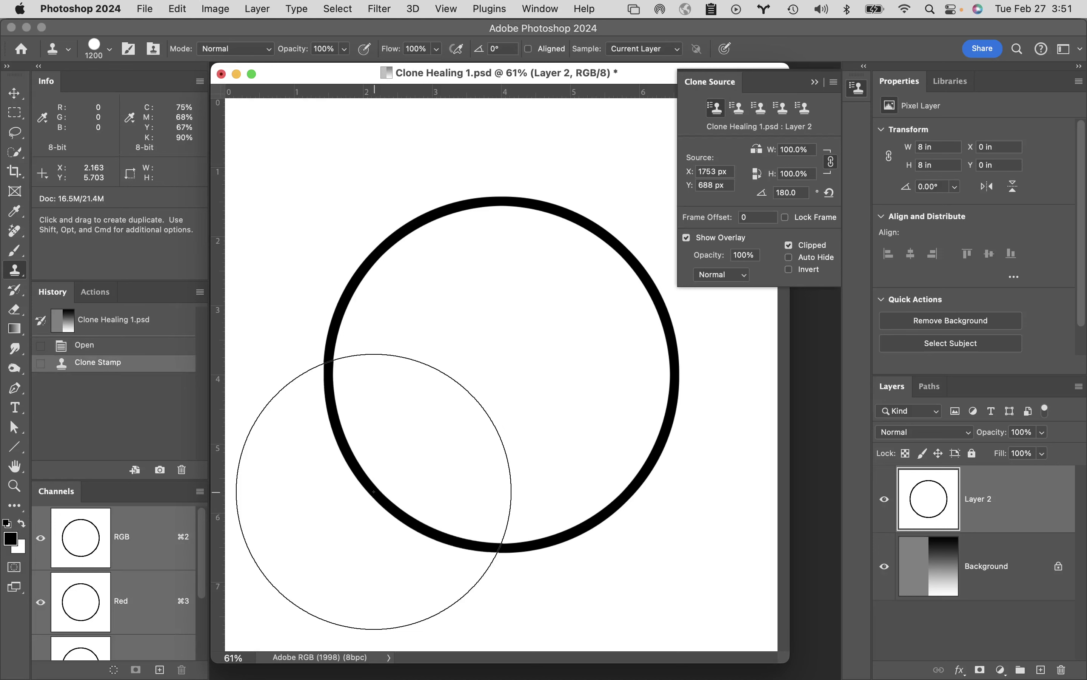
{"action": "mouse_move", "coordinate": [937, 673]}
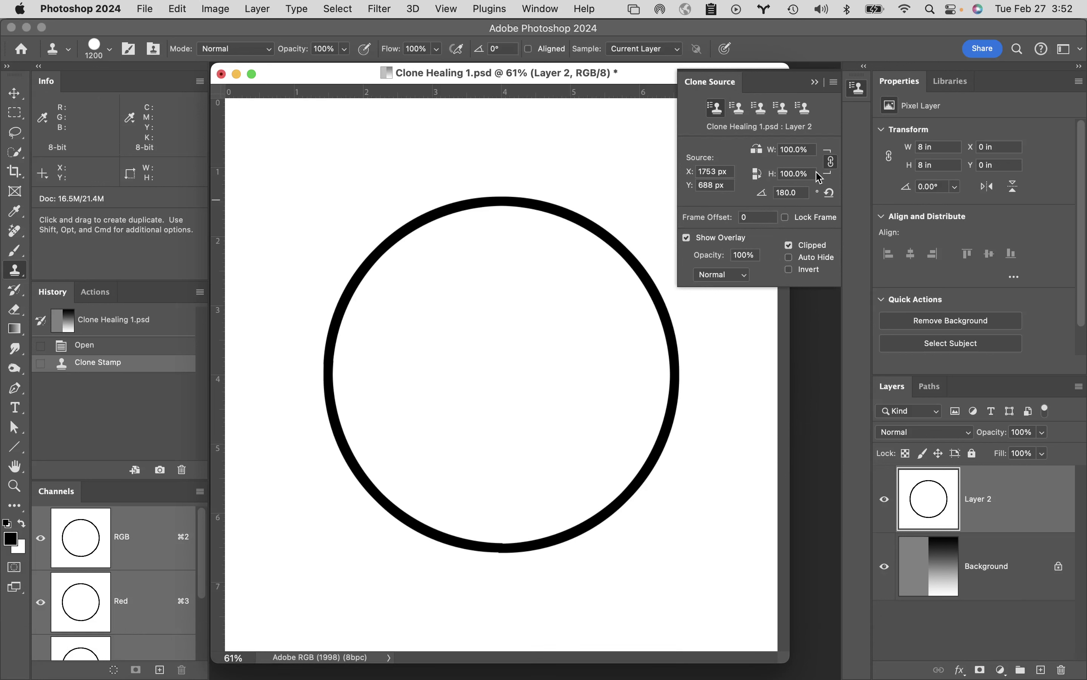
Step: Reset the clone source rotation to 0.0° and stamp the unrotated source over the circle's right side on Layer 2
{"action": "left_click", "coordinate": [801, 192]}
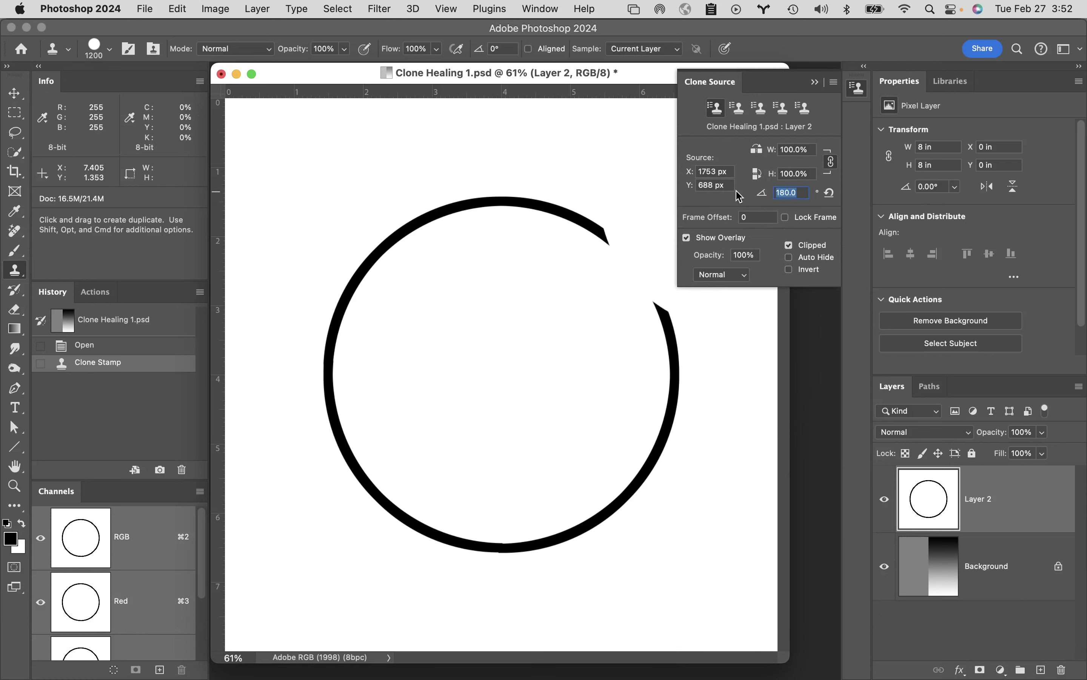
{"action": "type", "text": "0.0"}
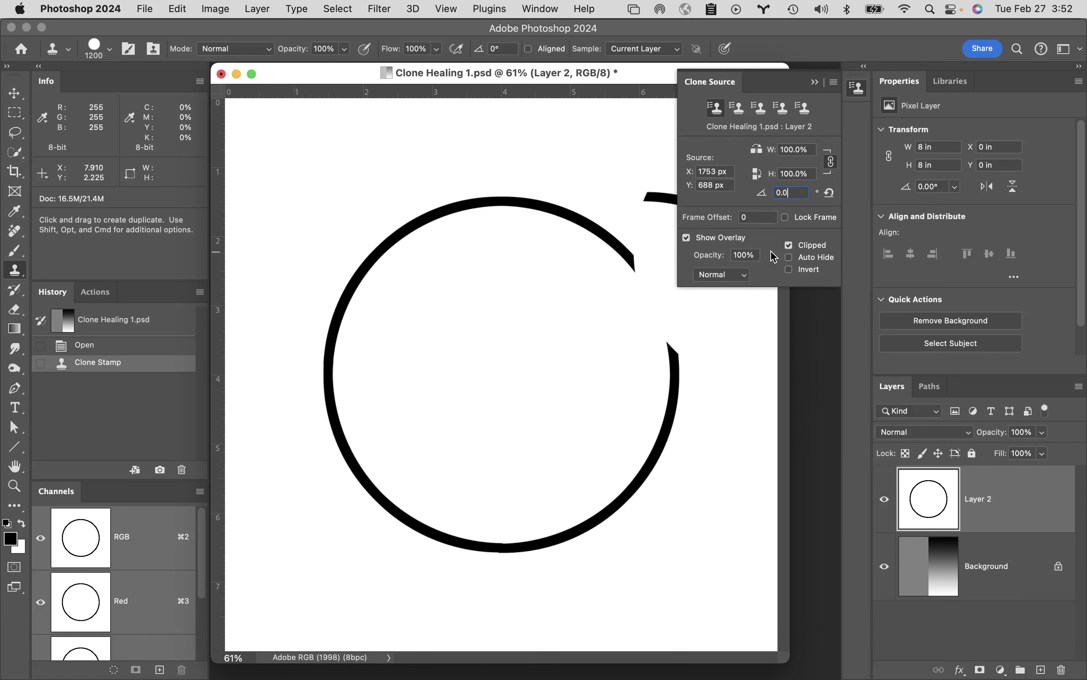
{"action": "left_click", "coordinate": [736, 434]}
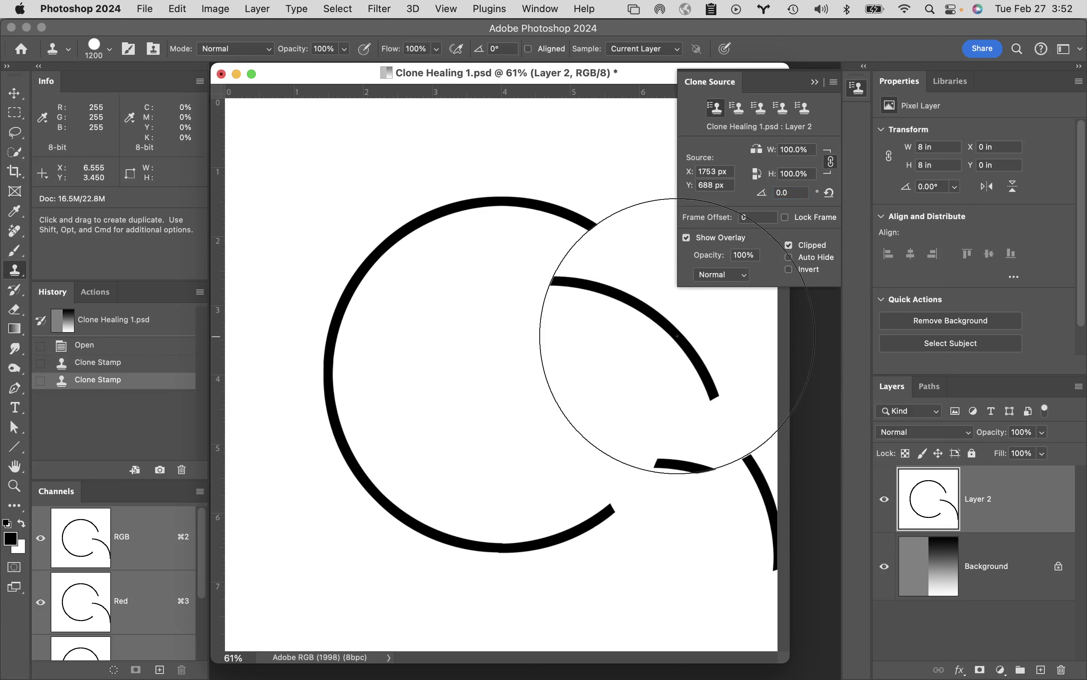
Step: Hide Layer 2, put away the Clone Source settings and make the Background layer active
{"action": "left_click", "coordinate": [884, 499]}
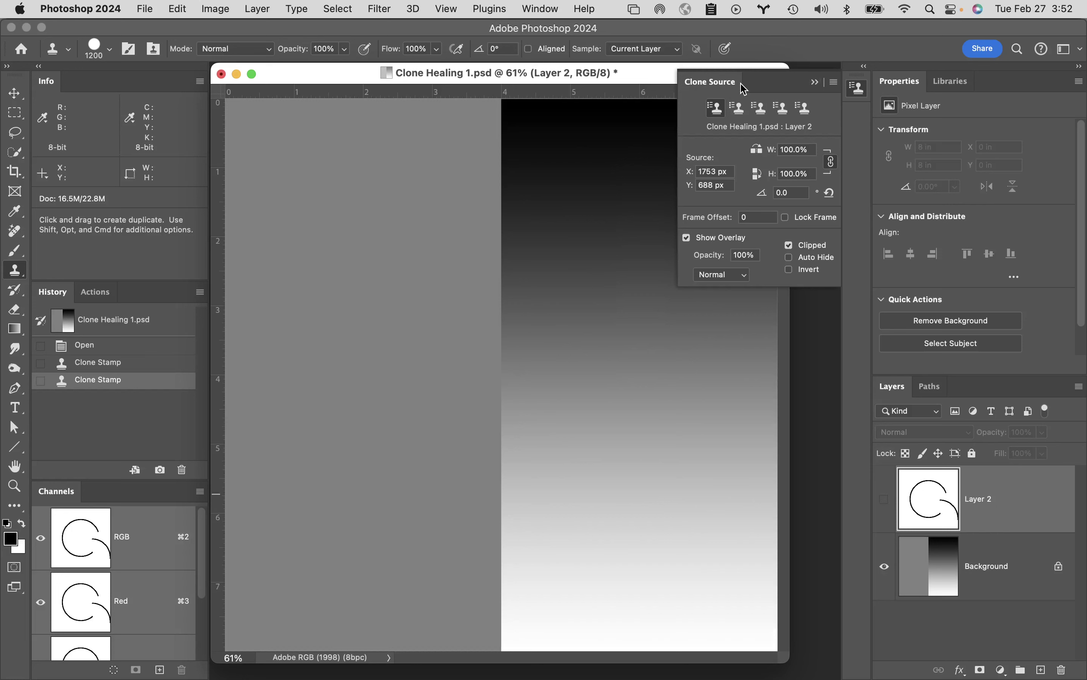
{"action": "mouse_move", "coordinate": [730, 89]}
{"action": "left_mouse_down"}
{"action": "mouse_move", "coordinate": [452, 191]}
{"action": "mouse_move", "coordinate": [441, 213]}
{"action": "left_mouse_up"}
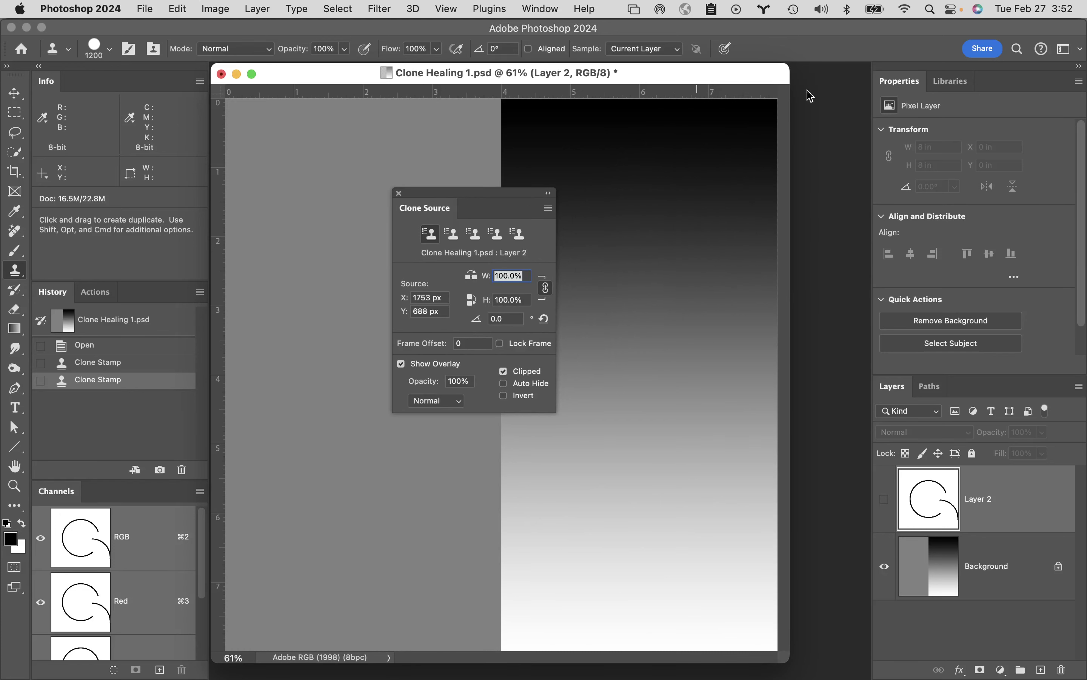
{"action": "left_click", "coordinate": [399, 194]}
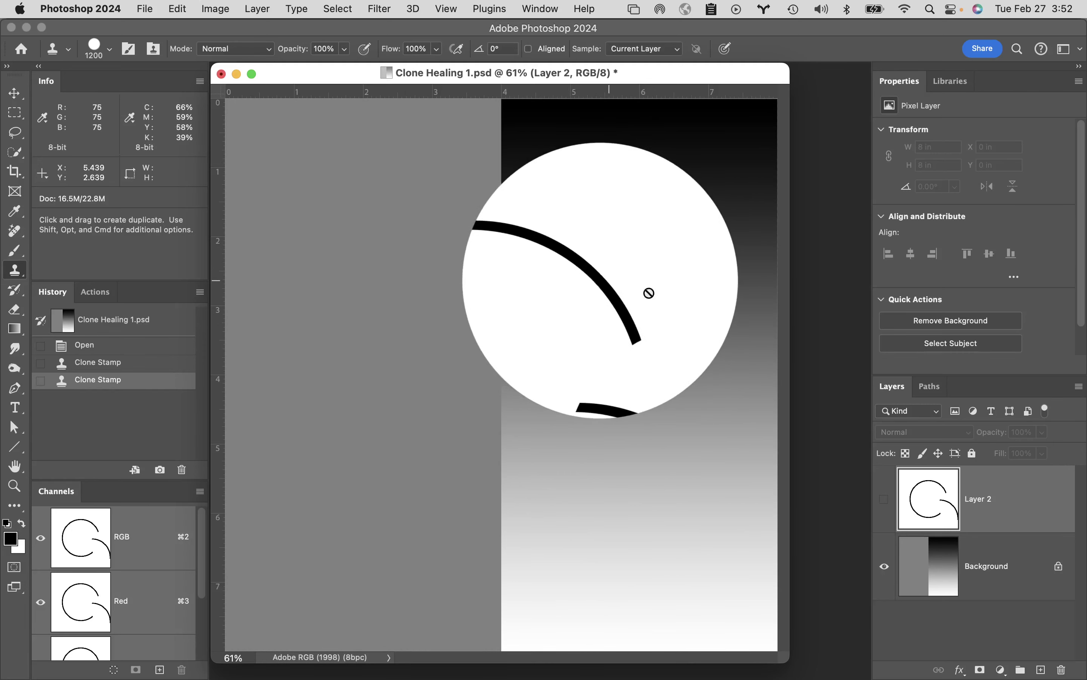
{"action": "left_click", "coordinate": [1031, 583]}
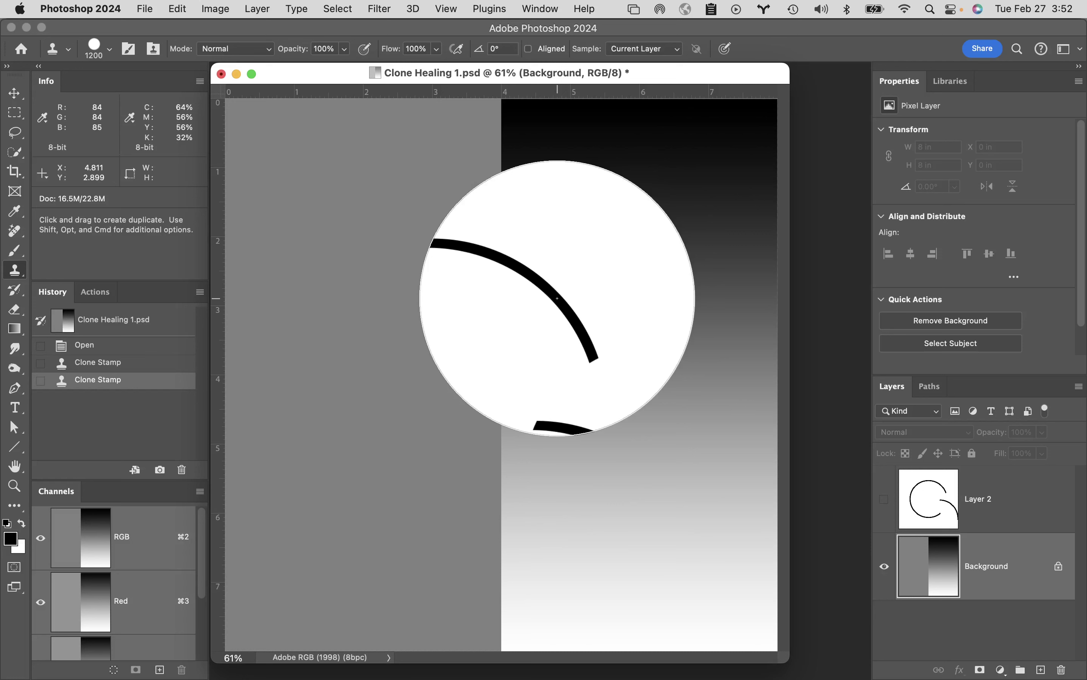
Step: Reduce the Clone Stamp brush to 250 pixels
{"action": "key", "text": "bracketleft"}
{"action": "key", "text": "bracketleft"}
{"action": "key", "text": "bracketleft"}
{"action": "key", "text": "bracketleft"}
{"action": "key", "text": "bracketleft"}
{"action": "key", "text": "bracketleft"}
{"action": "key", "text": "bracketleft"}
{"action": "key", "text": "bracketleft"}
{"action": "key", "text": "bracketleft"}
{"action": "key", "text": "bracketleft"}
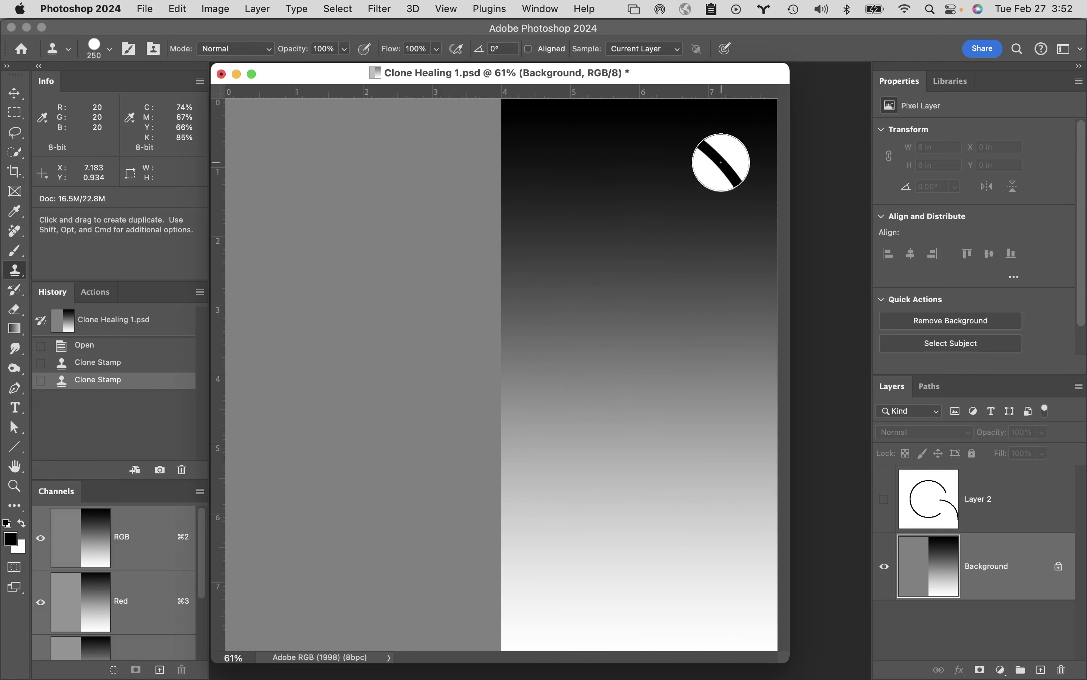
Step: Review the stamp and healing tool variants and switch to the Healing Brush
{"action": "right_click", "coordinate": [18, 276]}
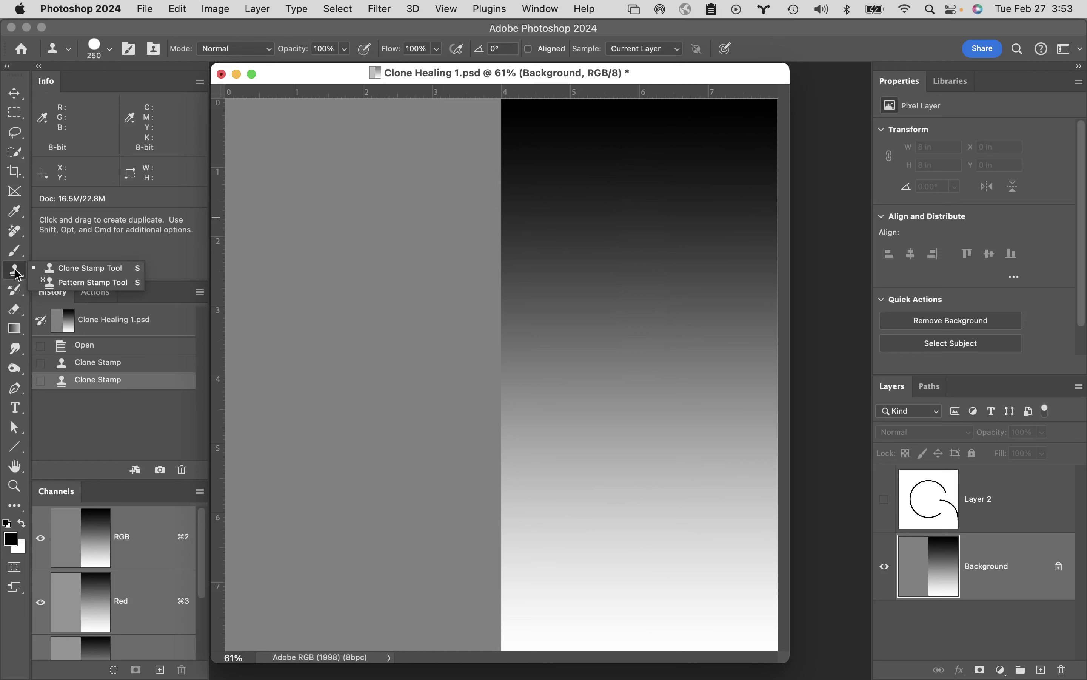
{"action": "left_click", "coordinate": [20, 235]}
{"action": "right_click", "coordinate": [21, 236]}
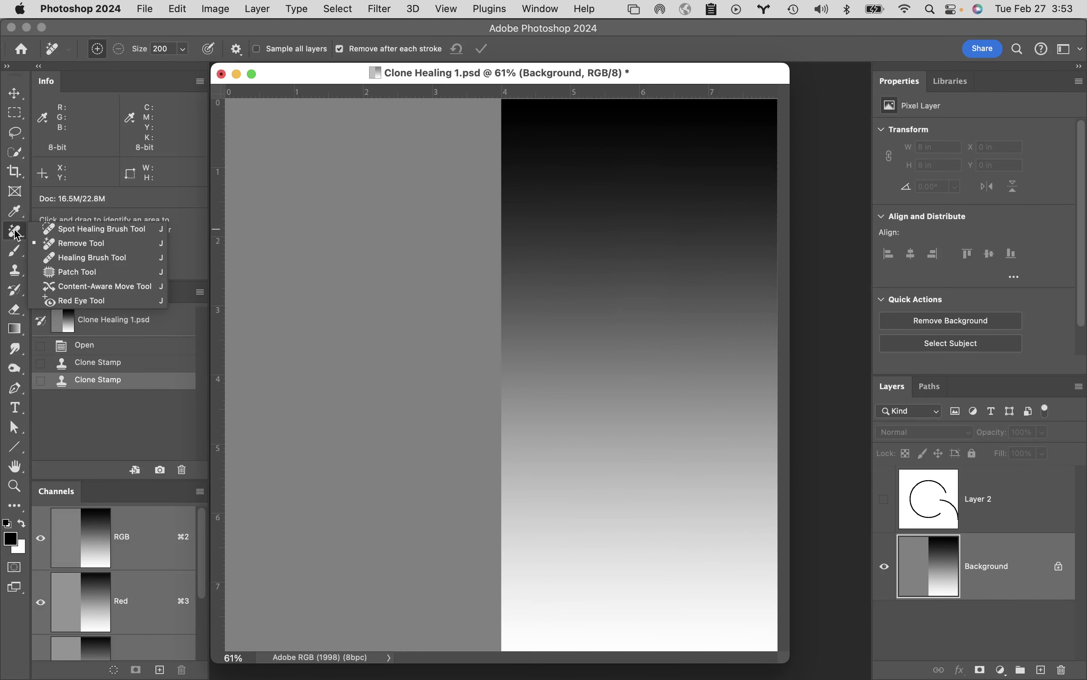
{"action": "left_click_drag", "start_coordinate": [283, 85], "coordinate": [291, 110]}
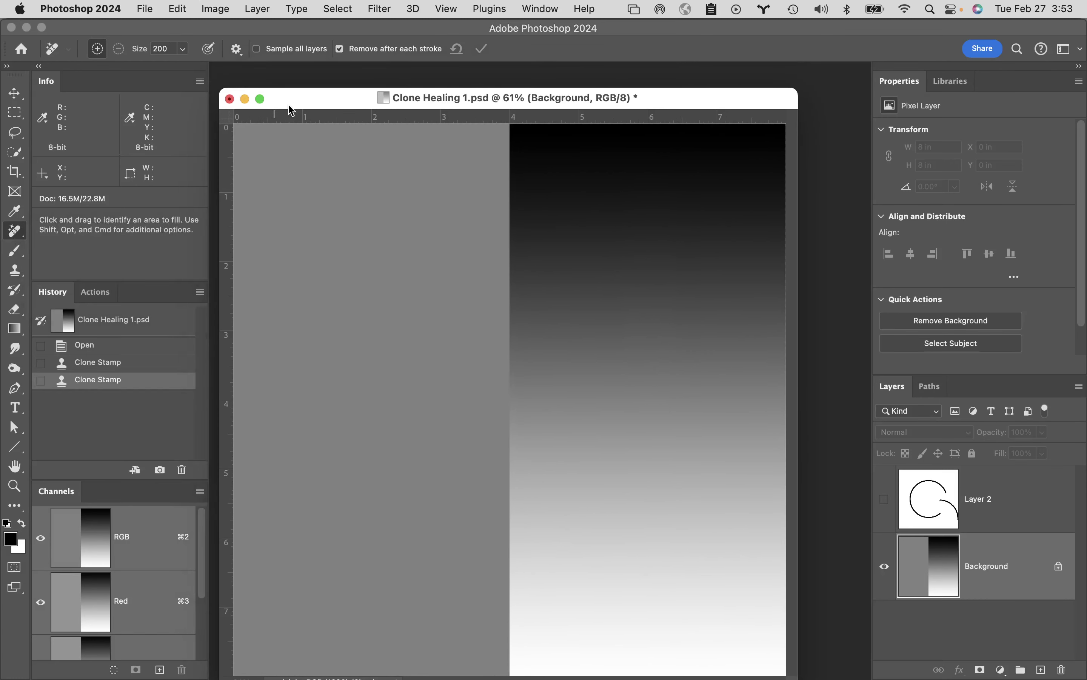
{"action": "right_click", "coordinate": [23, 237]}
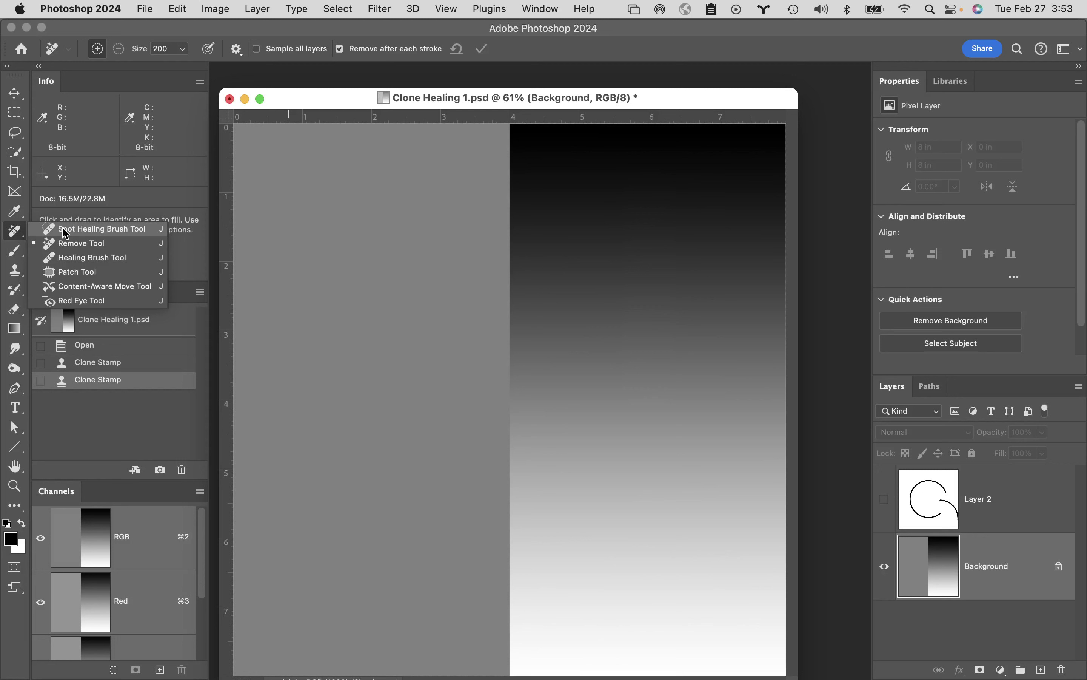
{"action": "left_click", "coordinate": [77, 260]}
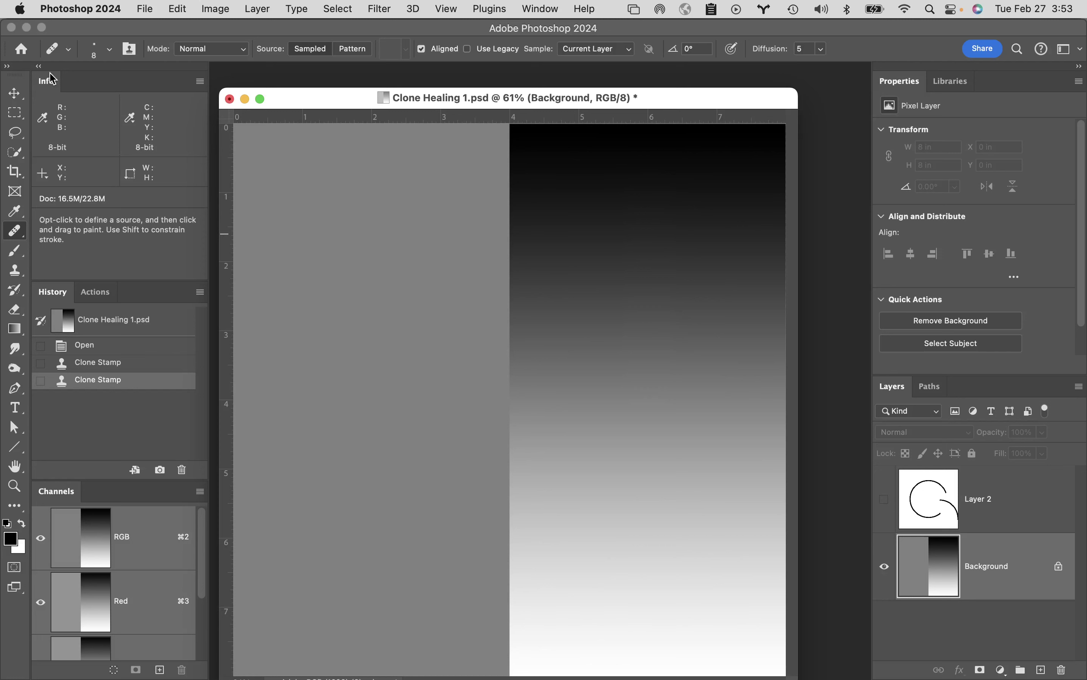
{"action": "left_click", "coordinate": [19, 237]}
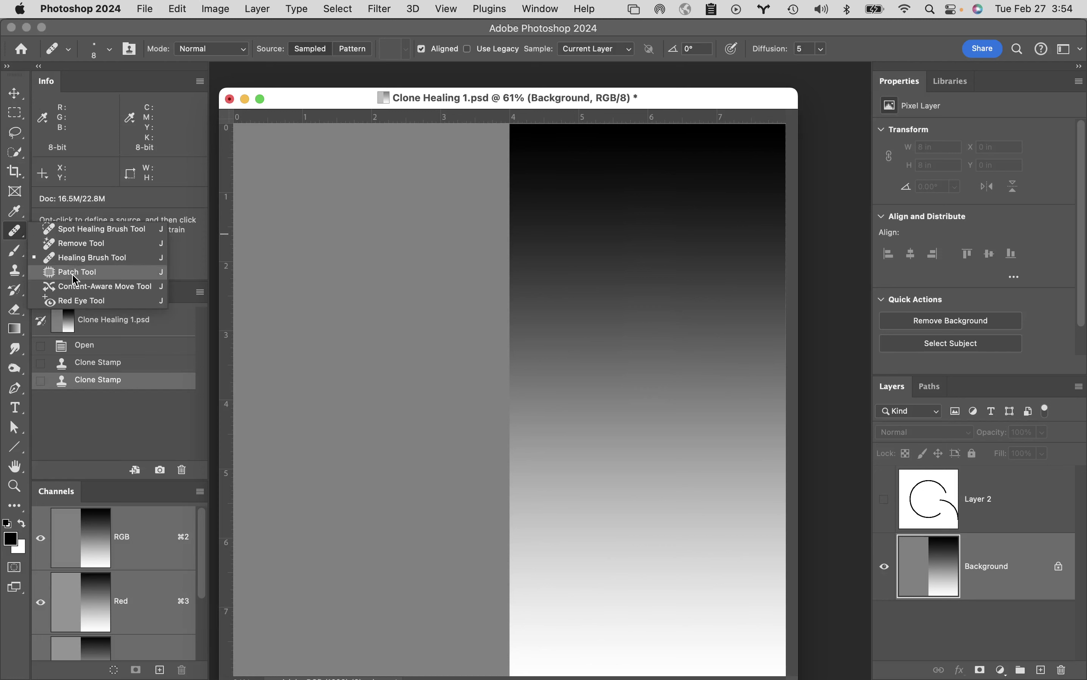
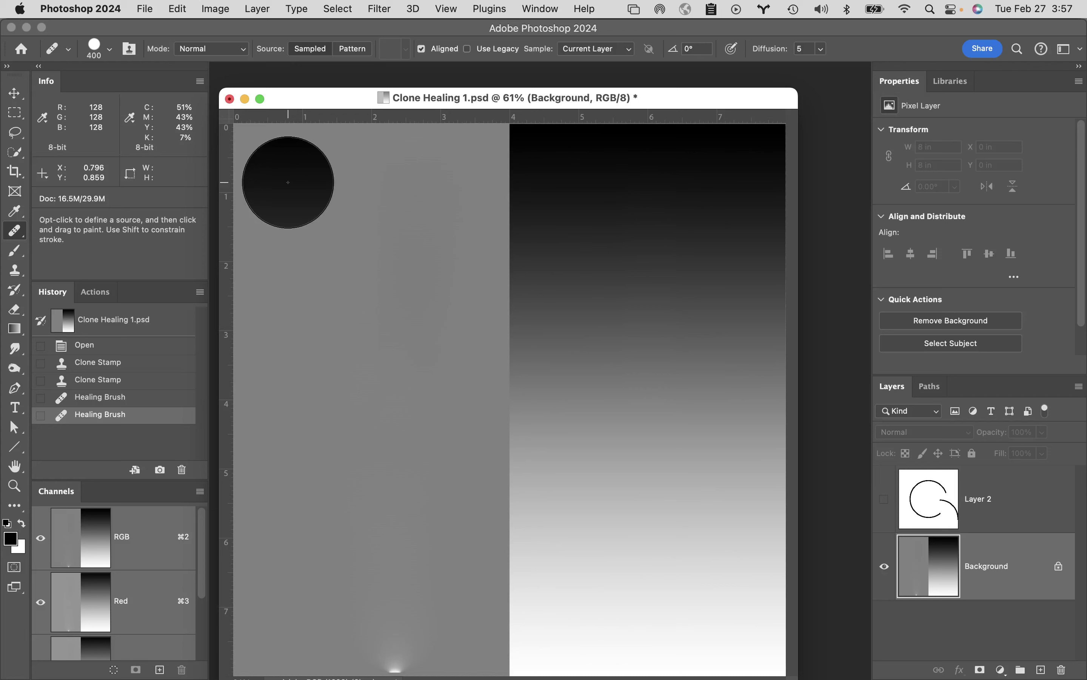
Step: Sample the gray area's upper-left part, heal a vertical stroke down the Background gradient, and close Clone Healing 1.psd
{"action": "left_click", "coordinate": [288, 182], "text": "alt"}
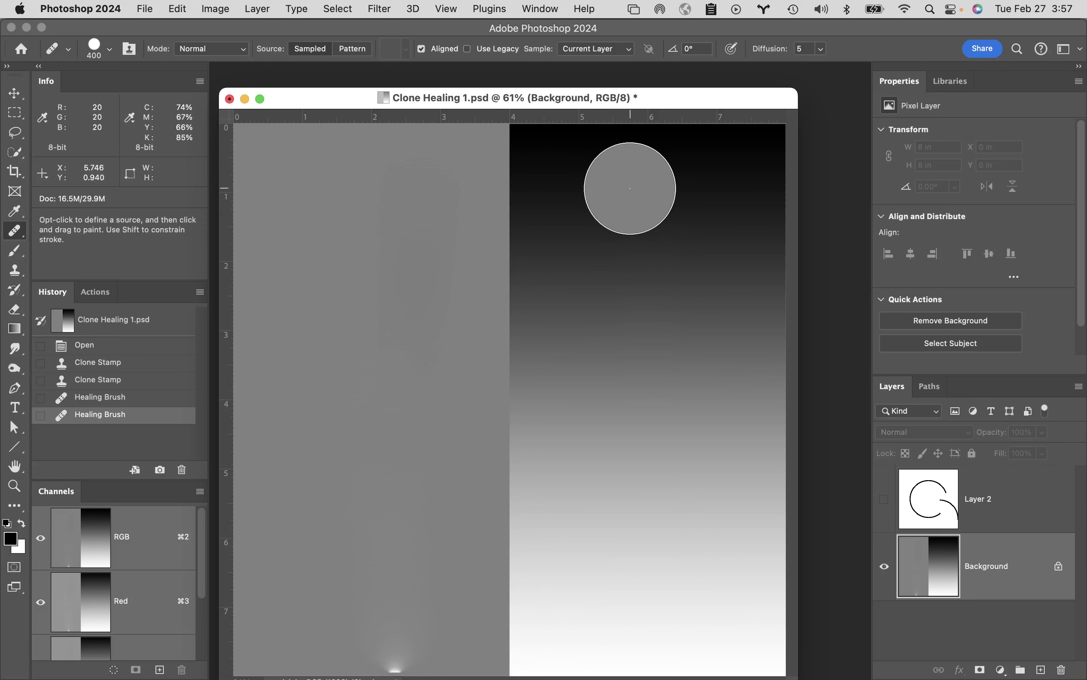
{"action": "mouse_move", "coordinate": [630, 188]}
{"action": "left_mouse_down"}
{"action": "mouse_move", "coordinate": [622, 389]}
{"action": "mouse_move", "coordinate": [634, 595]}
{"action": "left_mouse_up"}
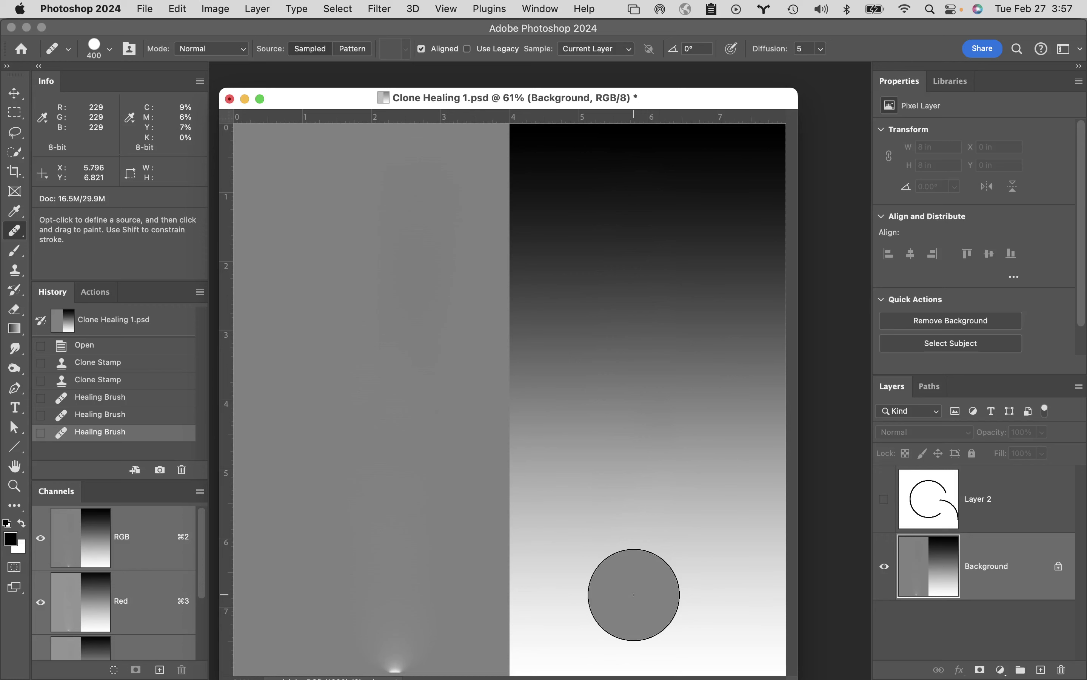
{"action": "left_click", "coordinate": [229, 99]}
{"action": "left_click", "coordinate": [559, 295]}
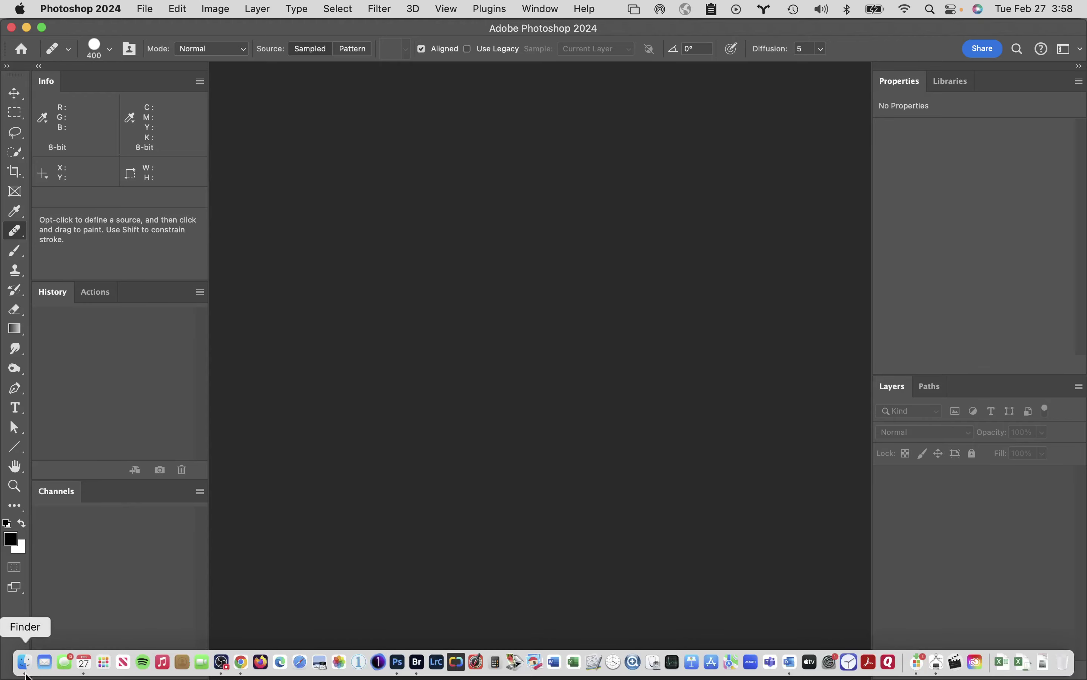
Step: In Finder, open Skin_Eyes_Retouch.psd from the Assignment Folder inside Student Files Week 06
{"action": "left_click", "coordinate": [26, 663]}
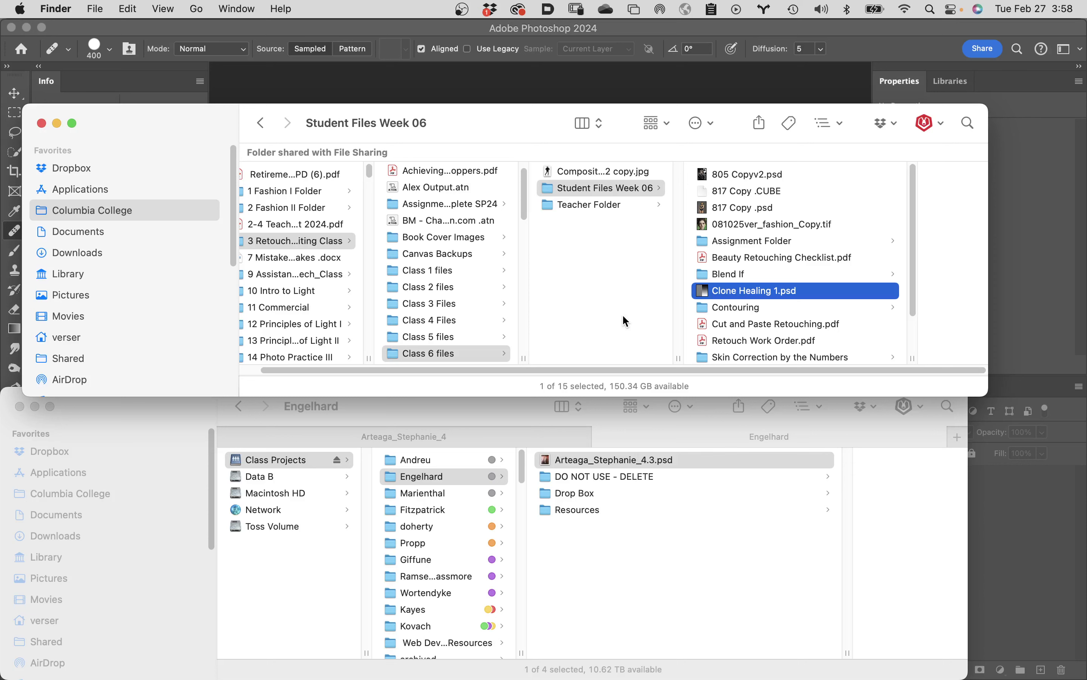
{"action": "scroll", "coordinate": [724, 291], "scroll_direction": "down", "scroll_amount": 2}
{"action": "scroll", "coordinate": [724, 291], "scroll_direction": "down", "scroll_amount": 1}
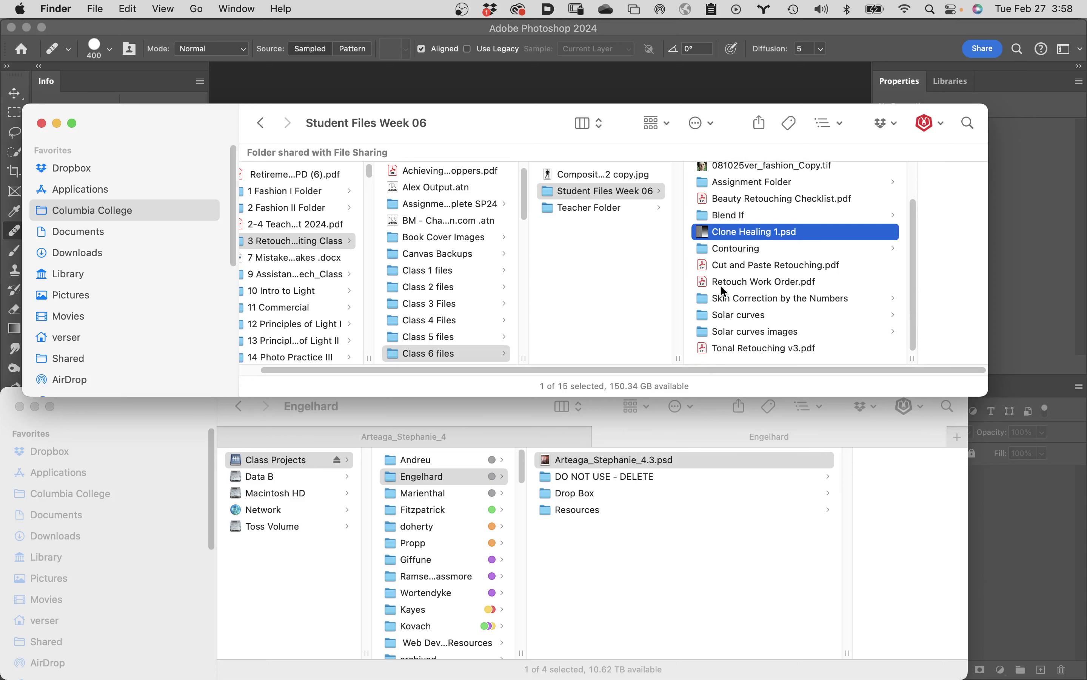
{"action": "left_click", "coordinate": [584, 207]}
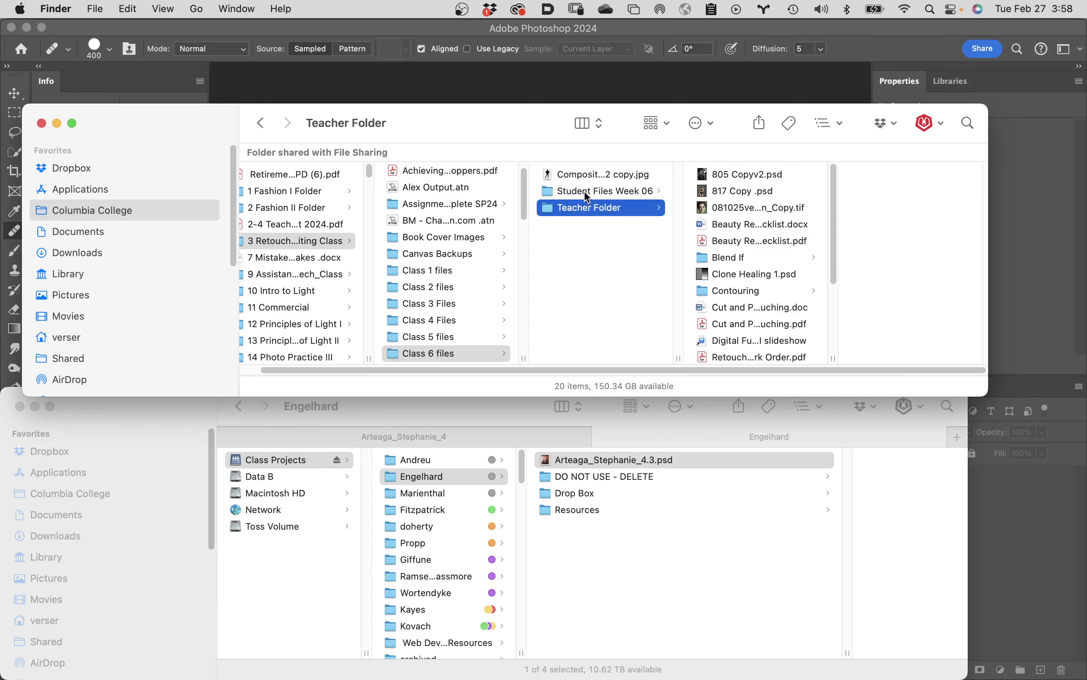
{"action": "left_click", "coordinate": [586, 192]}
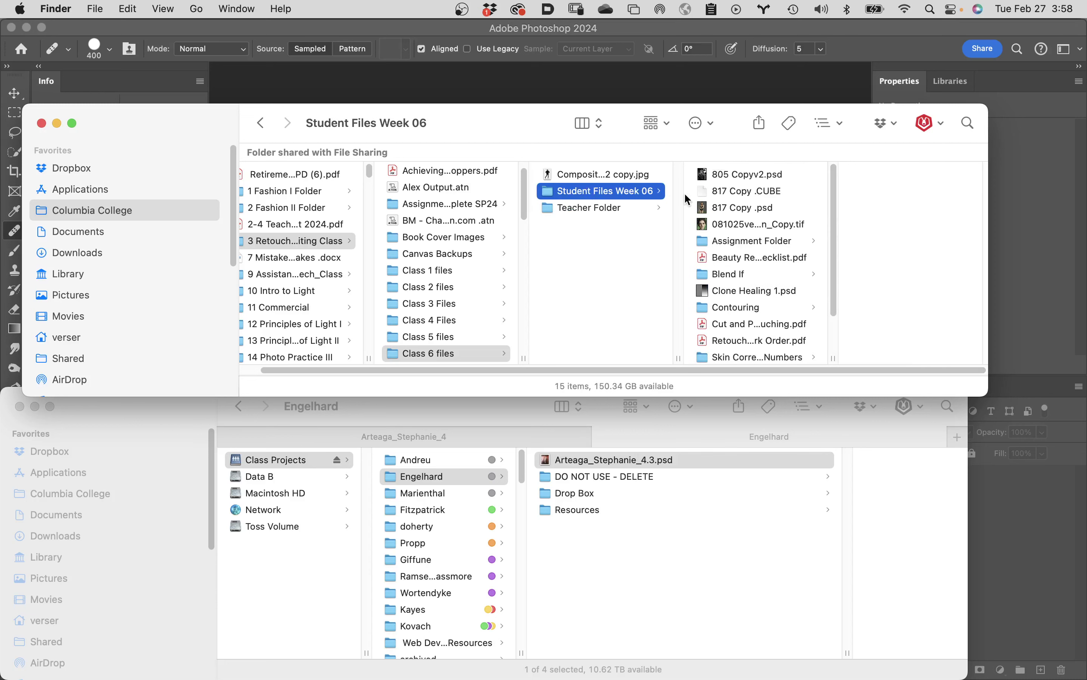
{"action": "left_click", "coordinate": [755, 242]}
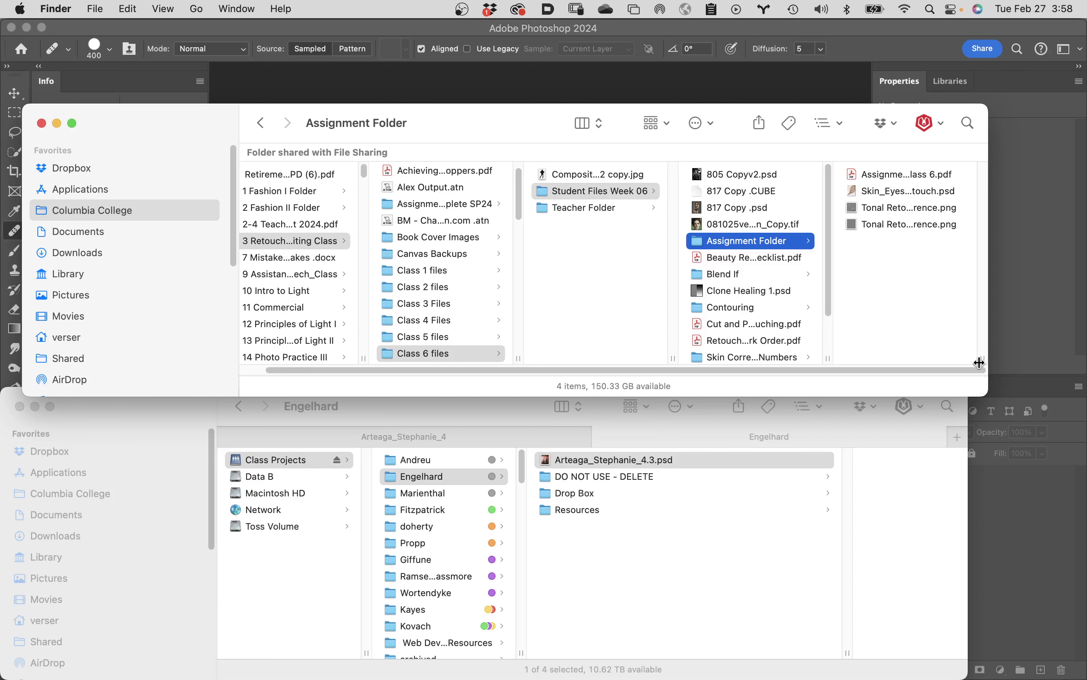
{"action": "left_click_drag", "start_coordinate": [979, 362], "coordinate": [1068, 362]}
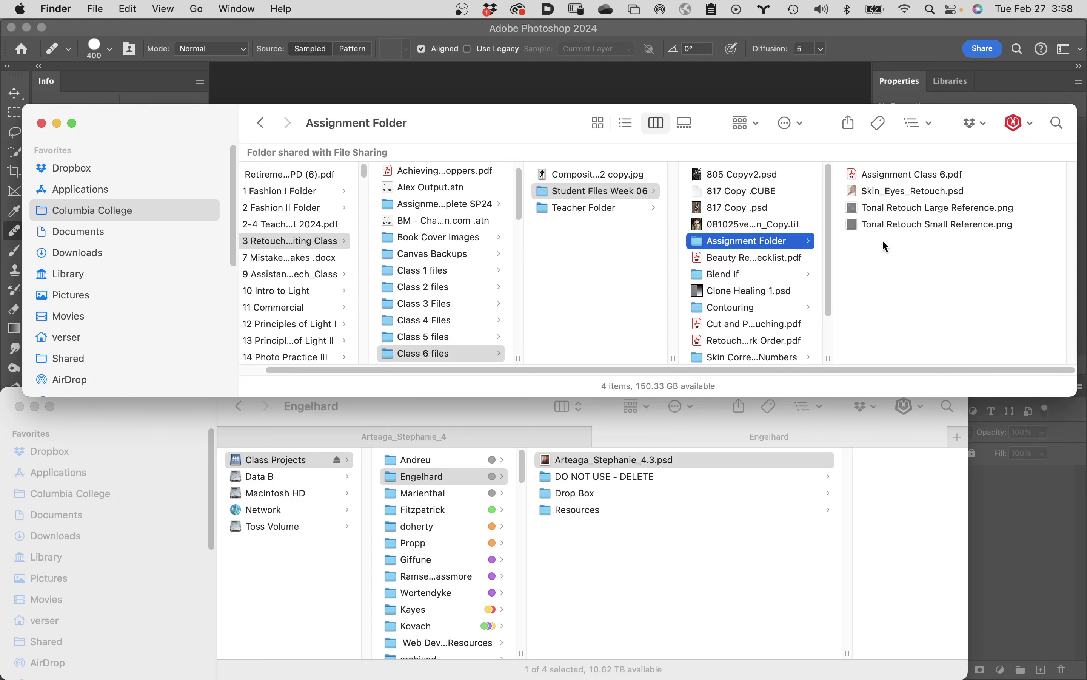
{"action": "double_click", "coordinate": [852, 186]}
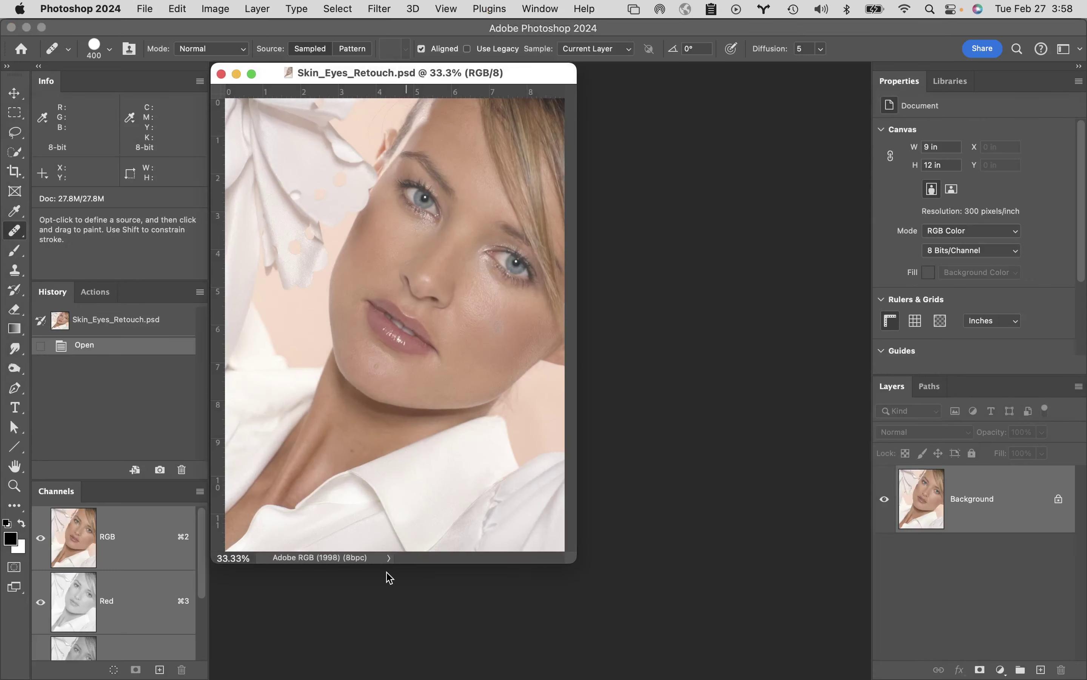
Step: In Finder, open Sphere.psd from 1 Fashion I Folder > Class 4 Files > Lighting 101 > Lighting samples
{"action": "left_click", "coordinate": [25, 663]}
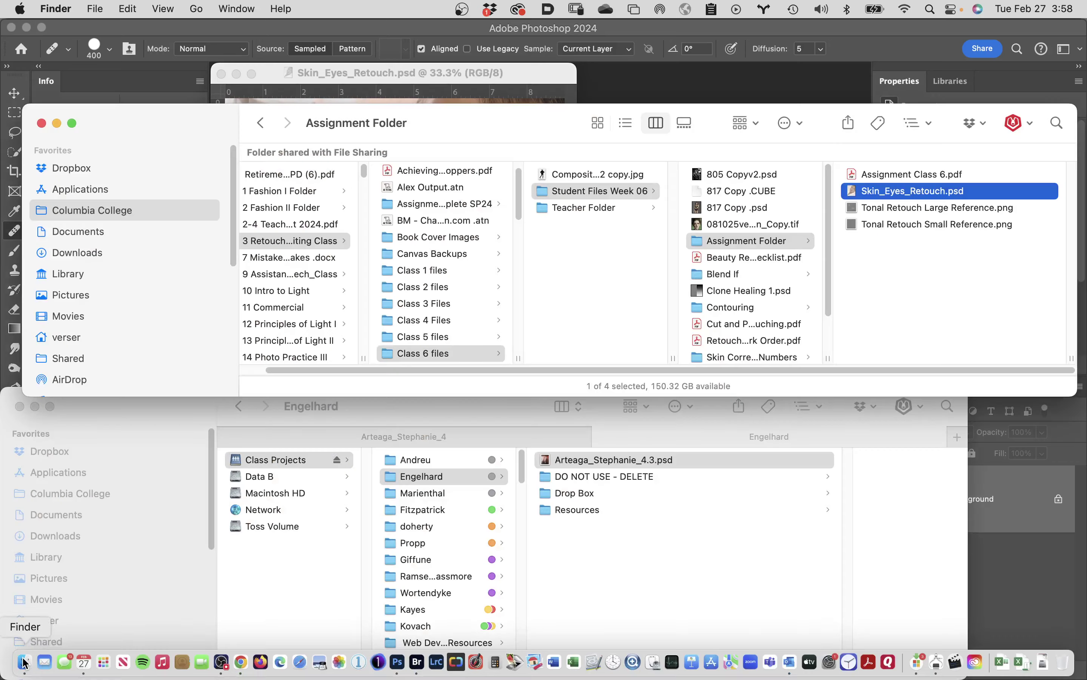
{"action": "left_click", "coordinate": [315, 191]}
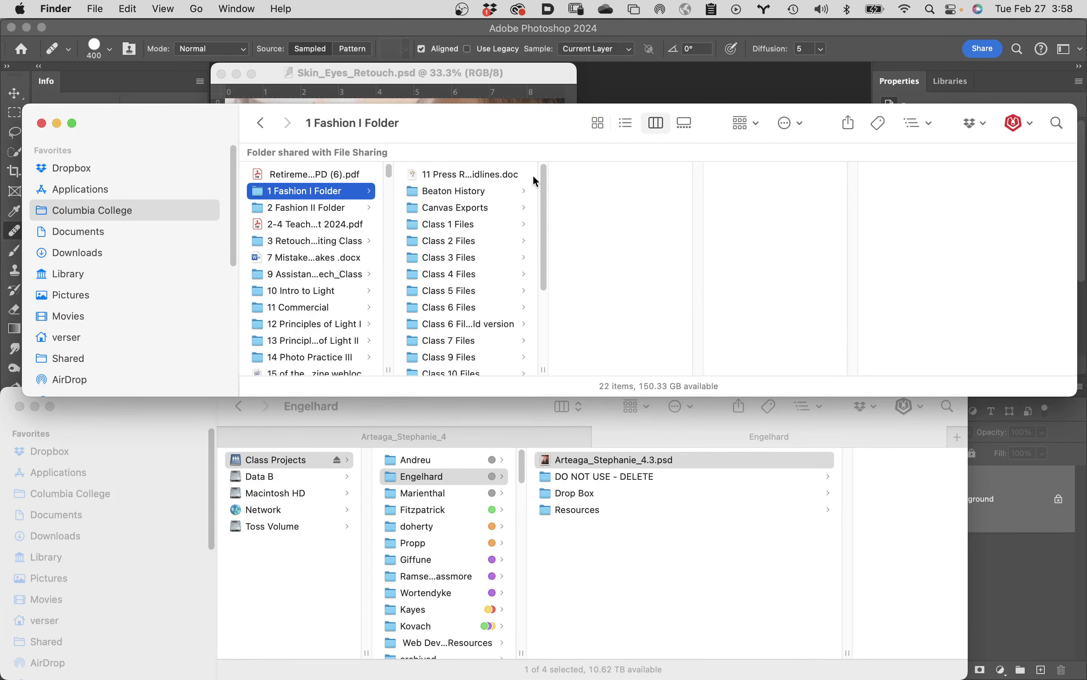
{"action": "left_click", "coordinate": [468, 228]}
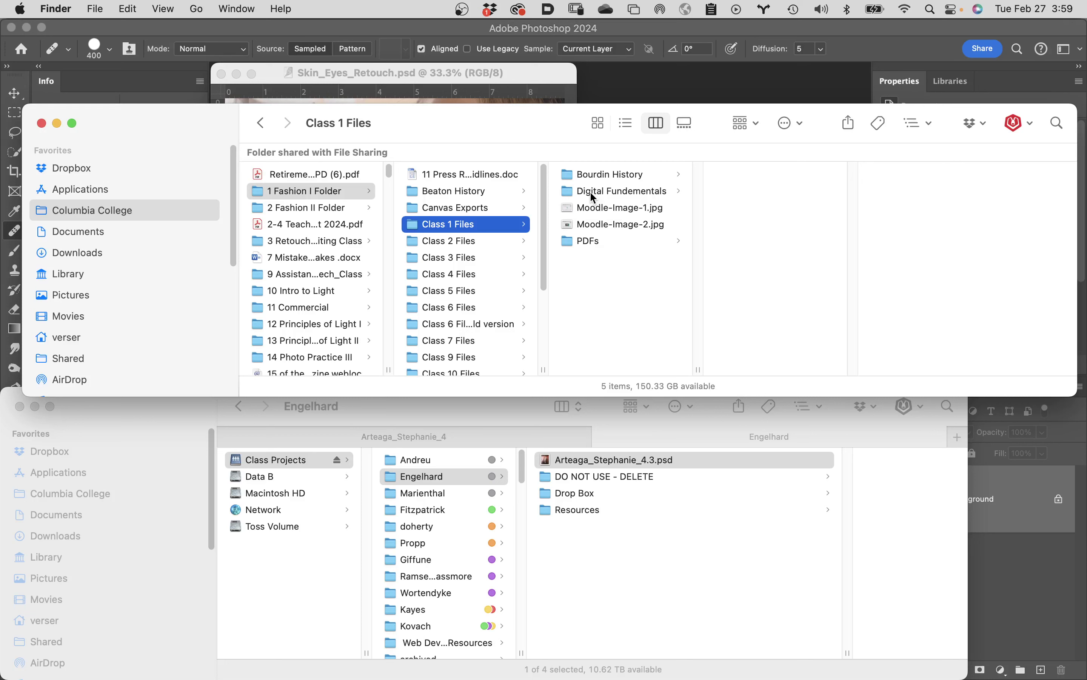
{"action": "left_click", "coordinate": [489, 241]}
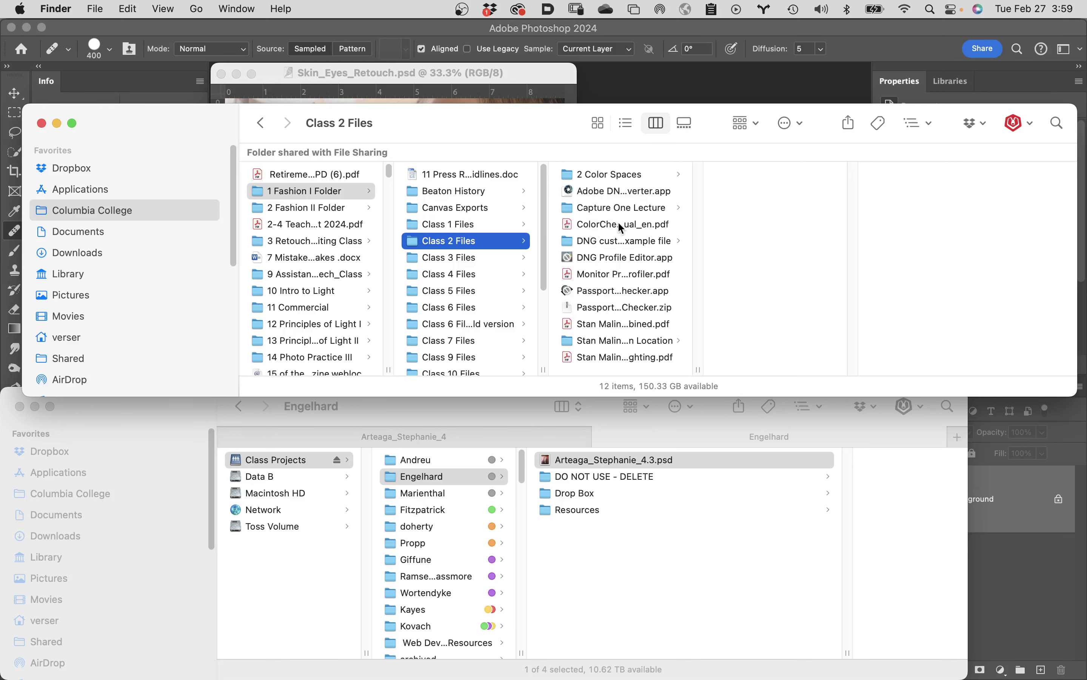
{"action": "left_click", "coordinate": [477, 261]}
{"action": "left_click", "coordinate": [475, 276]}
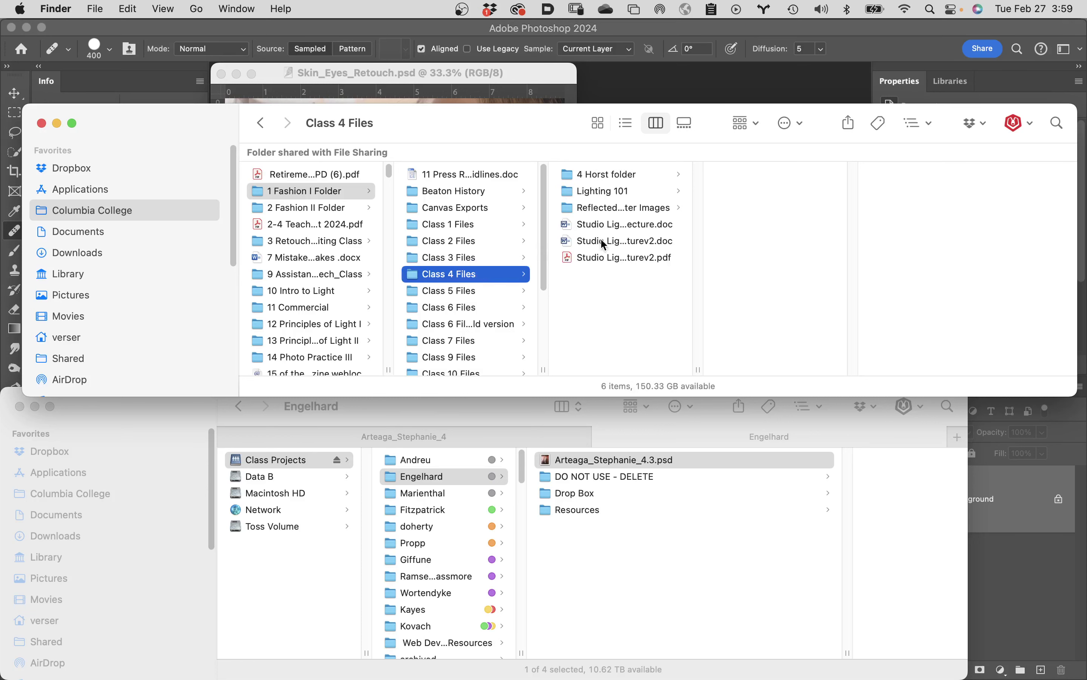
{"action": "left_click", "coordinate": [611, 192]}
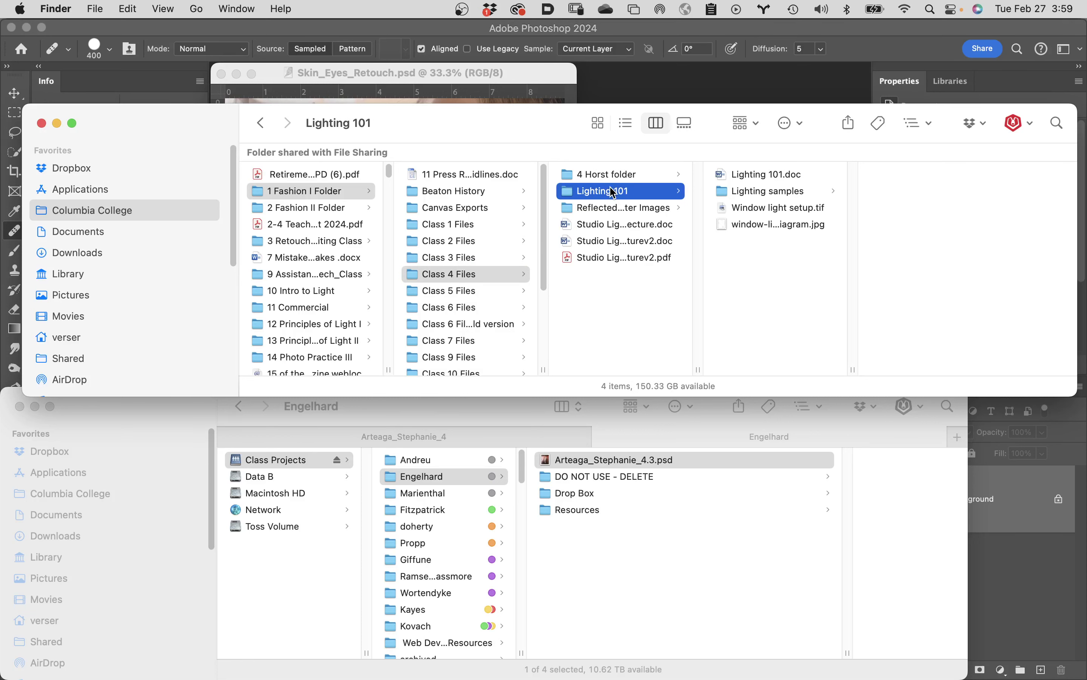
{"action": "left_click", "coordinate": [747, 191]}
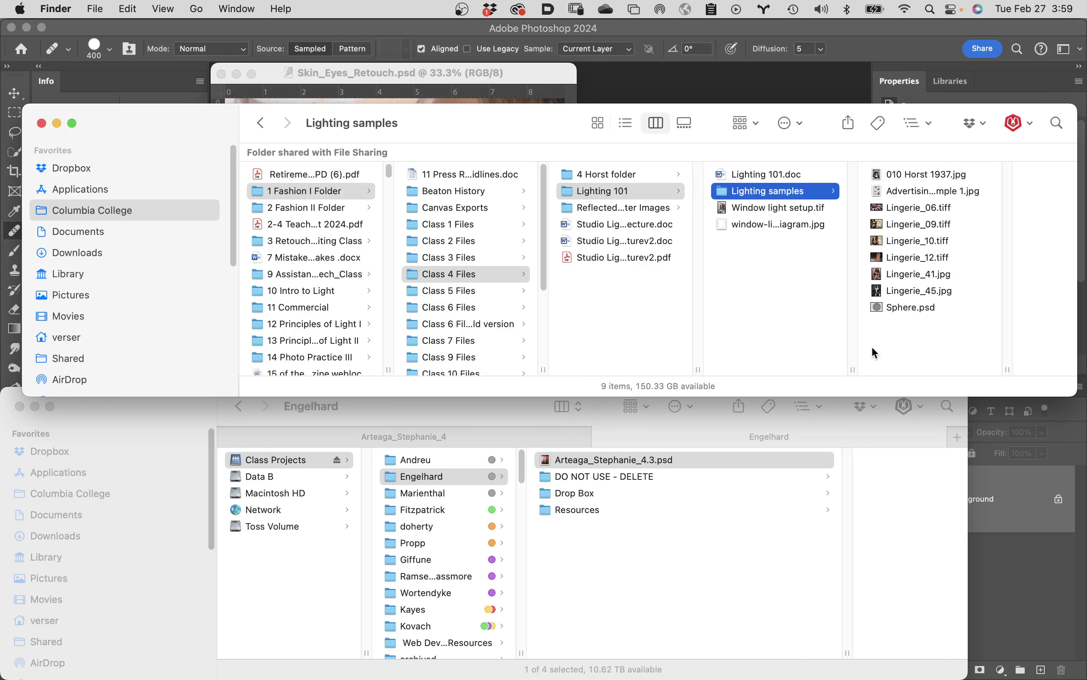
{"action": "double_click", "coordinate": [875, 307]}
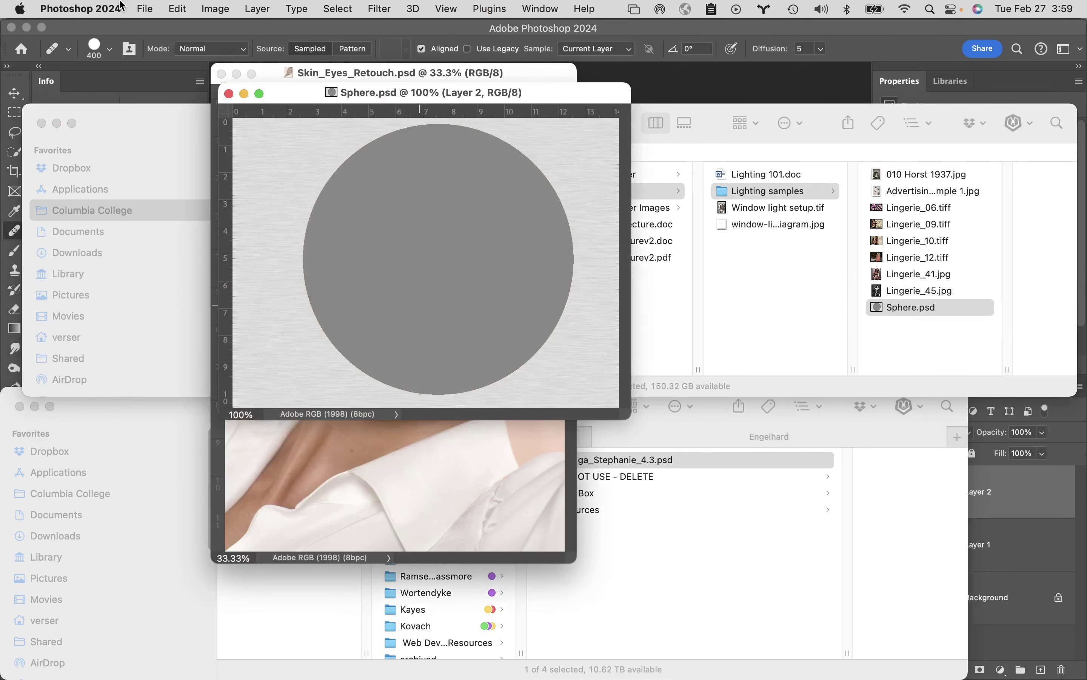
Step: Hide the windows of all other applications and enlarge Sphere.psd to fit the workspace
{"action": "left_click", "coordinate": [102, 9]}
{"action": "left_click", "coordinate": [92, 131]}
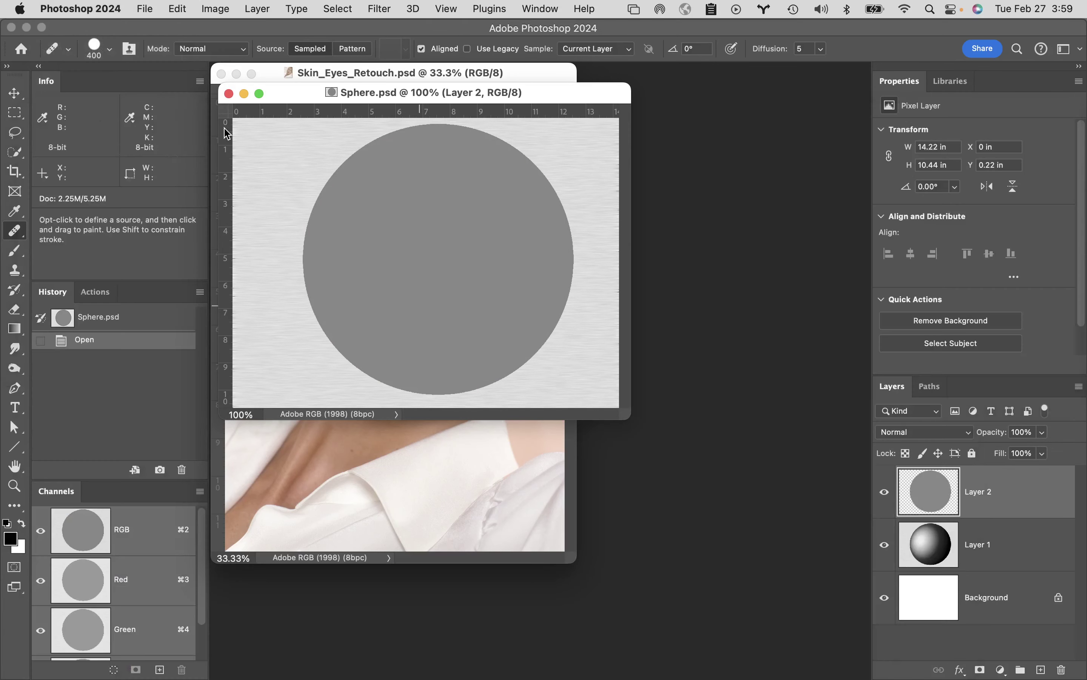
{"action": "double_click", "coordinate": [15, 466]}
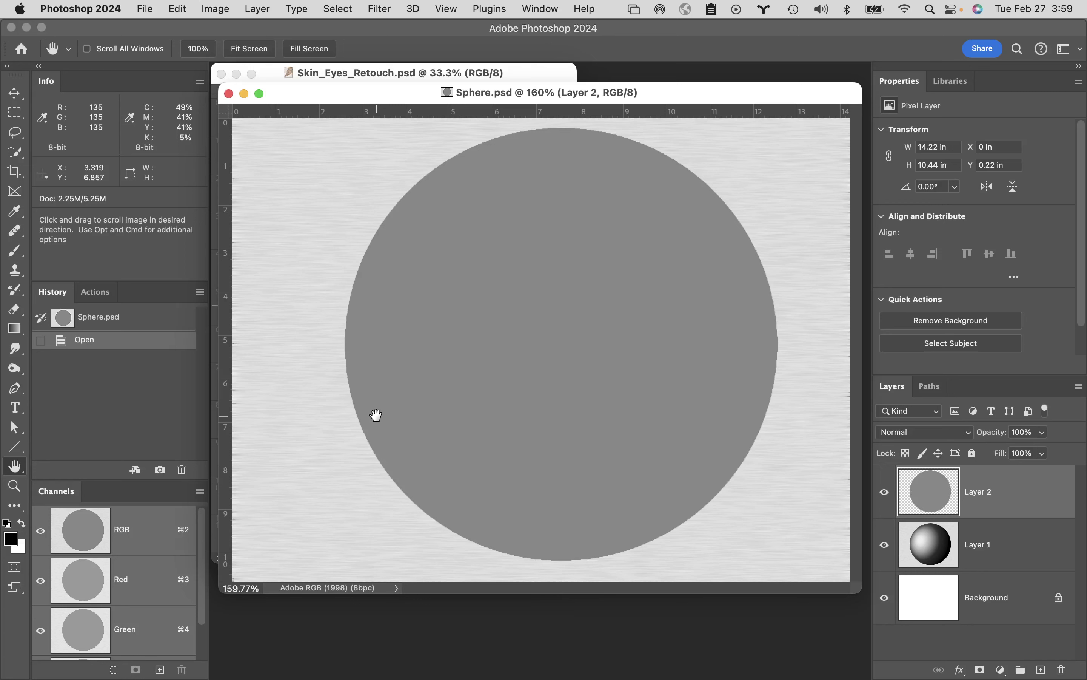
Step: Toggle Layer 2's visibility to compare the flat gray circle with the shaded sphere beneath it, and close Sphere.psd
{"action": "left_click", "coordinate": [886, 492]}
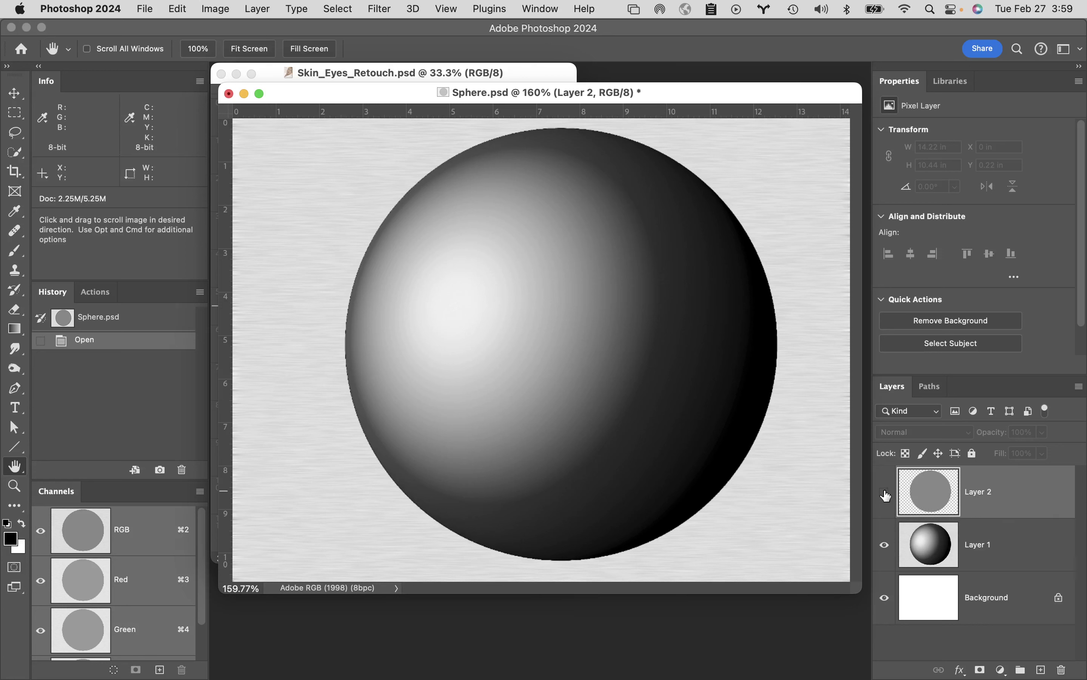
{"action": "left_click", "coordinate": [886, 492]}
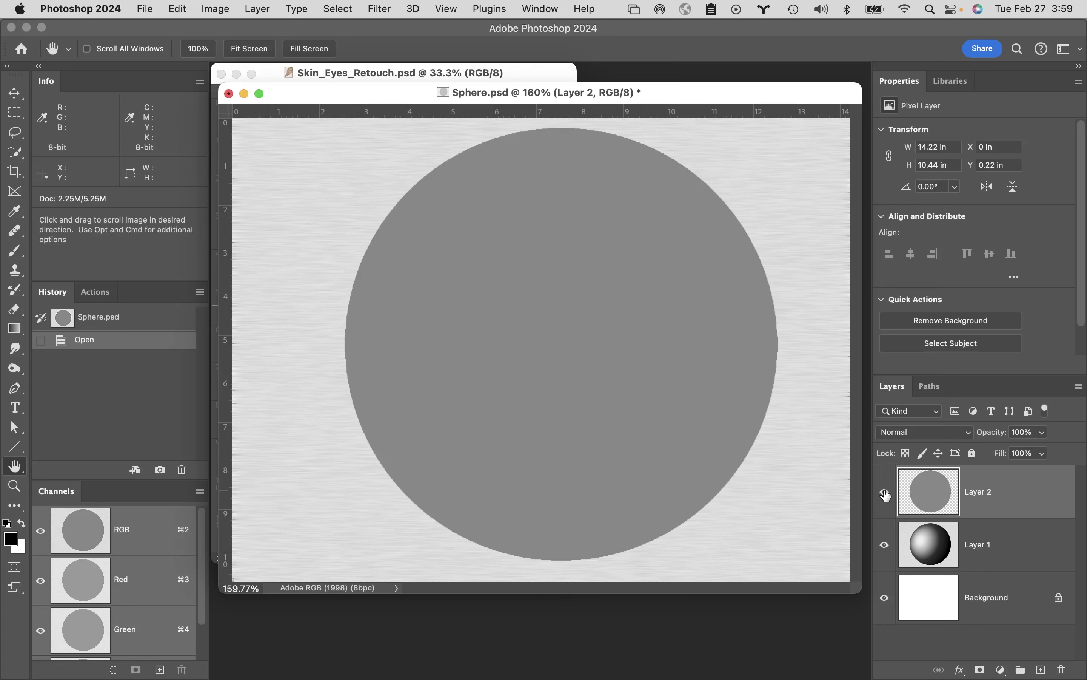
{"action": "left_click", "coordinate": [886, 493]}
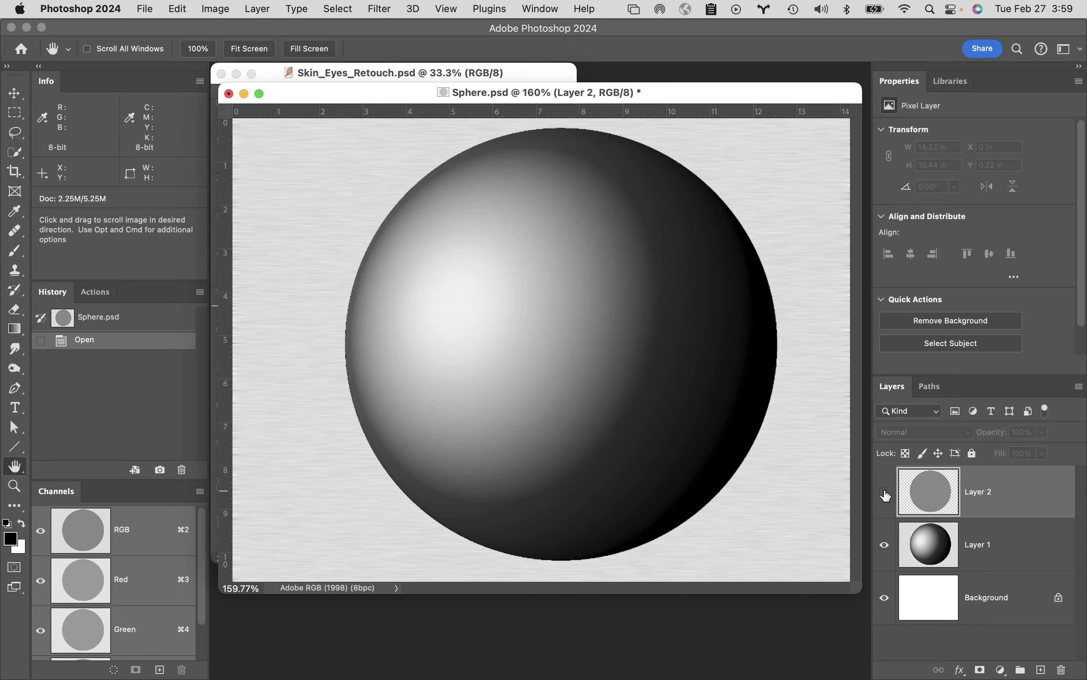
{"action": "left_click", "coordinate": [886, 493]}
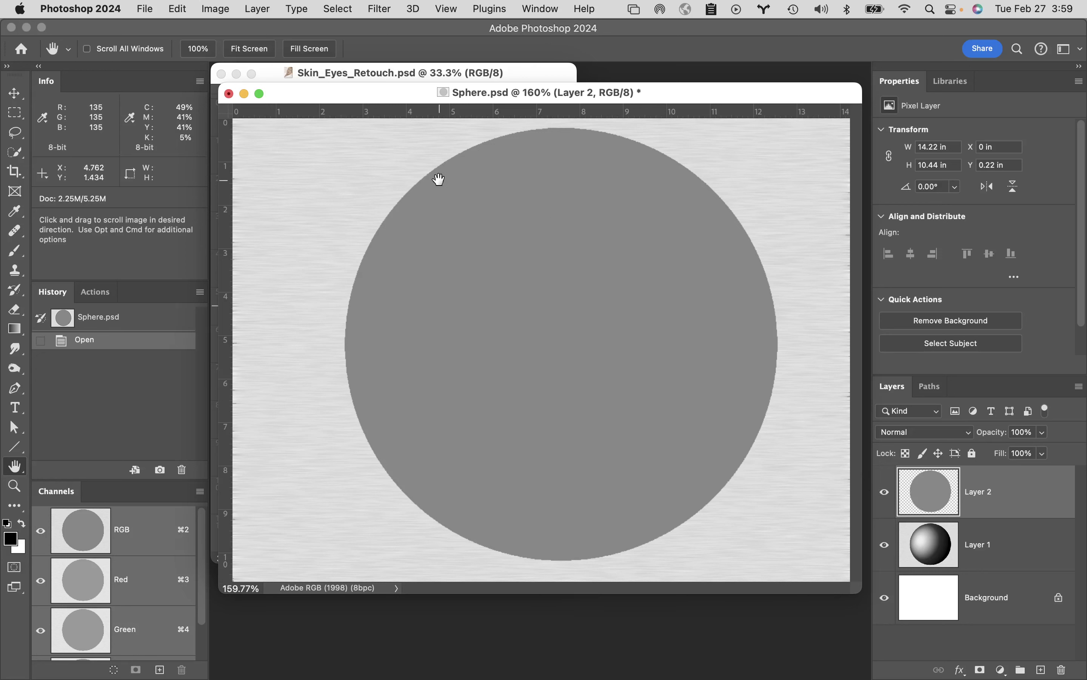
{"action": "left_click", "coordinate": [229, 95]}
{"action": "left_click", "coordinate": [539, 291]}
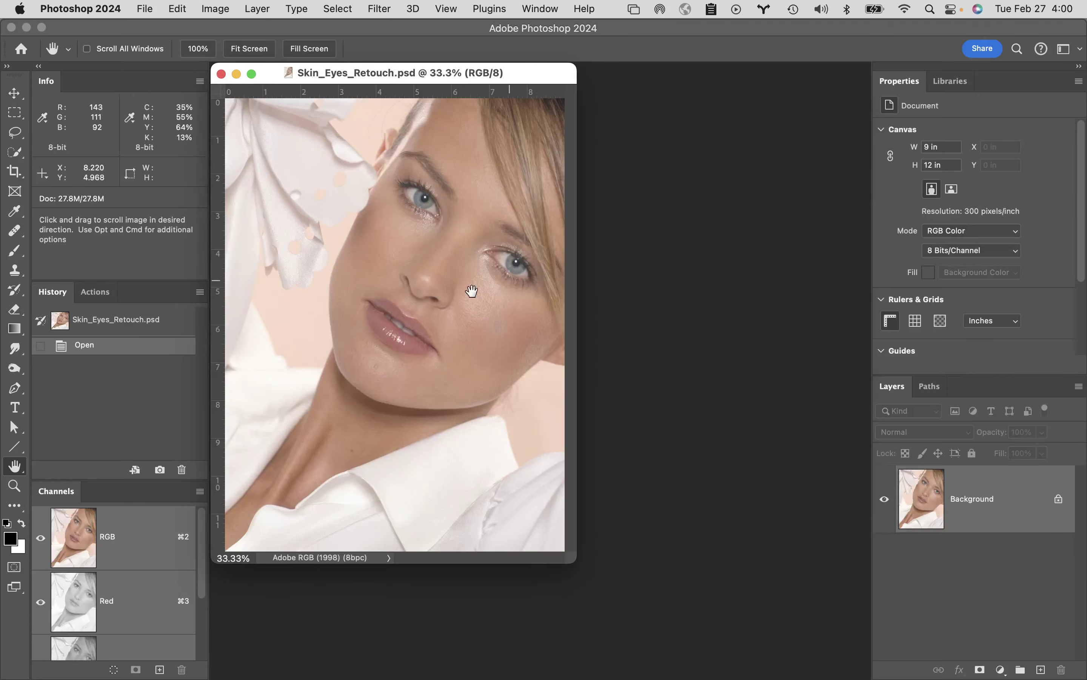
Step: Magnify the chin blemish in Skin_Eyes_Retouch.psd to 300% and duplicate the Background layer
{"action": "left_click", "coordinate": [379, 359], "text": "super"}
{"action": "left_click", "coordinate": [472, 395], "text": "super"}
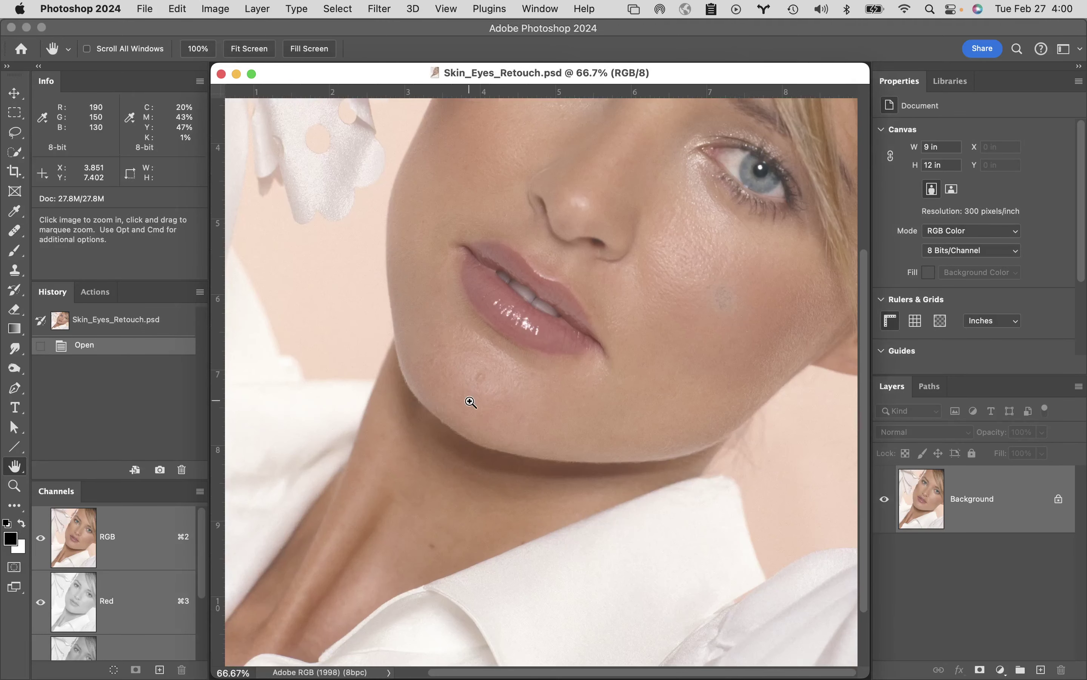
{"action": "left_click", "coordinate": [487, 377], "text": "super"}
{"action": "left_click", "coordinate": [488, 380], "text": "super"}
{"action": "left_click", "coordinate": [579, 402], "text": "super"}
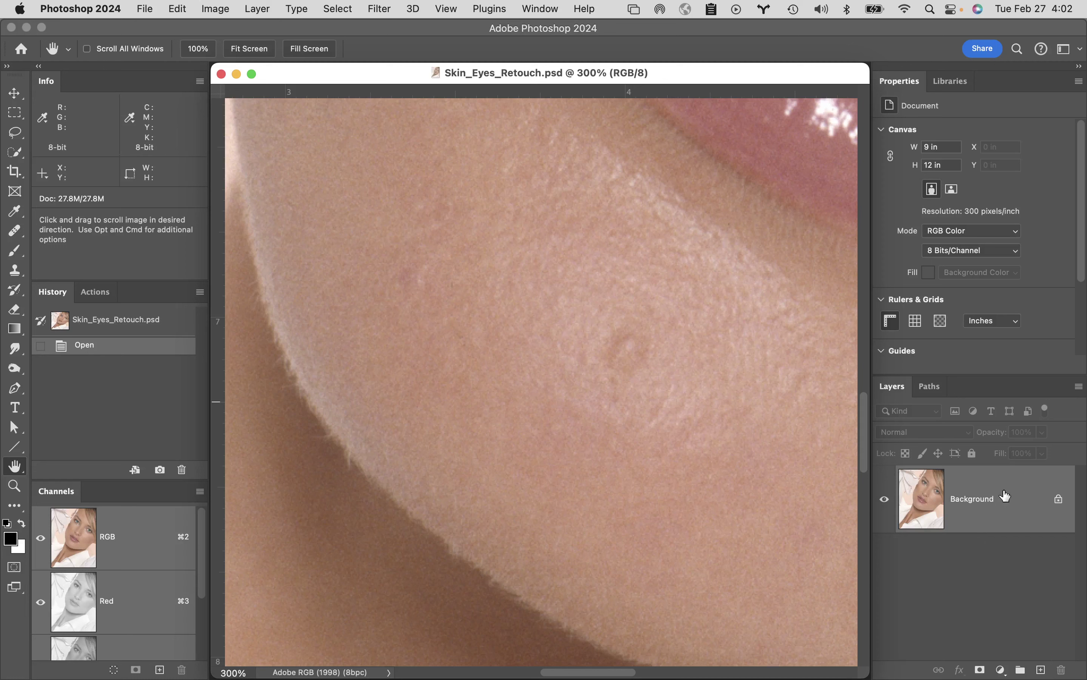
{"action": "mouse_move", "coordinate": [1005, 496]}
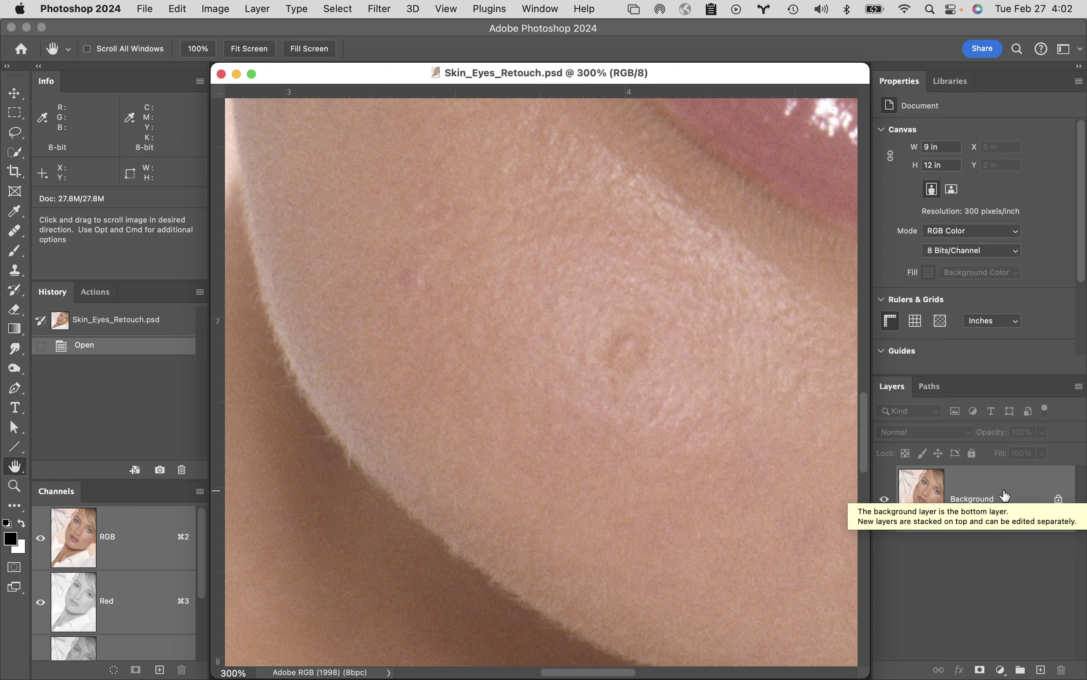
{"action": "key", "text": "super+j"}
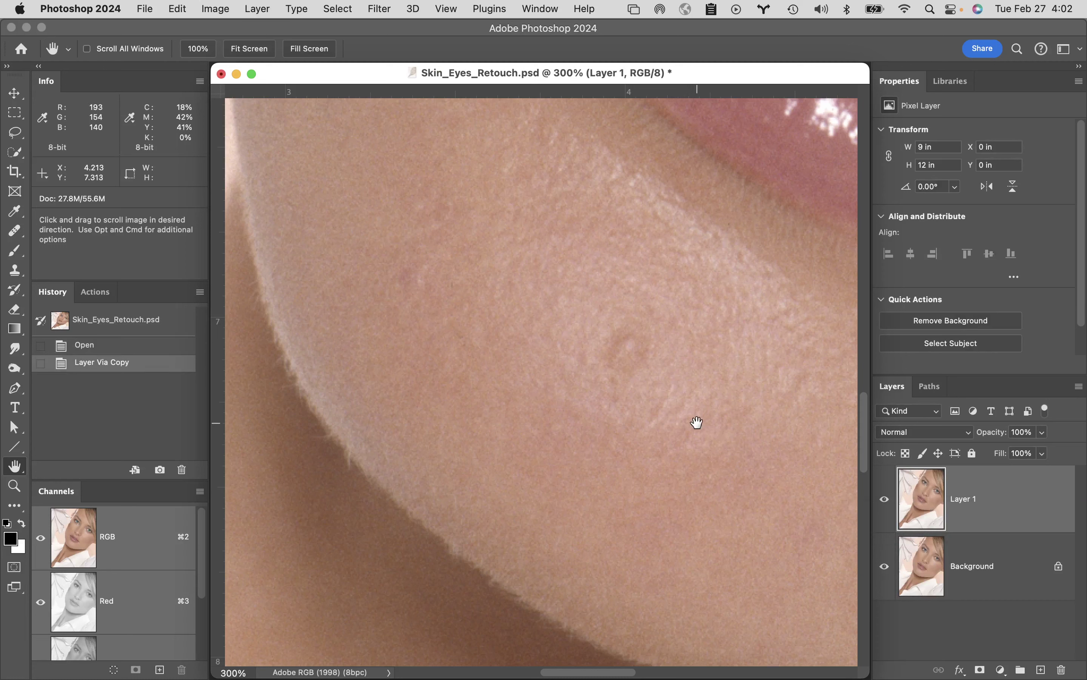
Step: Switch to the Clone Stamp, reduce its brush size to 45 px, and check the brush's hardness setting
{"action": "key", "text": "s"}
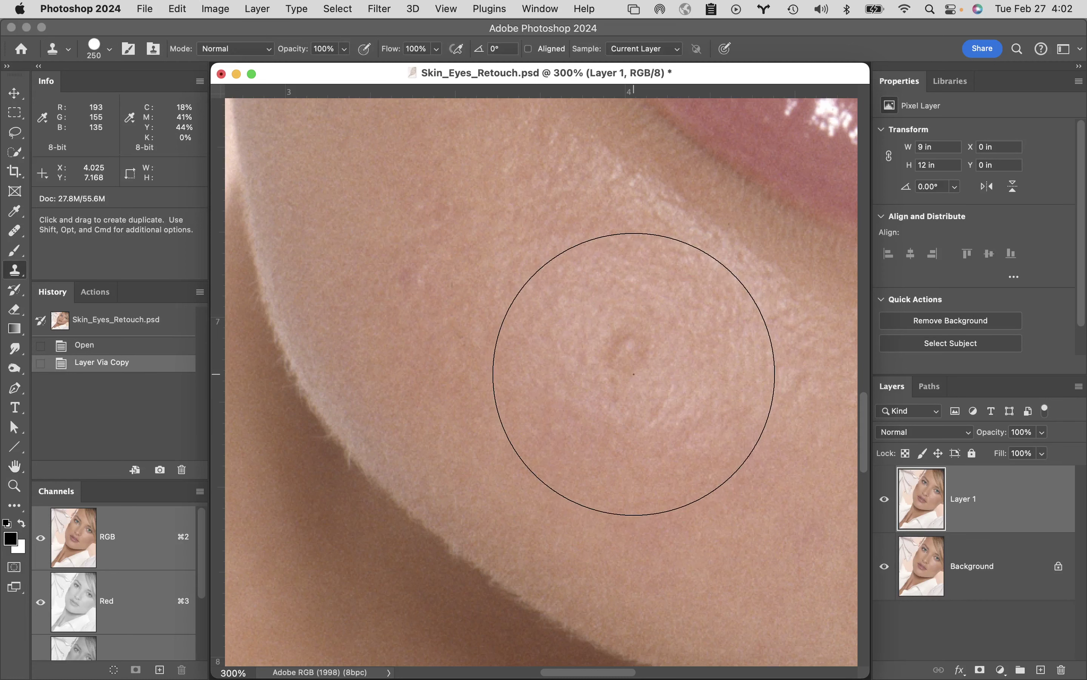
{"action": "key", "text": "bracketleft"}
{"action": "key", "text": "bracketleft"}
{"action": "key", "text": "bracketleft"}
{"action": "key", "text": "bracketleft"}
{"action": "key", "text": "bracketleft"}
{"action": "key", "text": "bracketleft"}
{"action": "key", "text": "bracketleft"}
{"action": "key", "text": "bracketleft"}
{"action": "key", "text": "bracketleft"}
{"action": "key", "text": "bracketleft"}
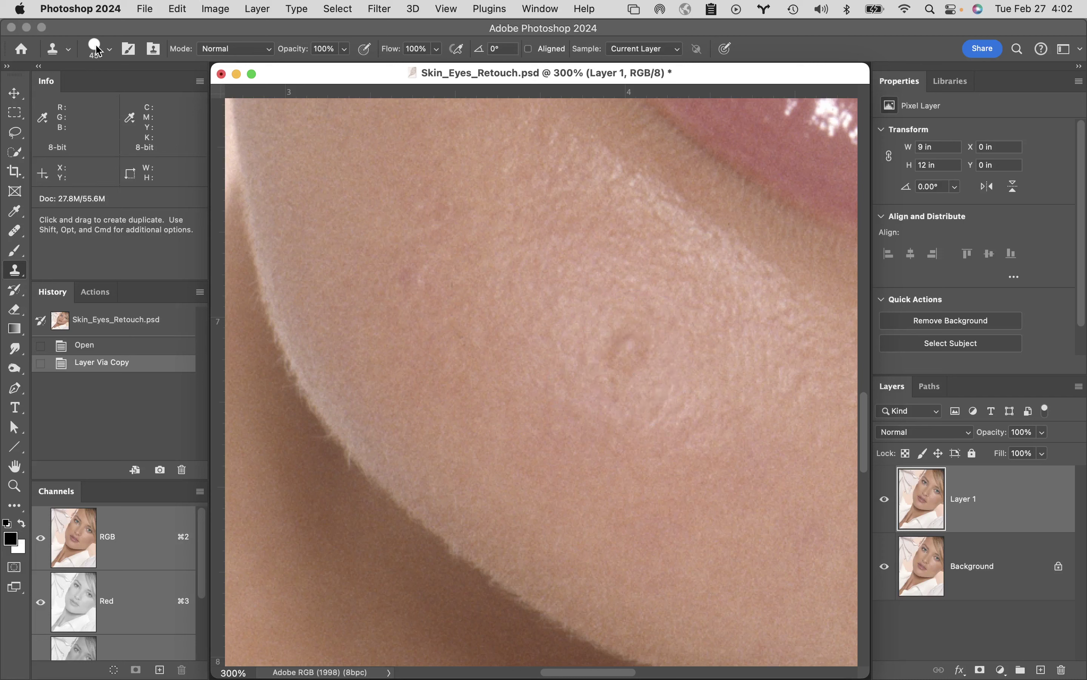
{"action": "left_click", "coordinate": [109, 49]}
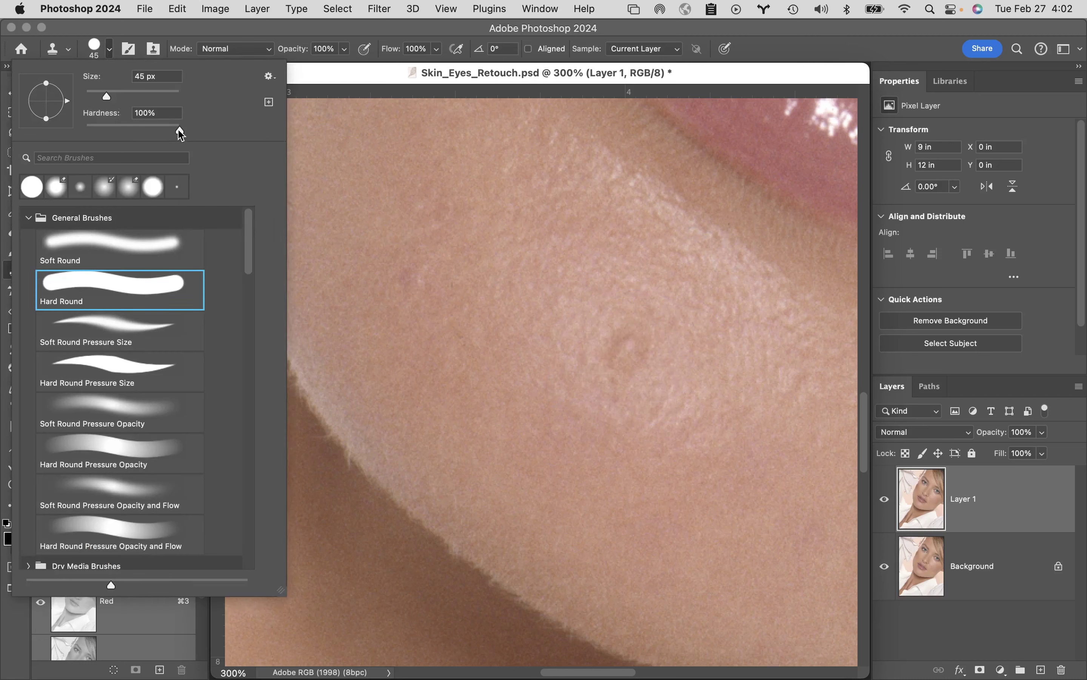
{"action": "left_click", "coordinate": [245, 33]}
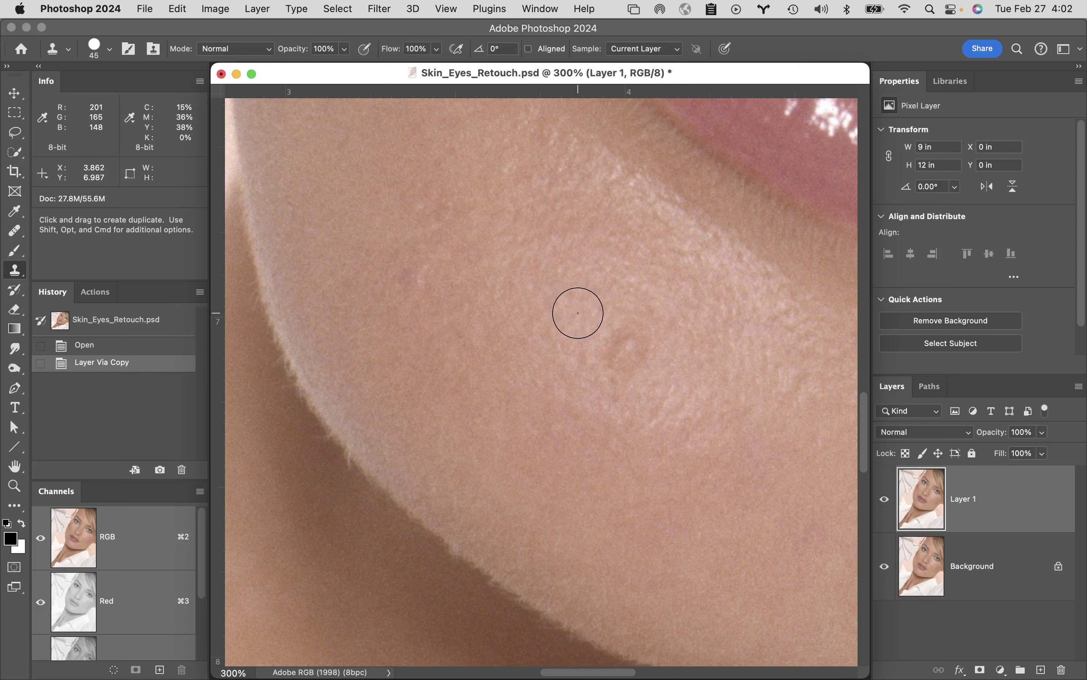
Step: Try to cover the chin blemish with skin cloned from just above it using the hard brush, and undo the stroke
{"action": "left_click", "coordinate": [577, 311], "text": "alt"}
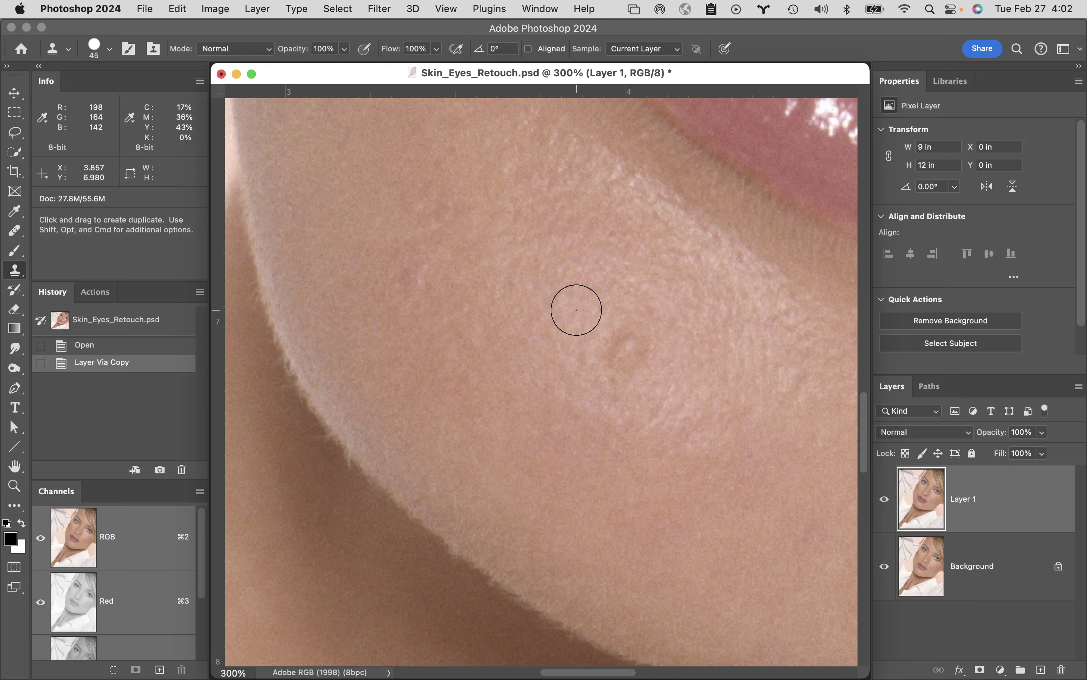
{"action": "left_click_drag", "start_coordinate": [619, 335], "coordinate": [627, 354]}
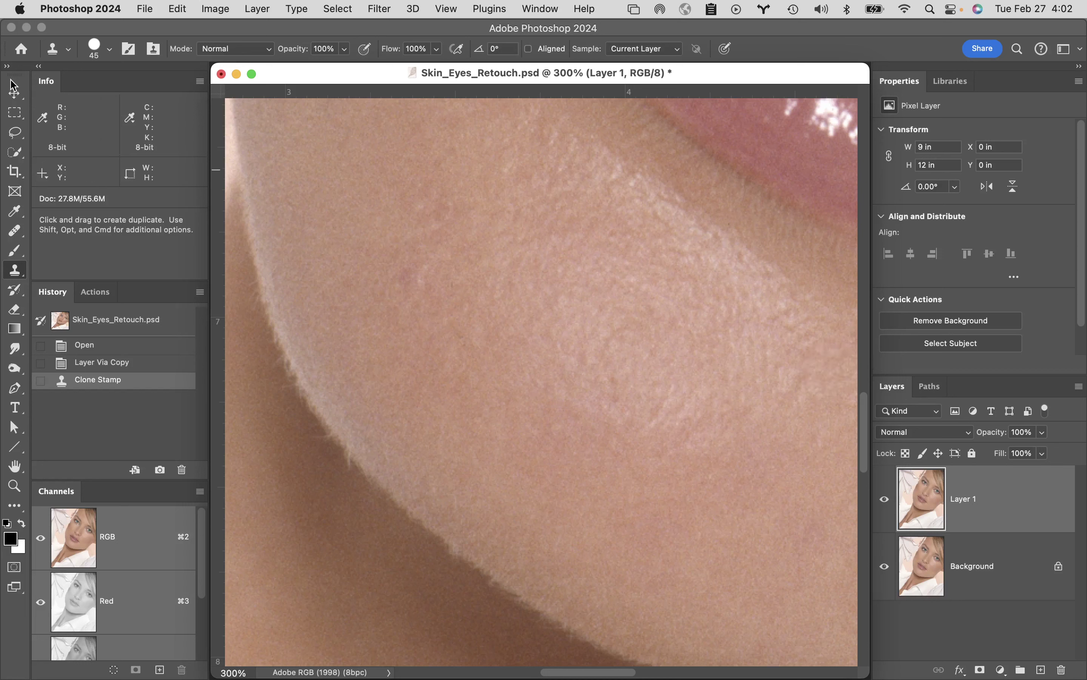
{"action": "left_click", "coordinate": [14, 95]}
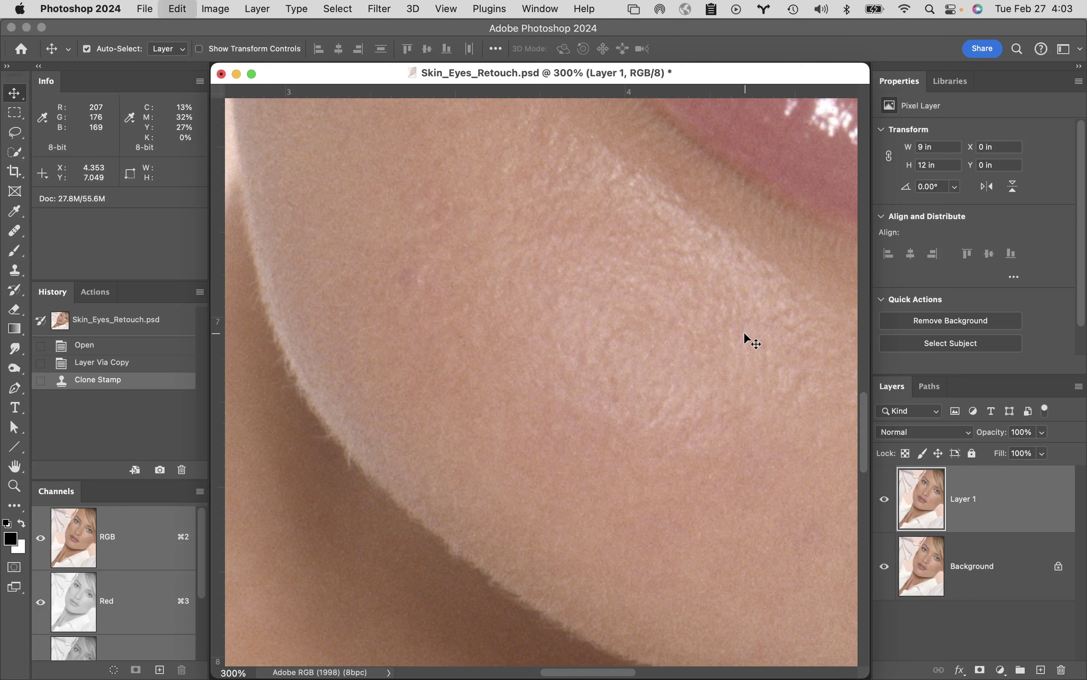
{"action": "key", "text": "super+z"}
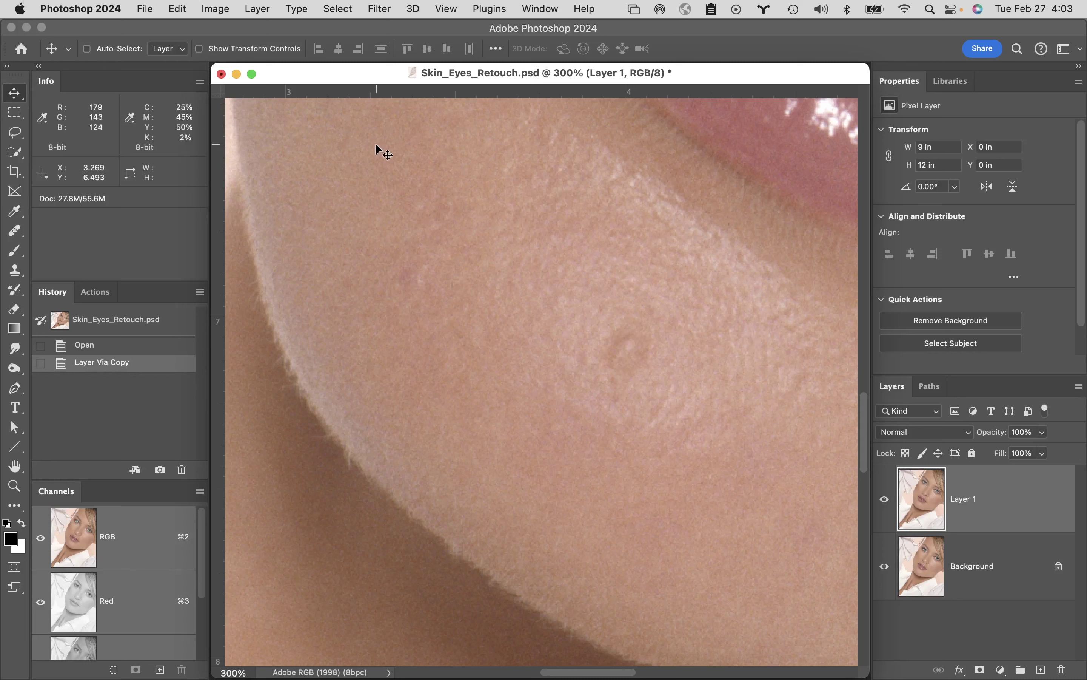
Step: Soften the Clone Stamp brush to 82% hardness and enlarge it to 60 px
{"action": "key", "text": "s"}
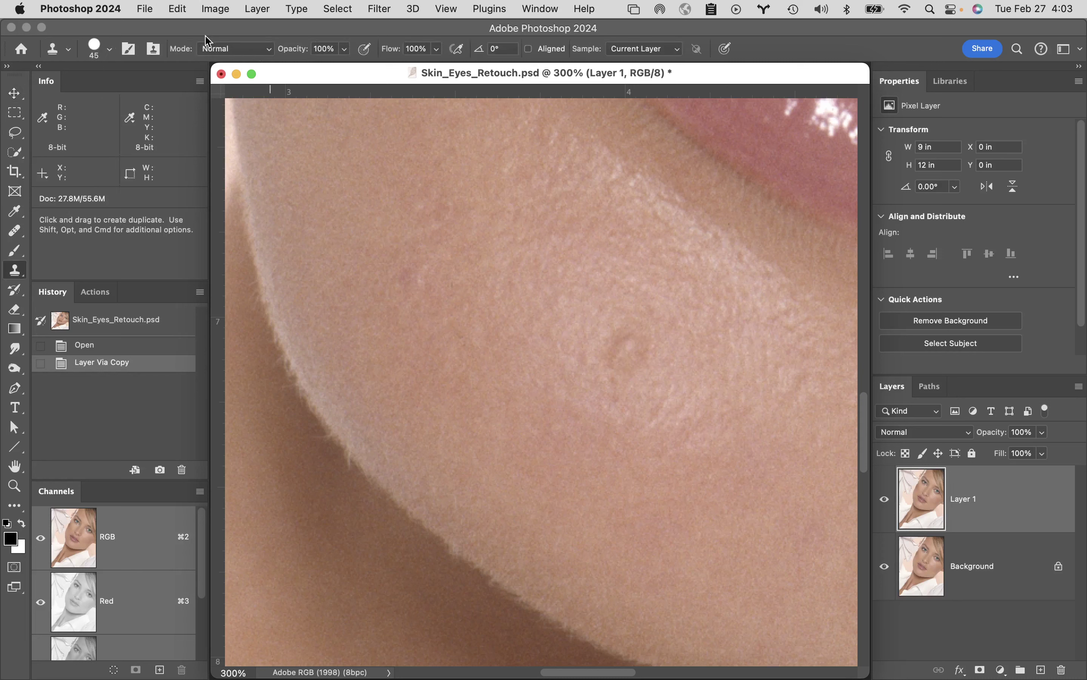
{"action": "left_click", "coordinate": [109, 48]}
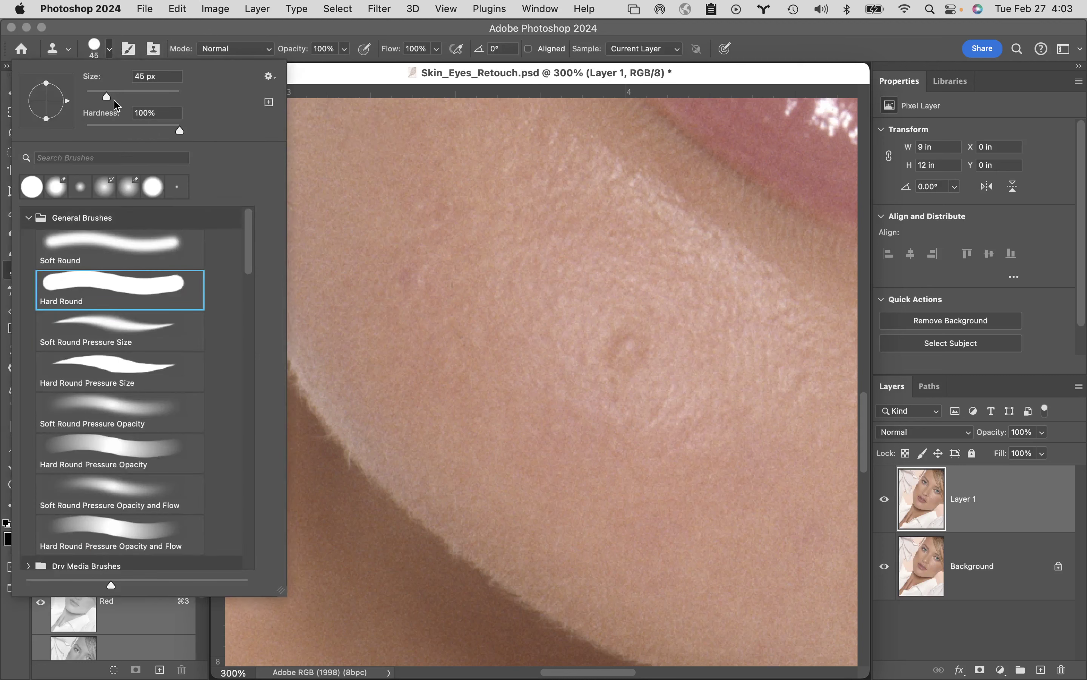
{"action": "left_click_drag", "start_coordinate": [179, 132], "coordinate": [165, 131]}
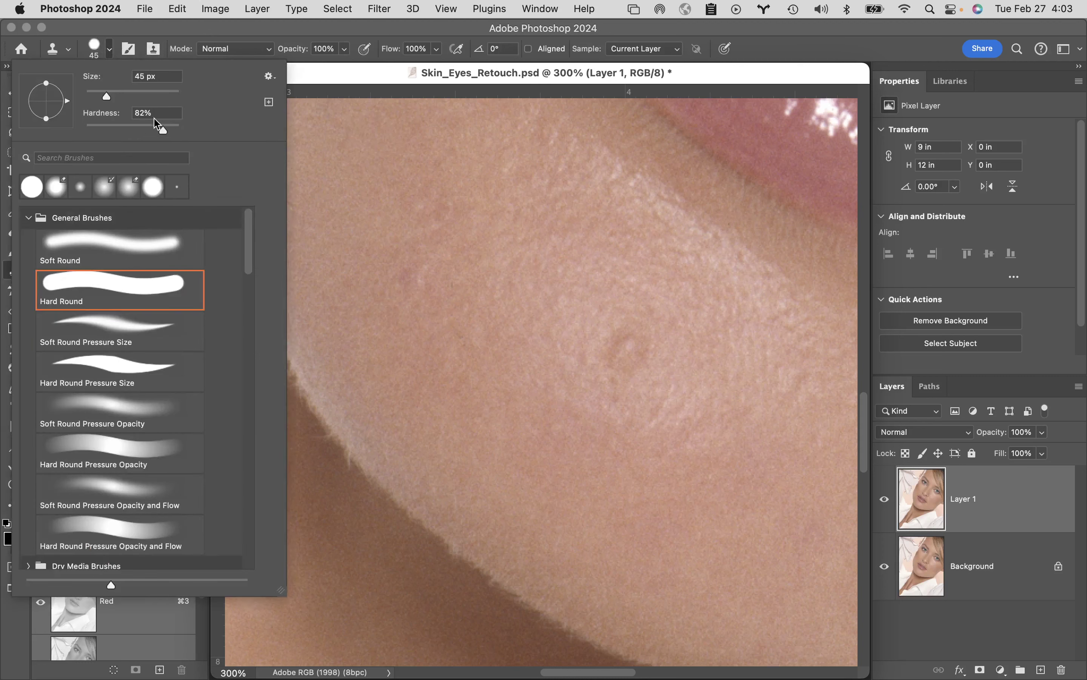
{"action": "left_click", "coordinate": [333, 36]}
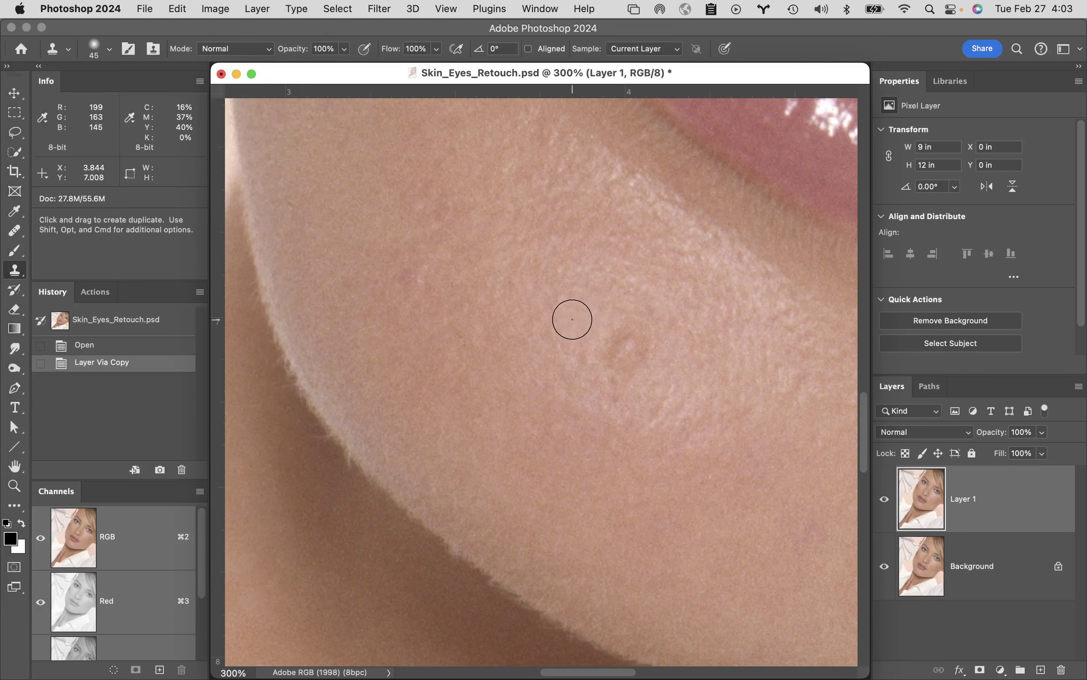
{"action": "key", "text": "bracketright"}
{"action": "key", "text": "bracketright"}
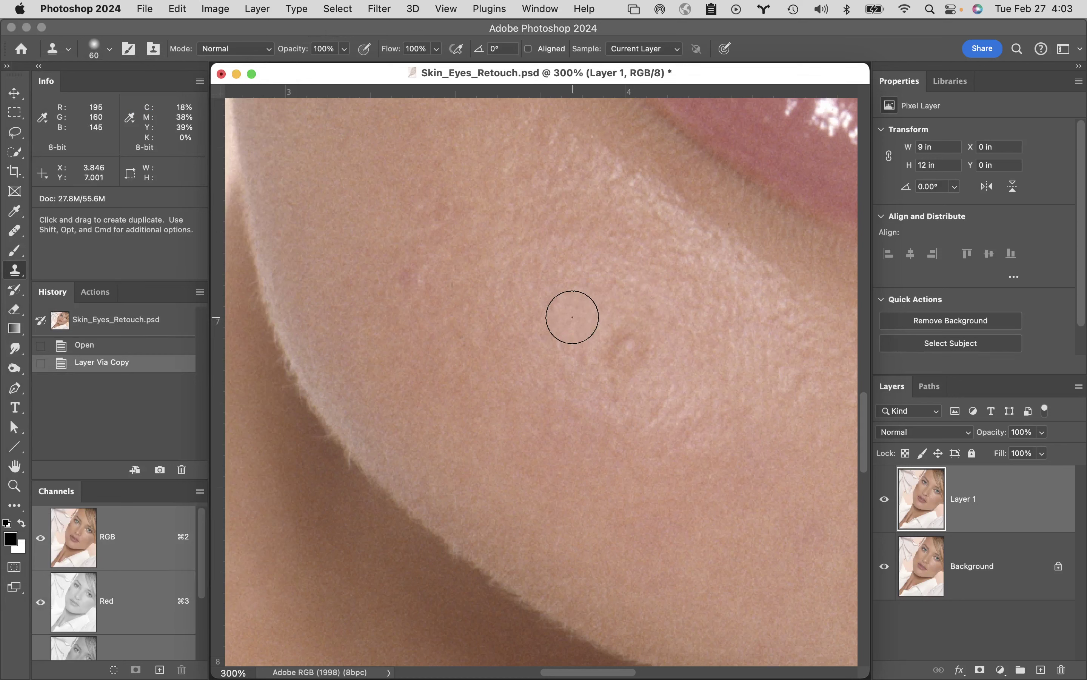
Step: Try cloning nearby skin over the chin blemish with the softened 60 px brush, and undo the result
{"action": "key", "text": "alt"}
{"action": "left_click", "coordinate": [572, 318], "text": "alt"}
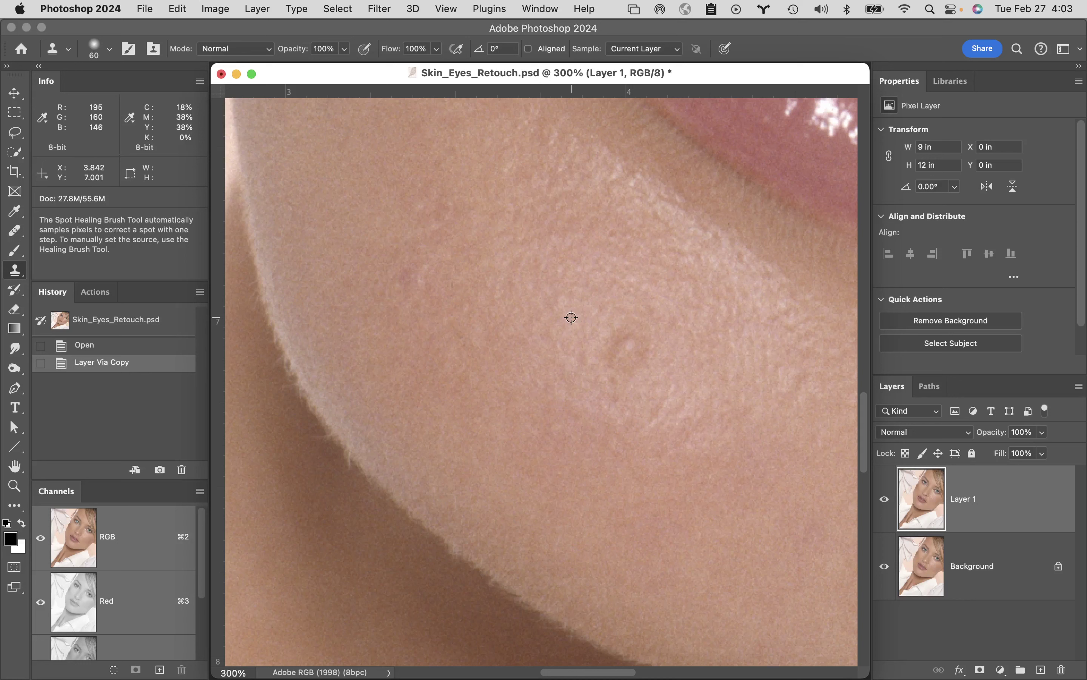
{"action": "left_click", "coordinate": [628, 354]}
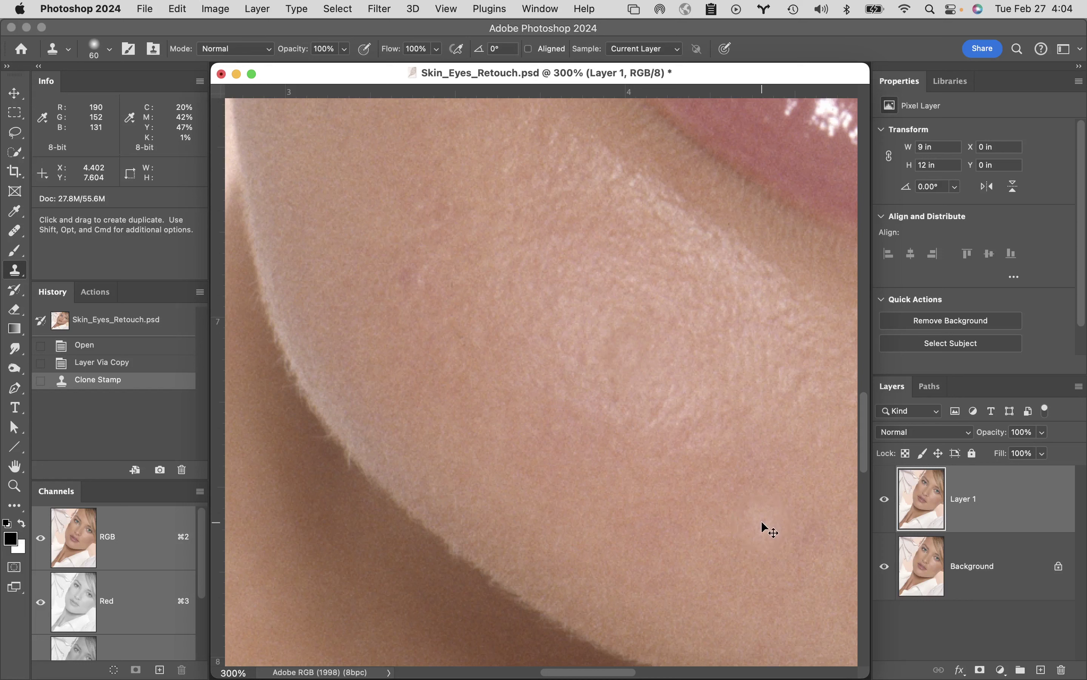
{"action": "key", "text": "super+z"}
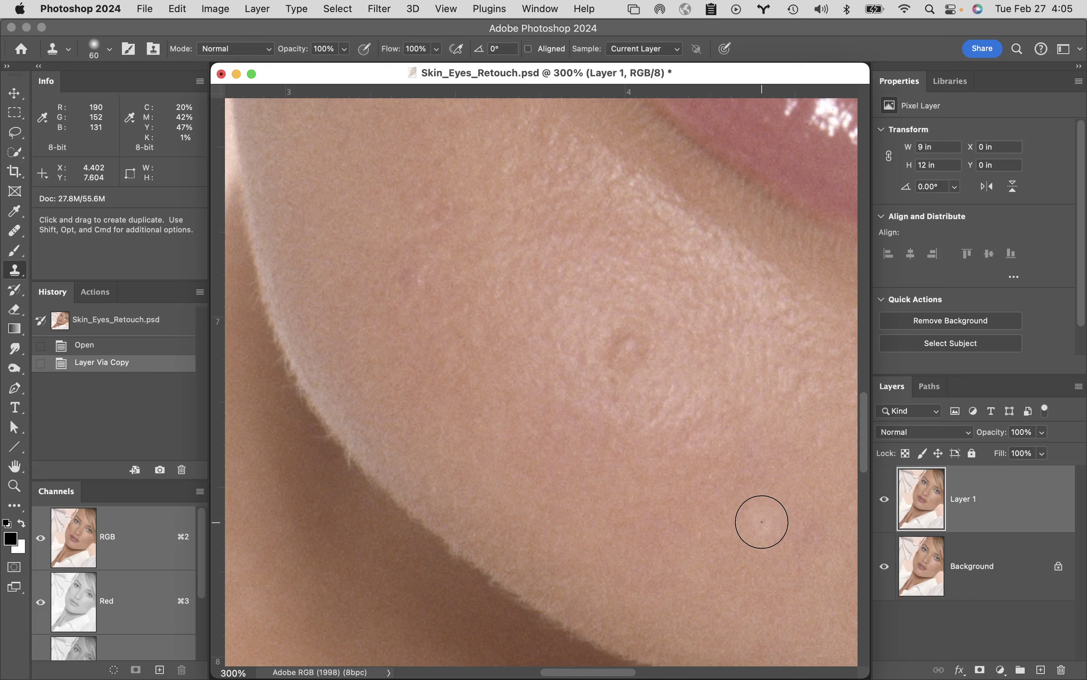
Step: Create a layer named "tonal retouch small" above Layer 1 in Soft Light mode, filled with 50% gray neutral color
{"action": "left_click", "coordinate": [1043, 670], "text": "alt"}
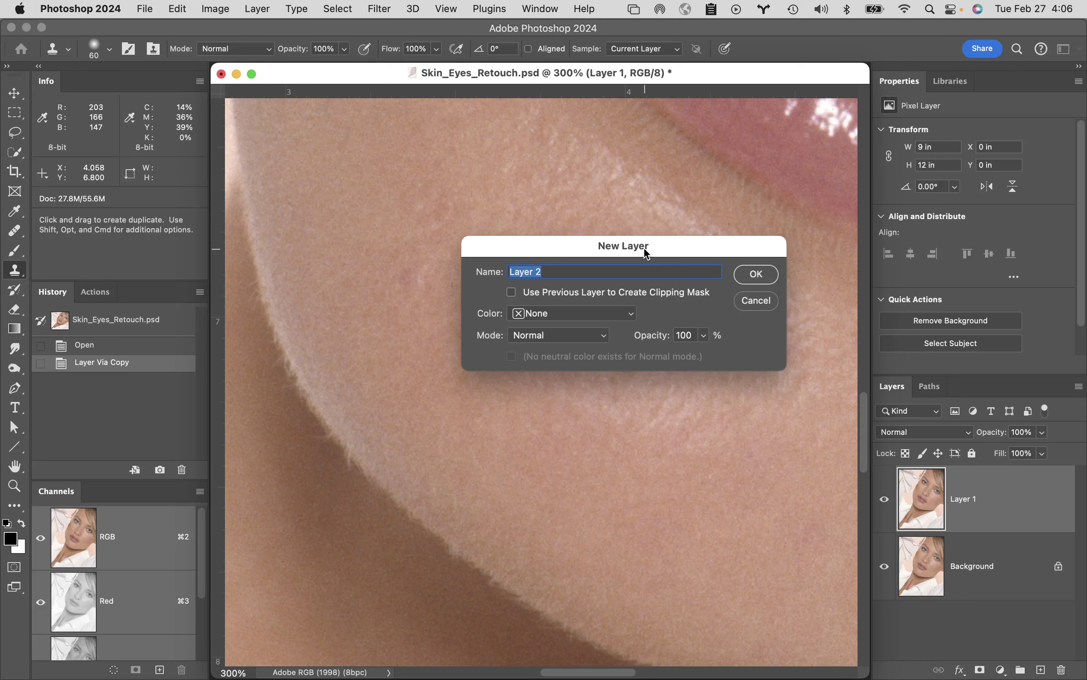
{"action": "type", "text": "tonal retouch small"}
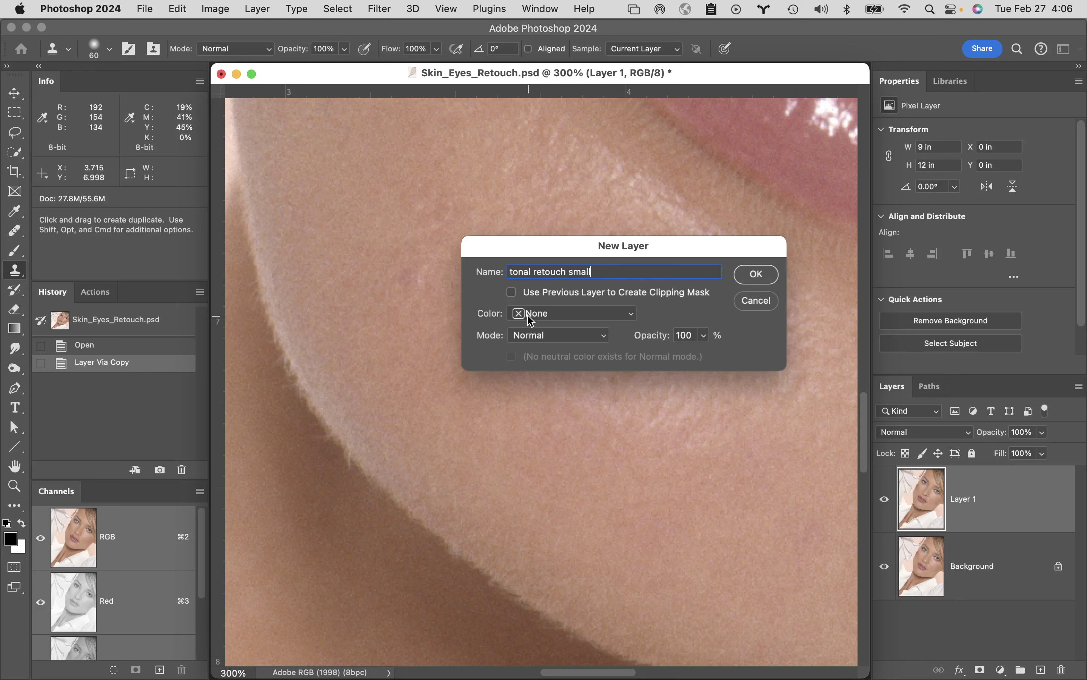
{"action": "left_click", "coordinate": [563, 340]}
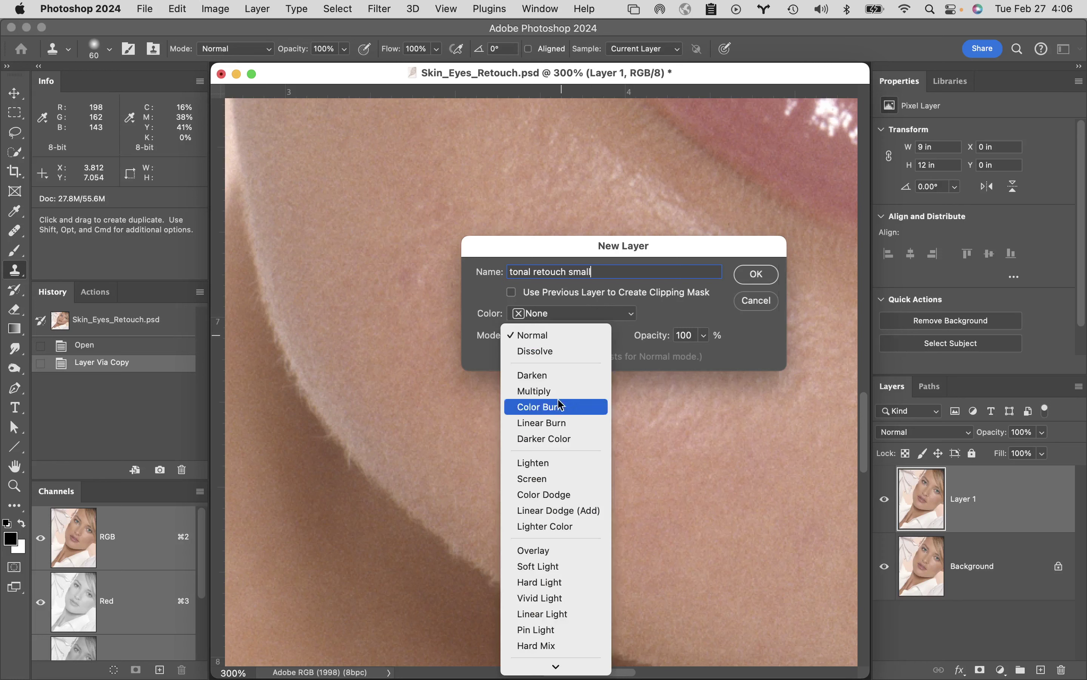
{"action": "left_click", "coordinate": [557, 566]}
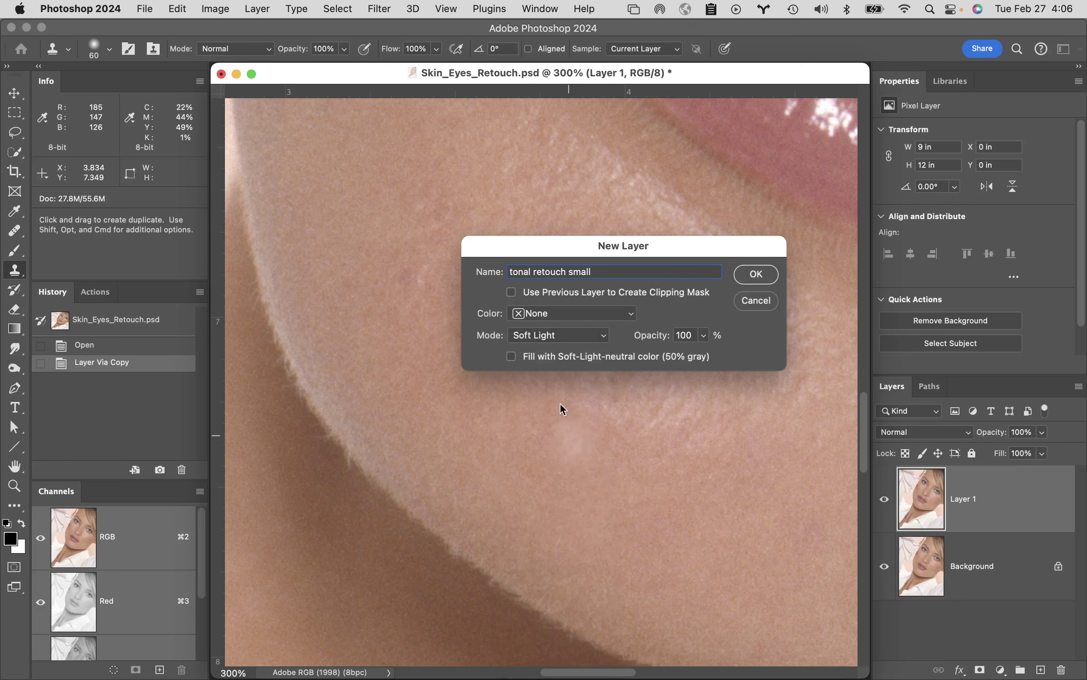
{"action": "left_click", "coordinate": [512, 357]}
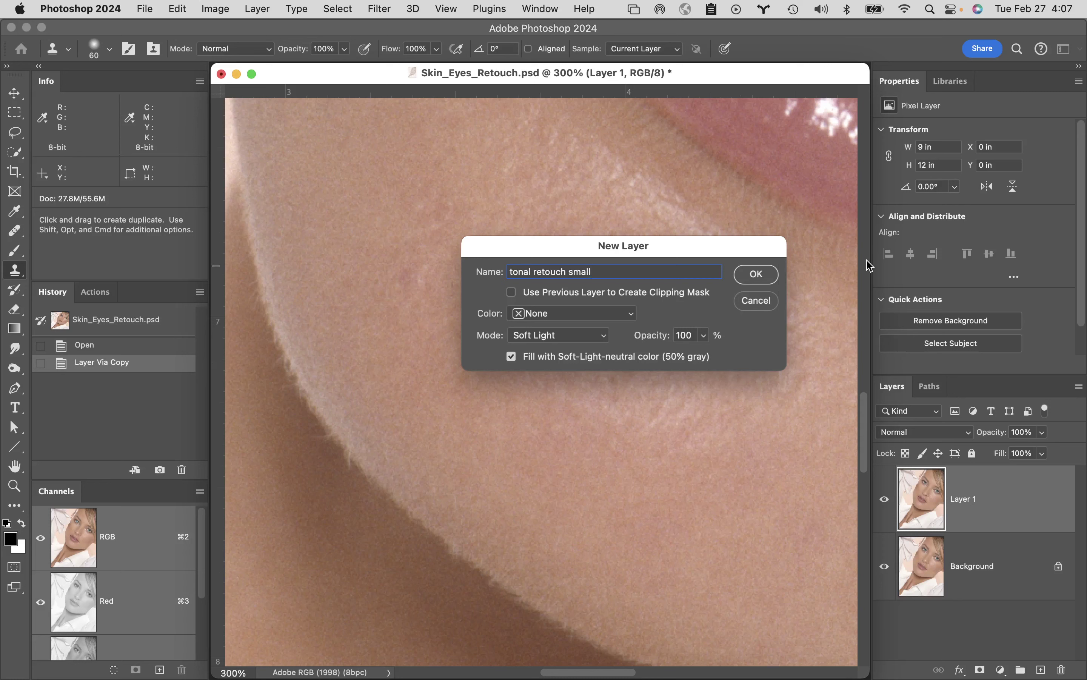
{"action": "left_click", "coordinate": [764, 274]}
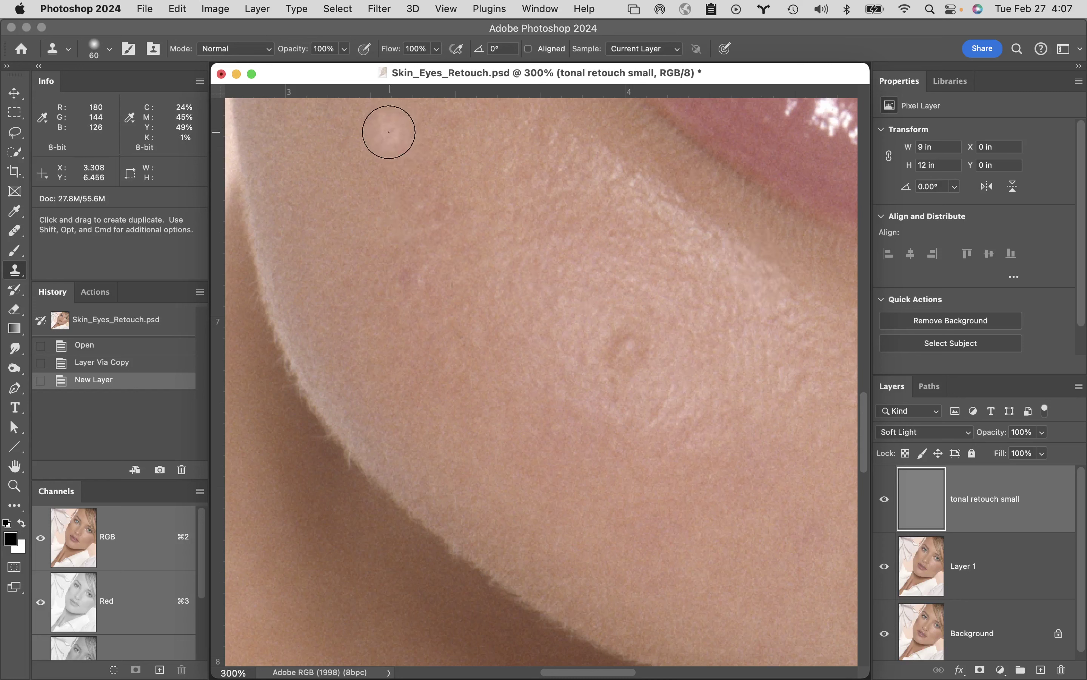
Step: Switch to the Brush tool and set the Soft Round brush's hardness to 0%
{"action": "key", "text": "b"}
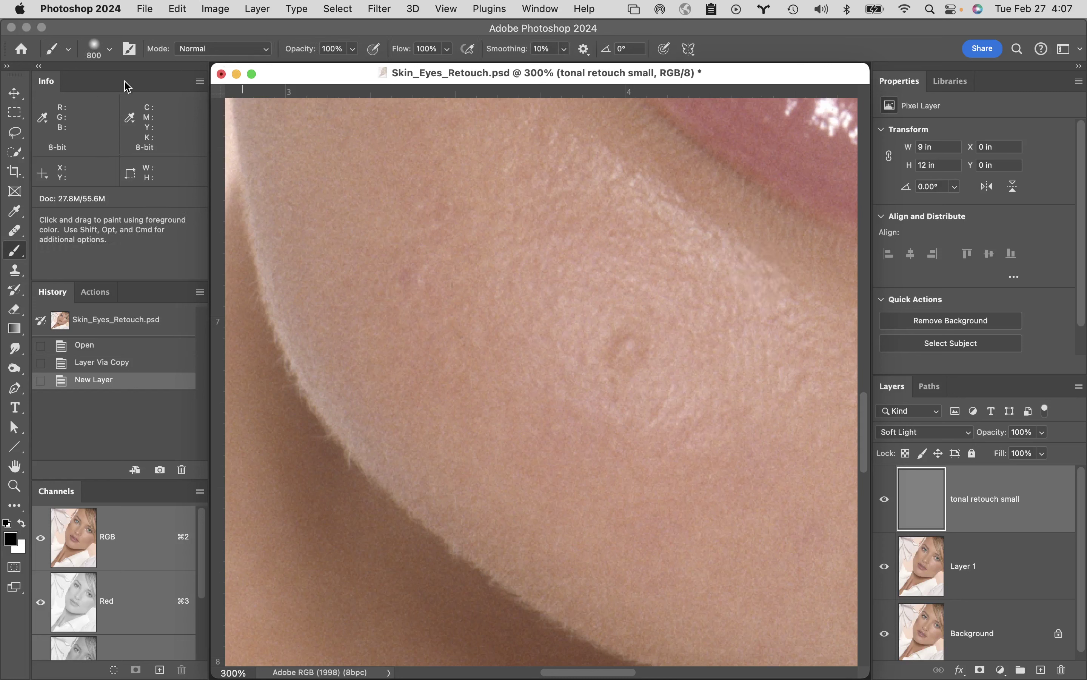
{"action": "left_click", "coordinate": [109, 49]}
{"action": "left_click", "coordinate": [85, 130]}
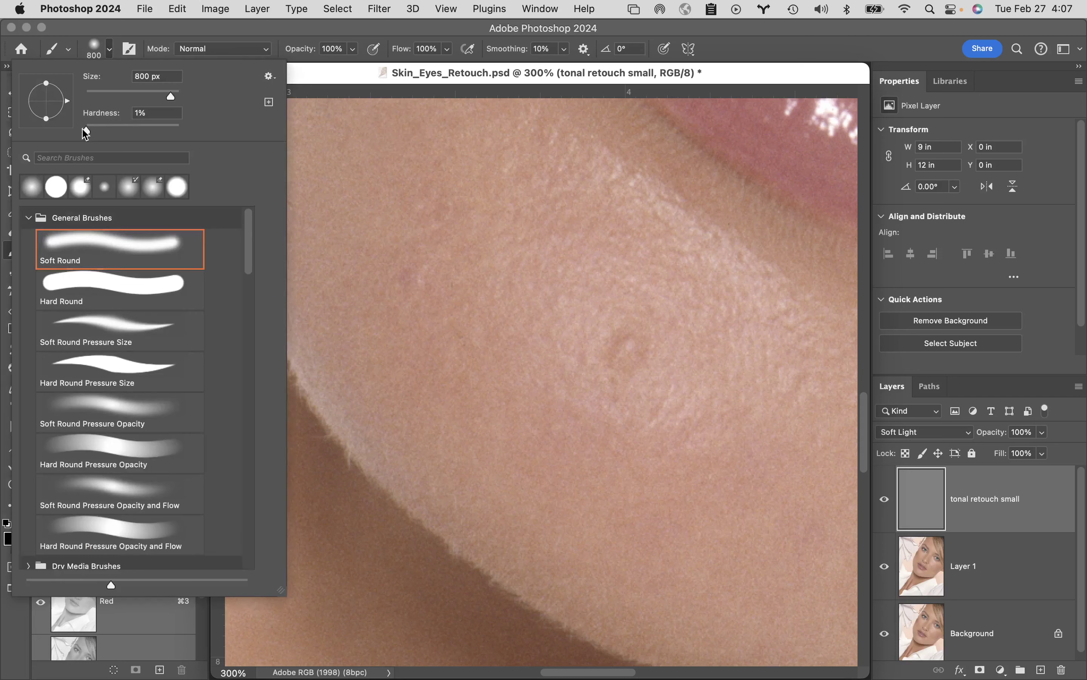
{"action": "left_click", "coordinate": [338, 9]}
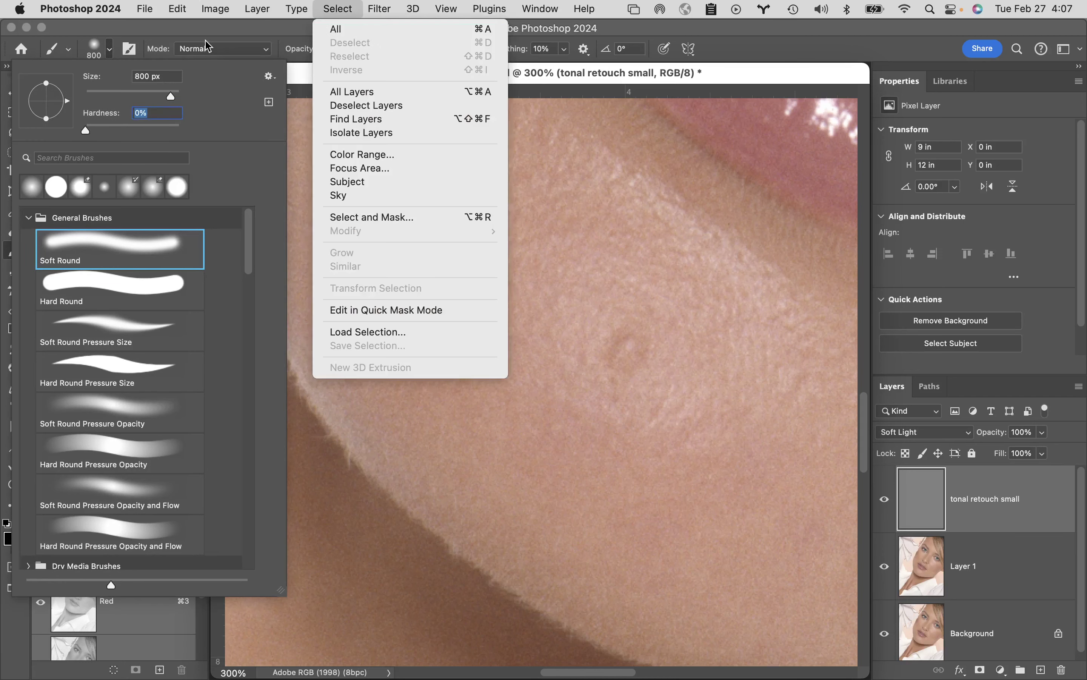
{"action": "key", "text": "Escape"}
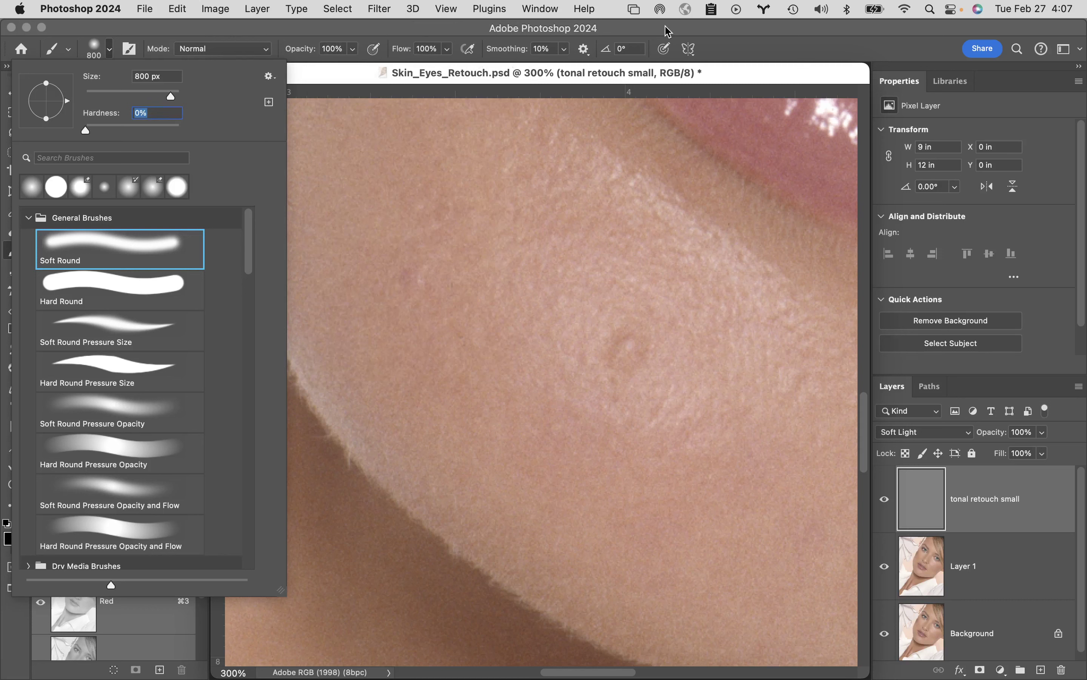
{"action": "key", "text": "Return"}
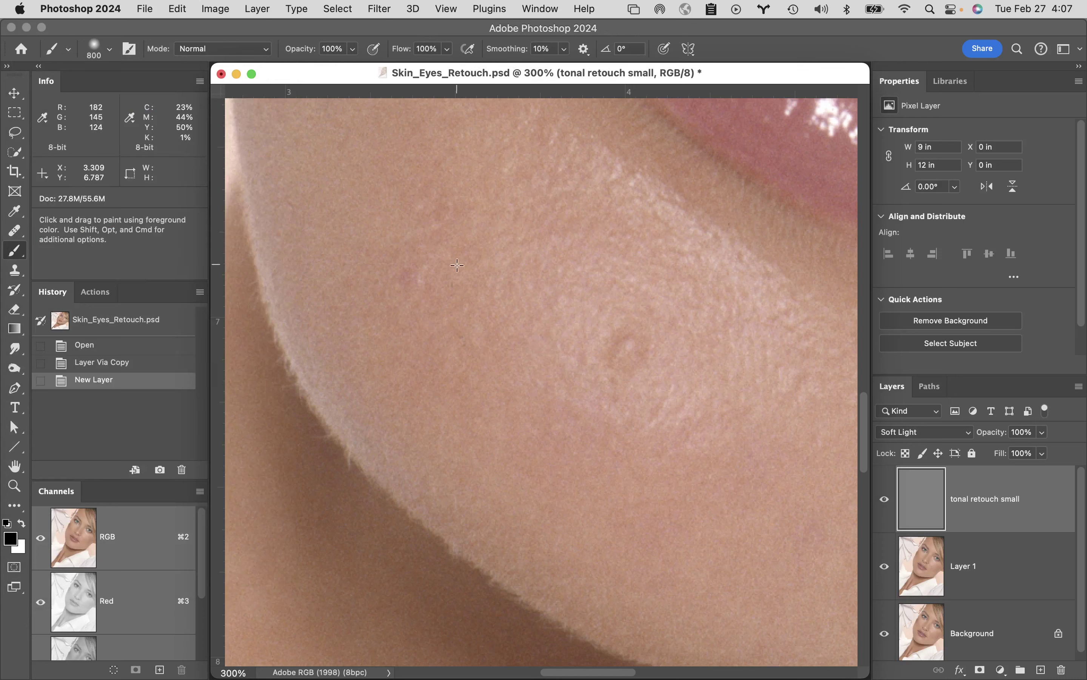
Step: Reduce the brush size to 30 px
{"action": "key", "text": "bracketleft"}
{"action": "key", "text": "bracketleft"}
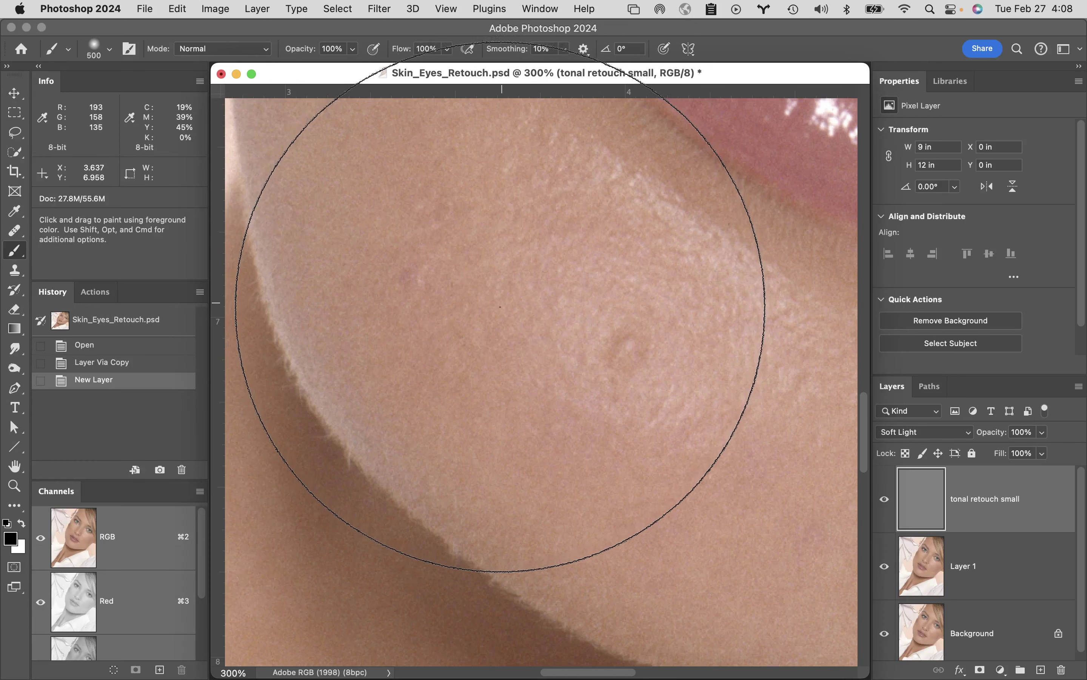
{"action": "key", "text": "bracketleft"}
{"action": "key", "text": "bracketleft"}
{"action": "key", "text": "bracketleft"}
{"action": "key", "text": "bracketleft"}
{"action": "key", "text": "bracketleft"}
{"action": "key", "text": "bracketleft"}
{"action": "key", "text": "bracketleft"}
{"action": "key", "text": "bracketleft"}
{"action": "key", "text": "bracketleft"}
{"action": "key", "text": "bracketleft"}
{"action": "key", "text": "bracketleft"}
{"action": "key", "text": "bracketleft"}
{"action": "key", "text": "bracketleft"}
{"action": "key", "text": "bracketleft"}
{"action": "key", "text": "bracketleft"}
{"action": "key", "text": "bracketleft"}
{"action": "key", "text": "bracketleft"}
{"action": "key", "text": "bracketleft"}
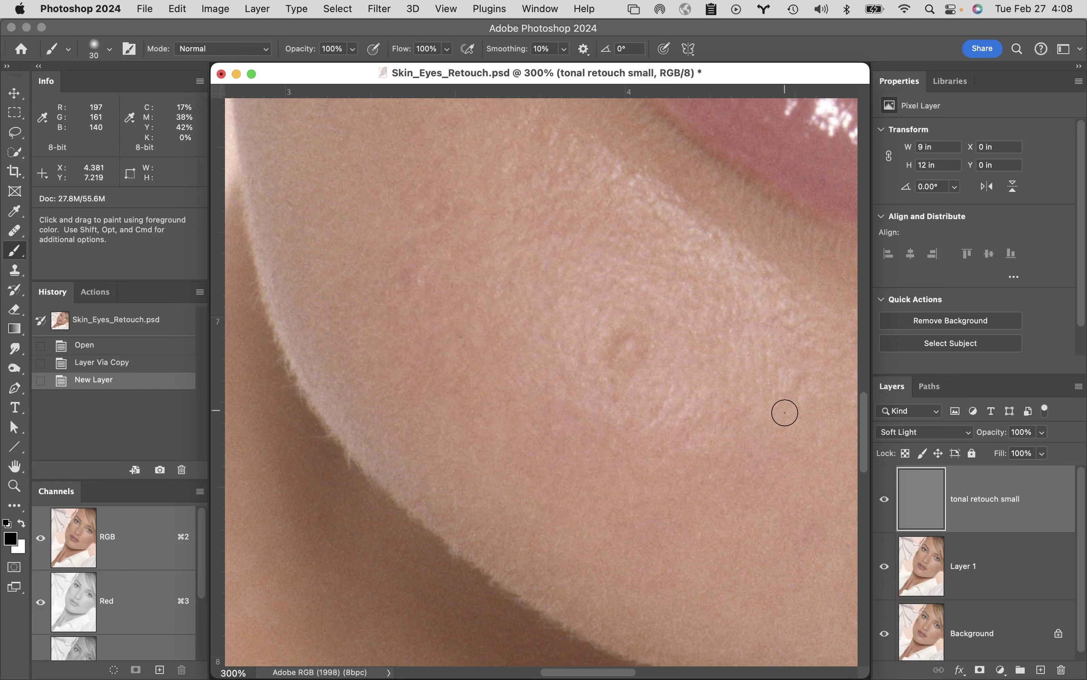
Step: Try a black stroke and a parallel white stroke down the chin on the "tonal retouch small" layer, and undo both
{"action": "left_click_drag", "start_coordinate": [498, 204], "coordinate": [521, 474]}
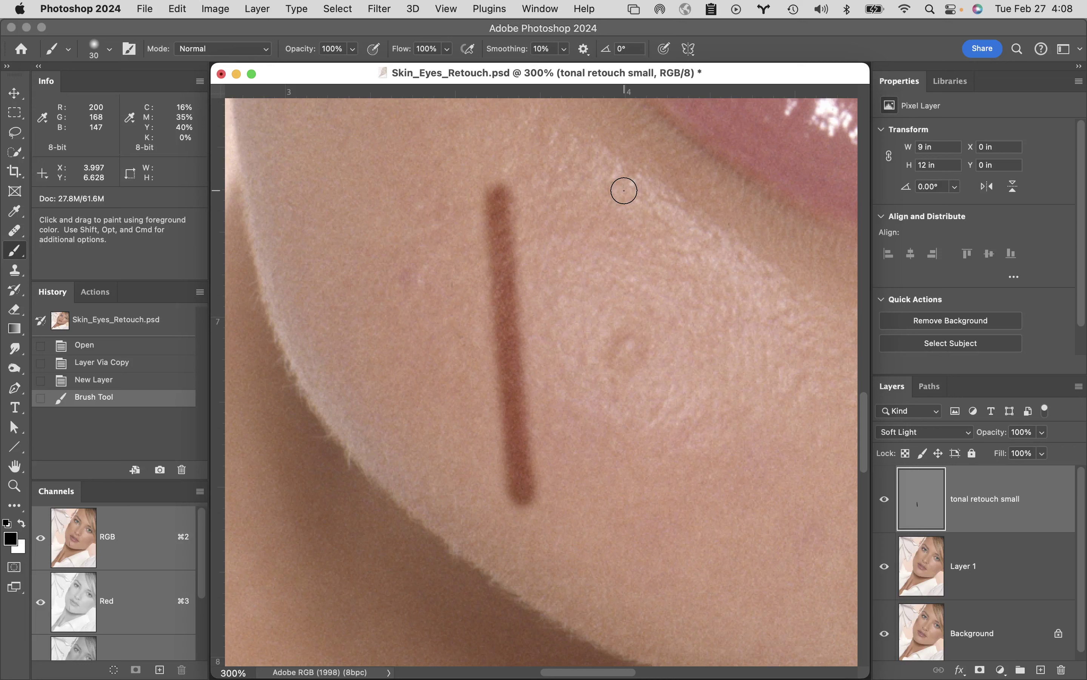
{"action": "key", "text": "x"}
{"action": "left_click_drag", "start_coordinate": [439, 199], "coordinate": [471, 490]}
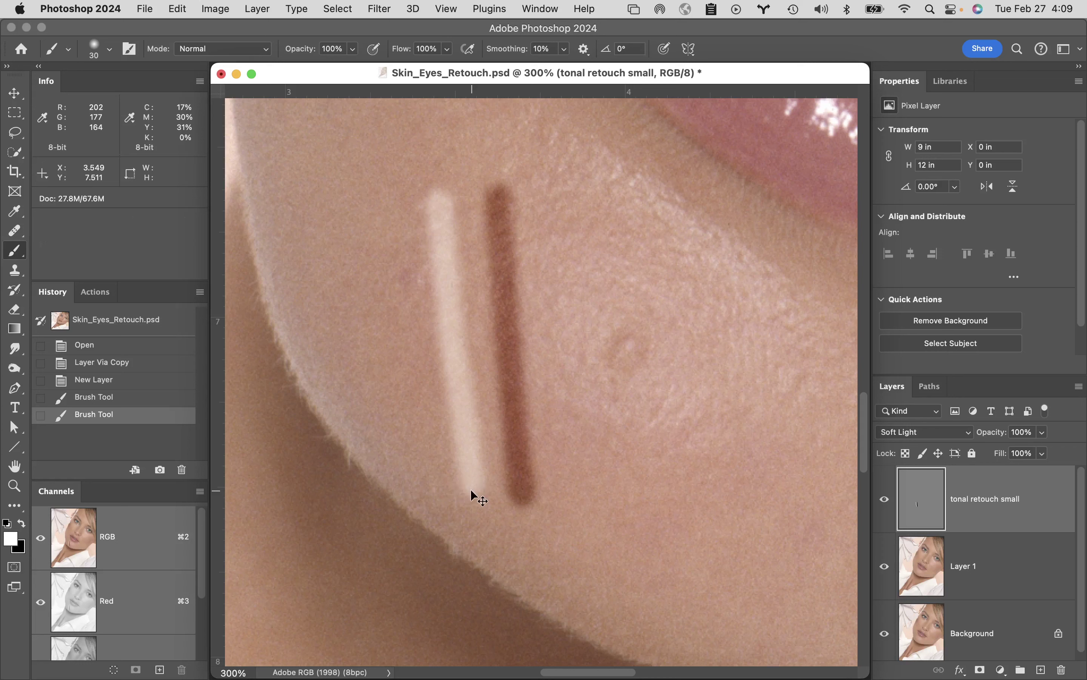
{"action": "key", "text": "super+z"}
{"action": "key", "text": "super+z"}
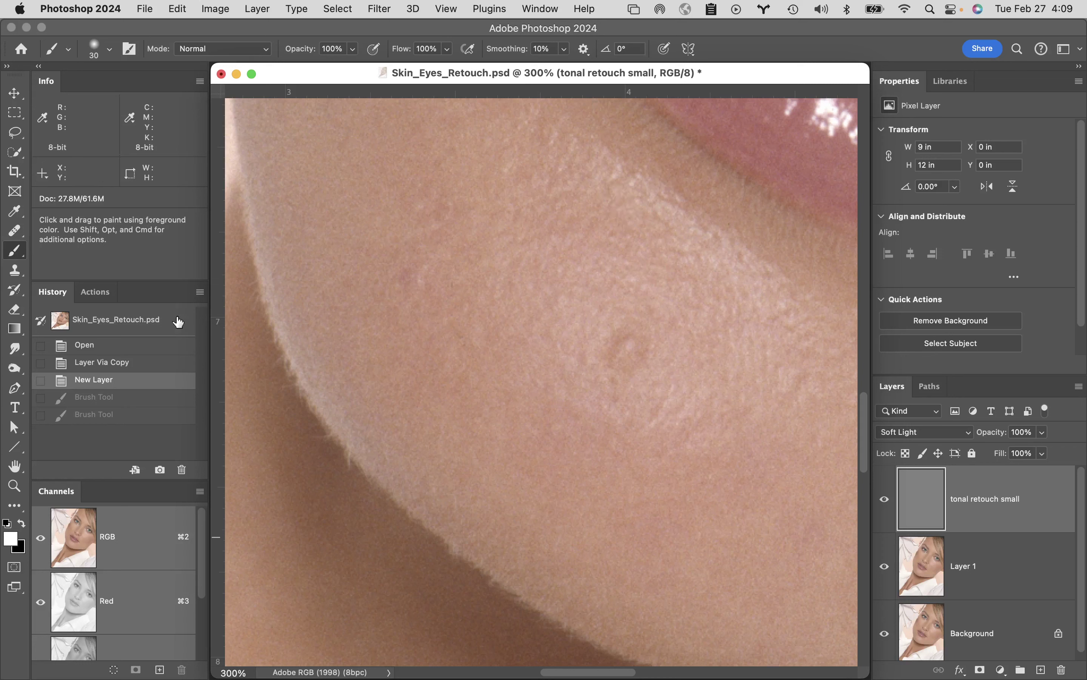
Step: Sample skin tones from several spots around the chin as candidate foreground colors in the Color Picker
{"action": "left_click", "coordinate": [11, 539]}
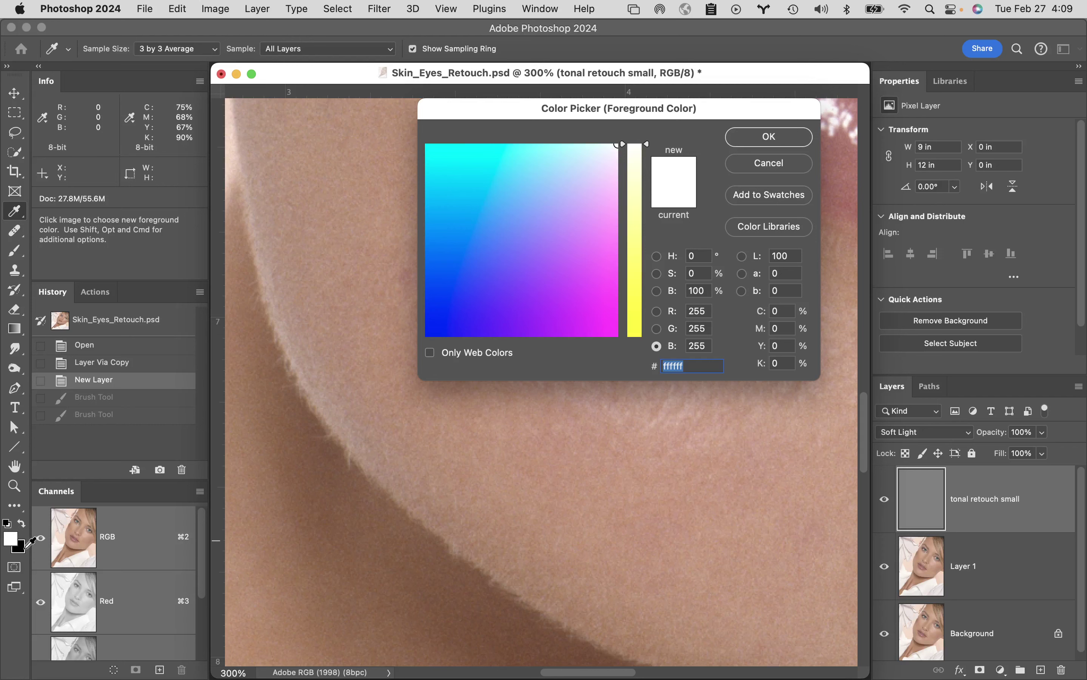
{"action": "left_click_drag", "start_coordinate": [511, 105], "coordinate": [791, 125]}
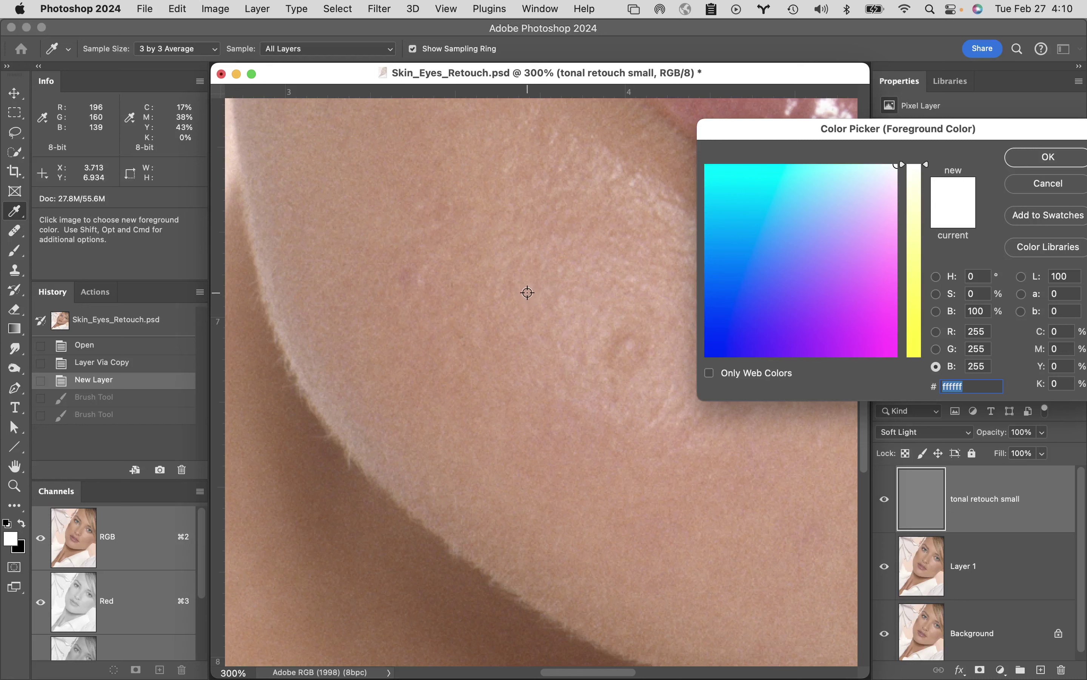
{"action": "left_click", "coordinate": [531, 453]}
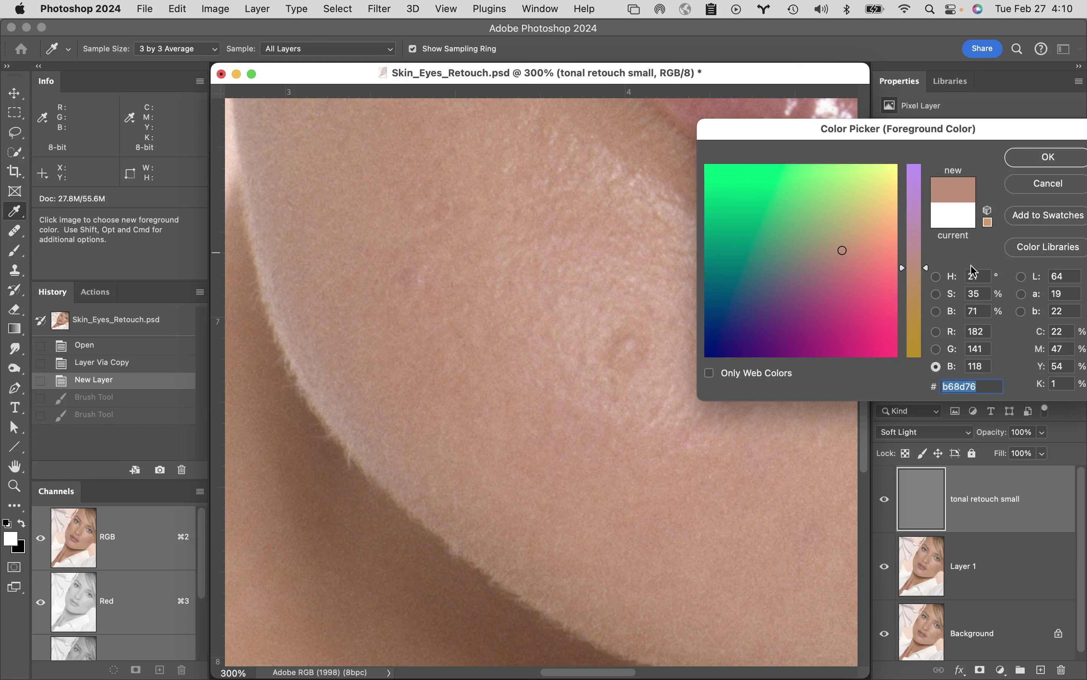
{"action": "left_click_drag", "start_coordinate": [981, 126], "coordinate": [709, 60]}
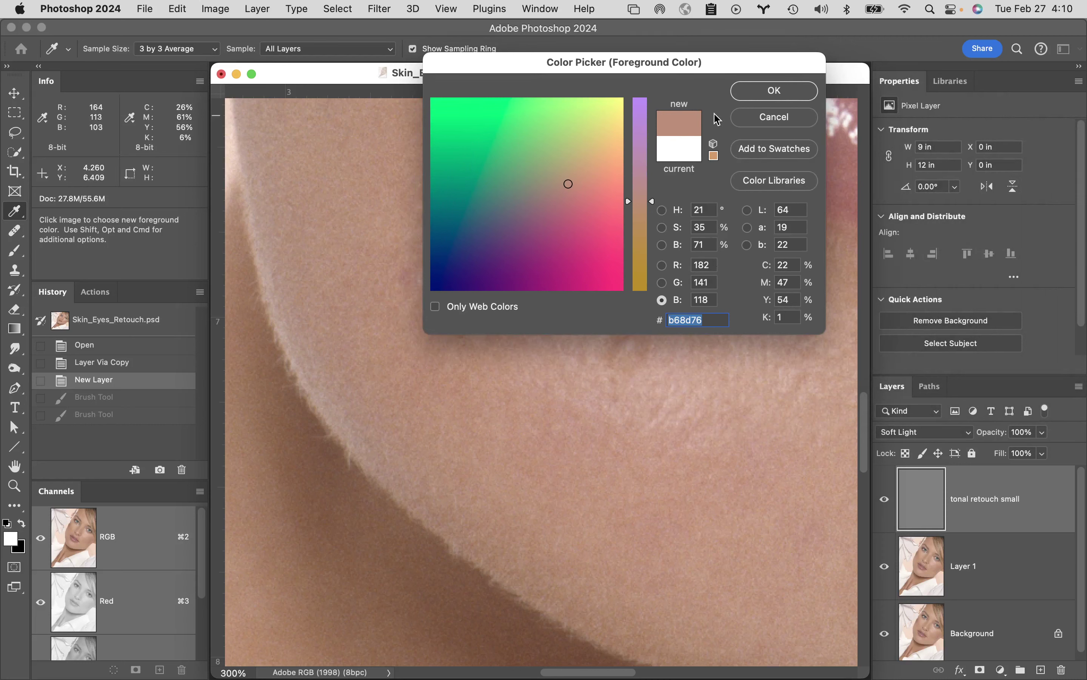
{"action": "left_click_drag", "start_coordinate": [724, 66], "coordinate": [634, 70]}
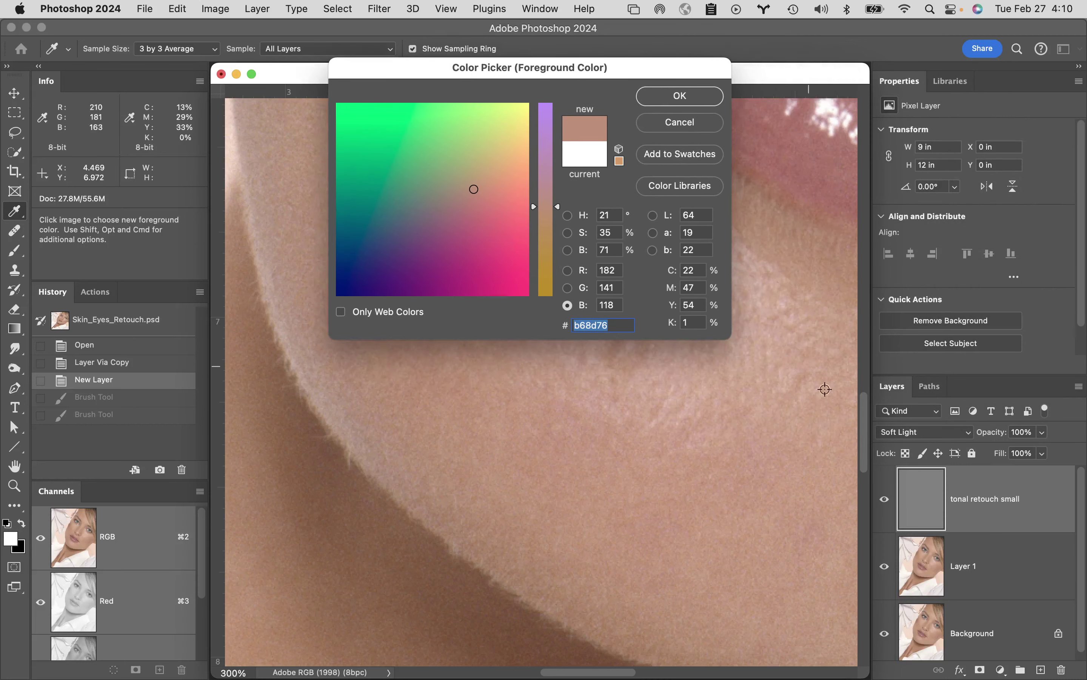
{"action": "left_click", "coordinate": [833, 494]}
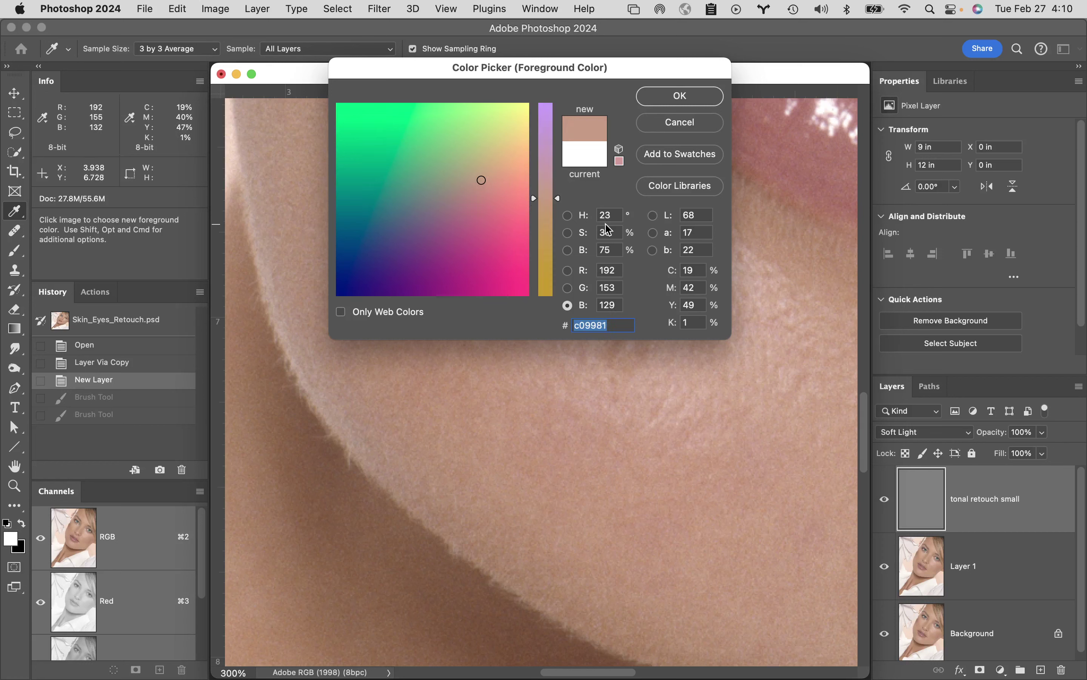
{"action": "left_click", "coordinate": [285, 141]}
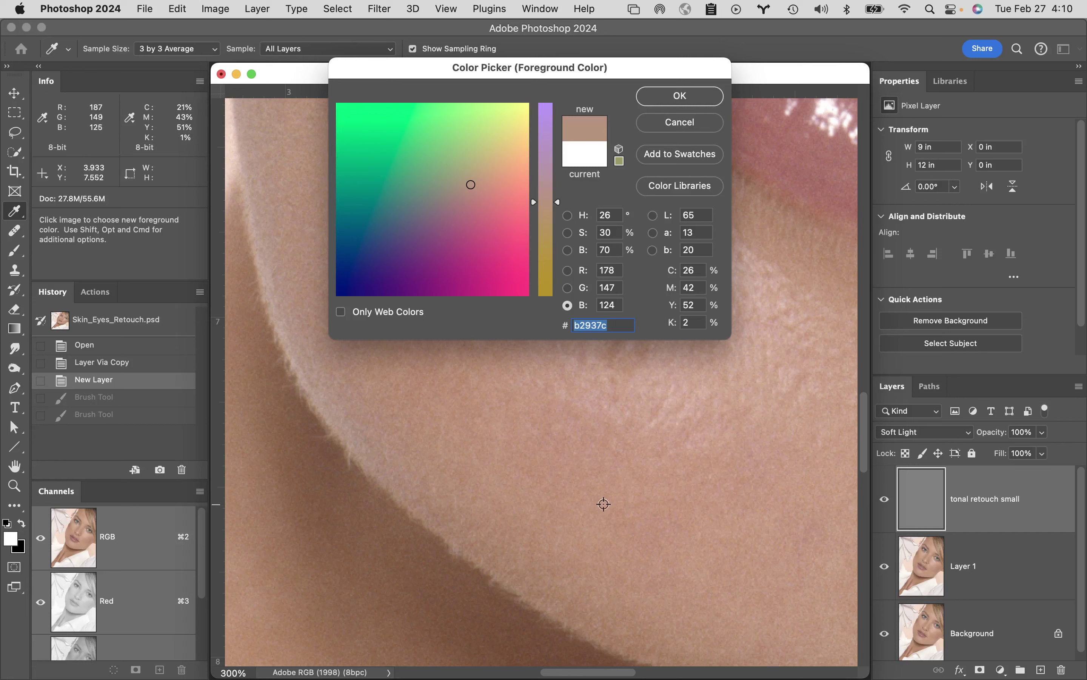
{"action": "mouse_move", "coordinate": [605, 500]}
{"action": "left_mouse_down"}
{"action": "mouse_move", "coordinate": [619, 491]}
{"action": "mouse_move", "coordinate": [607, 494]}
{"action": "left_mouse_up"}
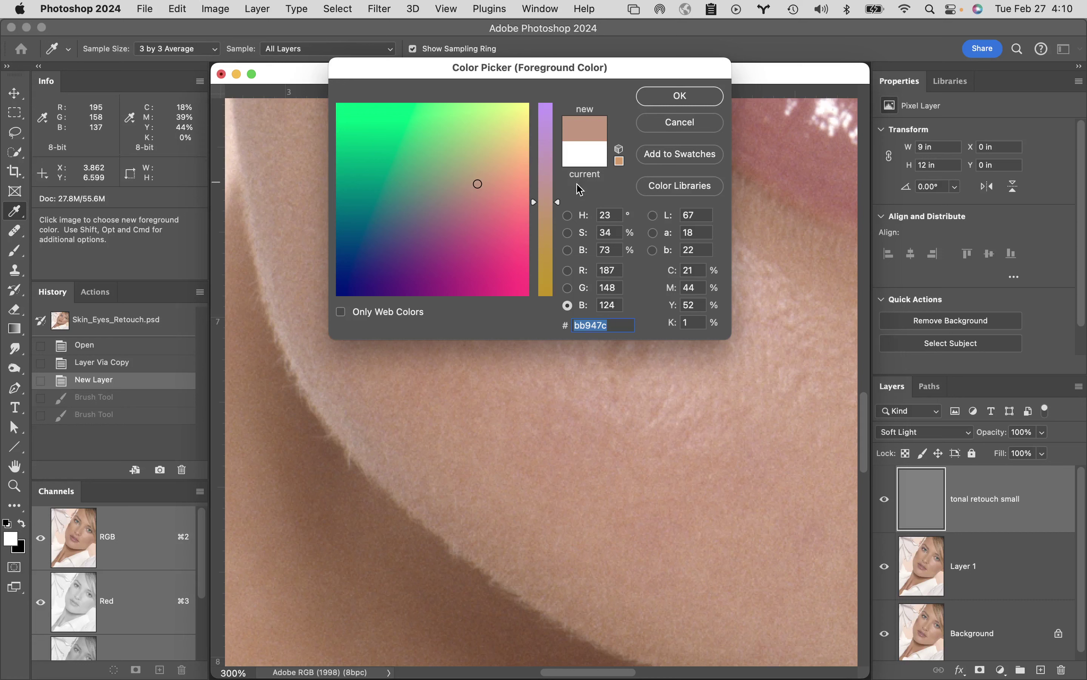
Step: Try raising the sampled skin color to 94% brightness and lowering its saturation to 14%, and cancel the foreground color change
{"action": "left_click", "coordinate": [568, 250]}
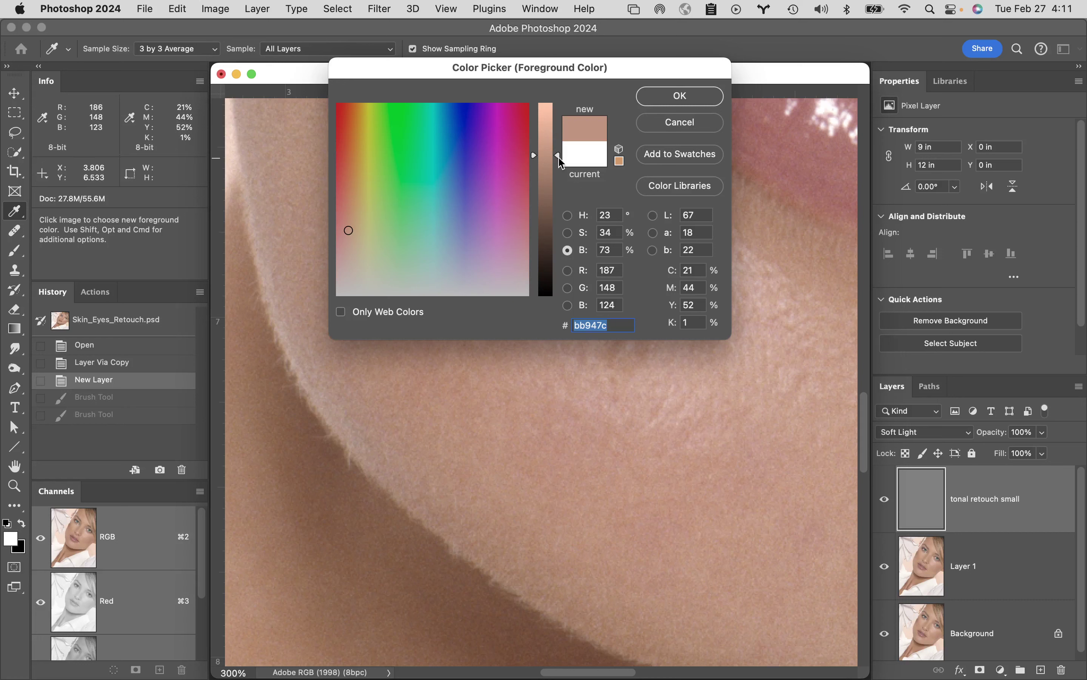
{"action": "left_click_drag", "start_coordinate": [561, 158], "coordinate": [561, 119]}
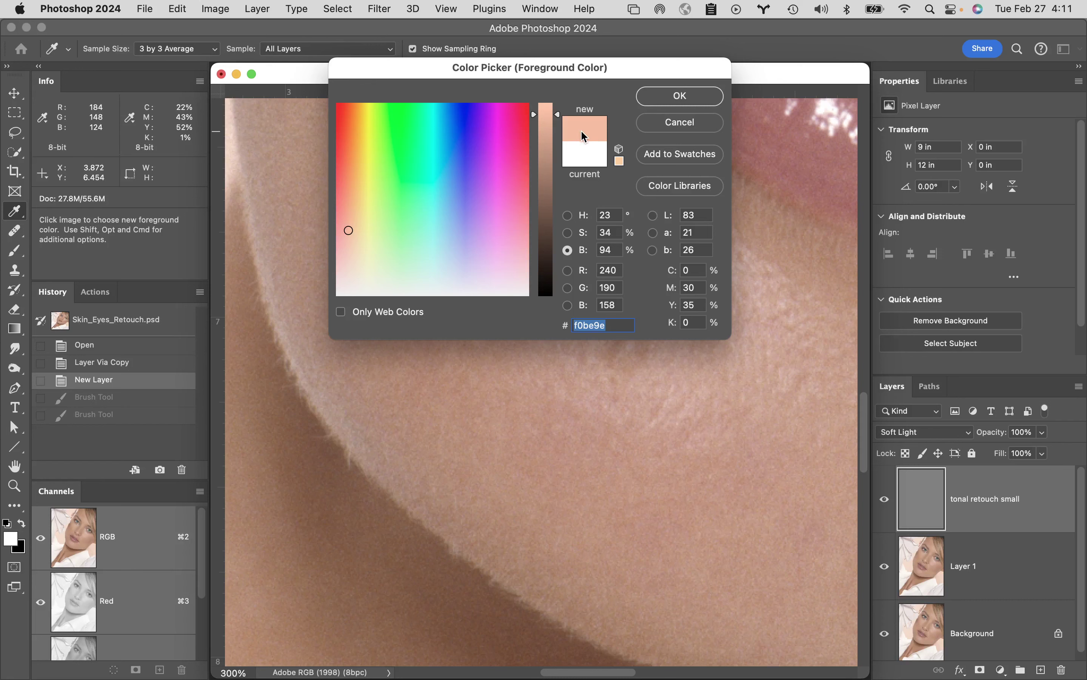
{"action": "left_click", "coordinate": [567, 233]}
{"action": "left_click_drag", "start_coordinate": [557, 230], "coordinate": [555, 271]}
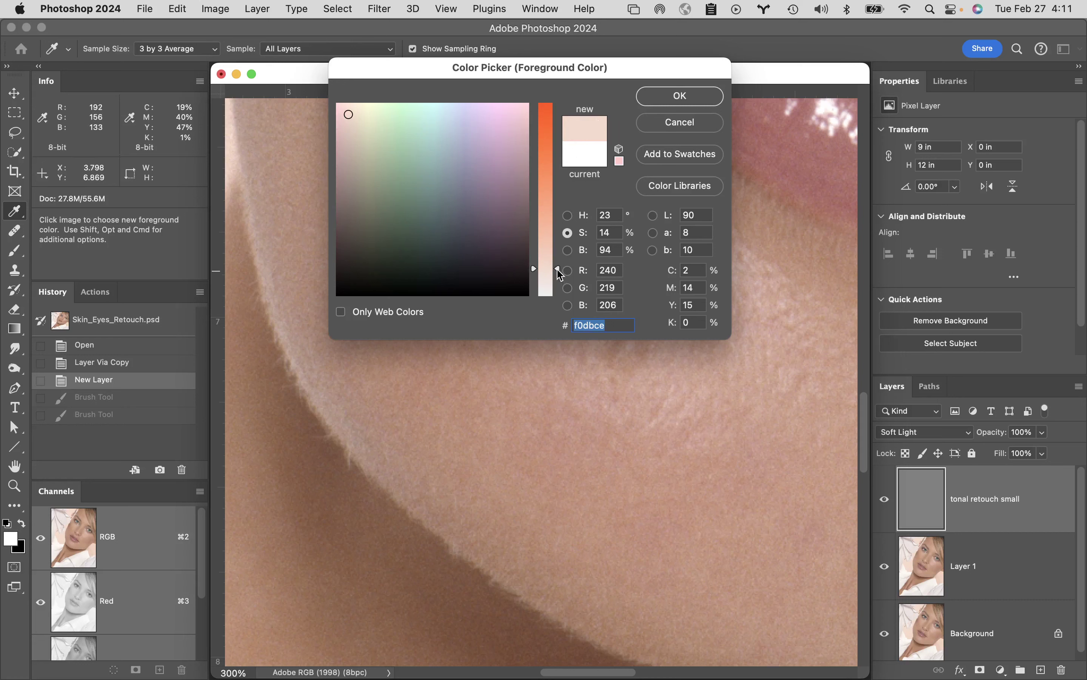
{"action": "left_click_drag", "start_coordinate": [558, 268], "coordinate": [558, 311]}
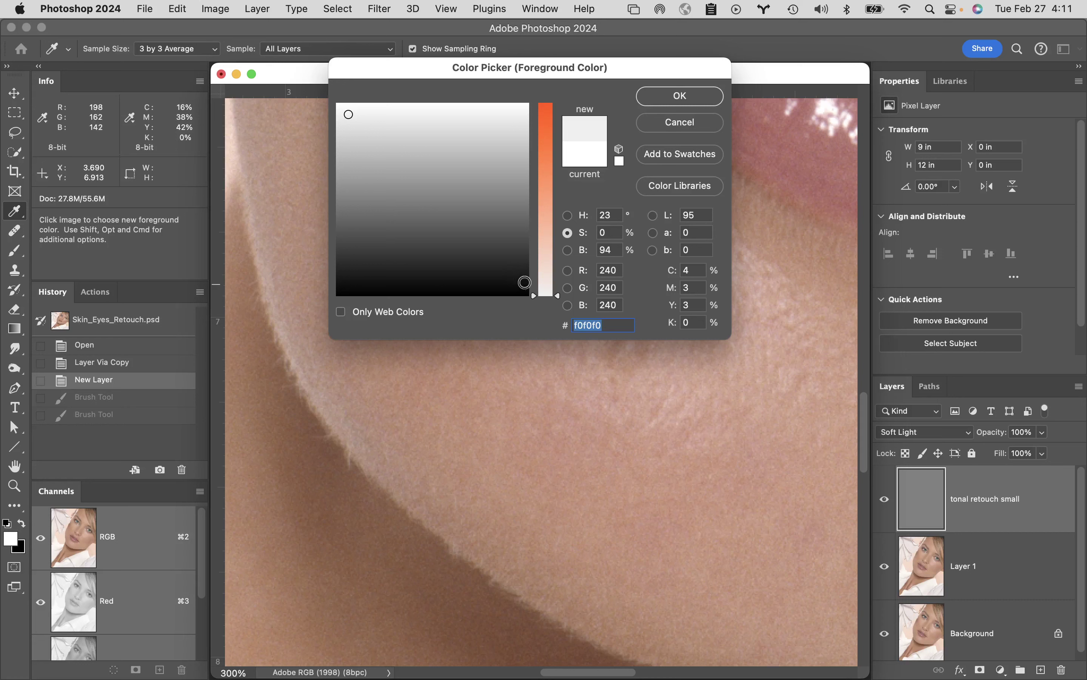
{"action": "left_click_drag", "start_coordinate": [557, 296], "coordinate": [552, 269]}
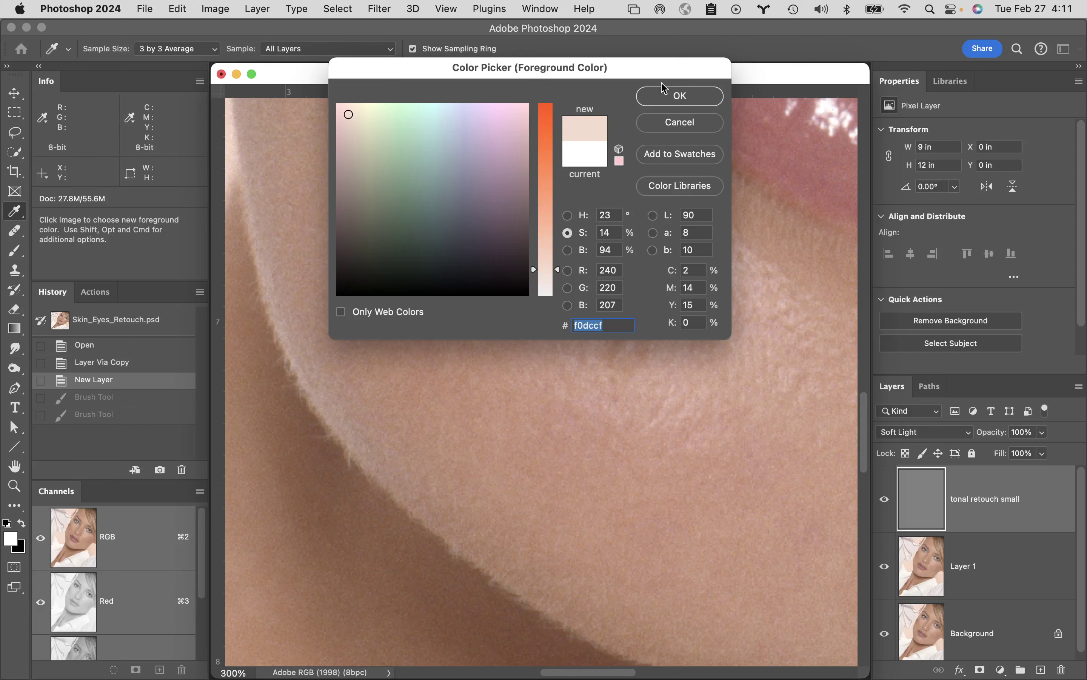
{"action": "left_click", "coordinate": [679, 128]}
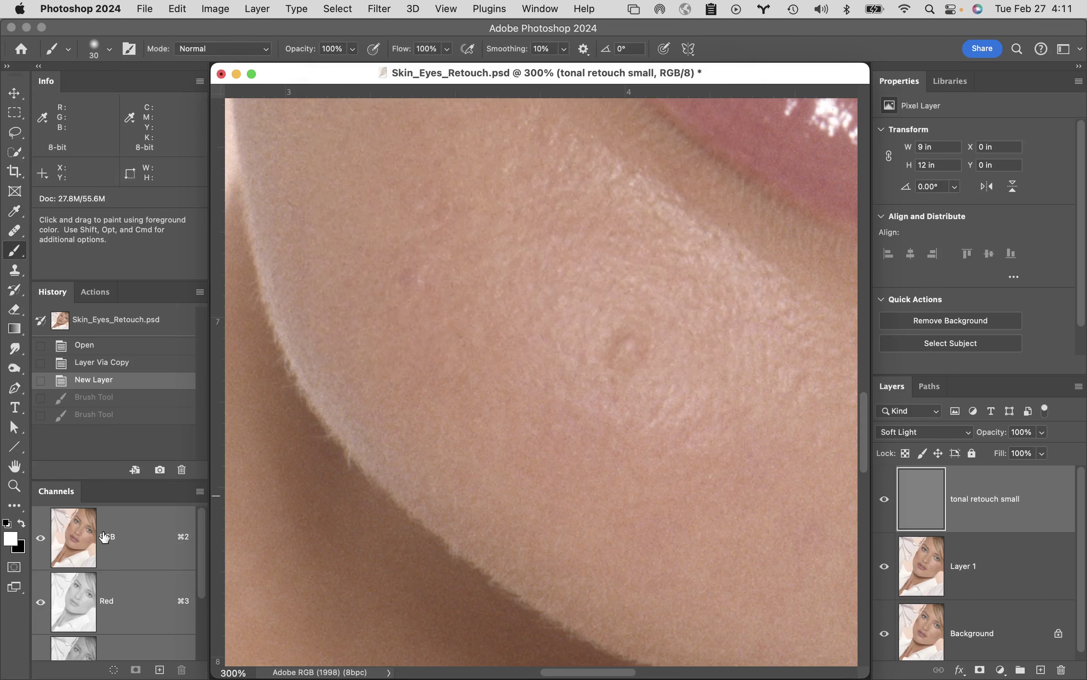
{"action": "left_click", "coordinate": [10, 542]}
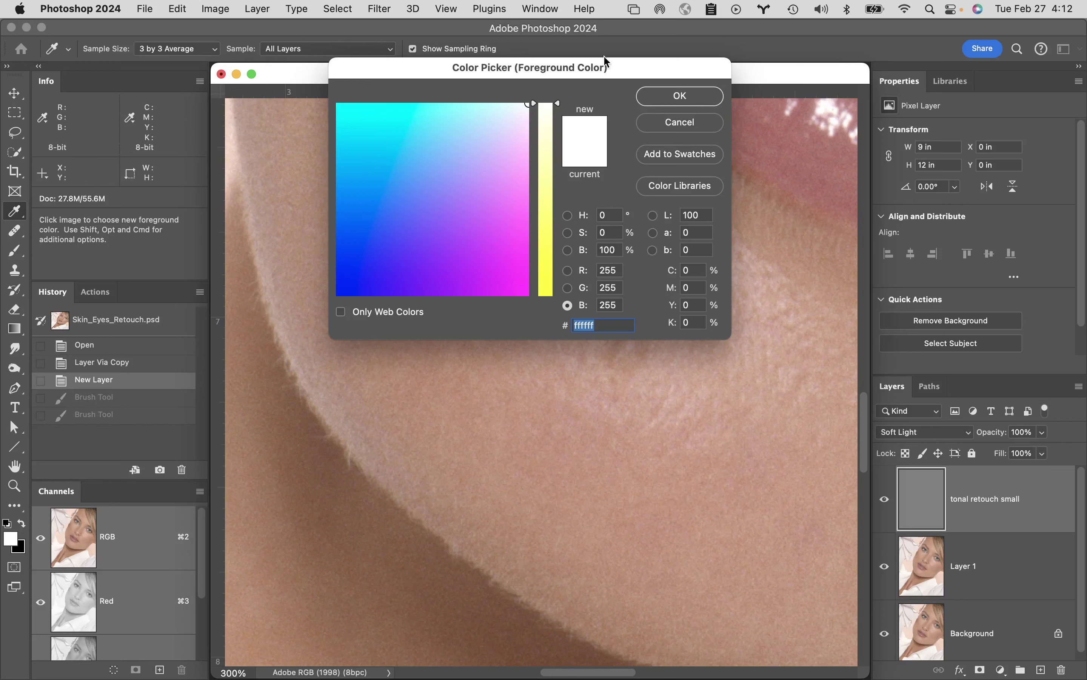
{"action": "left_click", "coordinate": [668, 127]}
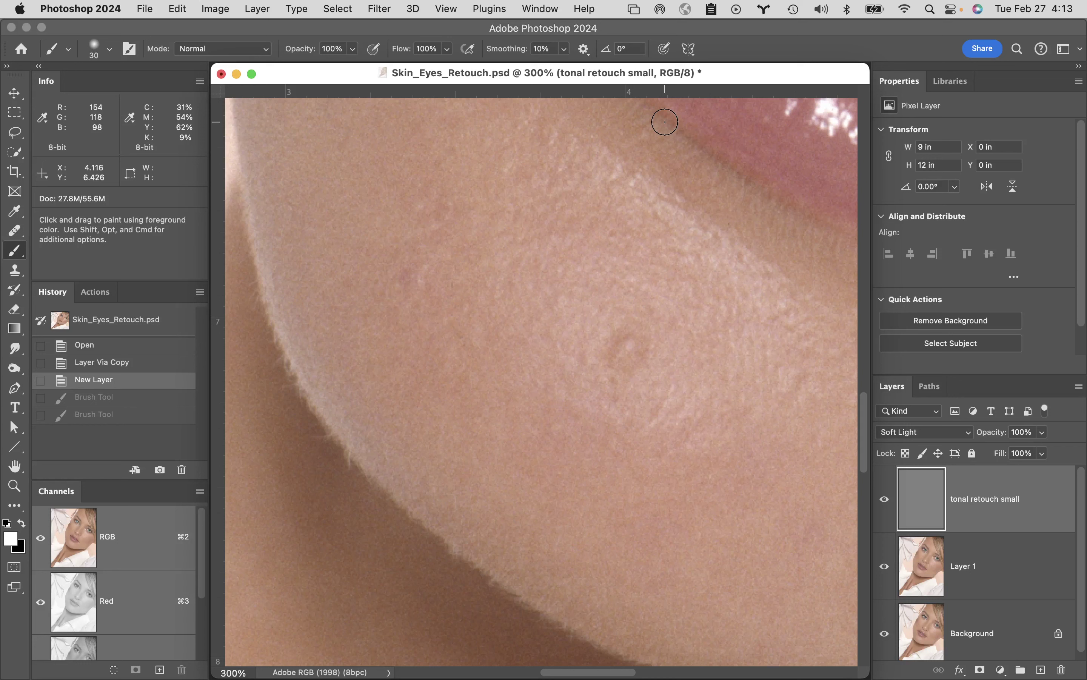
{"action": "key", "text": "super"}
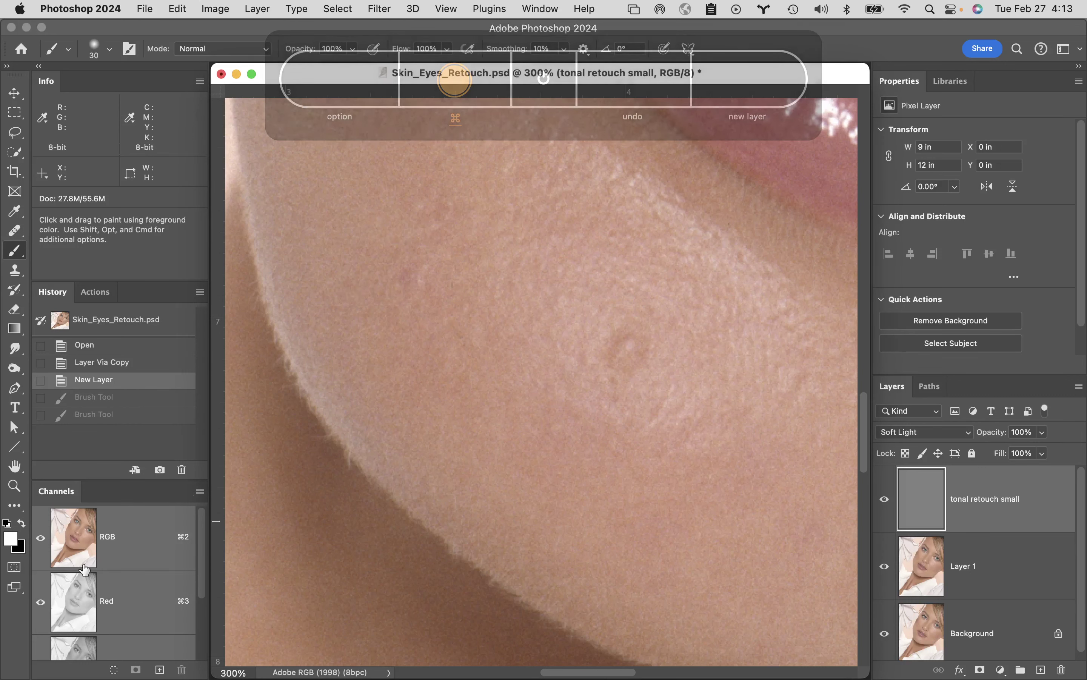
Step: Set the foreground colour to a light skin tone sampled from the chin, with brightness 94% and saturation 15%, for the Brush tool
{"action": "left_click", "coordinate": [9, 544]}
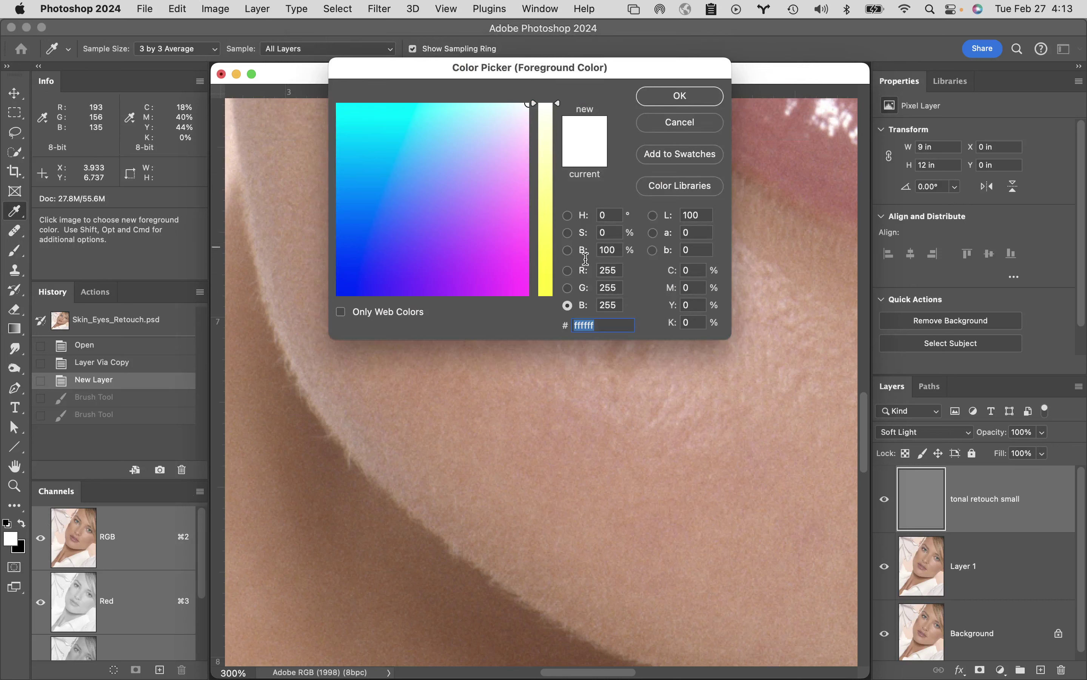
{"action": "left_click", "coordinate": [605, 496]}
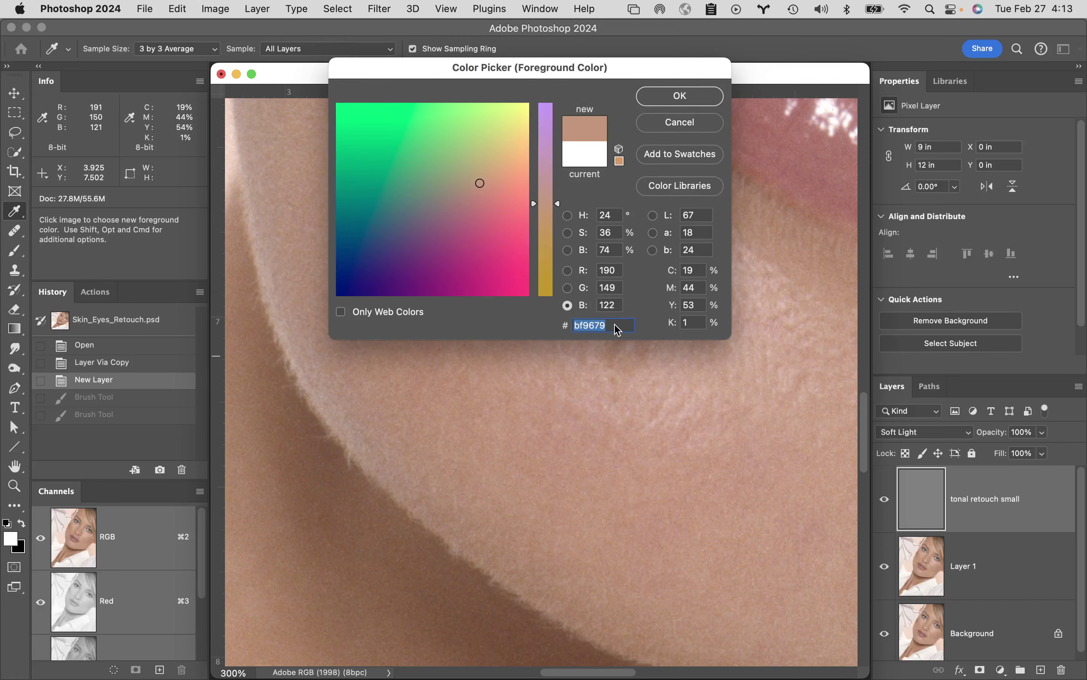
{"action": "left_click", "coordinate": [568, 250]}
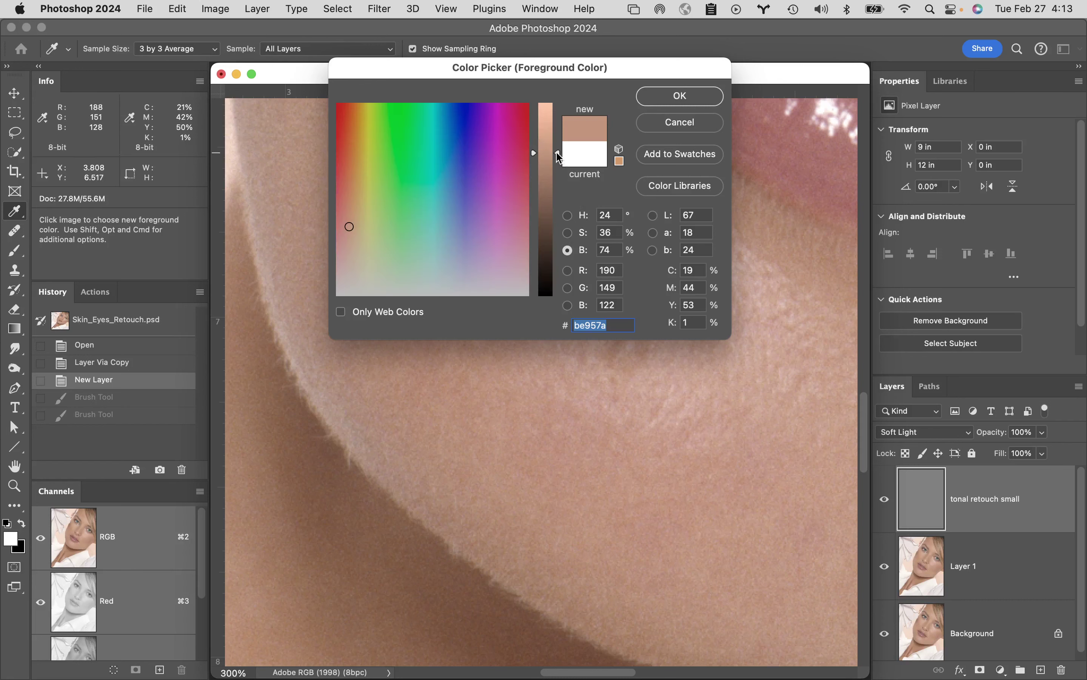
{"action": "left_click_drag", "start_coordinate": [560, 157], "coordinate": [559, 117]}
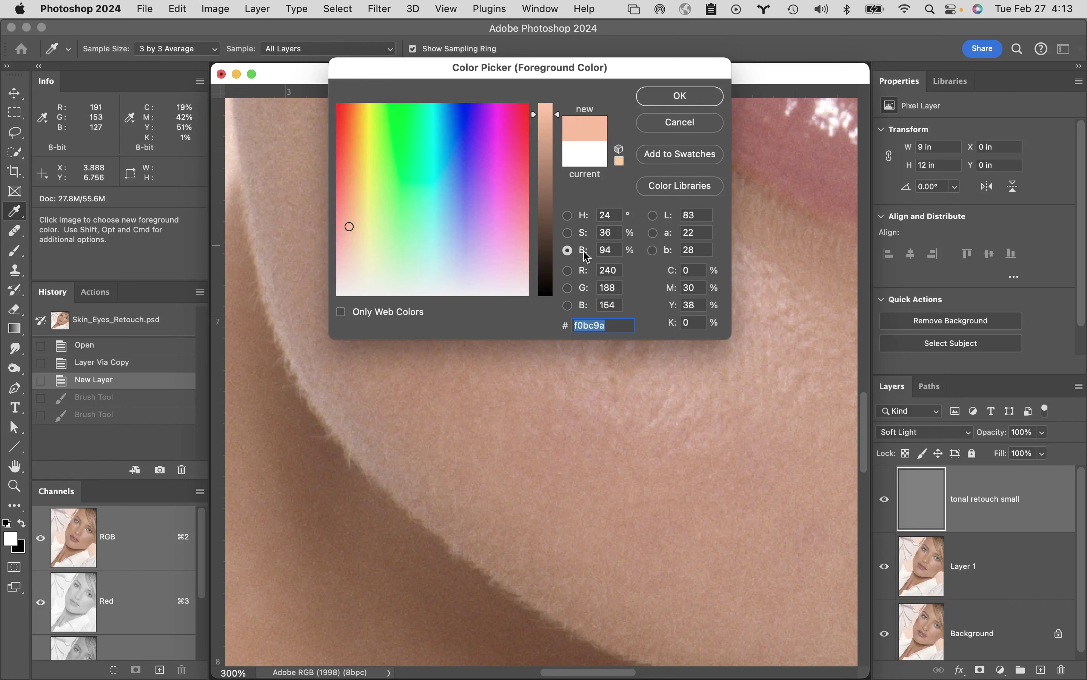
{"action": "left_click", "coordinate": [568, 233]}
{"action": "left_click_drag", "start_coordinate": [557, 258], "coordinate": [558, 266]}
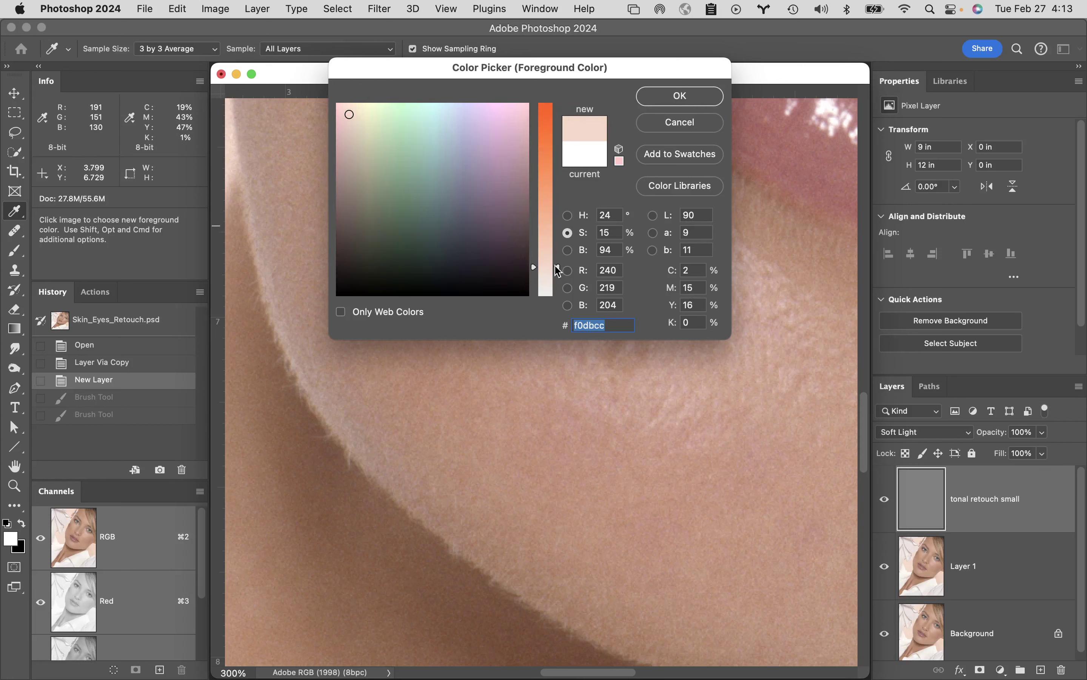
{"action": "left_click", "coordinate": [701, 97]}
{"action": "key", "text": "b"}
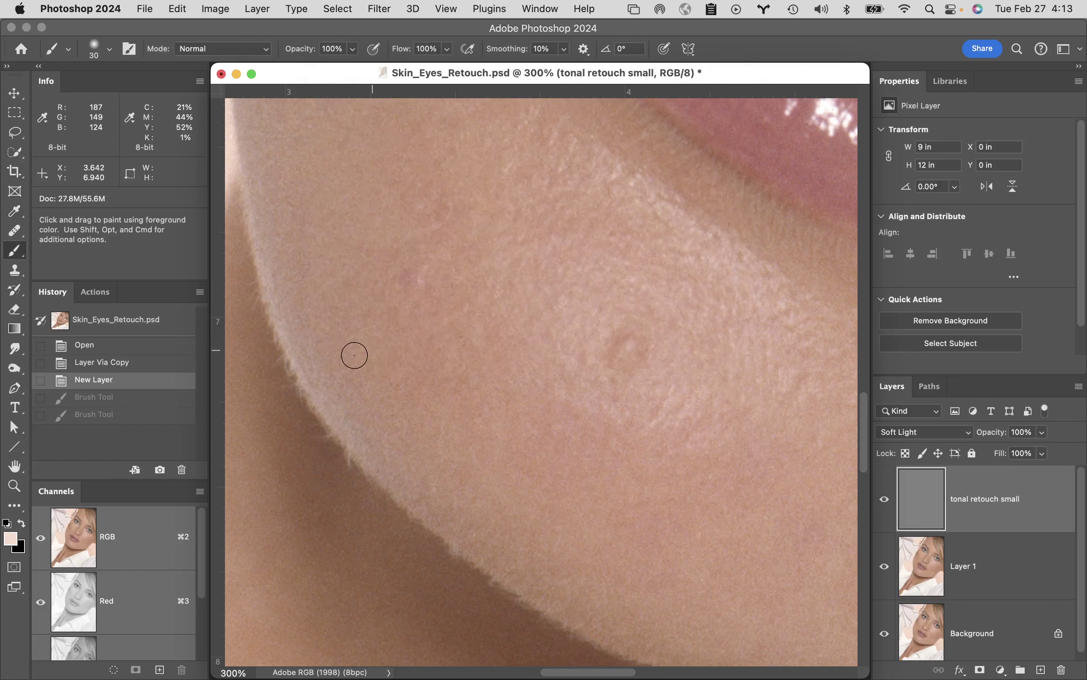
Step: Set the background colour to a dark skin tone sampled from the chin, with saturation 47% and brightness 11%
{"action": "left_click", "coordinate": [20, 553]}
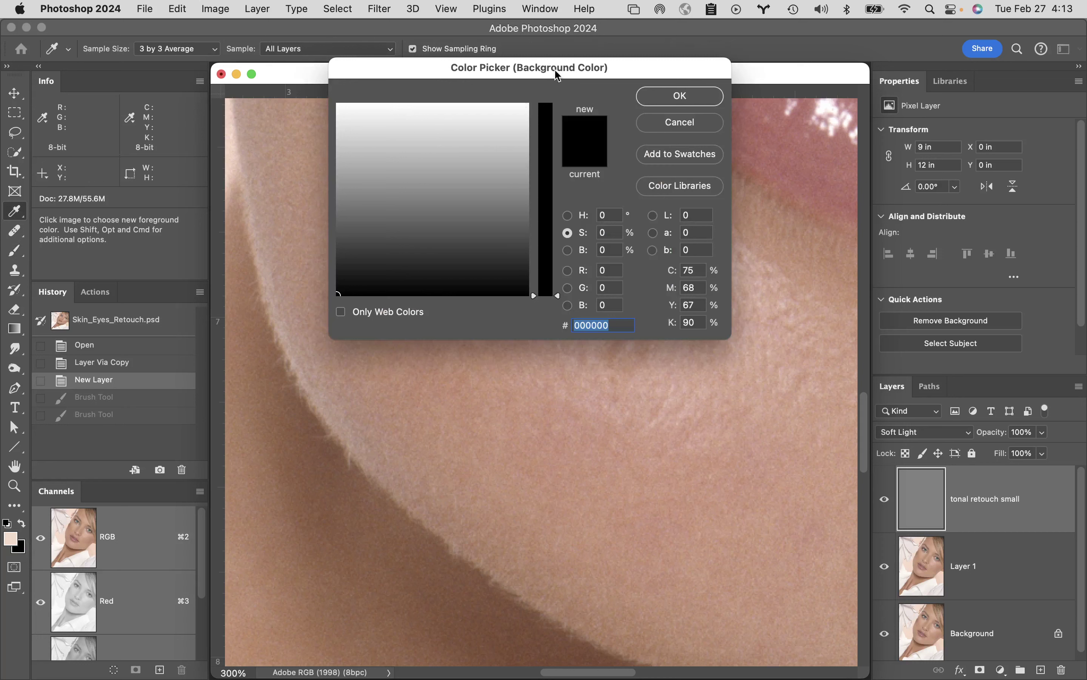
{"action": "left_click", "coordinate": [556, 463]}
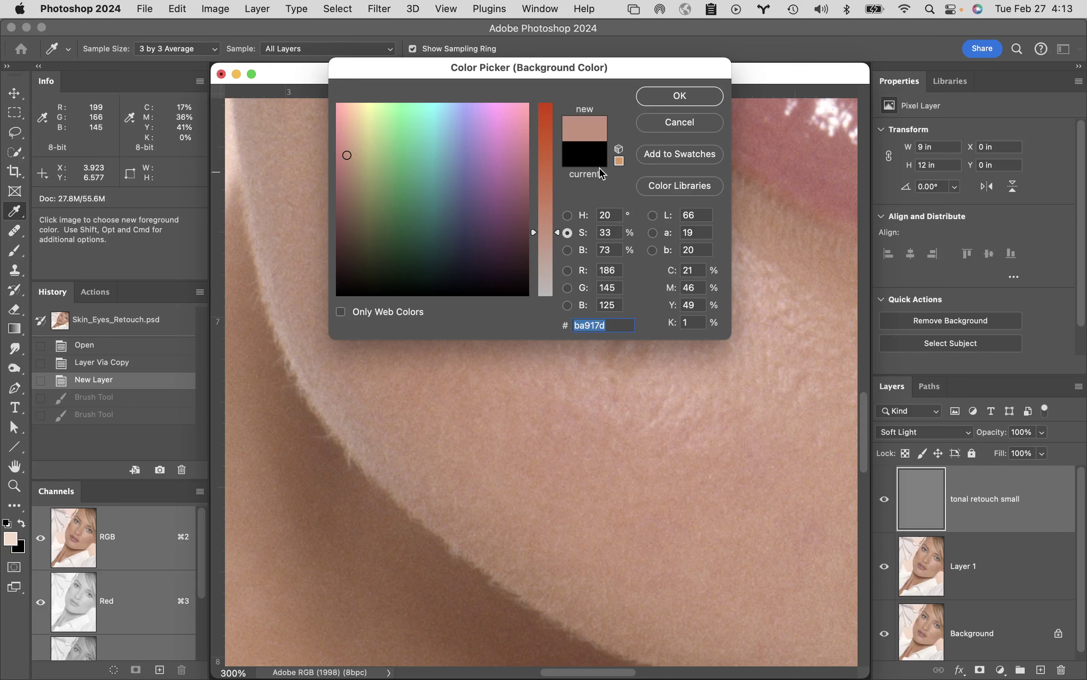
{"action": "left_click", "coordinate": [568, 250]}
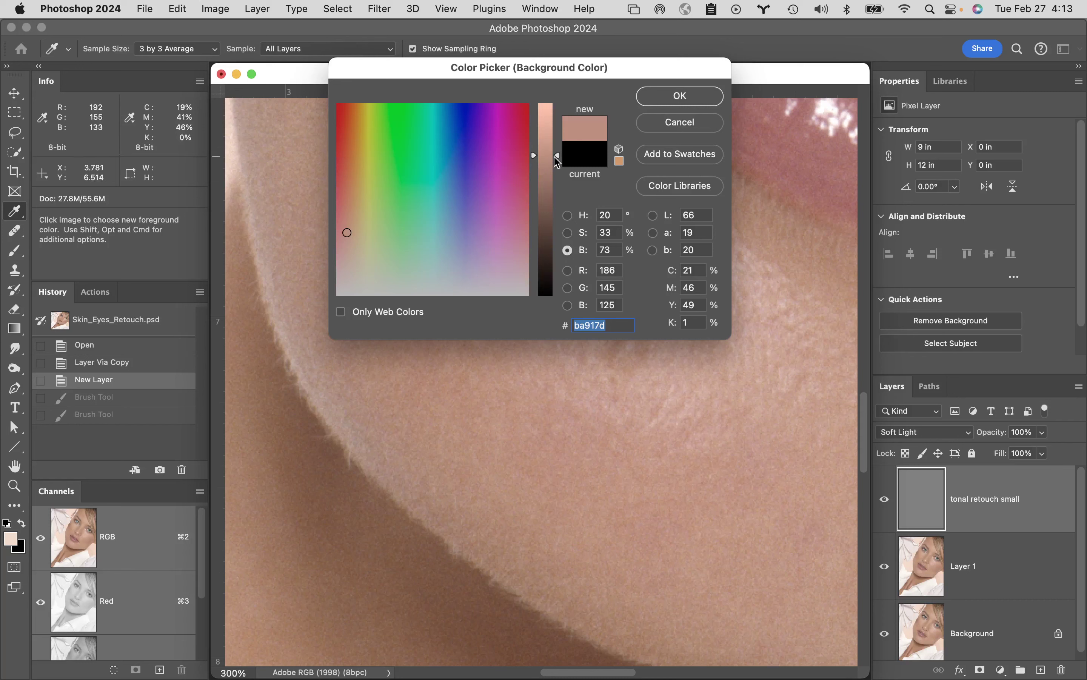
{"action": "left_click_drag", "start_coordinate": [554, 156], "coordinate": [556, 272]}
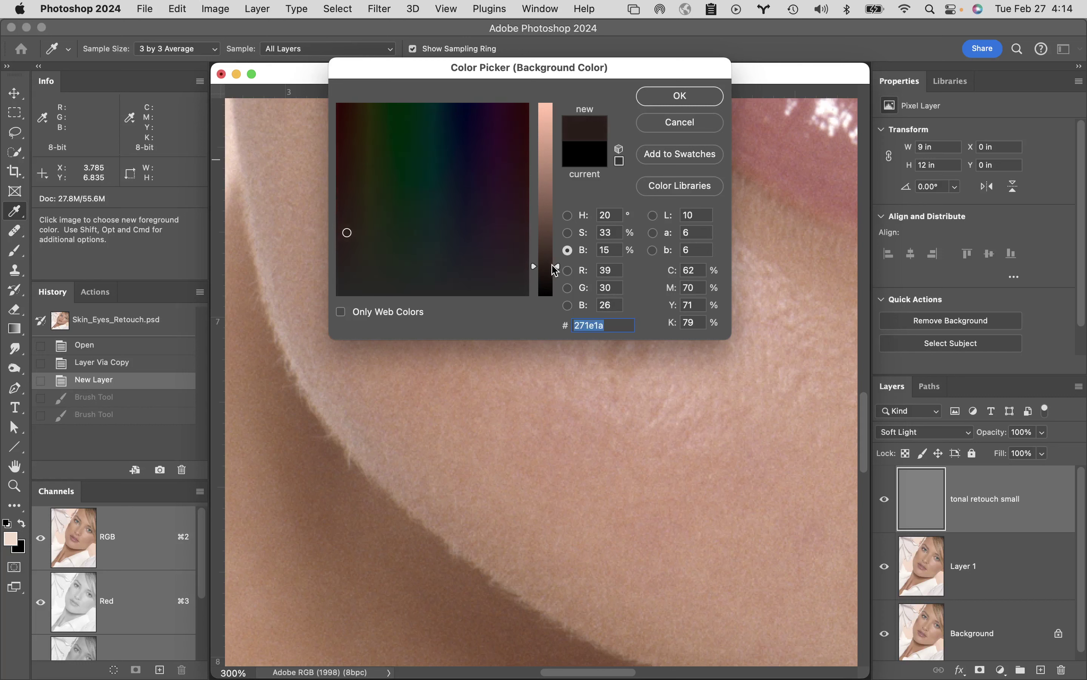
{"action": "left_click", "coordinate": [569, 233]}
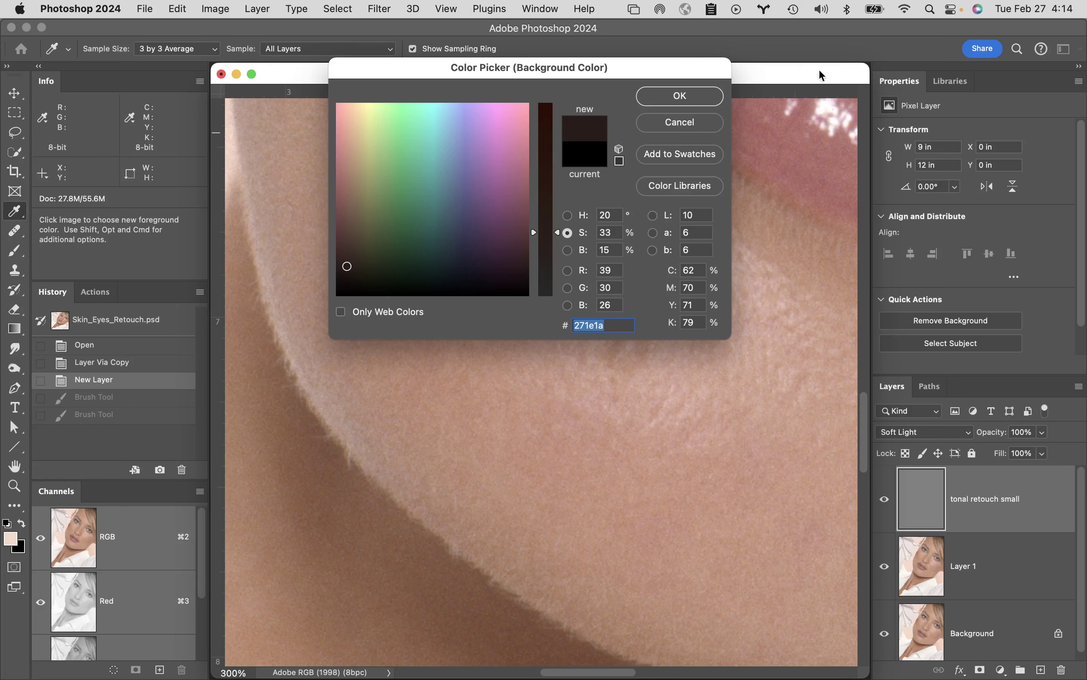
{"action": "left_click_drag", "start_coordinate": [561, 235], "coordinate": [560, 205]}
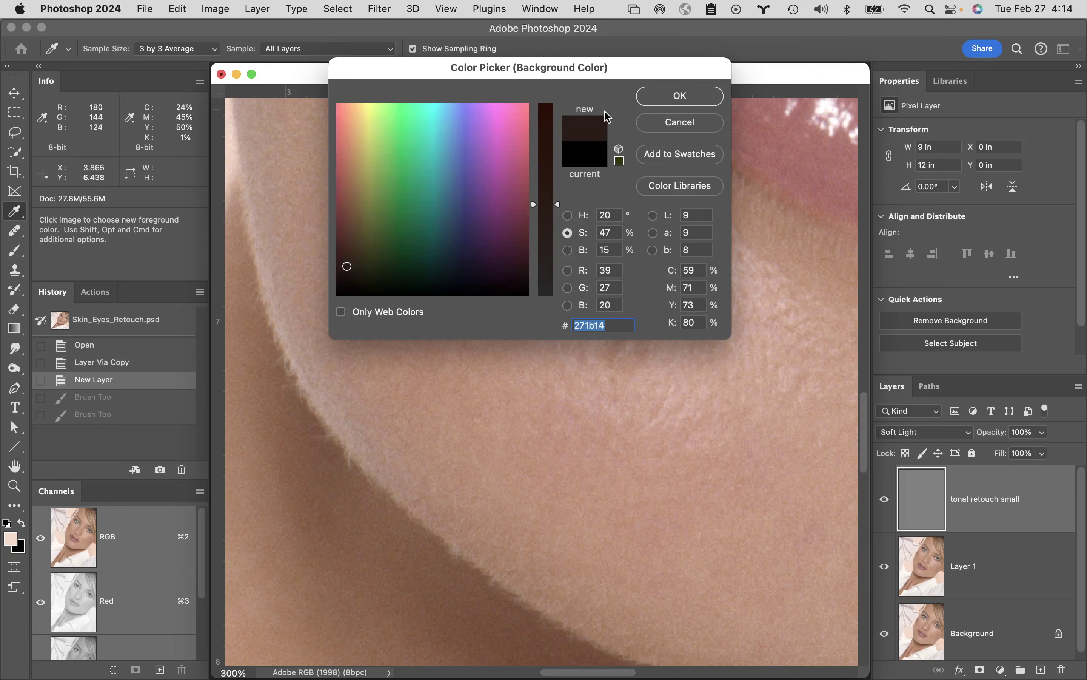
{"action": "left_click", "coordinate": [568, 250]}
{"action": "left_click_drag", "start_coordinate": [559, 266], "coordinate": [559, 274]}
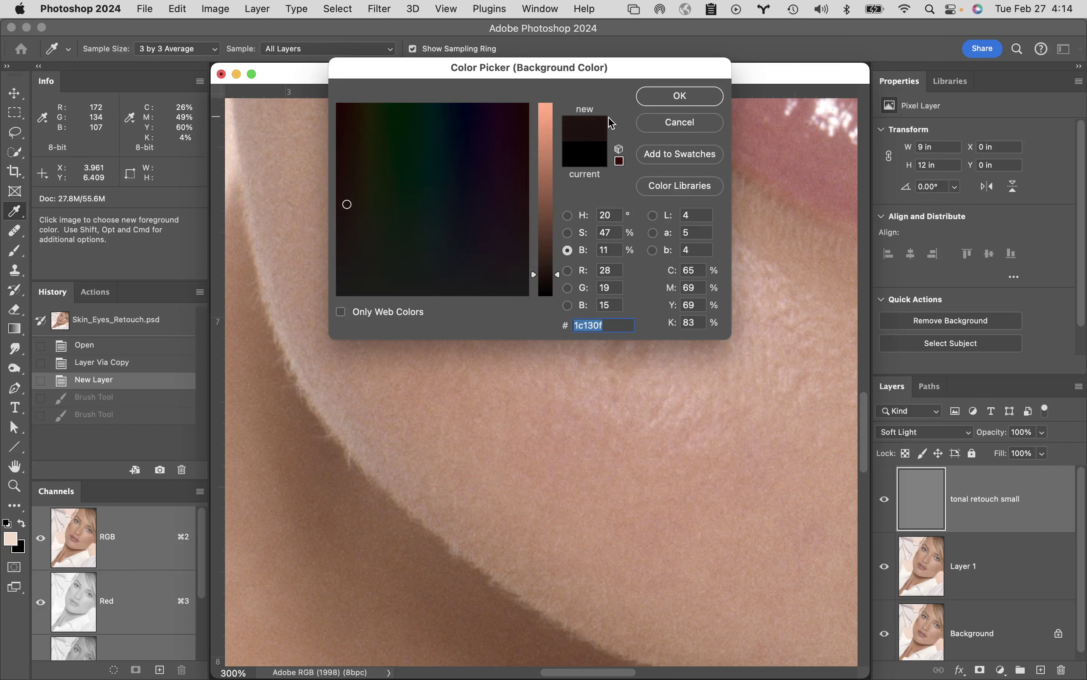
{"action": "left_click", "coordinate": [680, 96]}
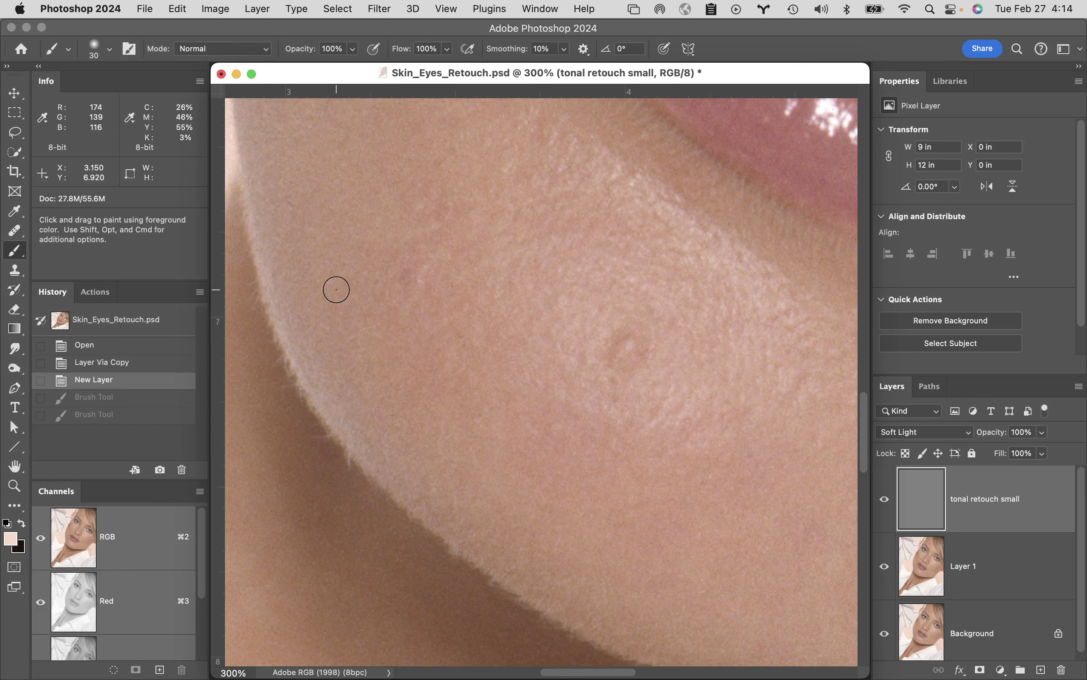
{"action": "left_click", "coordinate": [22, 549]}
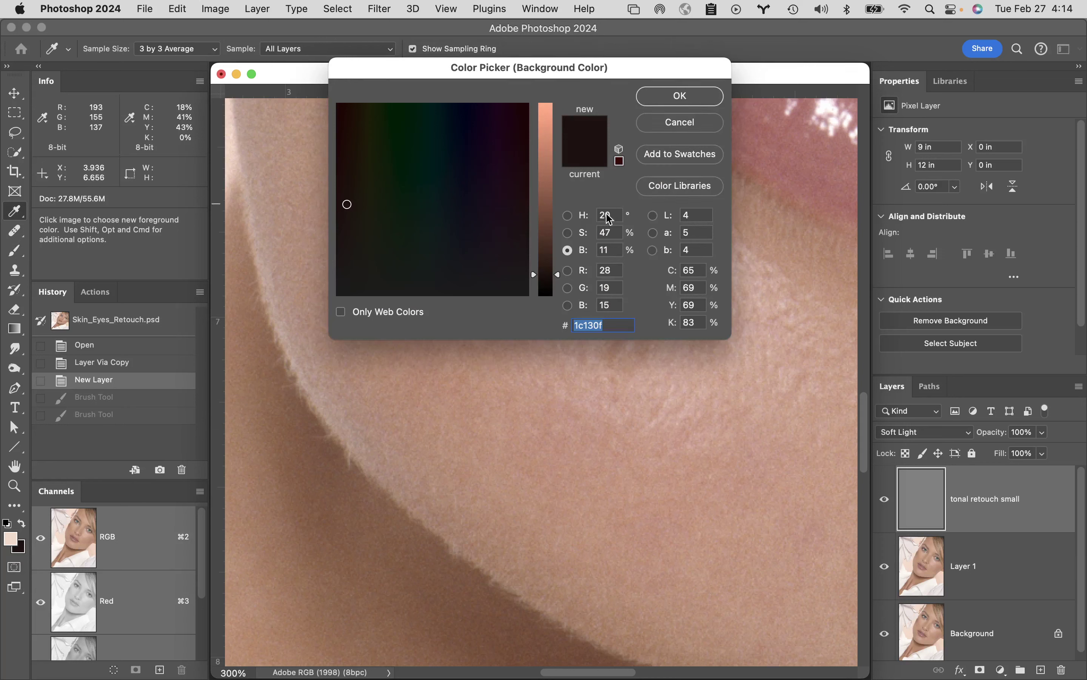
{"action": "left_click", "coordinate": [667, 104]}
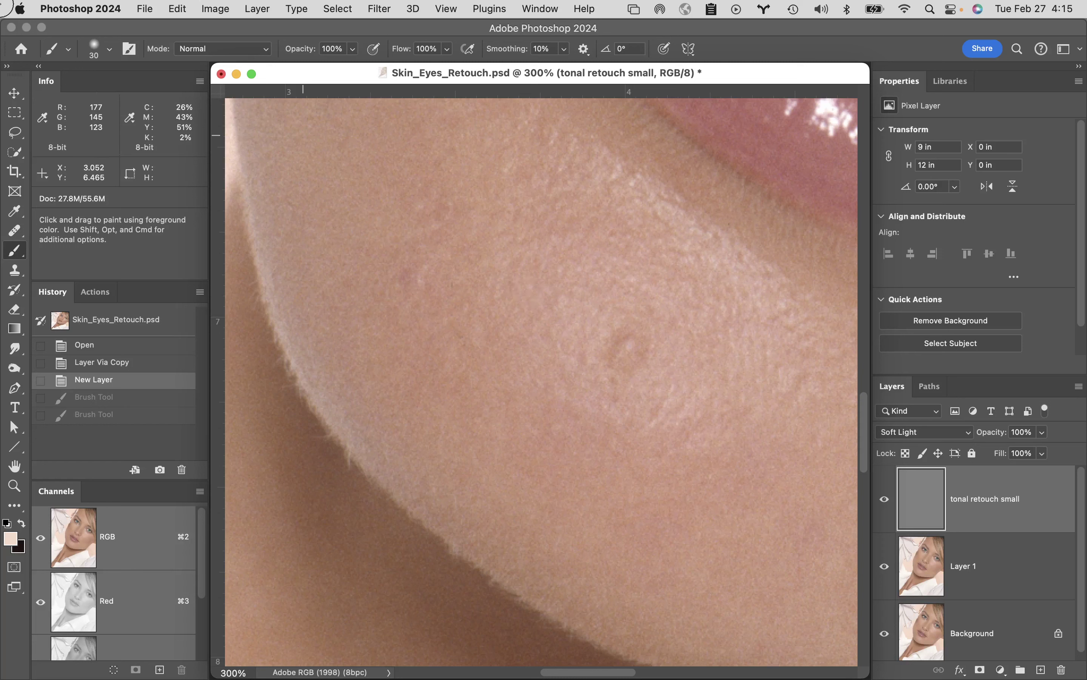
Step: Duplicate the image as Skin_Eyes_Retouch copy, and close the duplicate without saving it
{"action": "left_click", "coordinate": [216, 9]}
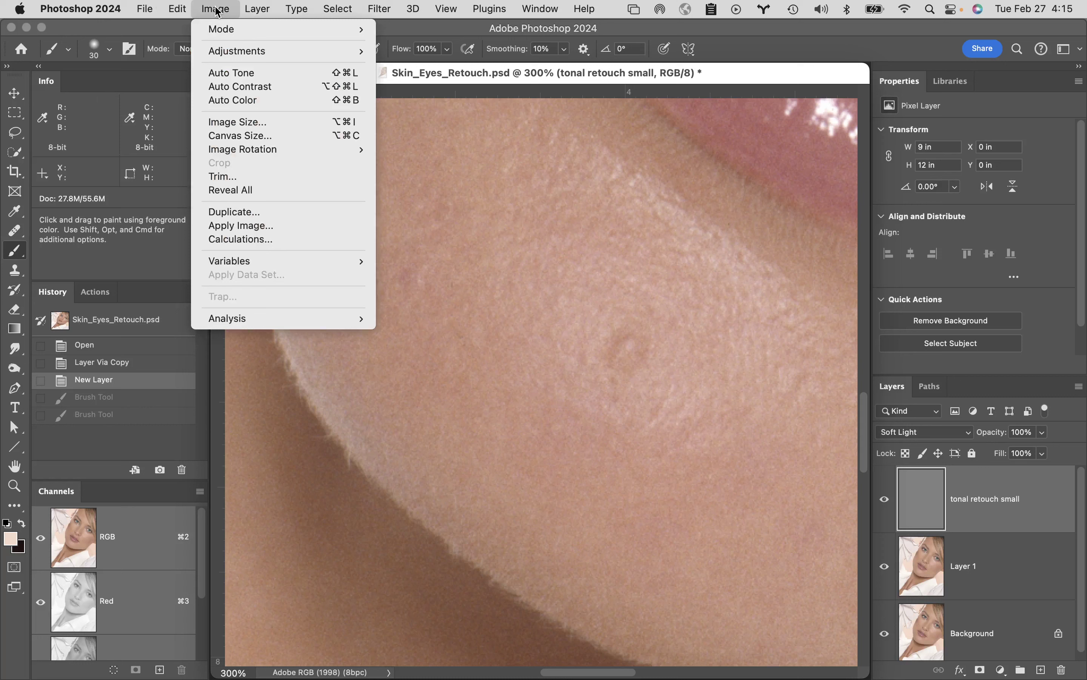
{"action": "left_click", "coordinate": [234, 212]}
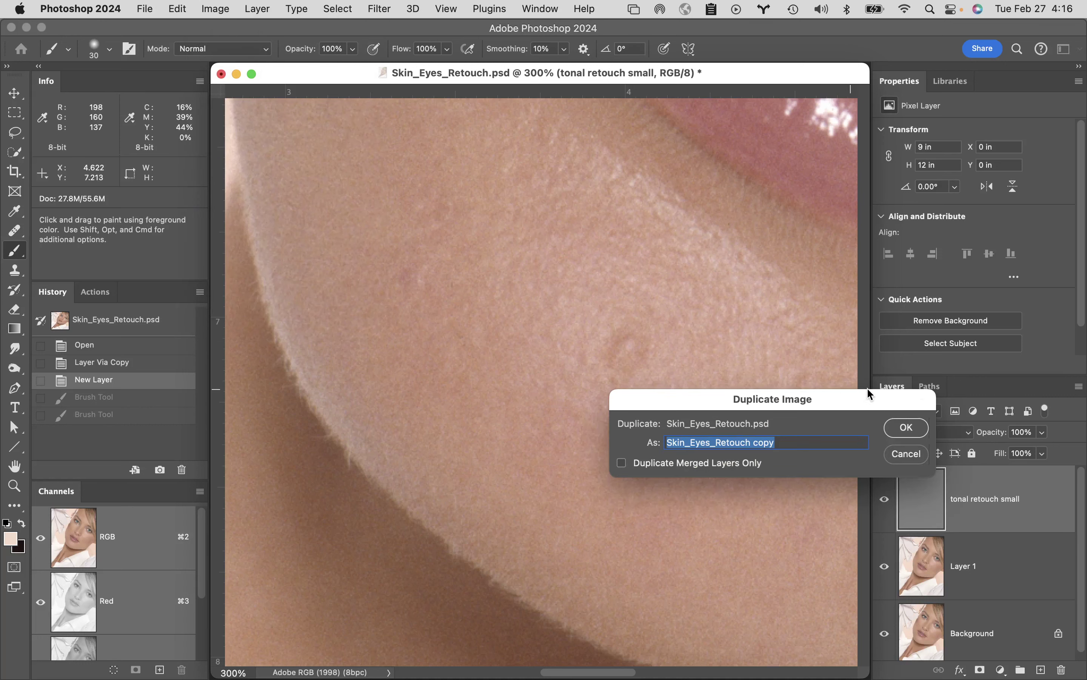
{"action": "left_click", "coordinate": [907, 427]}
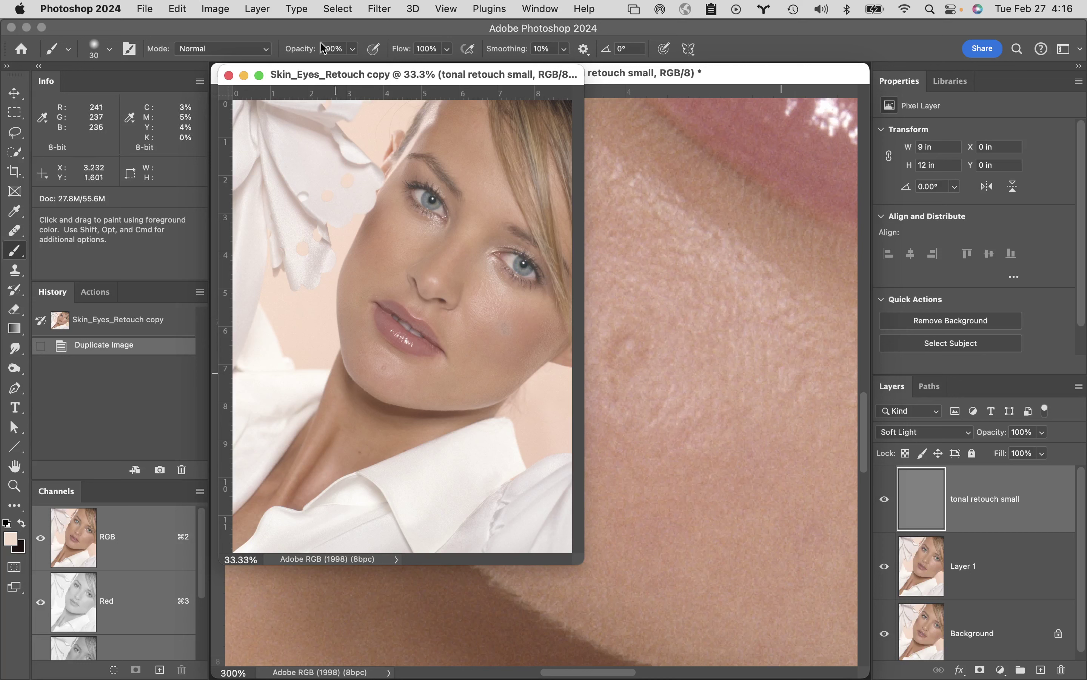
{"action": "left_click", "coordinate": [230, 78]}
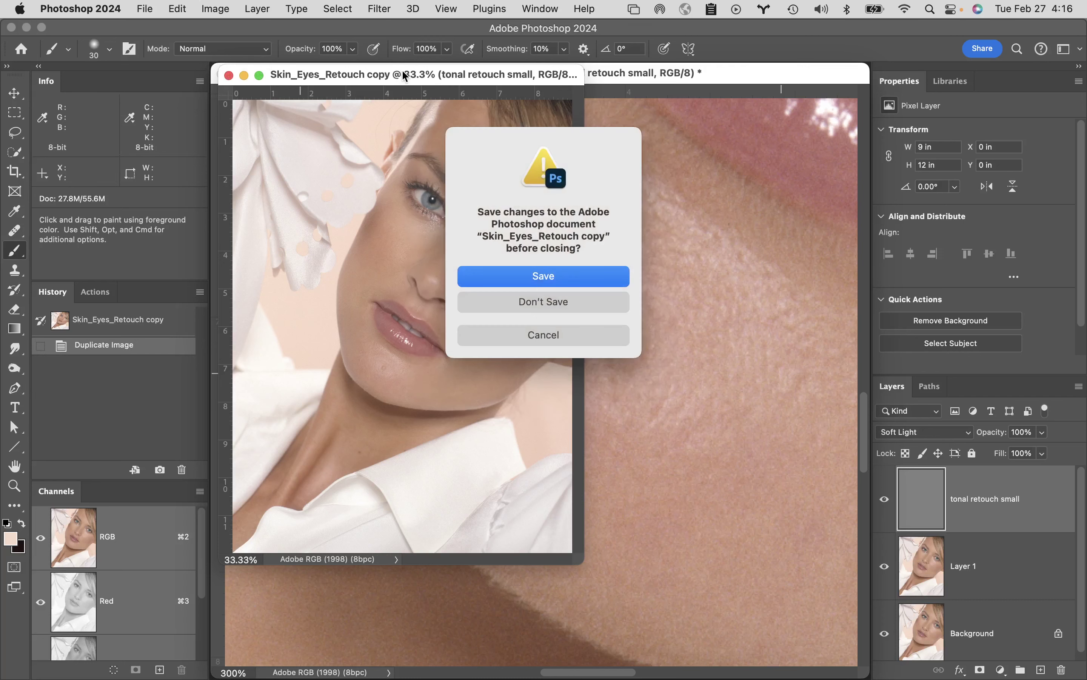
{"action": "left_click", "coordinate": [603, 306]}
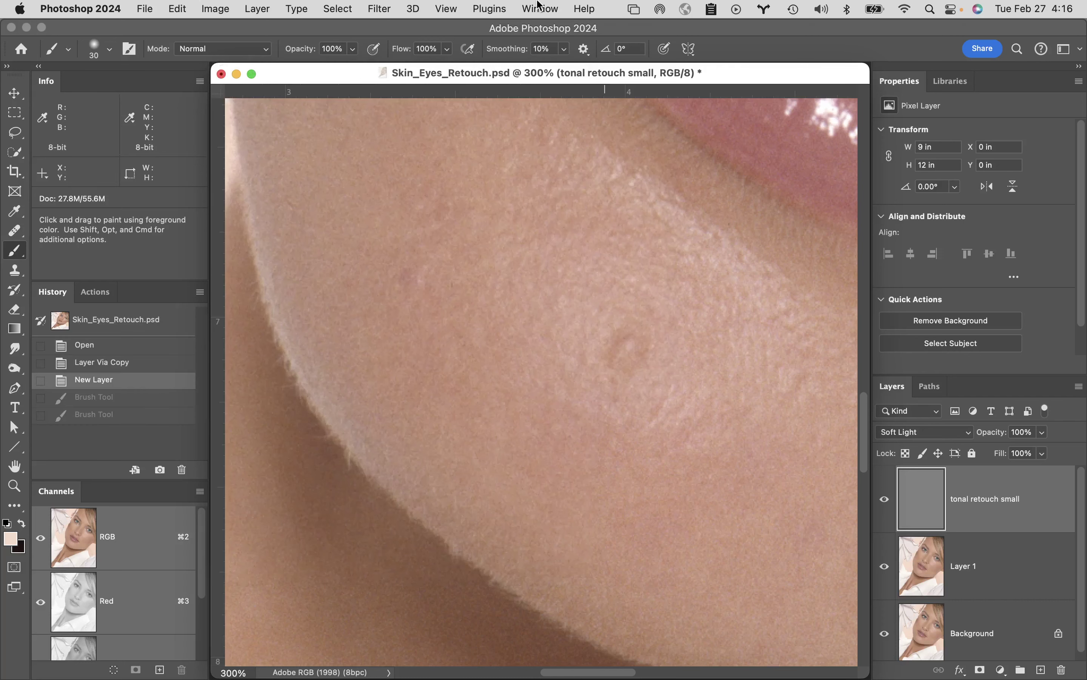
Step: Open a second window of Skin_Eyes_Retouch.psd and place it beside the 300% close-up view
{"action": "left_click", "coordinate": [543, 9]}
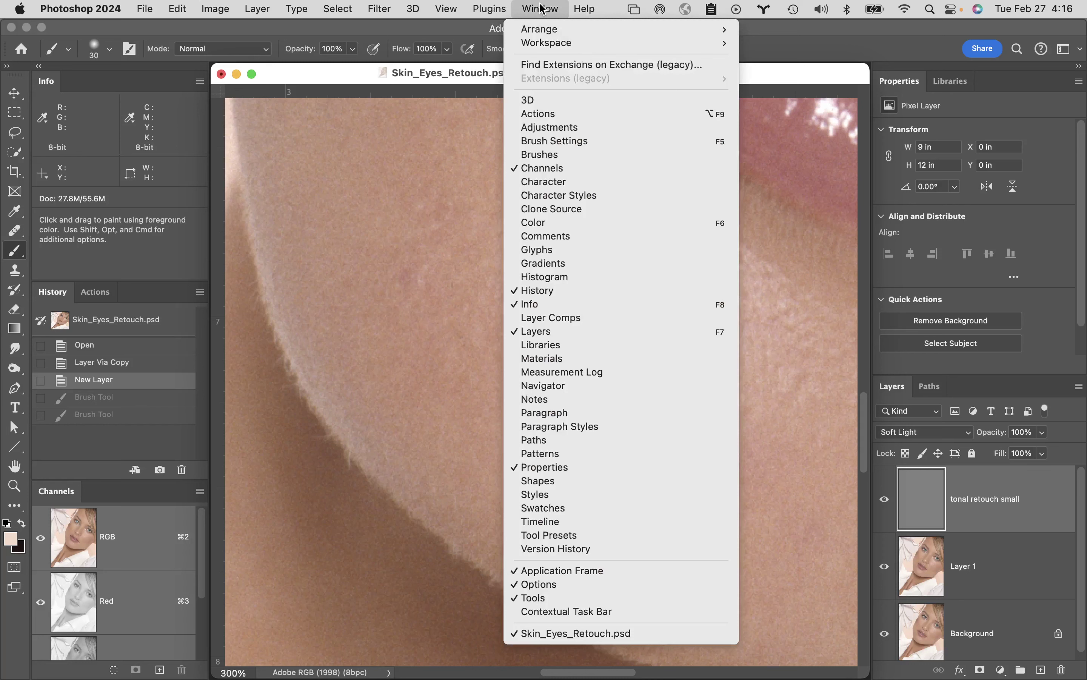
{"action": "mouse_move", "coordinate": [548, 45]}
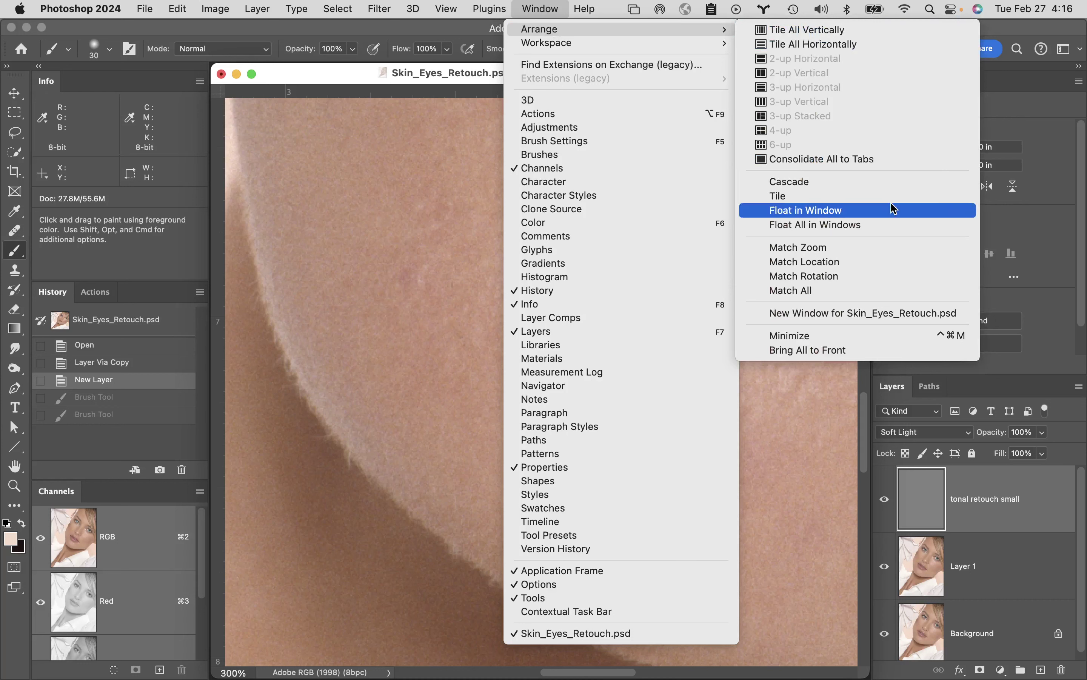
{"action": "left_click", "coordinate": [871, 316]}
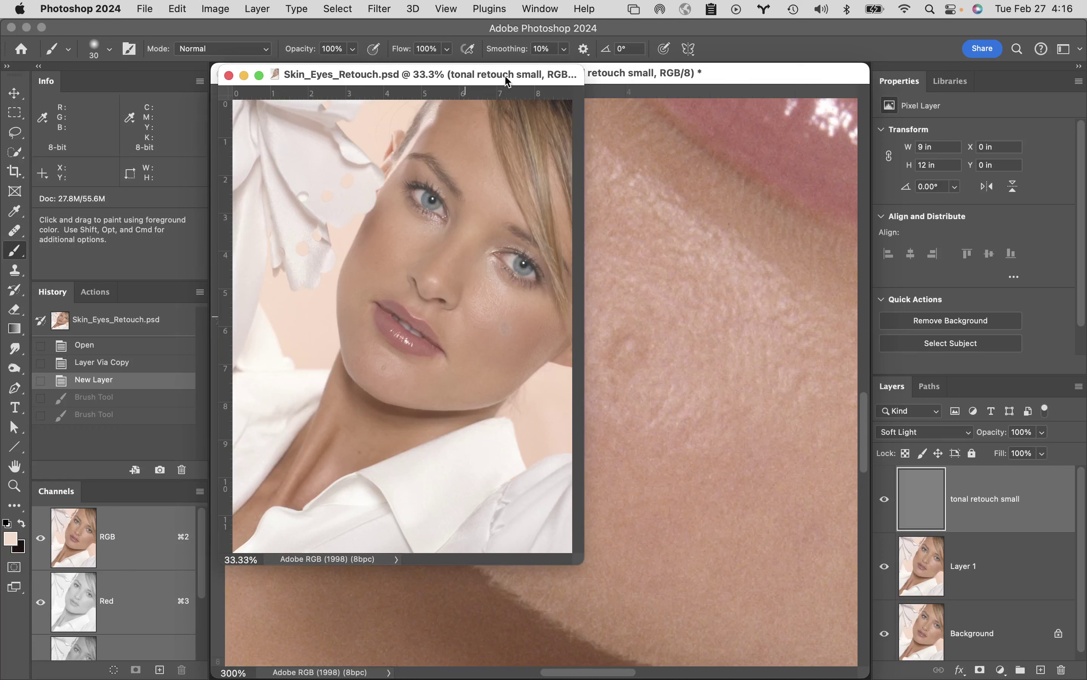
{"action": "left_click_drag", "start_coordinate": [508, 81], "coordinate": [1038, 55]}
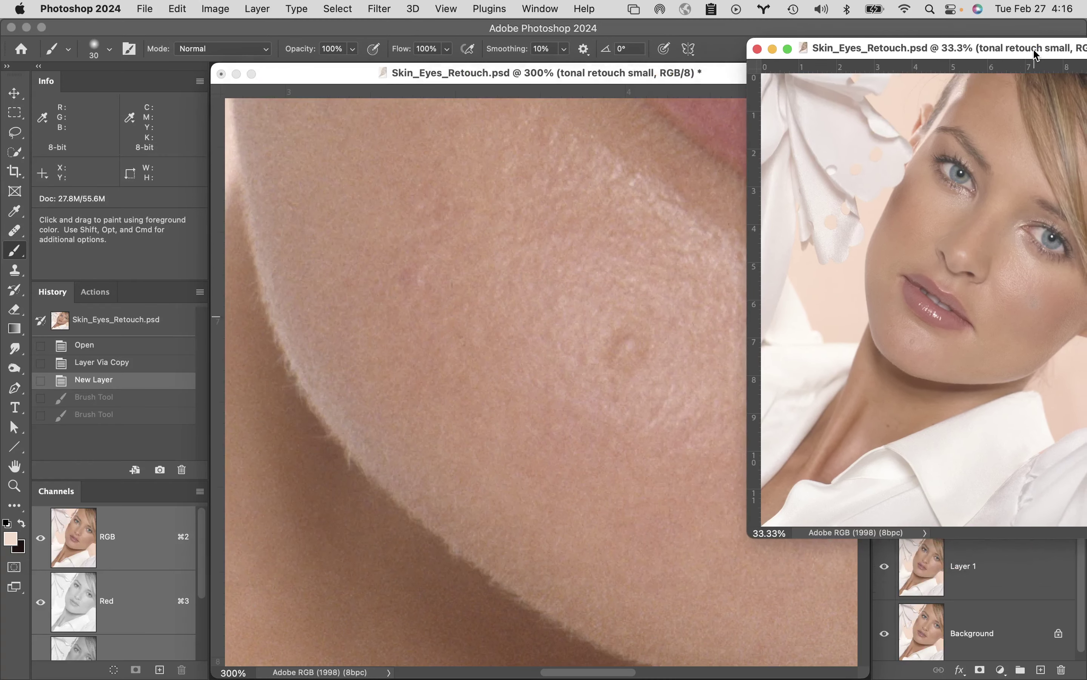
{"action": "left_click", "coordinate": [687, 321]}
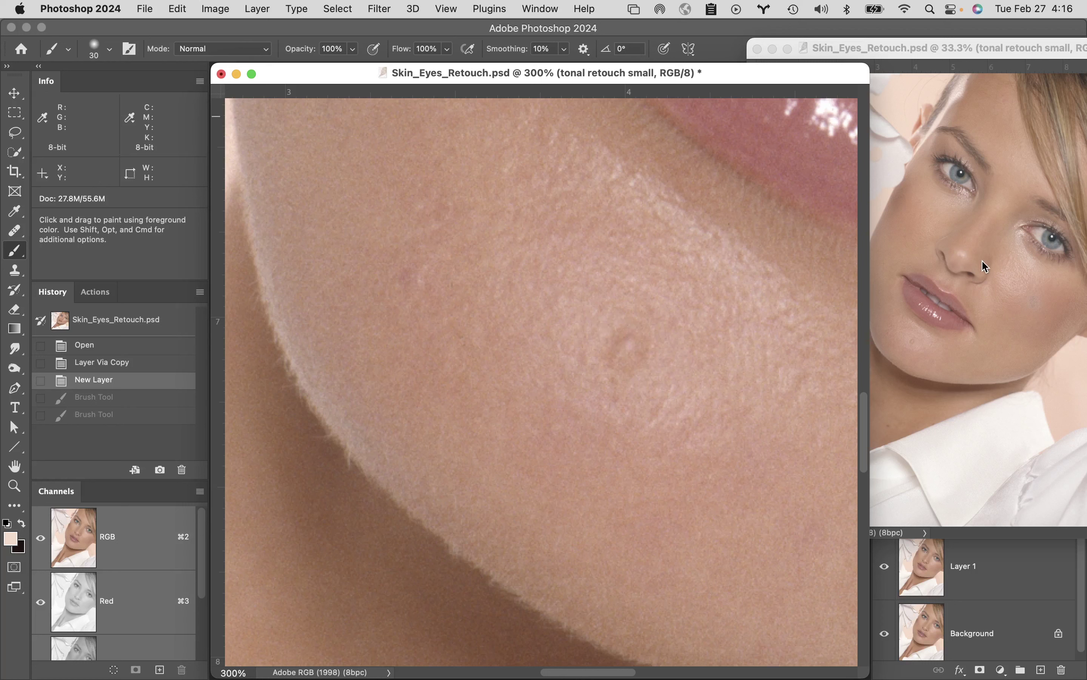
Step: Zoom the second document window to 50%, move it clear of the chin close-up, and return to the 300% window
{"action": "left_click", "coordinate": [986, 281]}
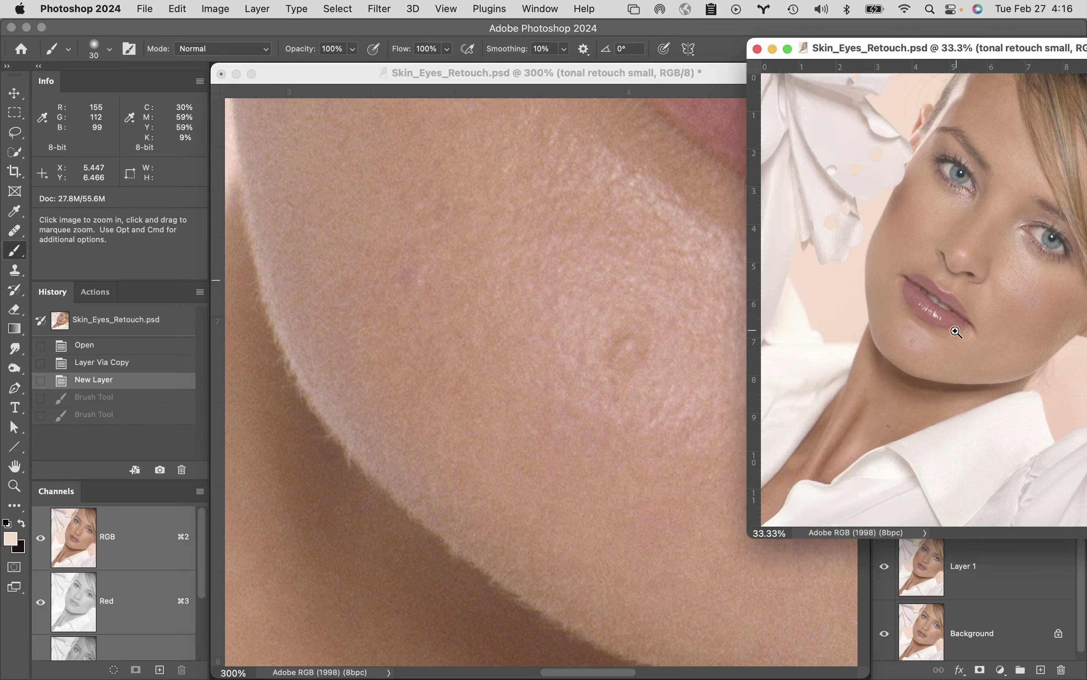
{"action": "key", "text": "super+equal"}
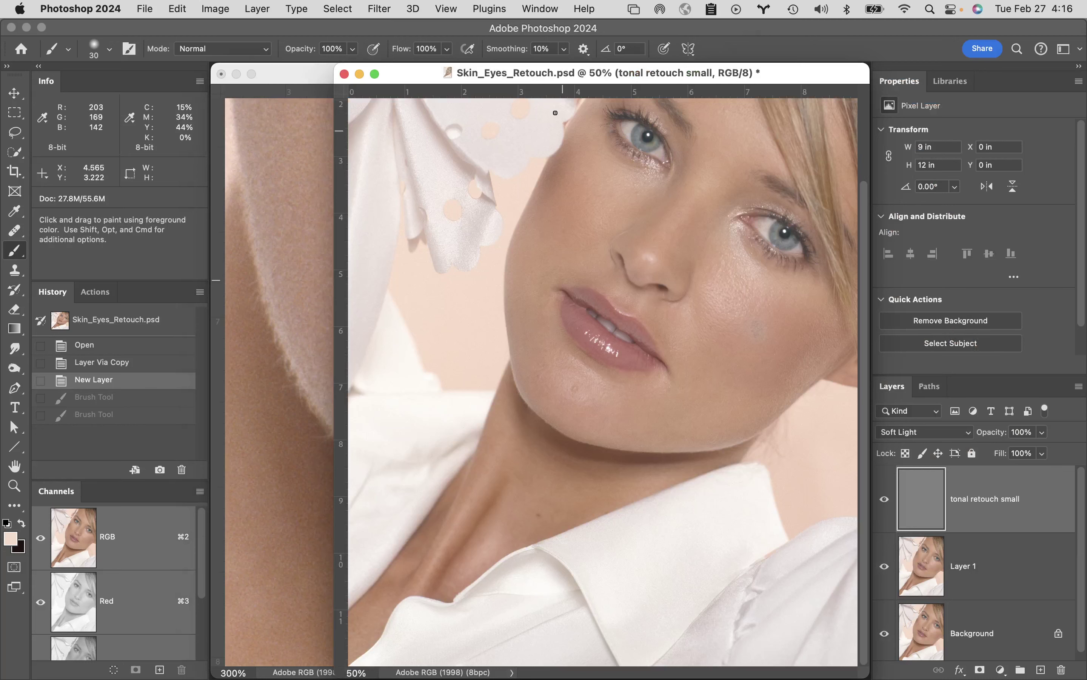
{"action": "left_click_drag", "start_coordinate": [417, 78], "coordinate": [796, 46]}
{"action": "left_click", "coordinate": [543, 279]}
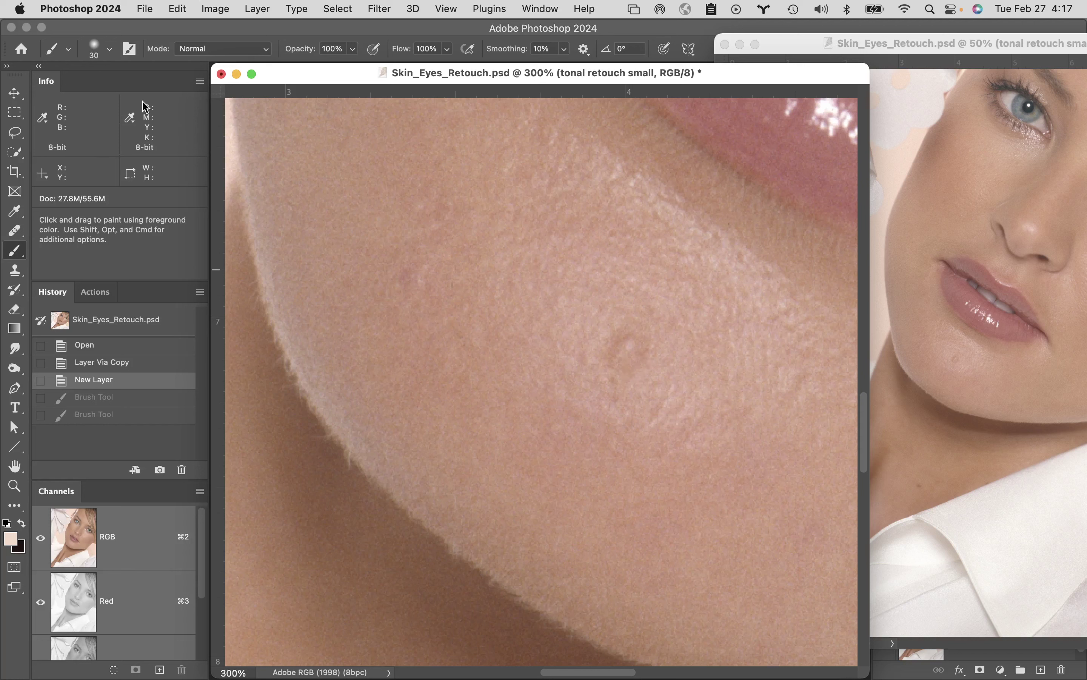
Step: Check the brush's size and hardness settings and set the brush opacity to 6%
{"action": "left_click", "coordinate": [109, 49]}
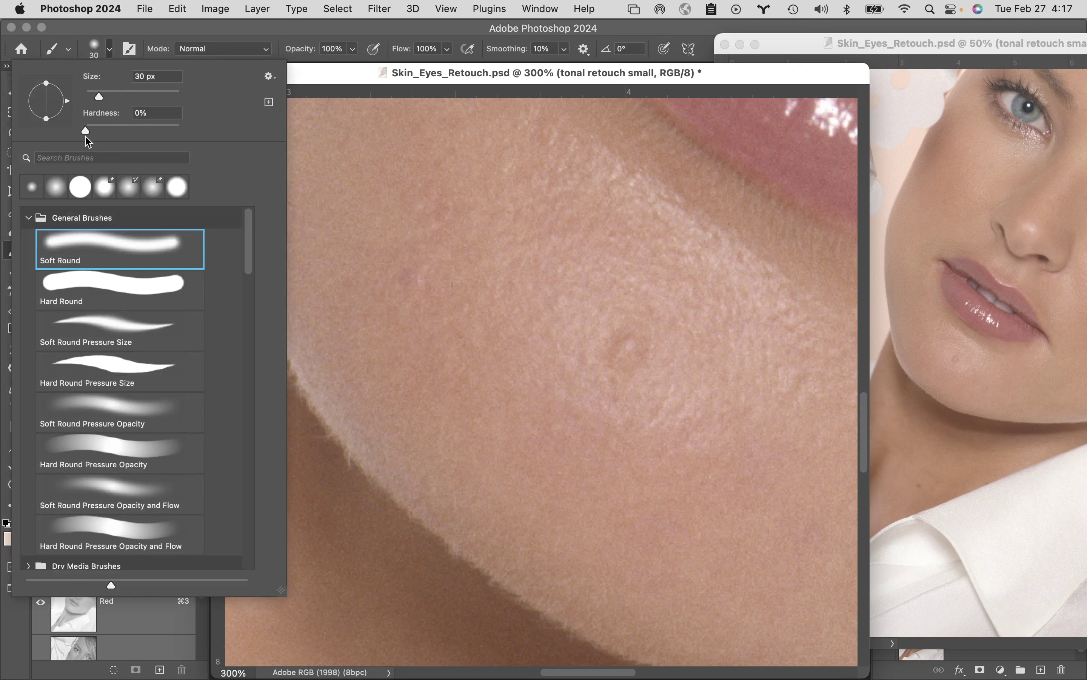
{"action": "left_click", "coordinate": [304, 24]}
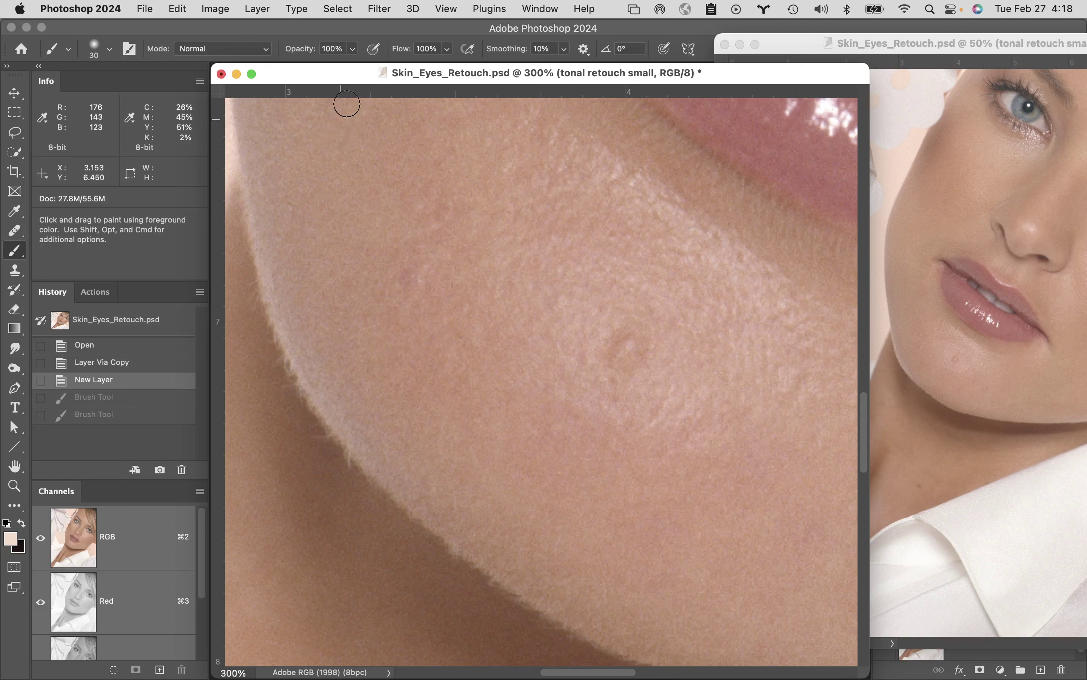
{"action": "left_click_drag", "start_coordinate": [305, 49], "coordinate": [268, 55]}
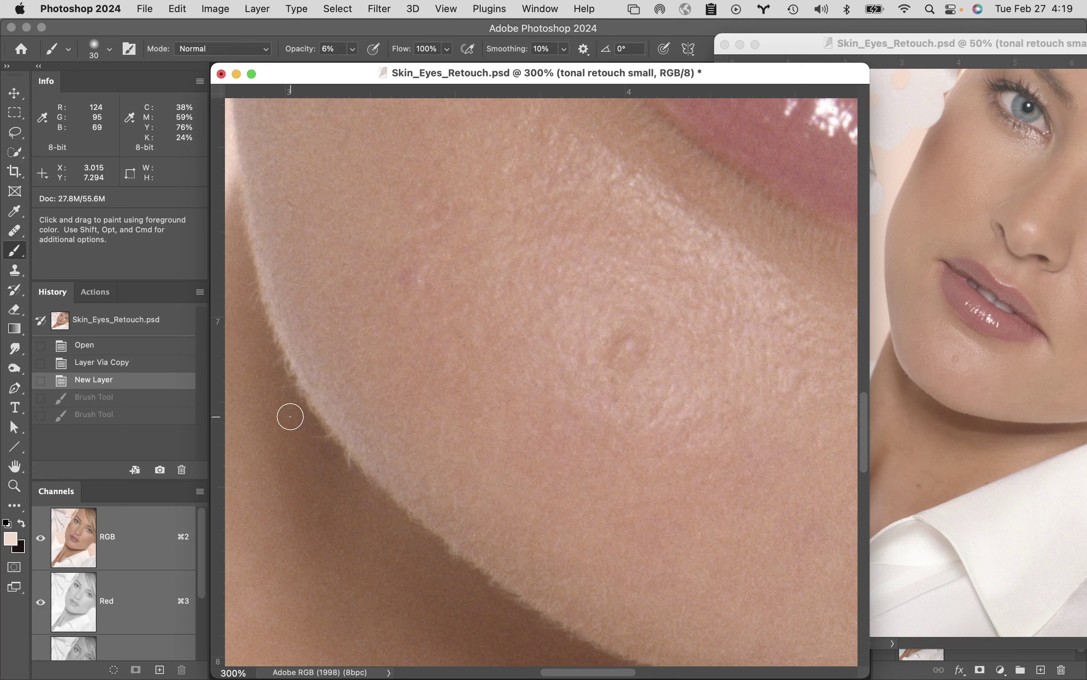
{"action": "key", "text": "x"}
{"action": "key", "text": "x"}
{"action": "key", "text": "x"}
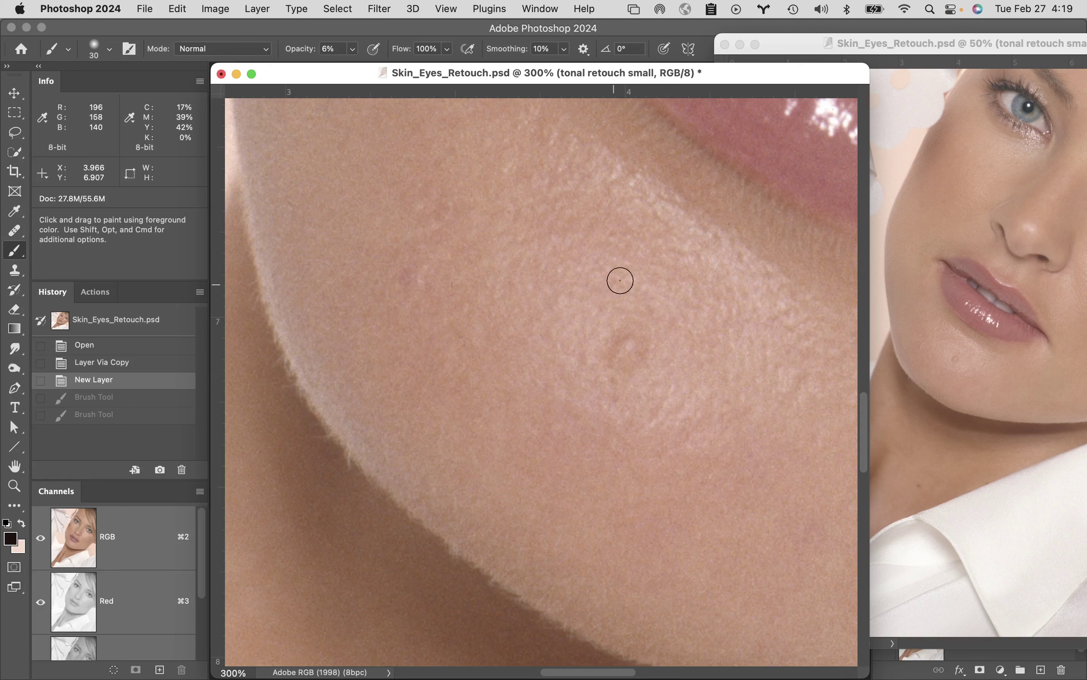
{"action": "key", "text": "x"}
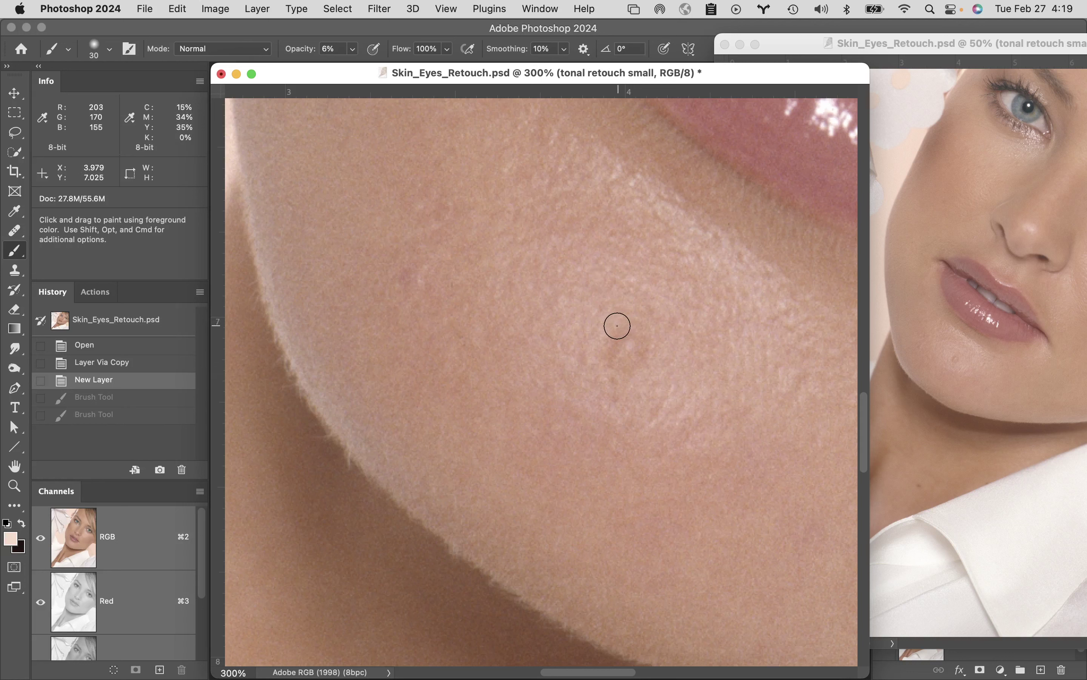
Step: Darken the bright parts of the small round chin blemish using the dark foreground colour and a 10 px brush
{"action": "key", "text": "x"}
{"action": "key", "text": "bracketleft"}
{"action": "key", "text": "bracketleft"}
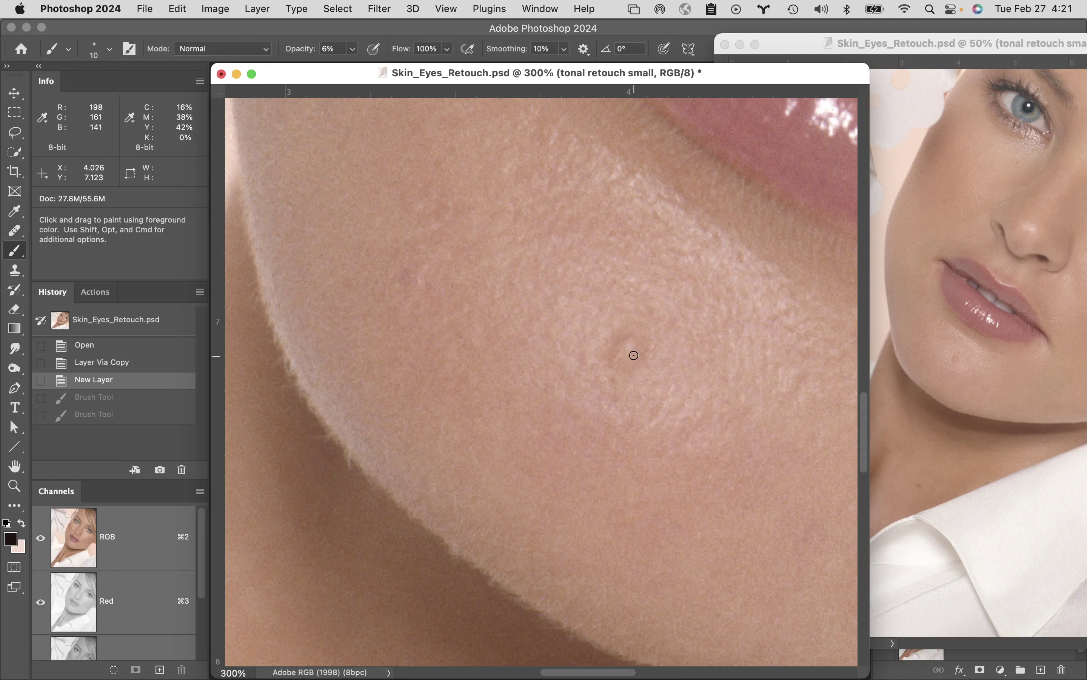
{"action": "left_click", "coordinate": [629, 348]}
{"action": "left_click", "coordinate": [633, 354]}
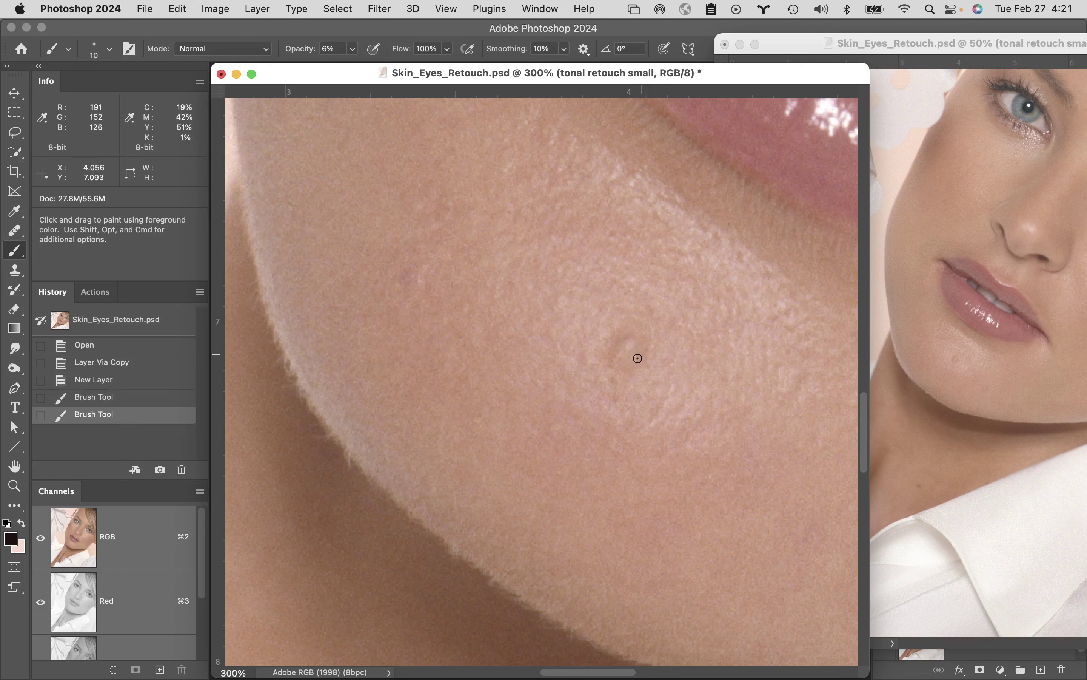
{"action": "left_click", "coordinate": [629, 347]}
{"action": "left_click", "coordinate": [627, 345]}
{"action": "left_click", "coordinate": [626, 346]}
{"action": "left_click", "coordinate": [626, 347]}
{"action": "left_click", "coordinate": [627, 347]}
{"action": "left_click", "coordinate": [638, 345]}
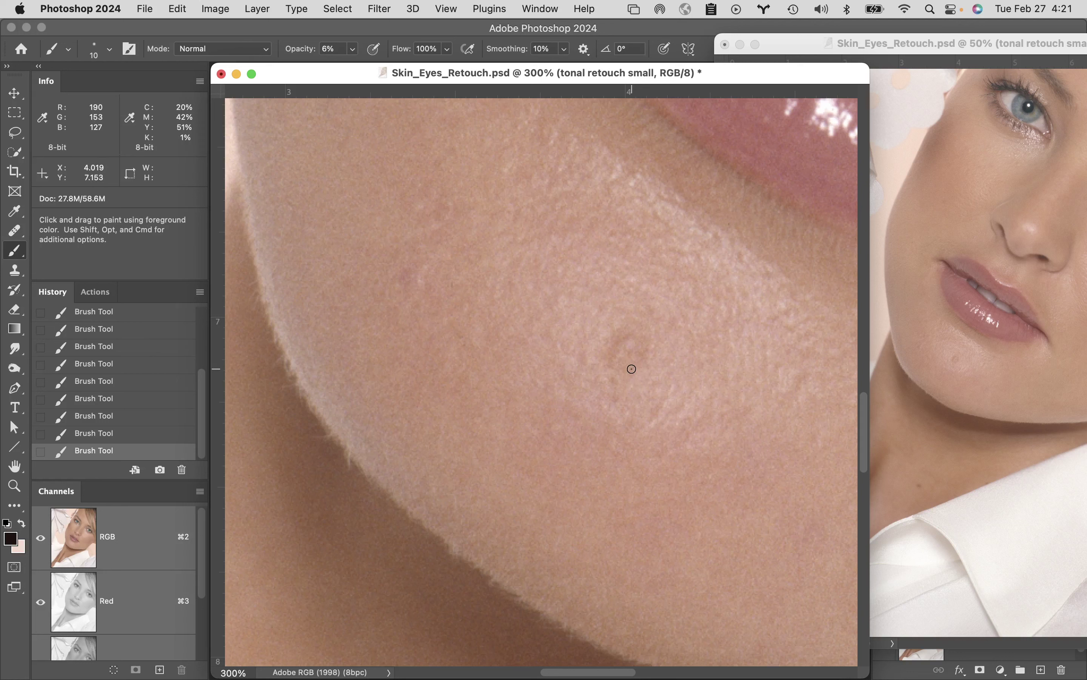
Step: Lighten the dark ring around the chin blemish with the light skin colour and a 15 px brush
{"action": "key", "text": "x"}
{"action": "key", "text": "bracketright"}
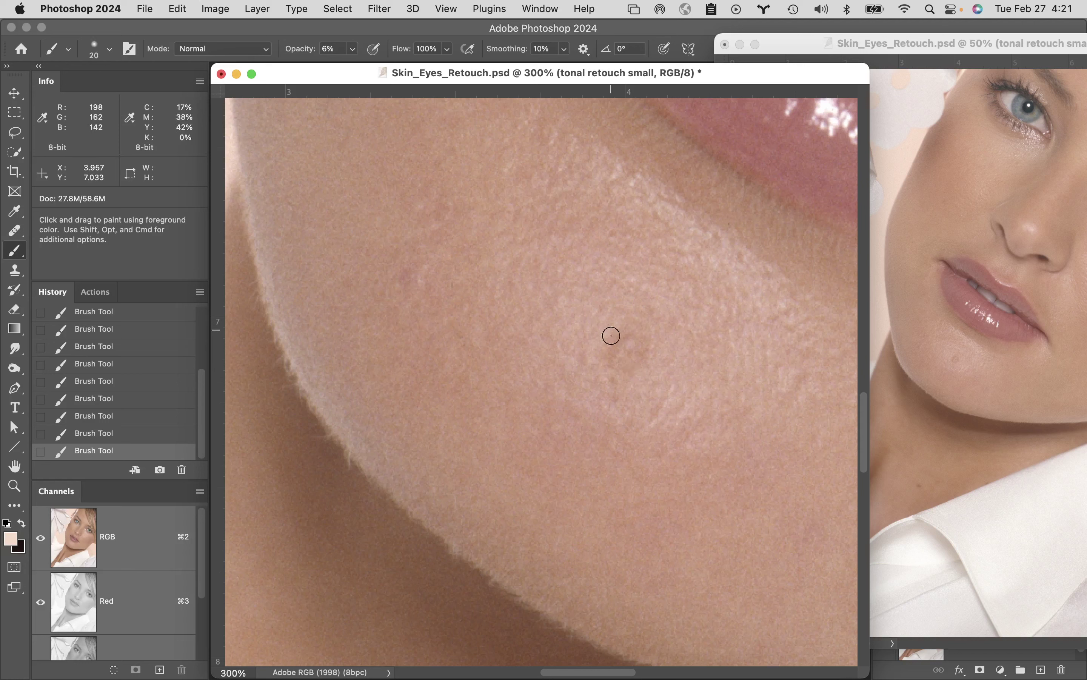
{"action": "key", "text": "bracketleft"}
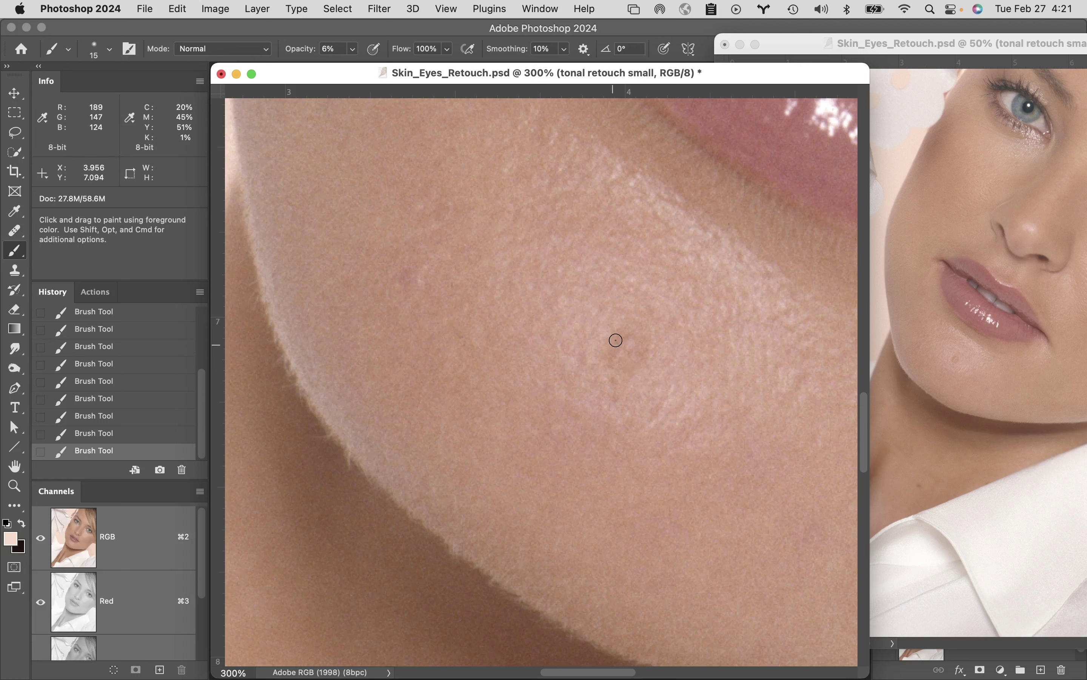
{"action": "left_click", "coordinate": [615, 342]}
{"action": "left_click", "coordinate": [626, 337]}
{"action": "left_click", "coordinate": [639, 336]}
{"action": "left_click", "coordinate": [643, 346]}
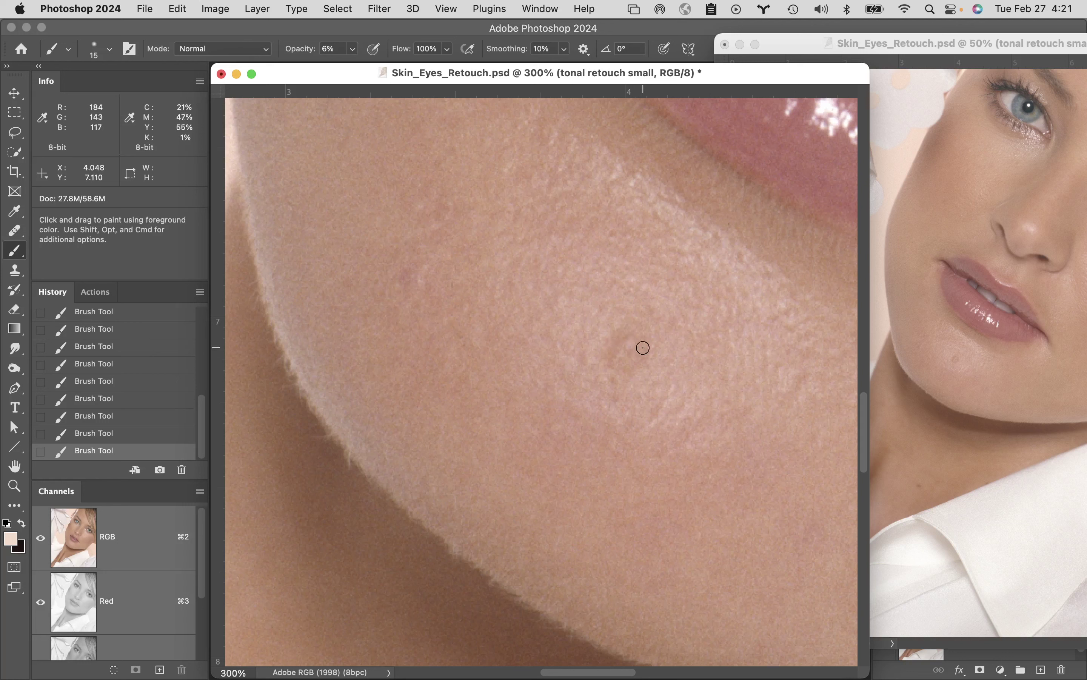
{"action": "left_click", "coordinate": [617, 361]}
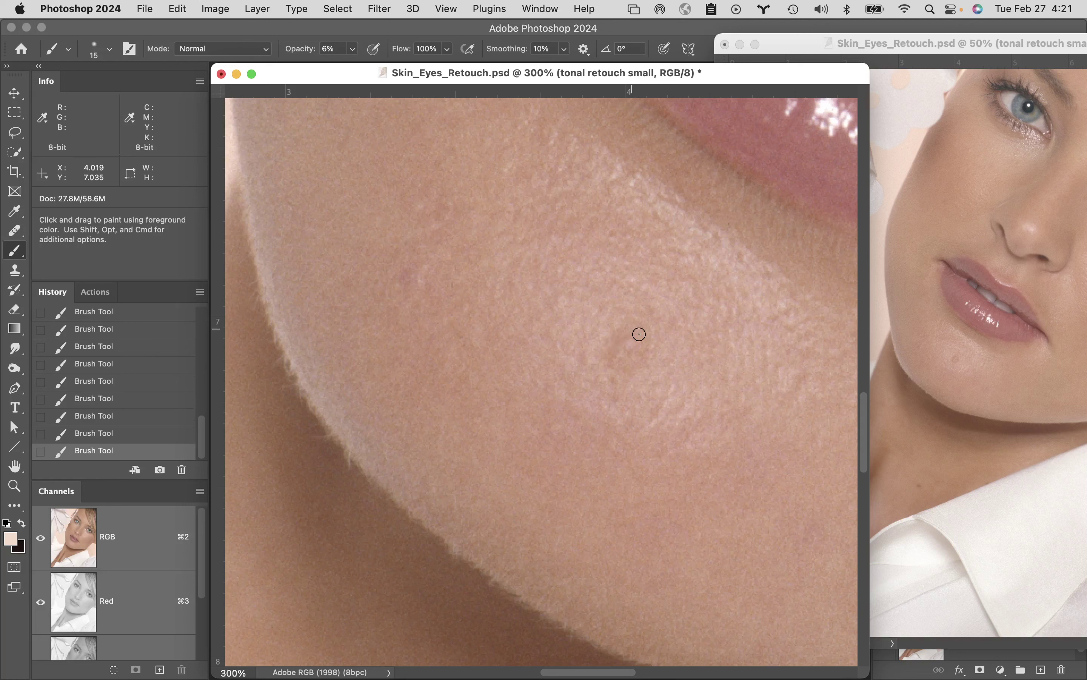
{"action": "left_click", "coordinate": [629, 318]}
{"action": "left_click", "coordinate": [627, 345]}
Step: Touch up the centre of the chin blemish with the dark colour, and return to the light colour with a 45 px brush
{"action": "key", "text": "x"}
{"action": "mouse_move", "coordinate": [630, 345]}
{"action": "left_mouse_down"}
{"action": "mouse_move", "coordinate": [637, 366]}
{"action": "mouse_move", "coordinate": [627, 341]}
{"action": "mouse_move", "coordinate": [642, 336]}
{"action": "mouse_move", "coordinate": [633, 359]}
{"action": "mouse_move", "coordinate": [620, 360]}
{"action": "mouse_move", "coordinate": [621, 350]}
{"action": "mouse_move", "coordinate": [646, 335]}
{"action": "mouse_move", "coordinate": [618, 381]}
{"action": "mouse_move", "coordinate": [641, 343]}
{"action": "mouse_move", "coordinate": [604, 367]}
{"action": "mouse_move", "coordinate": [631, 326]}
{"action": "mouse_move", "coordinate": [637, 348]}
{"action": "left_mouse_up"}
{"action": "key", "text": "x"}
{"action": "key", "text": "bracketright"}
{"action": "key", "text": "bracketright"}
{"action": "key", "text": "bracketright"}
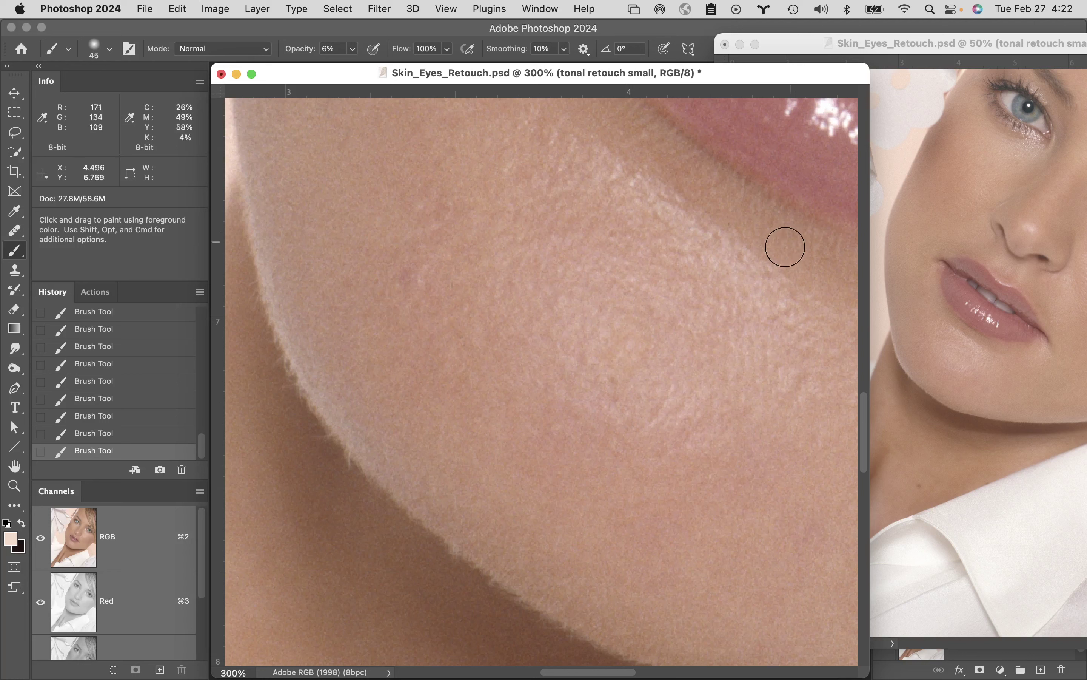
Step: Close the 50% document window and compare the chin with the tonal retouch small layer hidden and shown
{"action": "left_click", "coordinate": [725, 45]}
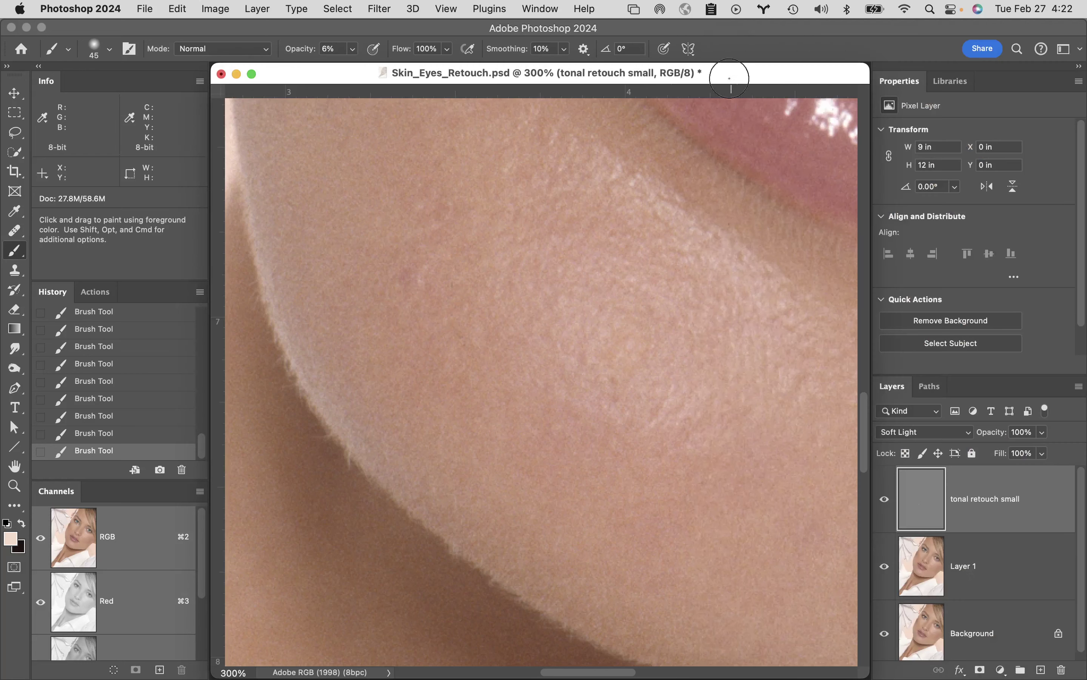
{"action": "left_click", "coordinate": [885, 505]}
{"action": "left_click", "coordinate": [888, 517]}
{"action": "left_click", "coordinate": [887, 503]}
{"action": "left_click", "coordinate": [885, 504]}
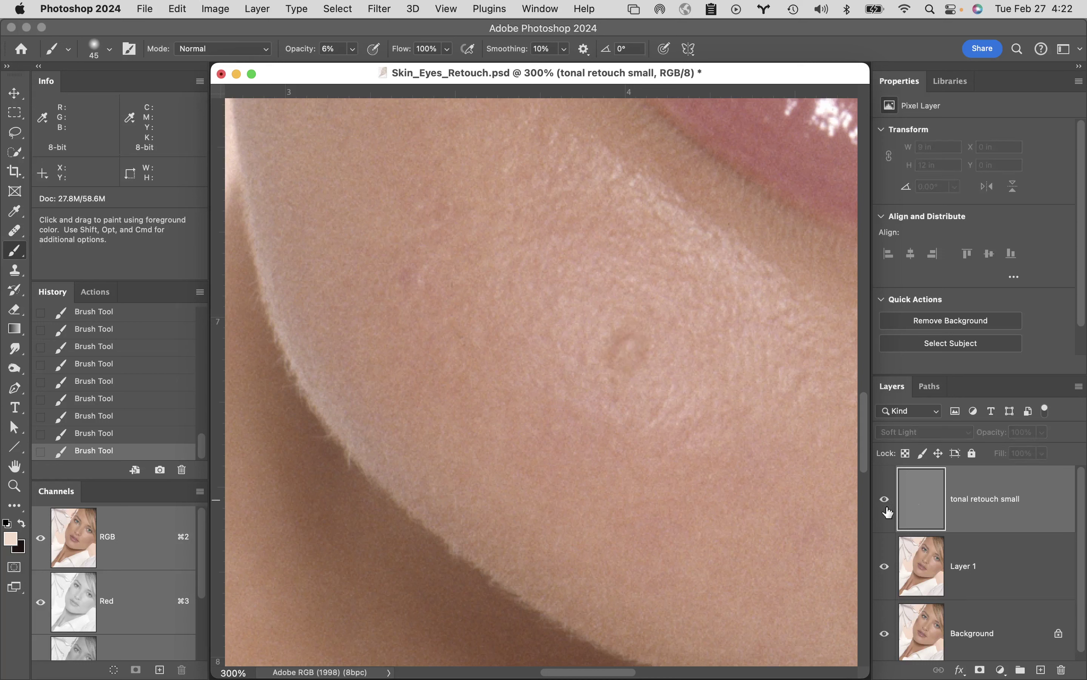
{"action": "left_click", "coordinate": [886, 506]}
{"action": "left_click", "coordinate": [885, 504]}
{"action": "left_click", "coordinate": [886, 504]}
{"action": "left_click", "coordinate": [887, 505]}
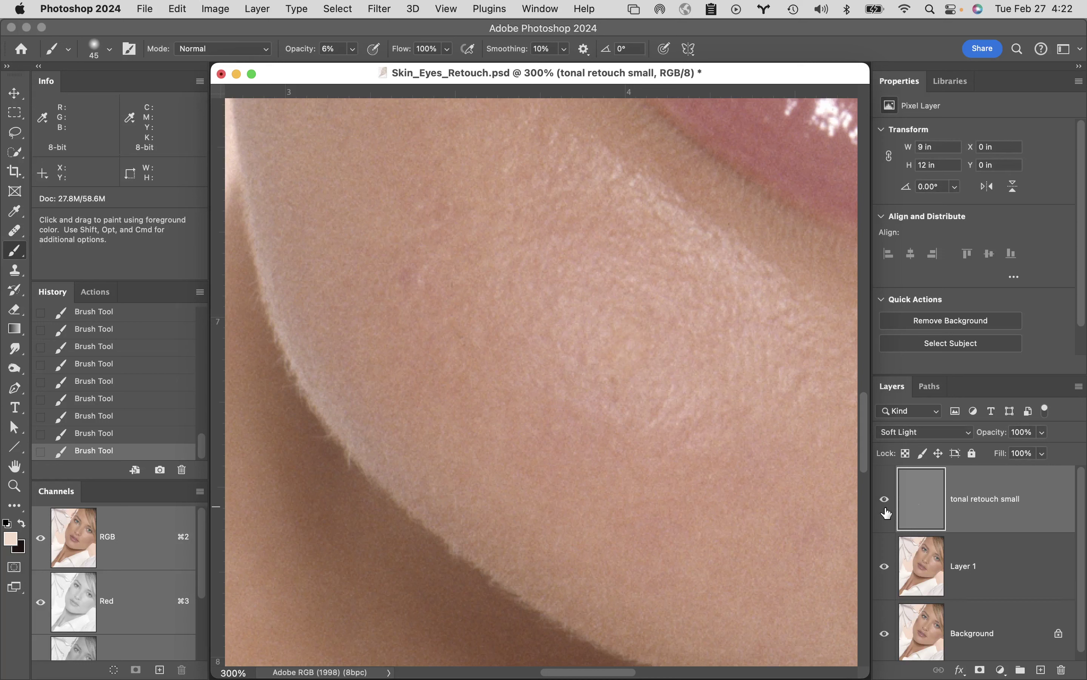
{"action": "left_click", "coordinate": [886, 508]}
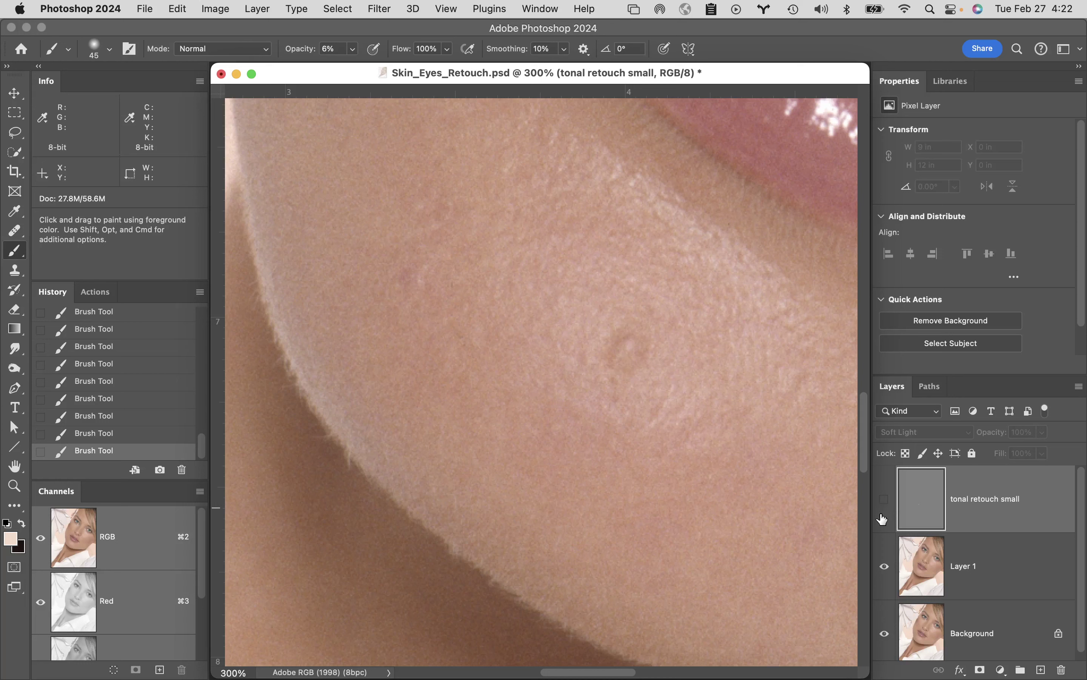
{"action": "left_click", "coordinate": [884, 500]}
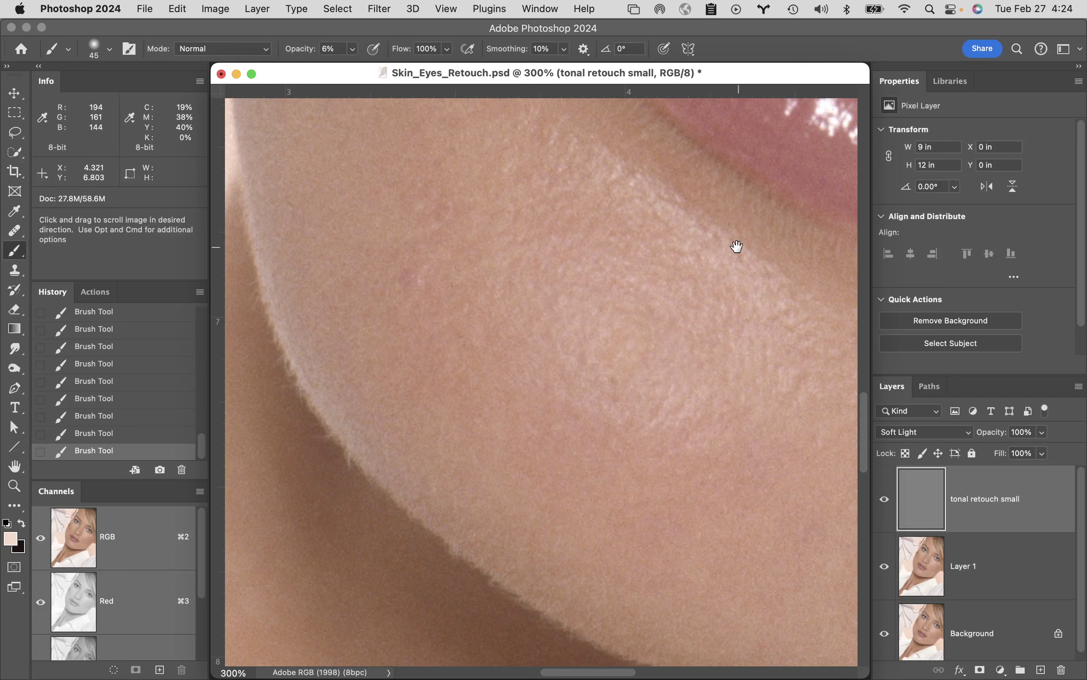
Step: Lighten the dark crease below the inner corner of the eye using the light skin colour and a 9 px brush
{"action": "left_click_drag", "start_coordinate": [735, 245], "coordinate": [316, 500]}
{"action": "left_click_drag", "start_coordinate": [660, 286], "coordinate": [357, 420]}
{"action": "mouse_move", "coordinate": [485, 359]}
{"action": "left_mouse_down"}
{"action": "mouse_move", "coordinate": [486, 388]}
{"action": "mouse_move", "coordinate": [327, 478]}
{"action": "mouse_move", "coordinate": [391, 502]}
{"action": "mouse_move", "coordinate": [403, 539]}
{"action": "mouse_move", "coordinate": [383, 566]}
{"action": "mouse_move", "coordinate": [400, 555]}
{"action": "left_mouse_up"}
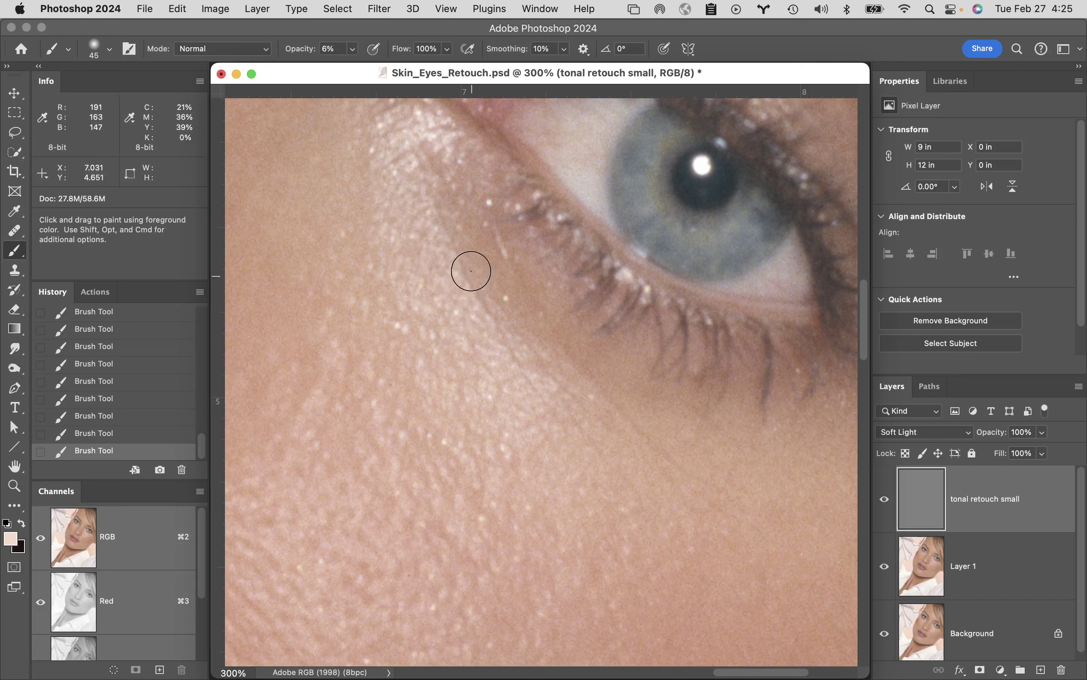
{"action": "key", "text": "bracketleft"}
{"action": "key", "text": "bracketleft"}
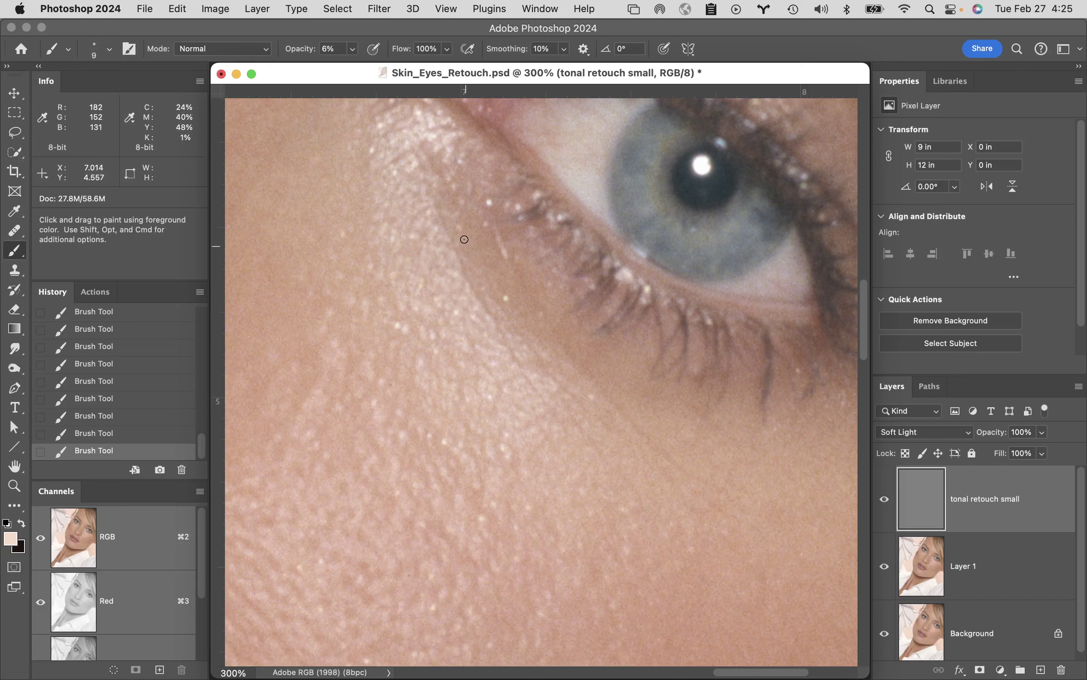
{"action": "key", "text": "bracketleft"}
{"action": "key", "text": "bracketleft"}
{"action": "key", "text": "bracketleft"}
{"action": "left_click_drag", "start_coordinate": [490, 309], "coordinate": [464, 248]}
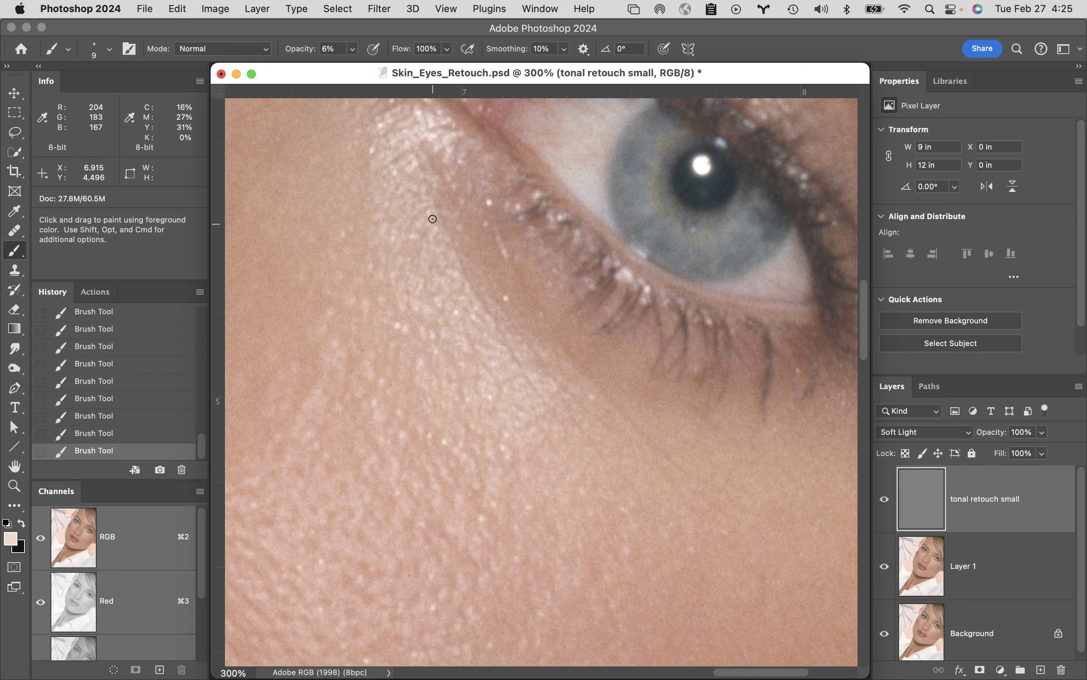
{"action": "left_click_drag", "start_coordinate": [441, 224], "coordinate": [465, 272]}
{"action": "scroll", "coordinate": [483, 301], "scroll_direction": "down", "scroll_amount": 5}
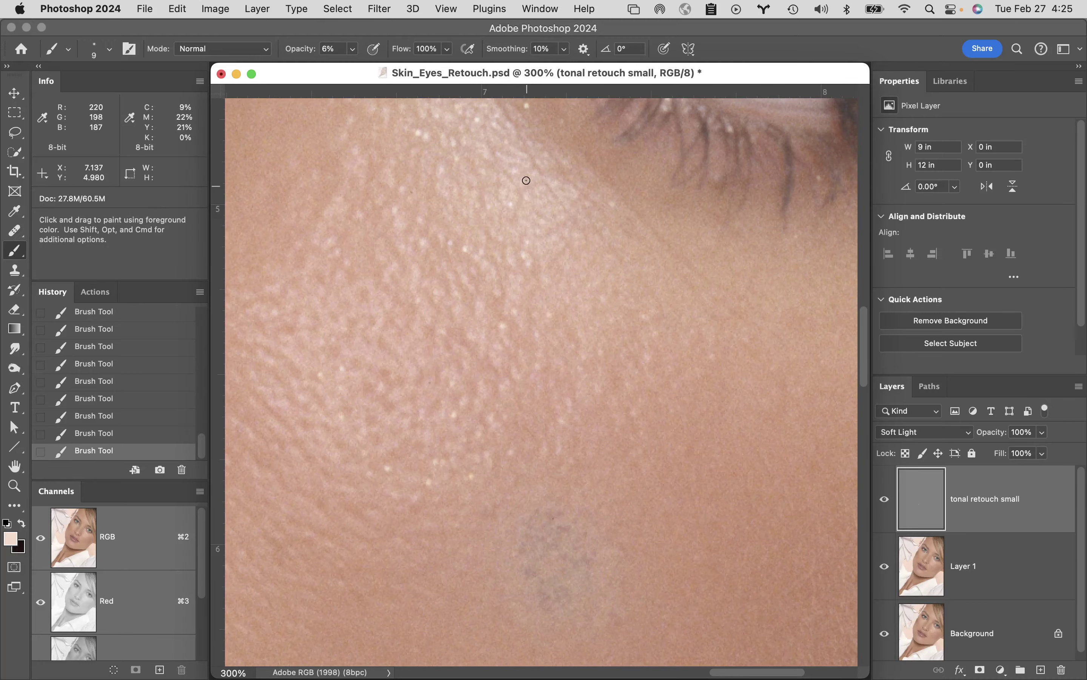
{"action": "left_click_drag", "start_coordinate": [525, 233], "coordinate": [485, 366]}
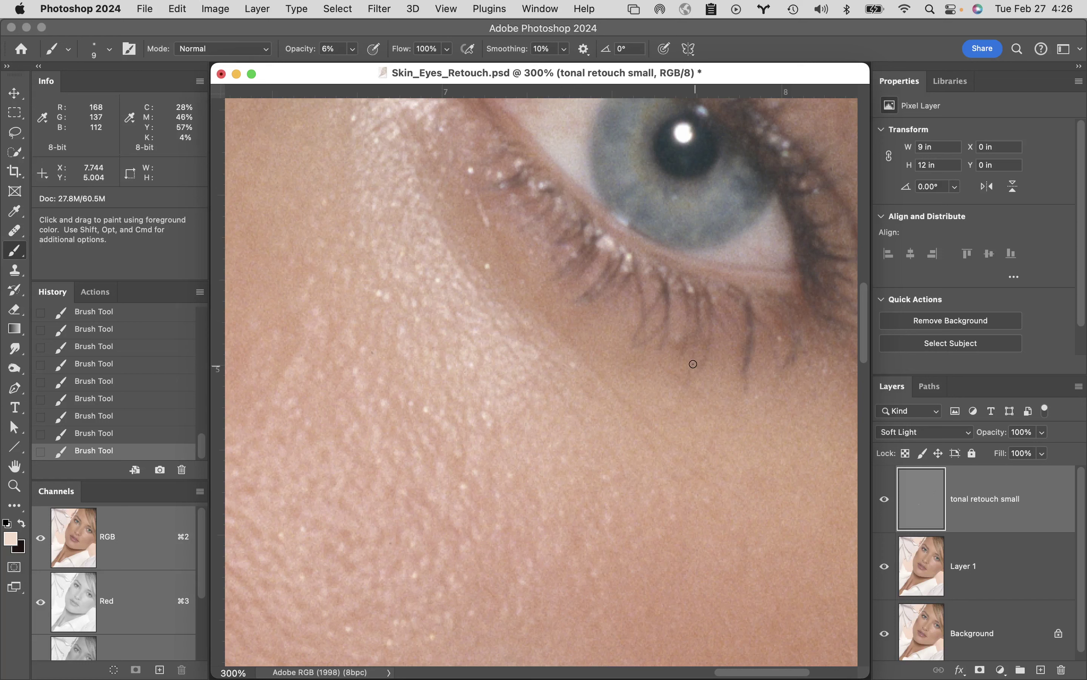
Step: Compare the under-eye crease with the tonal retouch small layer hidden and shown, and examine that layer's strokes alone
{"action": "left_click", "coordinate": [887, 505]}
{"action": "left_click", "coordinate": [888, 506]}
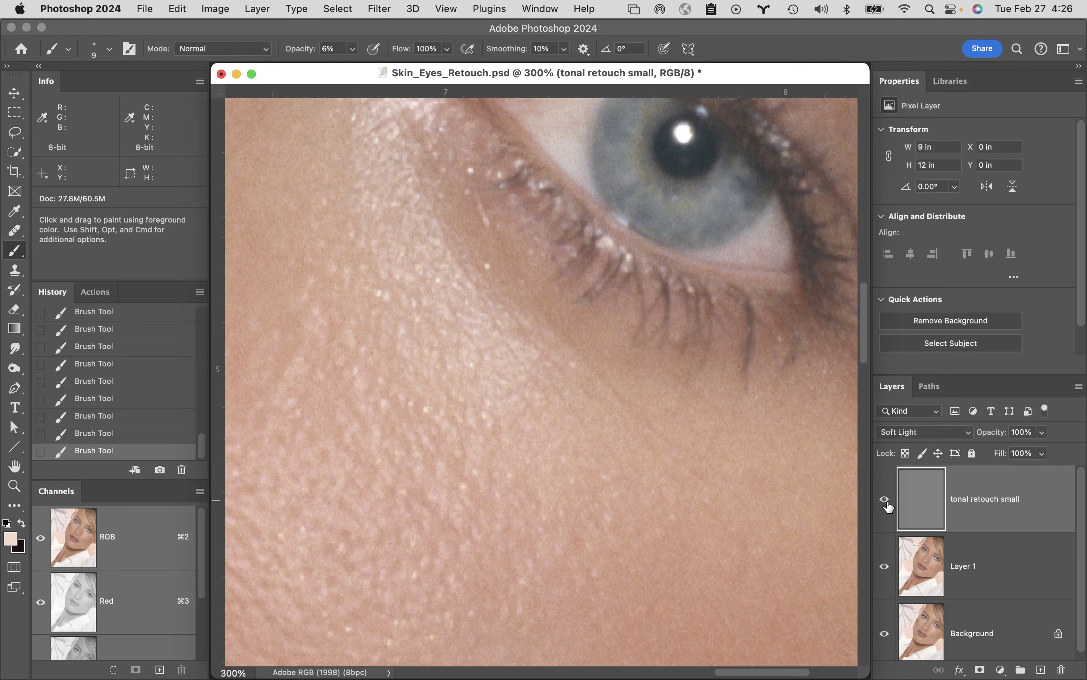
{"action": "left_click", "coordinate": [889, 506]}
{"action": "left_click", "coordinate": [886, 505]}
{"action": "left_click", "coordinate": [886, 505]}
{"action": "left_click", "coordinate": [886, 498], "text": "alt"}
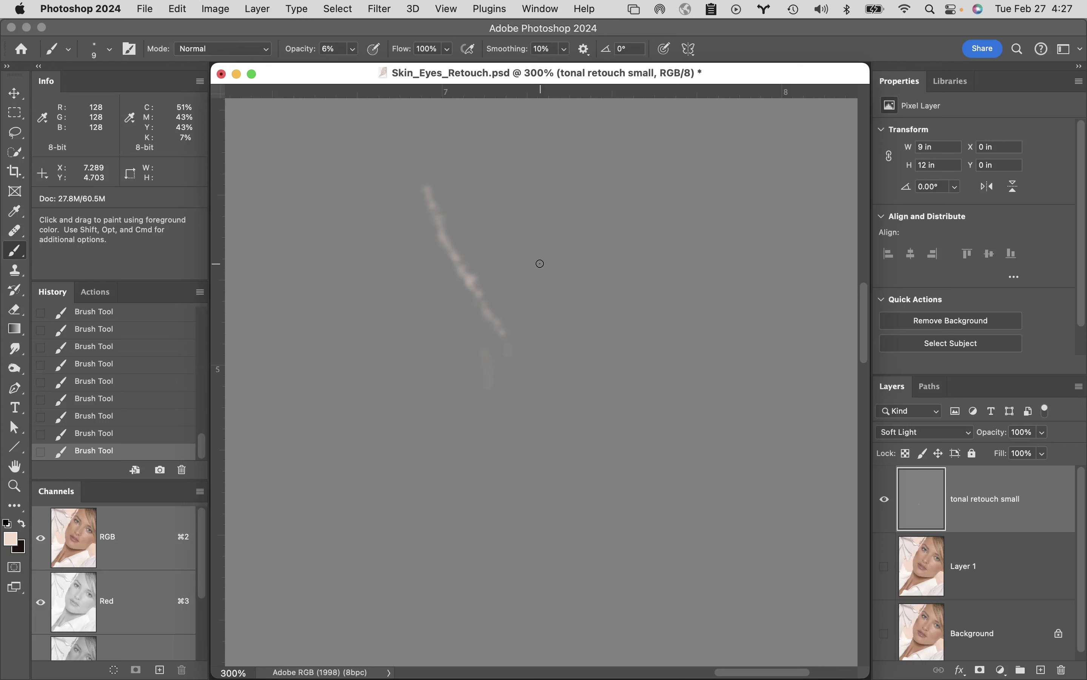
{"action": "left_click", "coordinate": [885, 500], "text": "alt"}
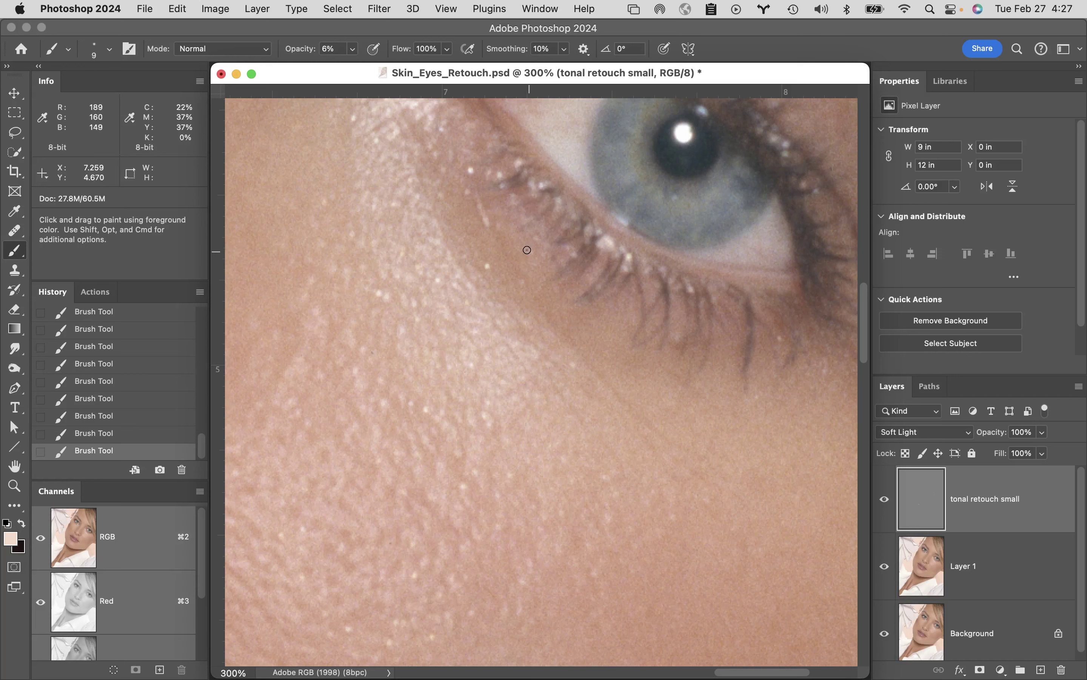
Step: Paint over the bright speck below the inner eye corner at 400% zoom with the dark colour and a 10 px brush
{"action": "scroll", "coordinate": [522, 270], "scroll_direction": "up", "scroll_amount": 5}
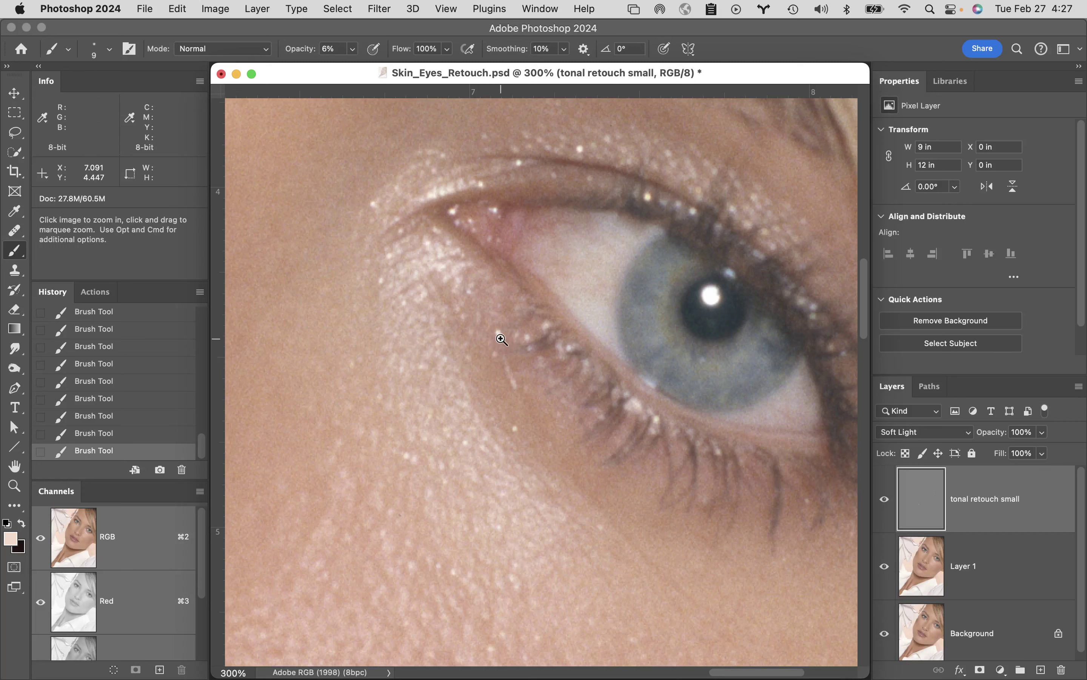
{"action": "key", "text": "super+equal"}
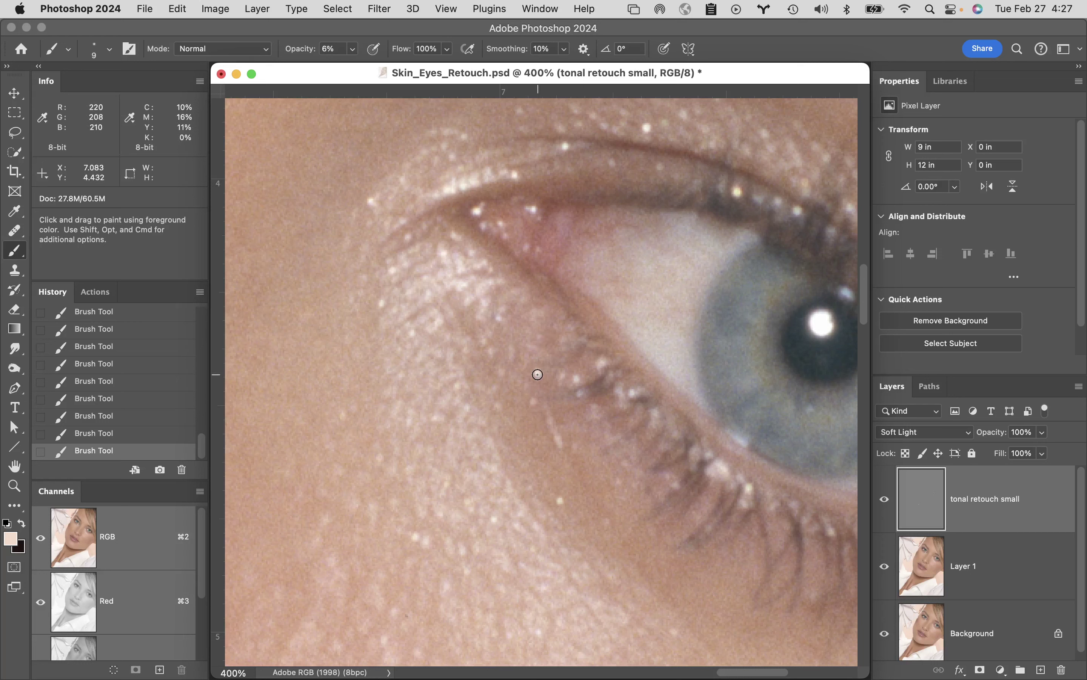
{"action": "key", "text": "bracketright"}
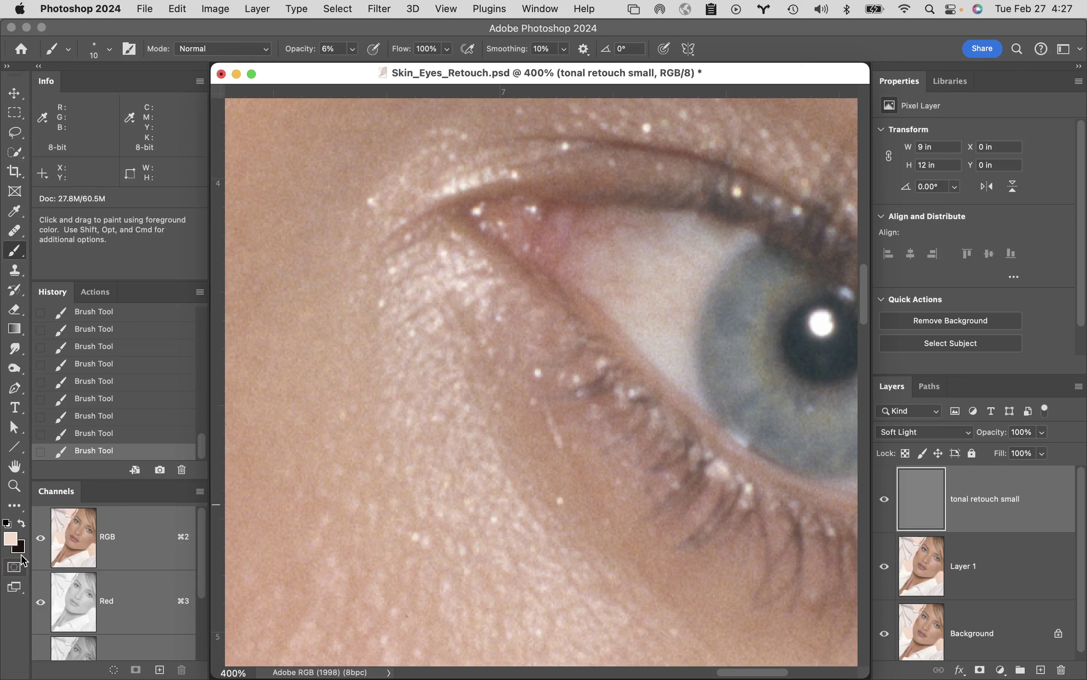
{"action": "key", "text": "x"}
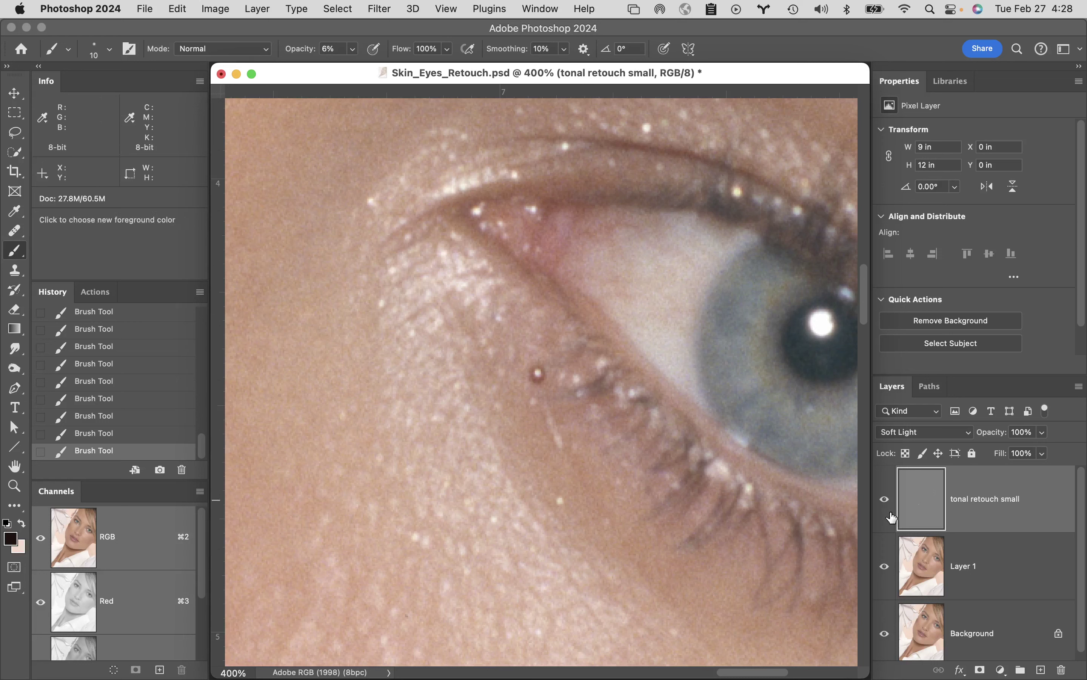
Step: Isolate the tonal retouch small layer, and lasso the dark painted spot to fill it with 50% Gray
{"action": "left_click", "coordinate": [885, 499], "text": "alt"}
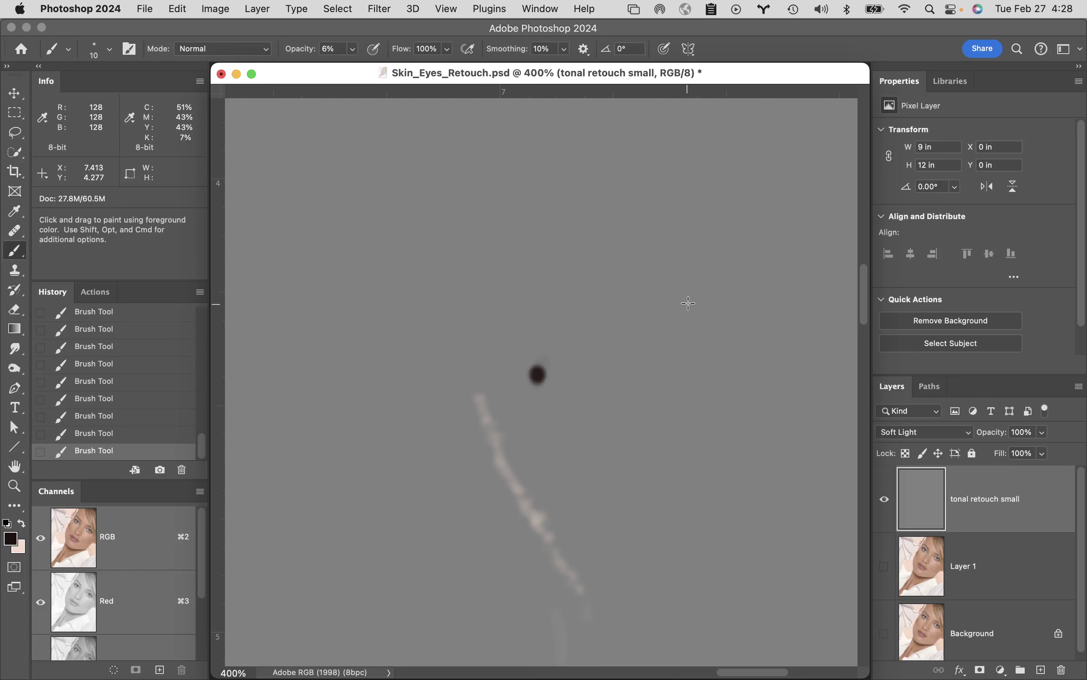
{"action": "key", "text": "l"}
{"action": "mouse_move", "coordinate": [546, 351]}
{"action": "left_mouse_down"}
{"action": "mouse_move", "coordinate": [516, 396]}
{"action": "mouse_move", "coordinate": [532, 417]}
{"action": "mouse_move", "coordinate": [560, 397]}
{"action": "mouse_move", "coordinate": [544, 344]}
{"action": "left_mouse_up"}
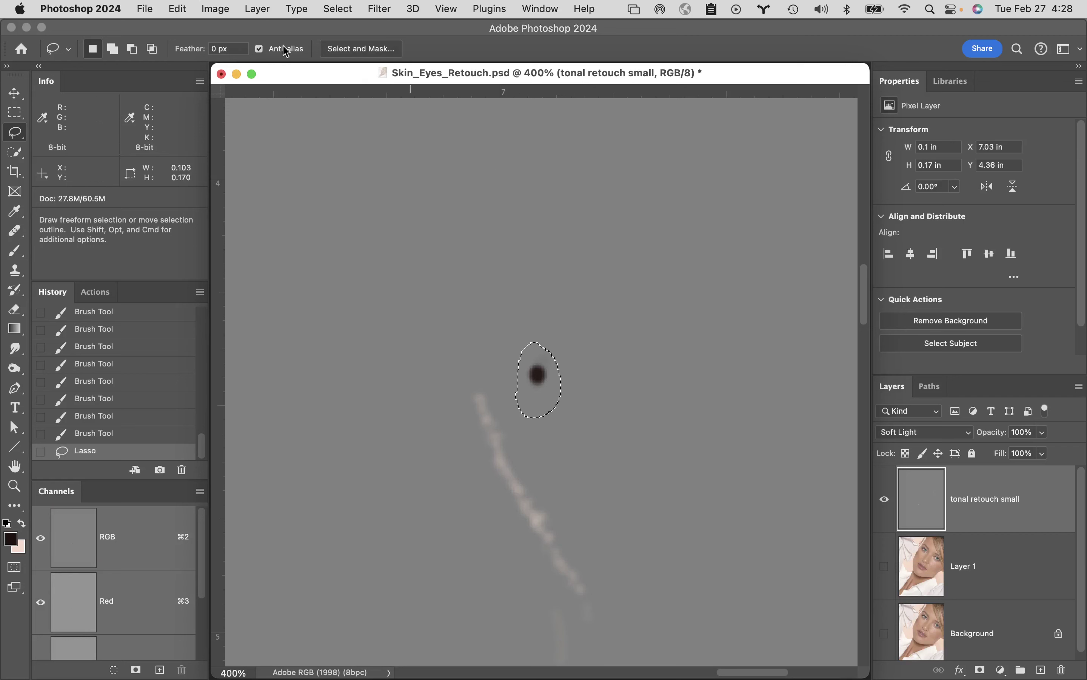
{"action": "left_click", "coordinate": [180, 6]}
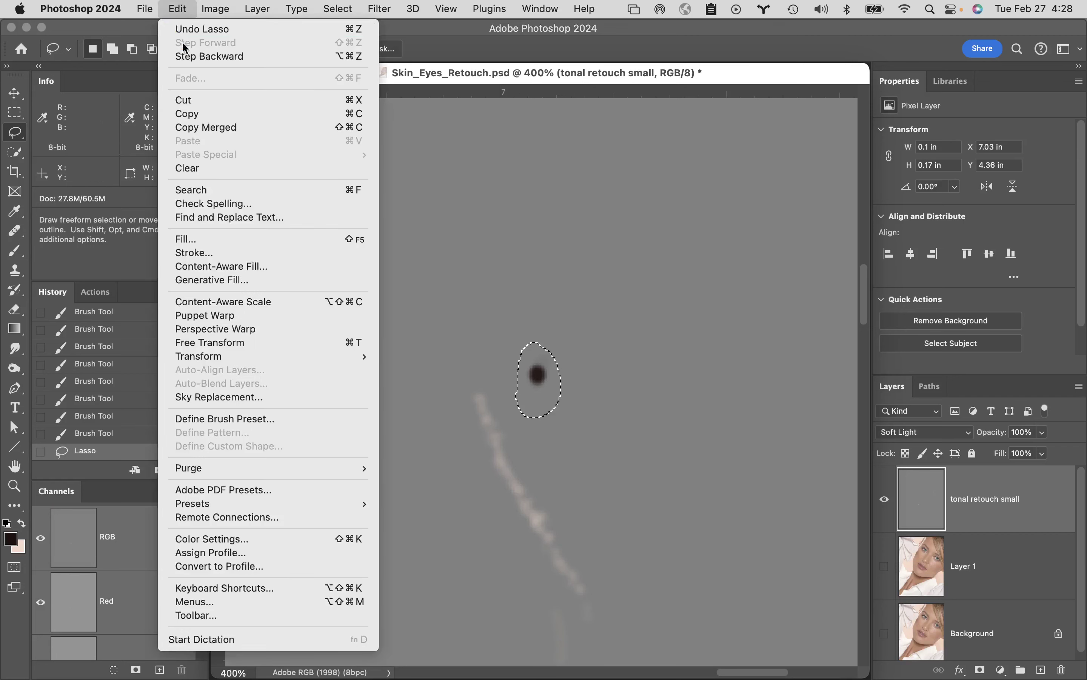
{"action": "left_click", "coordinate": [223, 238]}
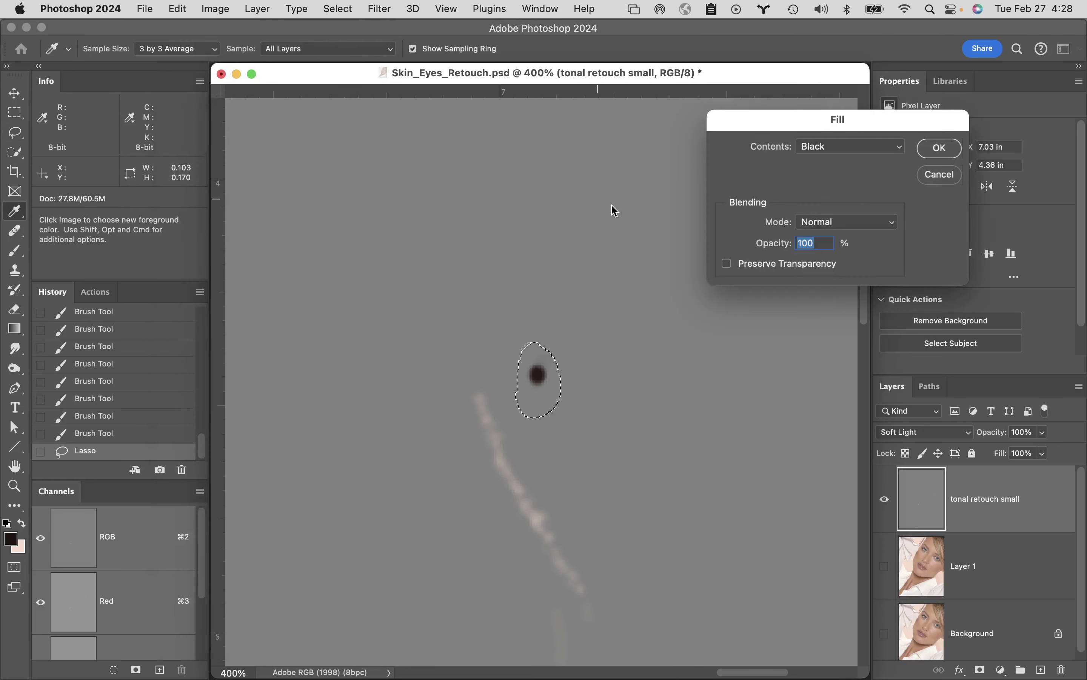
{"action": "left_click", "coordinate": [850, 151]}
{"action": "left_click", "coordinate": [847, 165]}
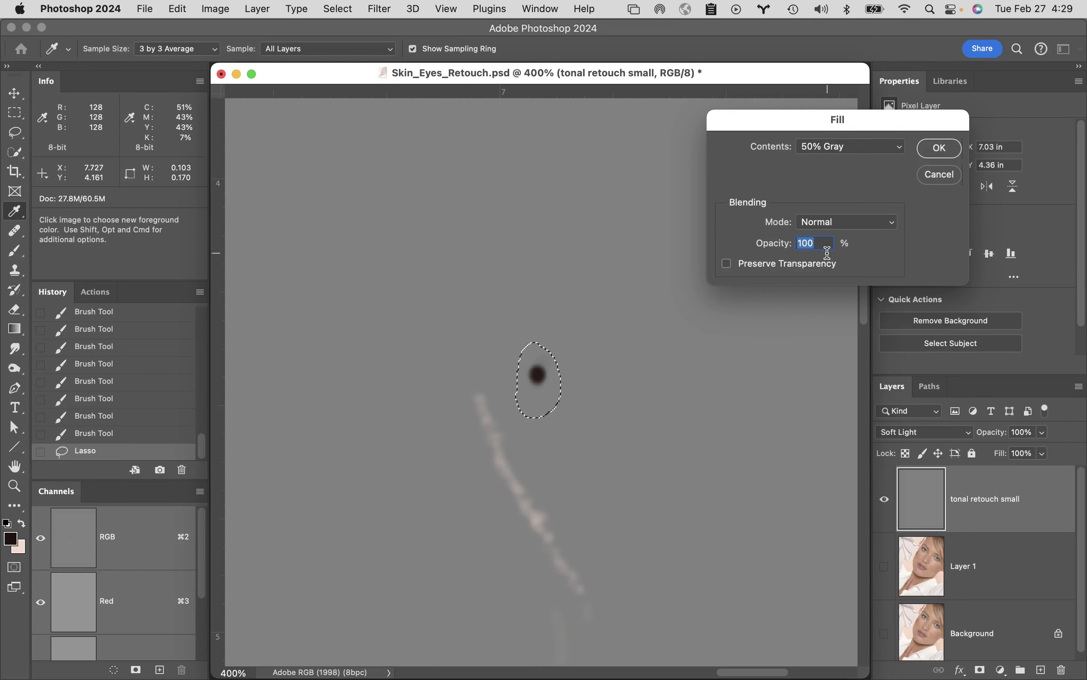
{"action": "left_click", "coordinate": [941, 151]}
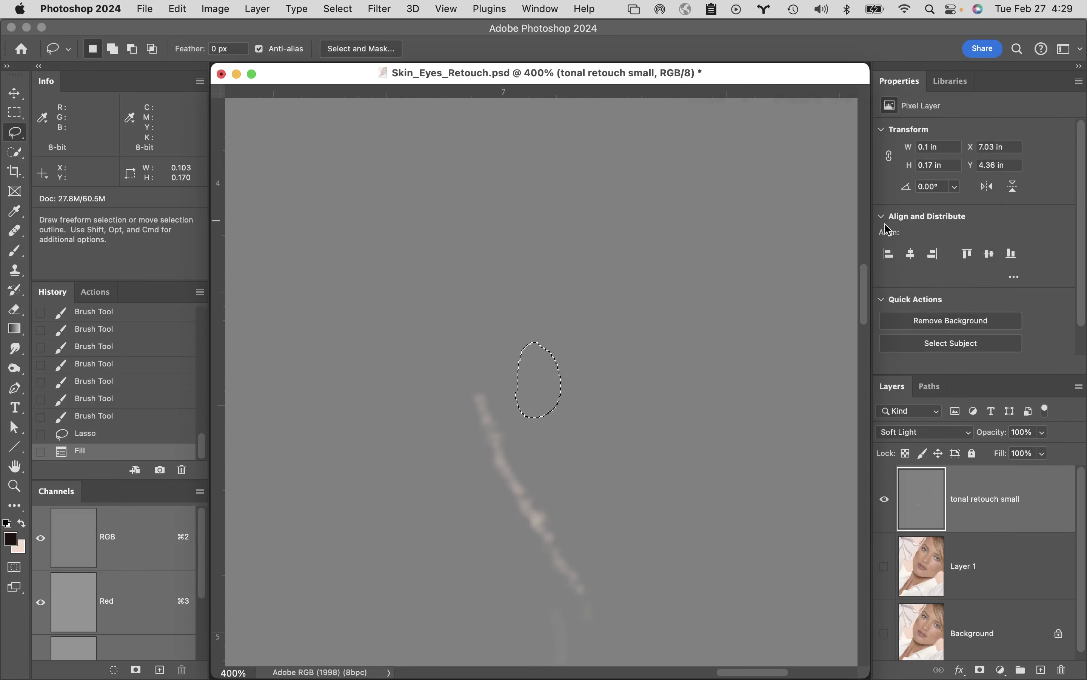
{"action": "key", "text": "super+d"}
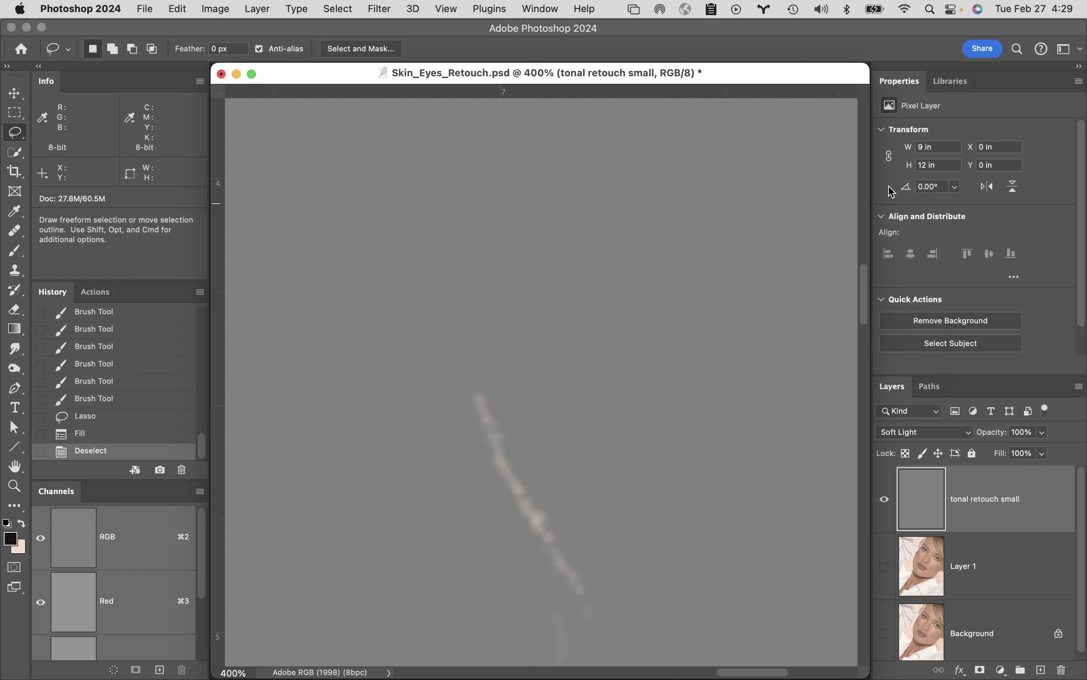
{"action": "key", "text": "super+z"}
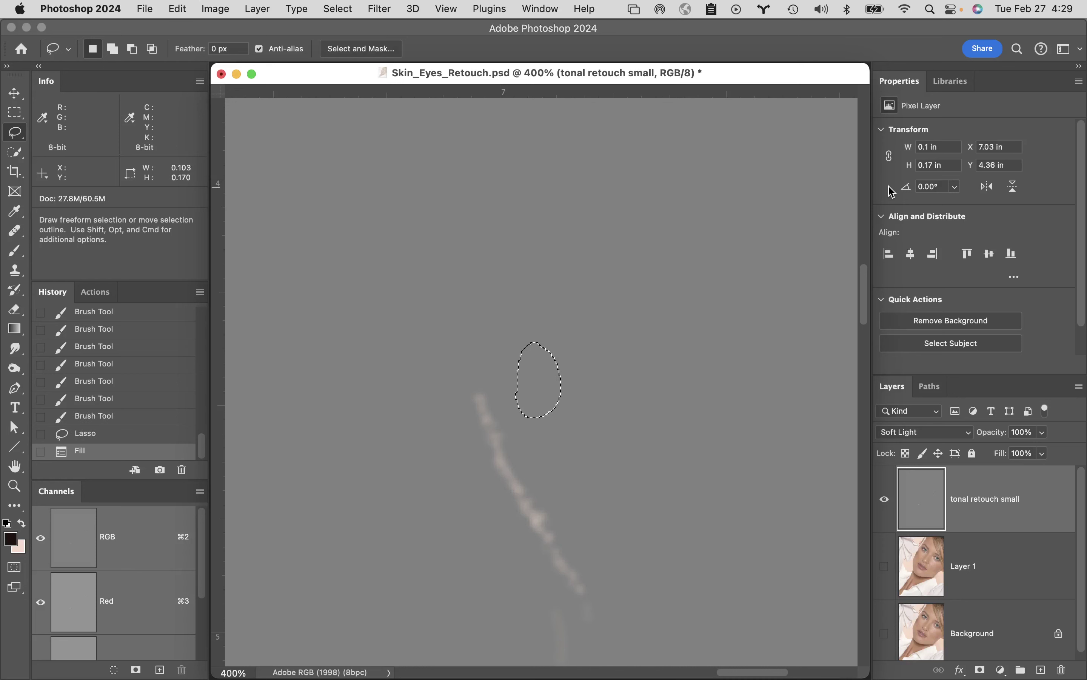
Step: Undo the gray fill, show Layer 1 again, then refill the lassoed dark spot with 50% Gray and deselect it
{"action": "key", "text": "super+z"}
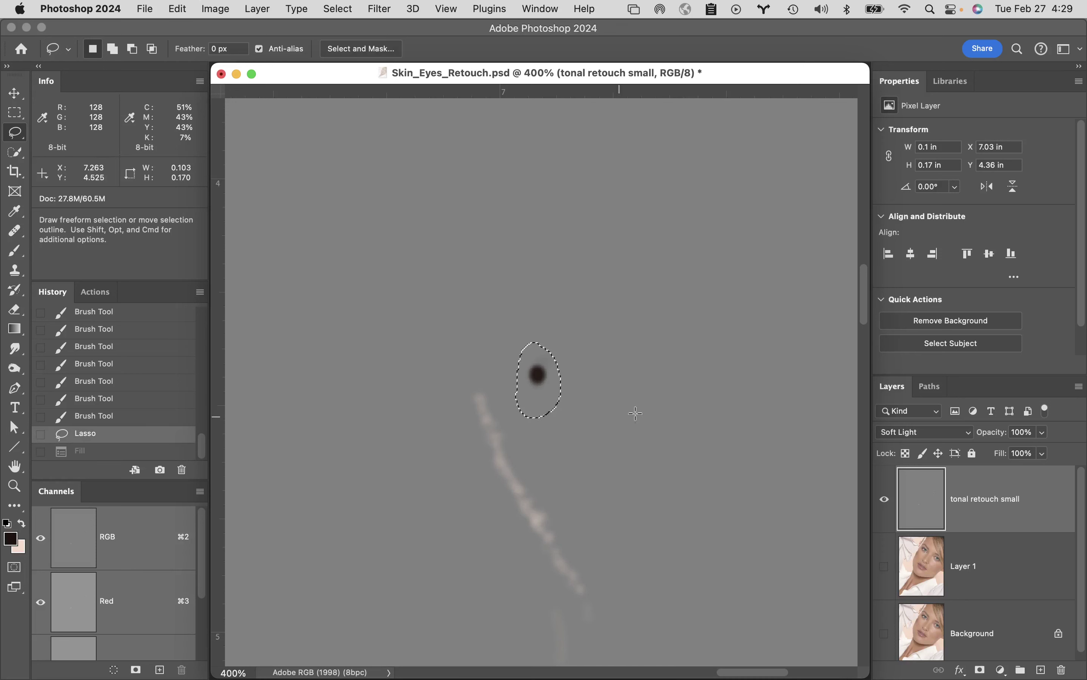
{"action": "left_click", "coordinate": [885, 567]}
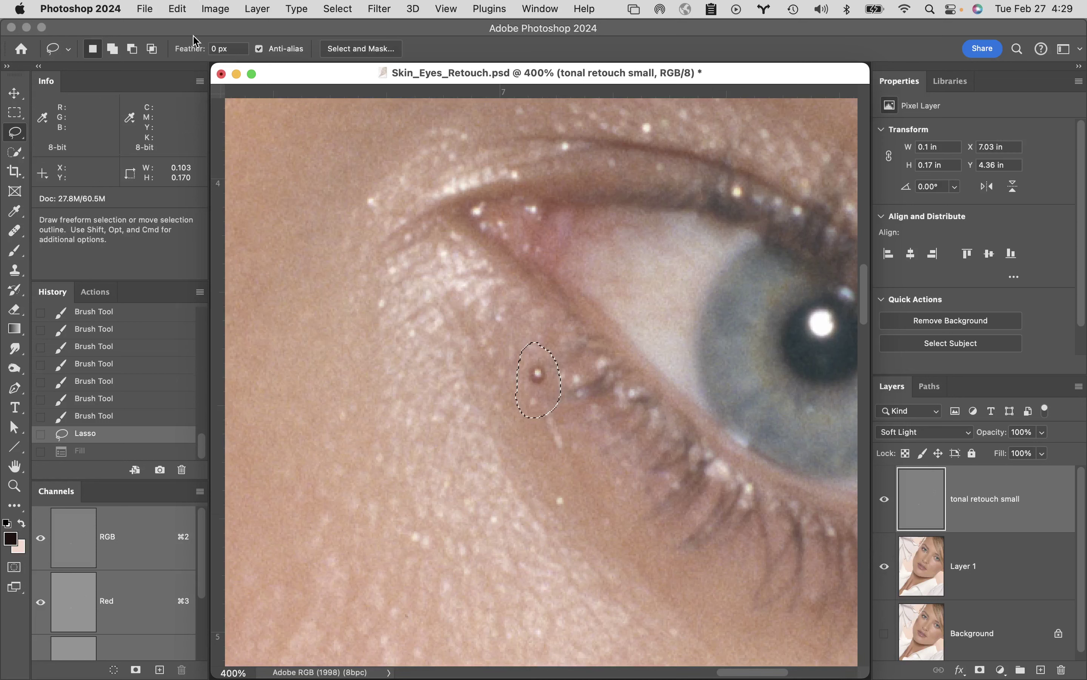
{"action": "left_click", "coordinate": [177, 8]}
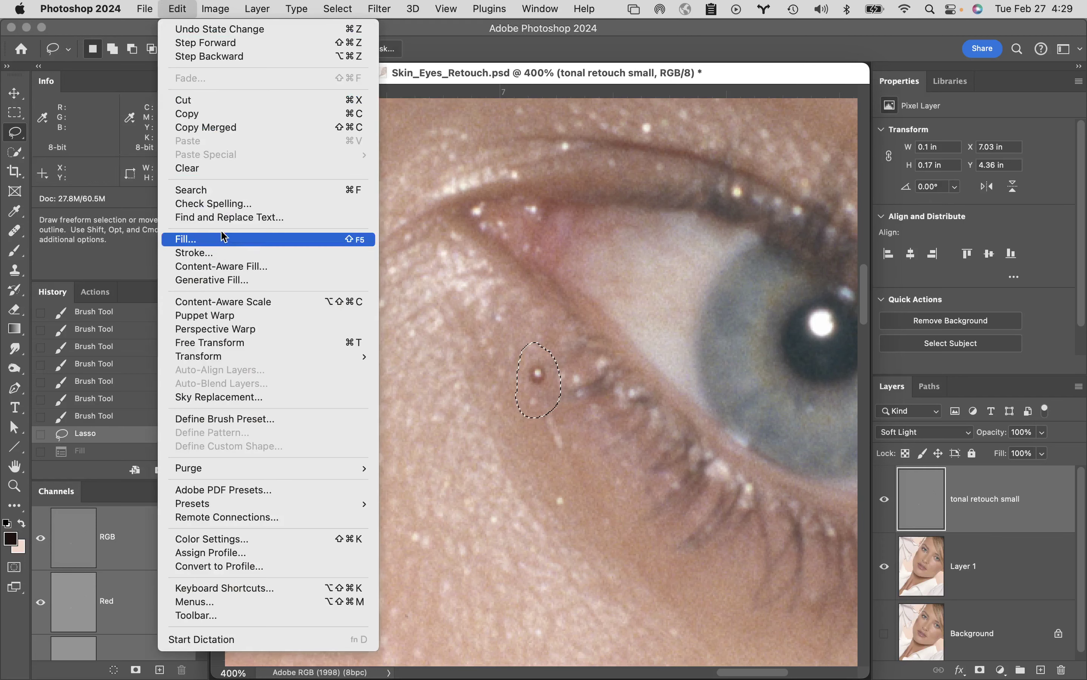
{"action": "left_click", "coordinate": [198, 238]}
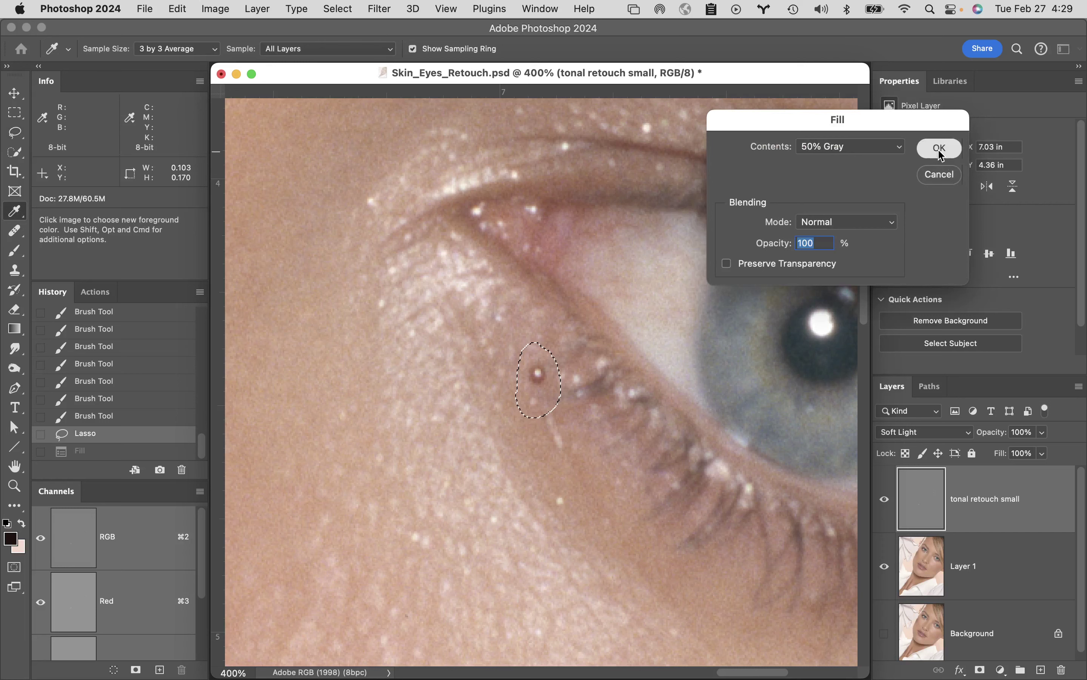
{"action": "key", "text": "super+d"}
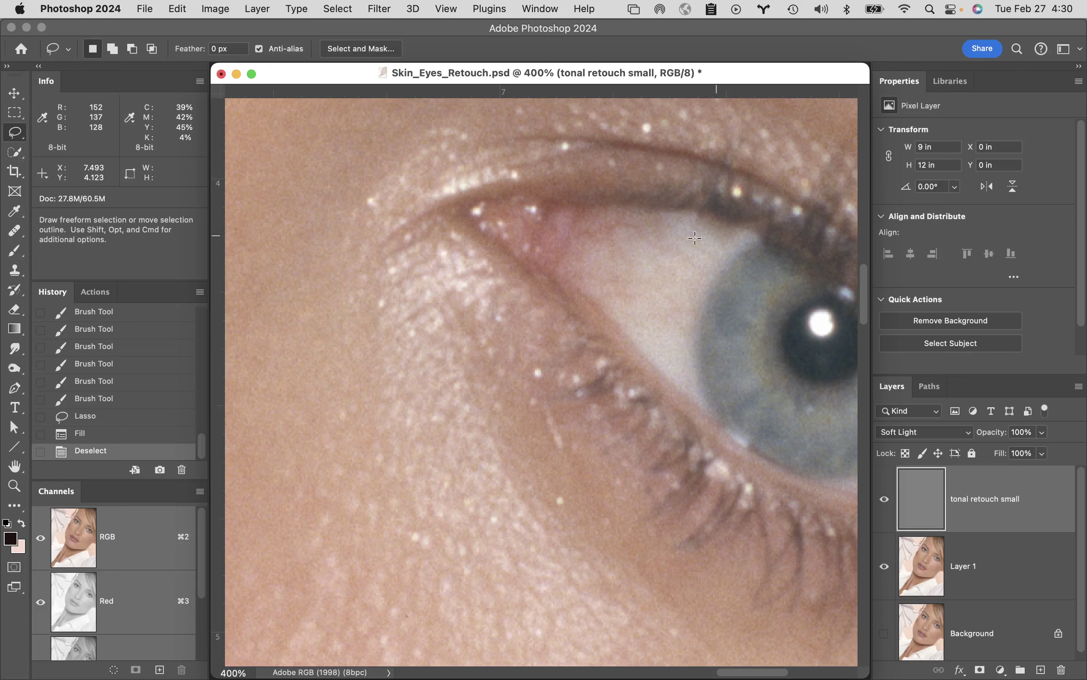
{"action": "mouse_move", "coordinate": [525, 347]}
{"action": "left_mouse_down"}
{"action": "mouse_move", "coordinate": [512, 391]}
{"action": "mouse_move", "coordinate": [535, 344]}
{"action": "mouse_move", "coordinate": [526, 347]}
{"action": "left_mouse_up"}
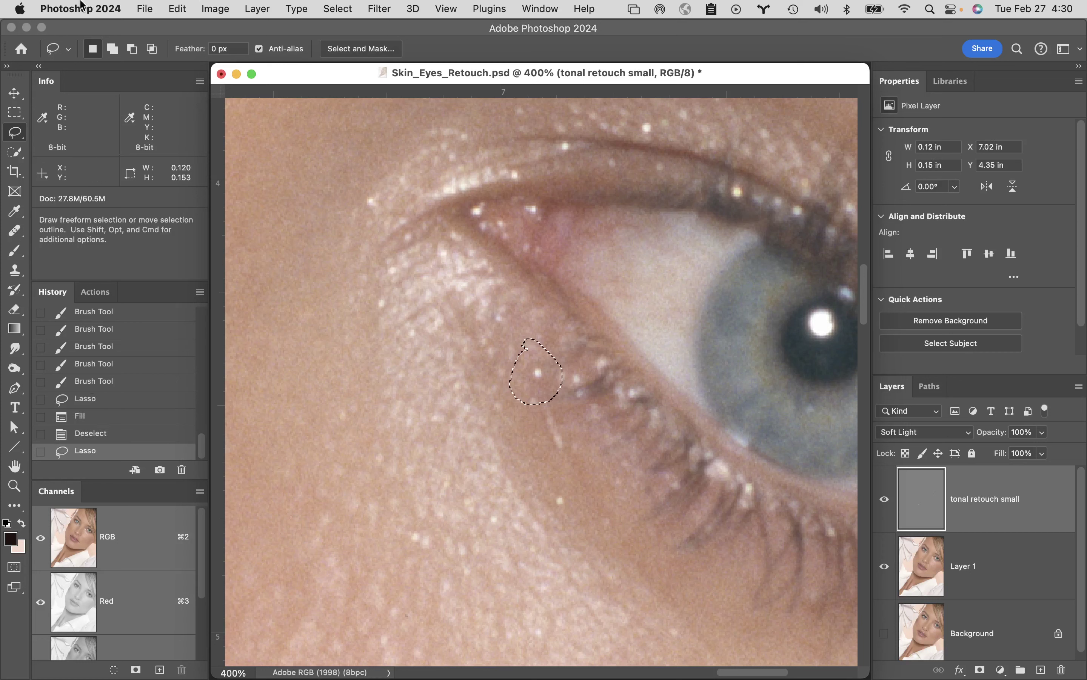
{"action": "left_click", "coordinate": [177, 8]}
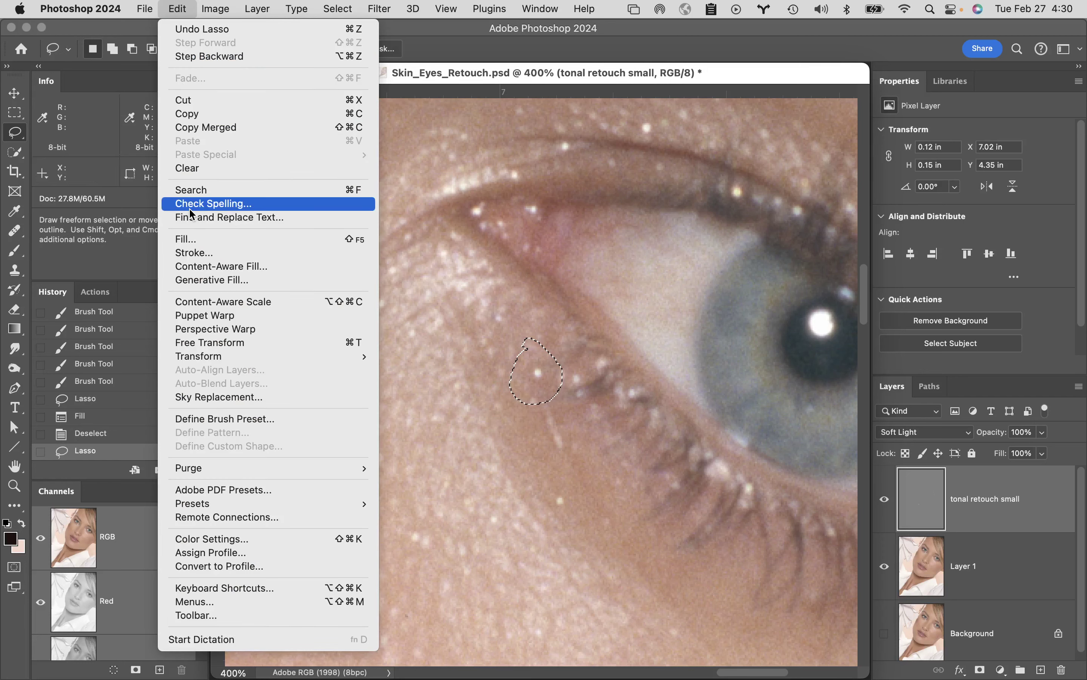
{"action": "left_click", "coordinate": [191, 243]}
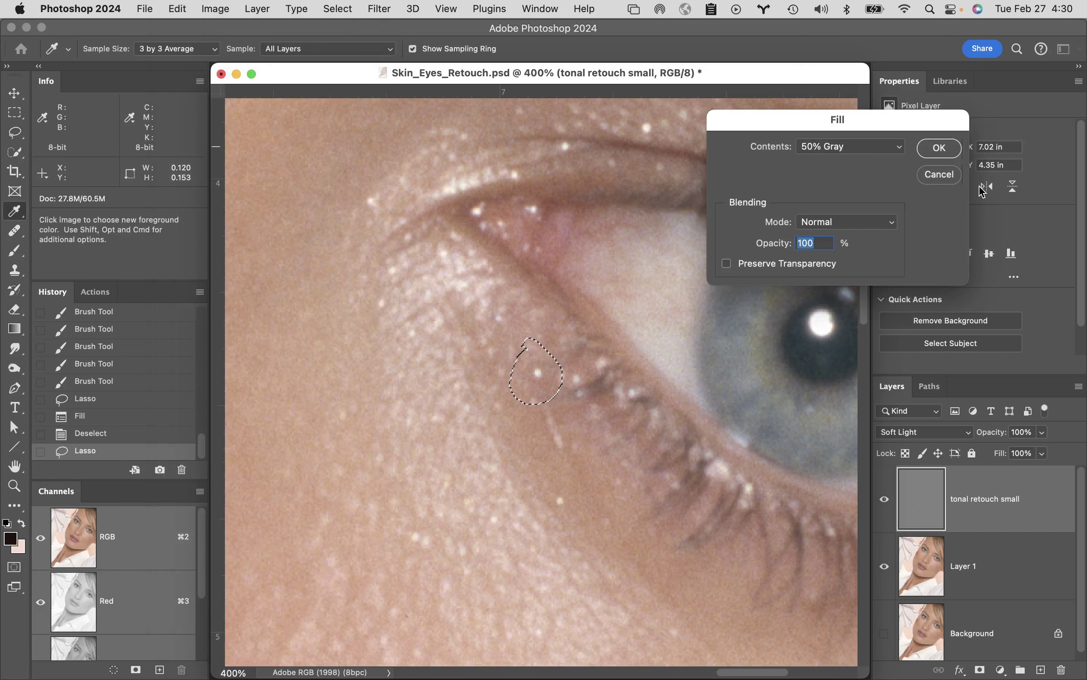
{"action": "left_click", "coordinate": [952, 176]}
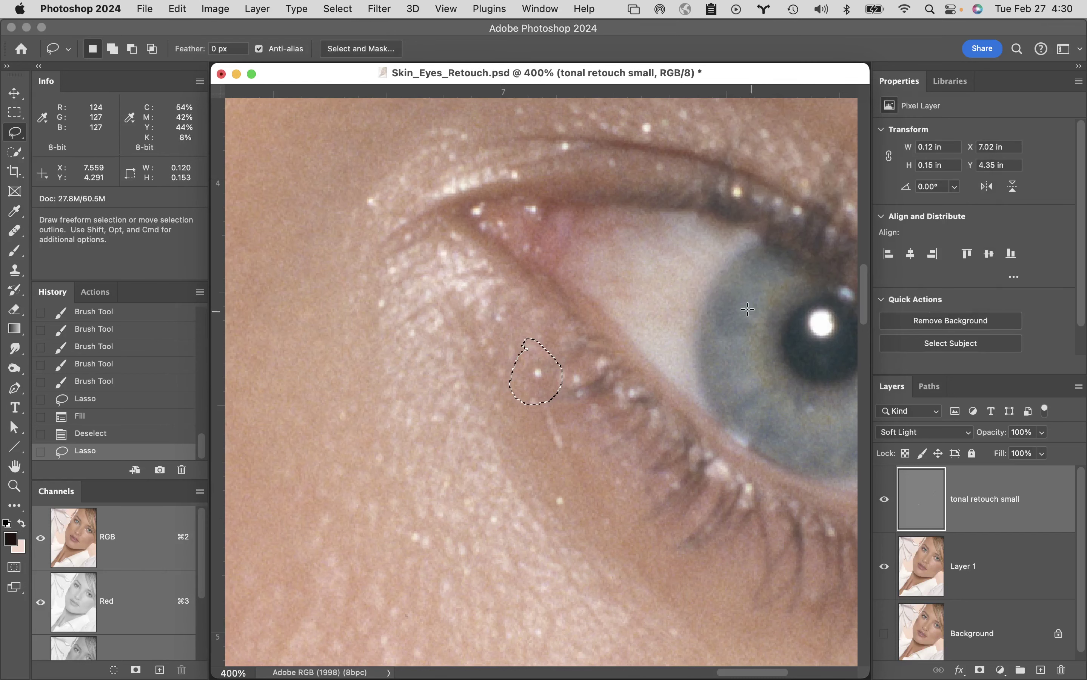
{"action": "key", "text": "super+d"}
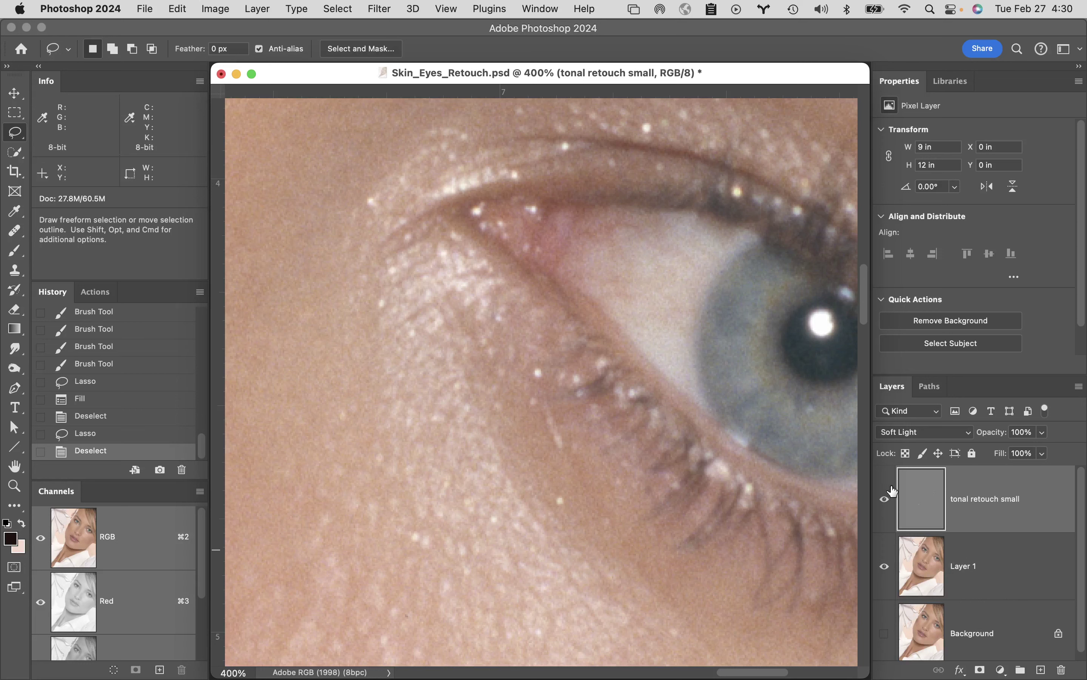
Step: Rename Layer 1 as pixel retouching
{"action": "double_click", "coordinate": [967, 570]}
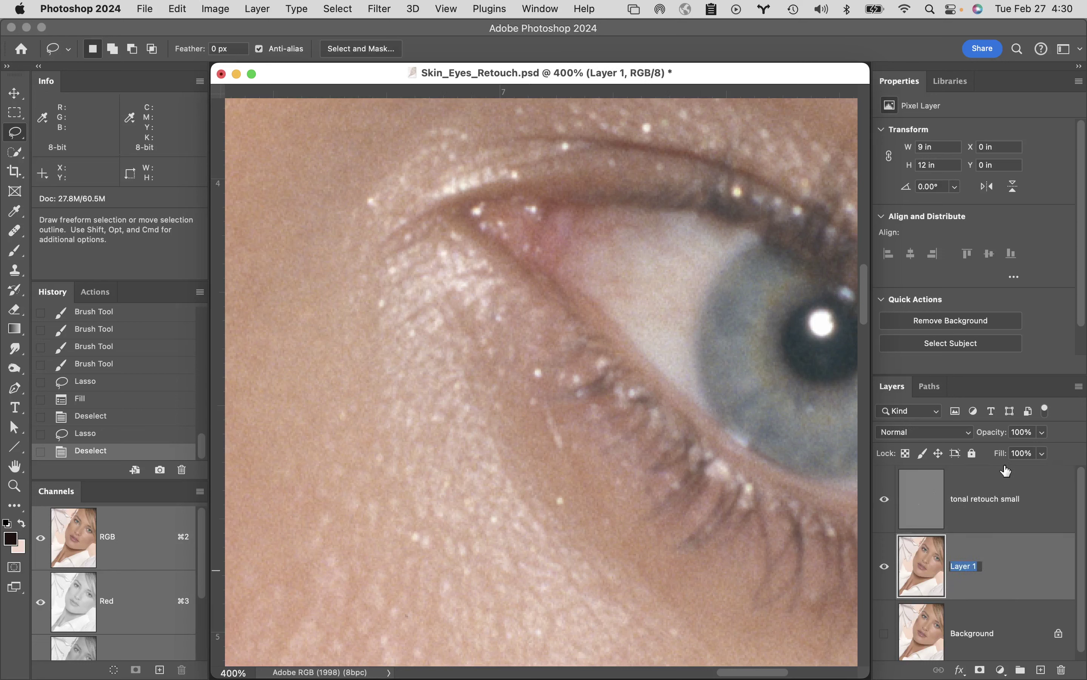
{"action": "type", "text": "pixel retouching"}
{"action": "key", "text": "Return"}
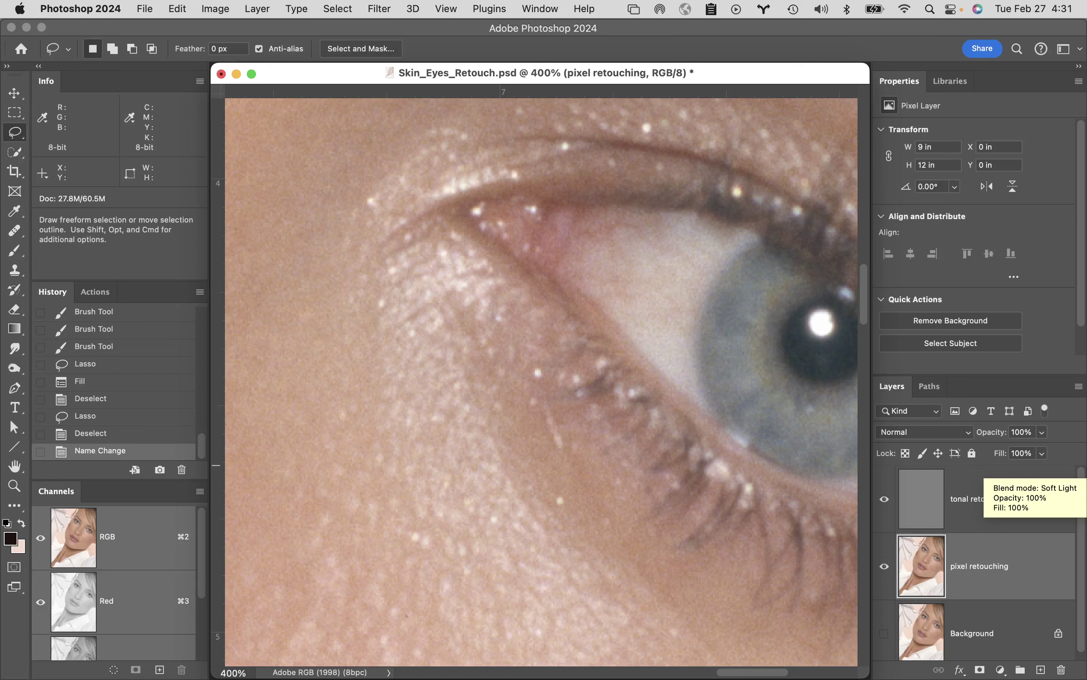
Step: Examine the skin texture and bright specks on the cheek, beside the nose and under the eye at 400% zoom
{"action": "left_click_drag", "start_coordinate": [478, 533], "coordinate": [456, 12]}
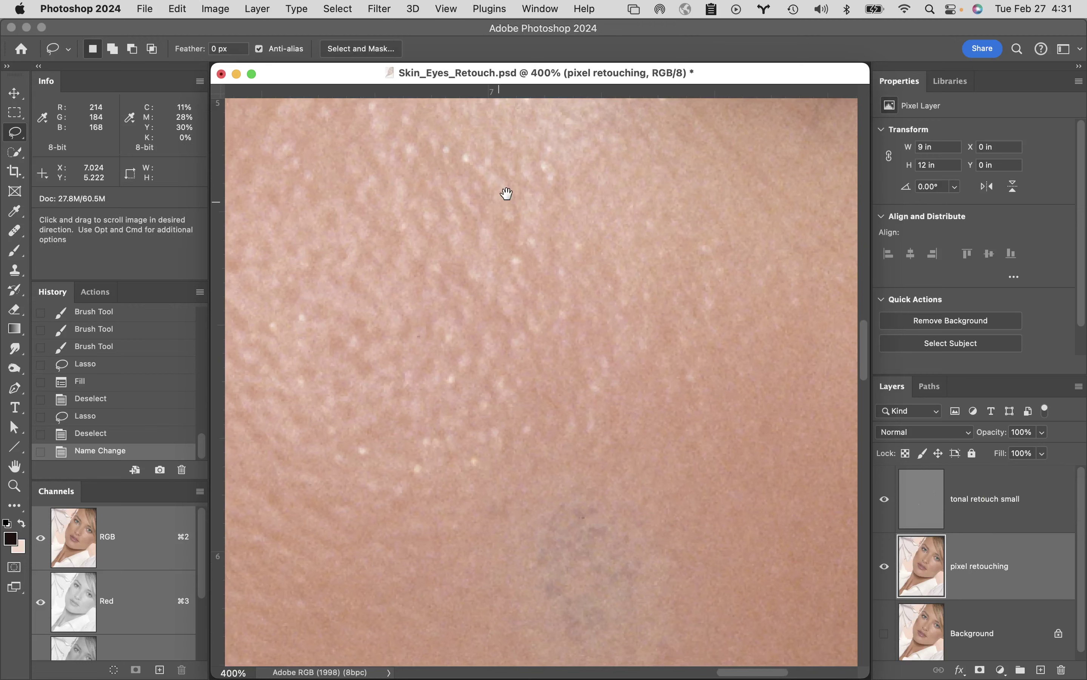
{"action": "scroll", "coordinate": [507, 194], "scroll_direction": "down", "scroll_amount": 5}
{"action": "key", "text": "space"}
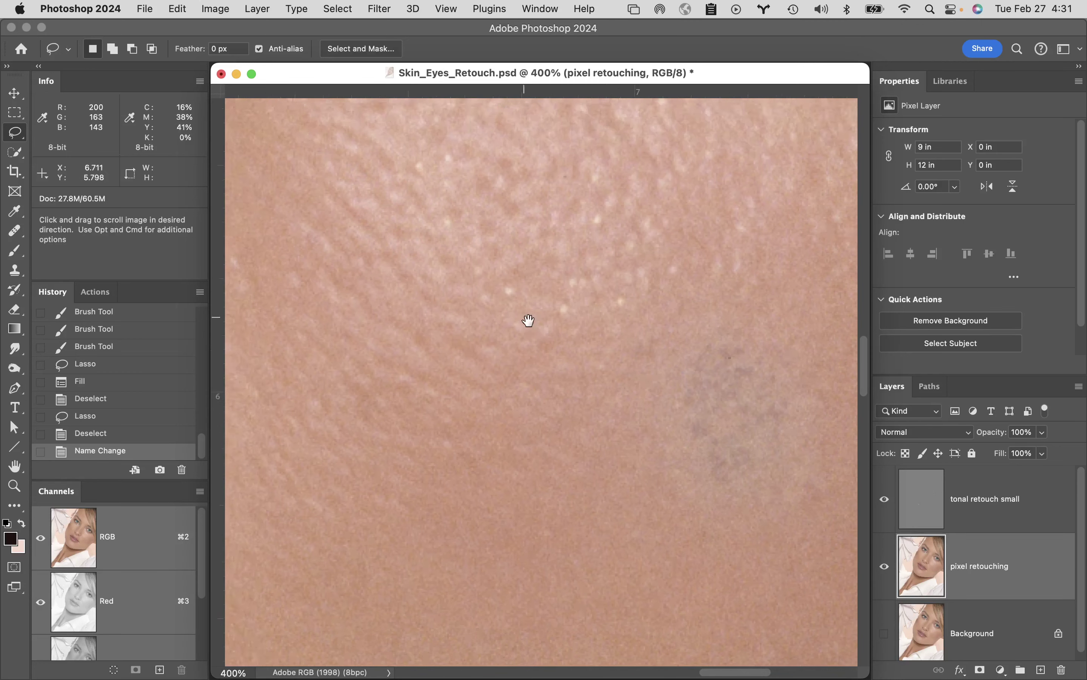
{"action": "left_click_drag", "start_coordinate": [527, 323], "coordinate": [774, 563]}
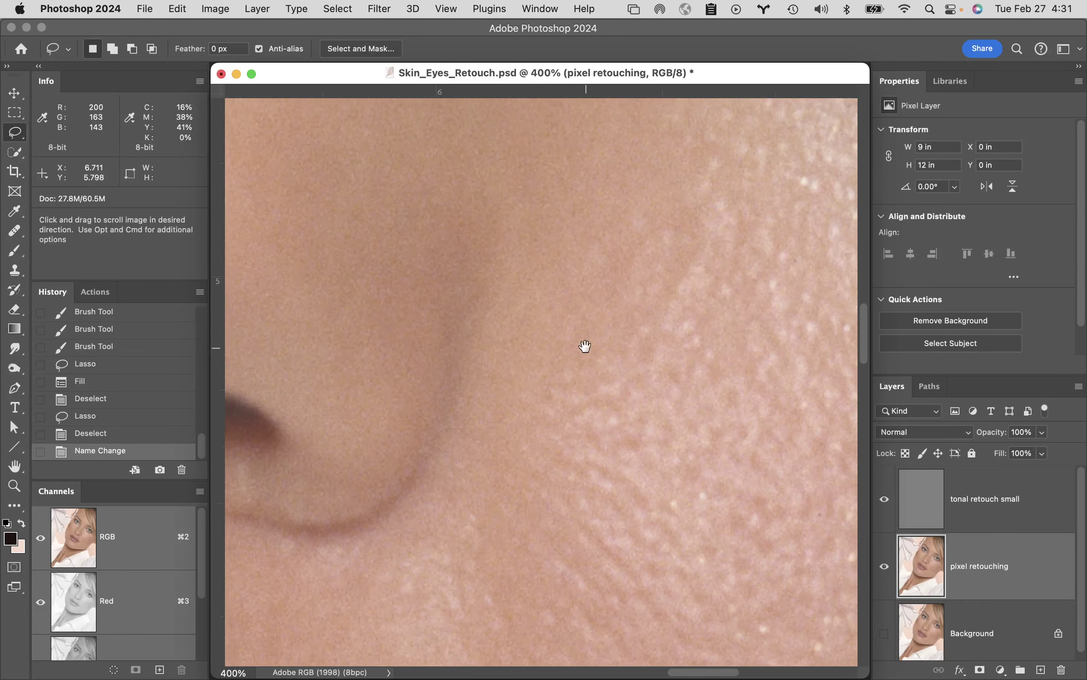
{"action": "left_click_drag", "start_coordinate": [651, 318], "coordinate": [410, 238]}
{"action": "left_click_drag", "start_coordinate": [672, 294], "coordinate": [573, 352]}
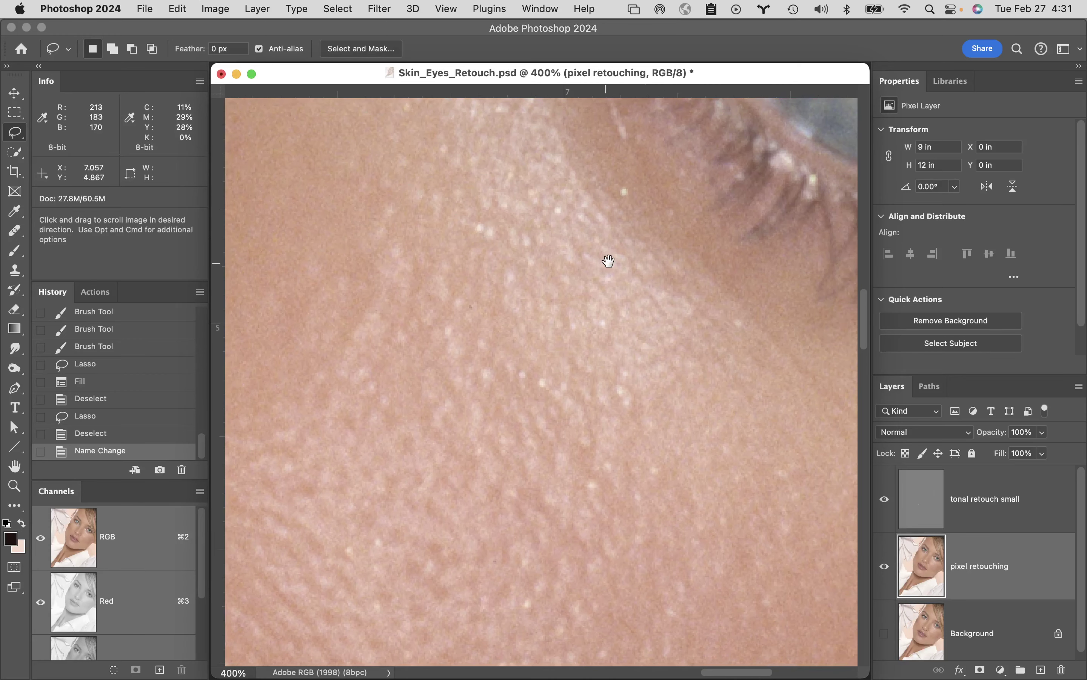
{"action": "left_click_drag", "start_coordinate": [605, 266], "coordinate": [543, 446]}
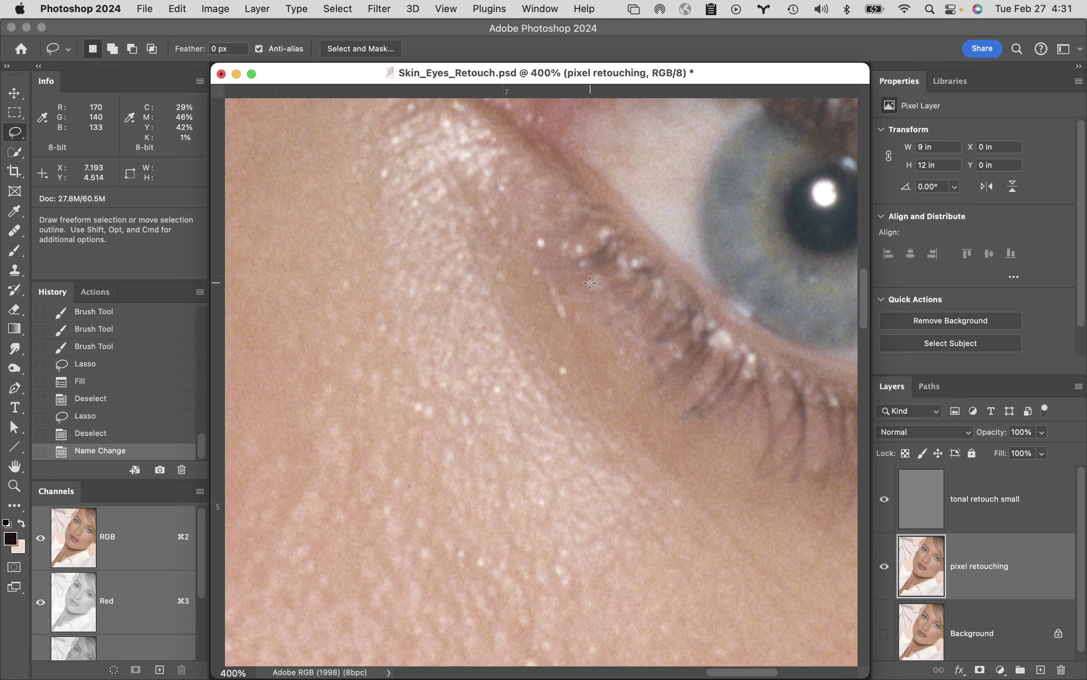
{"action": "left_click_drag", "start_coordinate": [534, 269], "coordinate": [549, 360]}
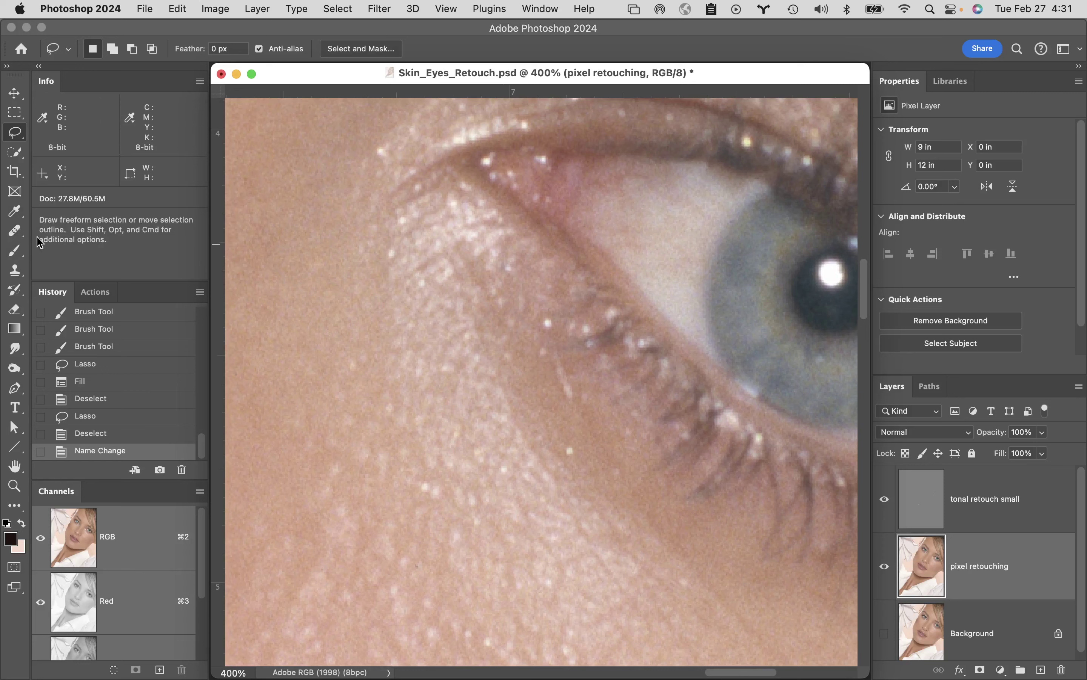
Step: Choose the Healing Brush Tool at 15 px and sample the textured skin below the inner eye corner as source
{"action": "left_click", "coordinate": [16, 233]}
{"action": "right_click", "coordinate": [17, 235]}
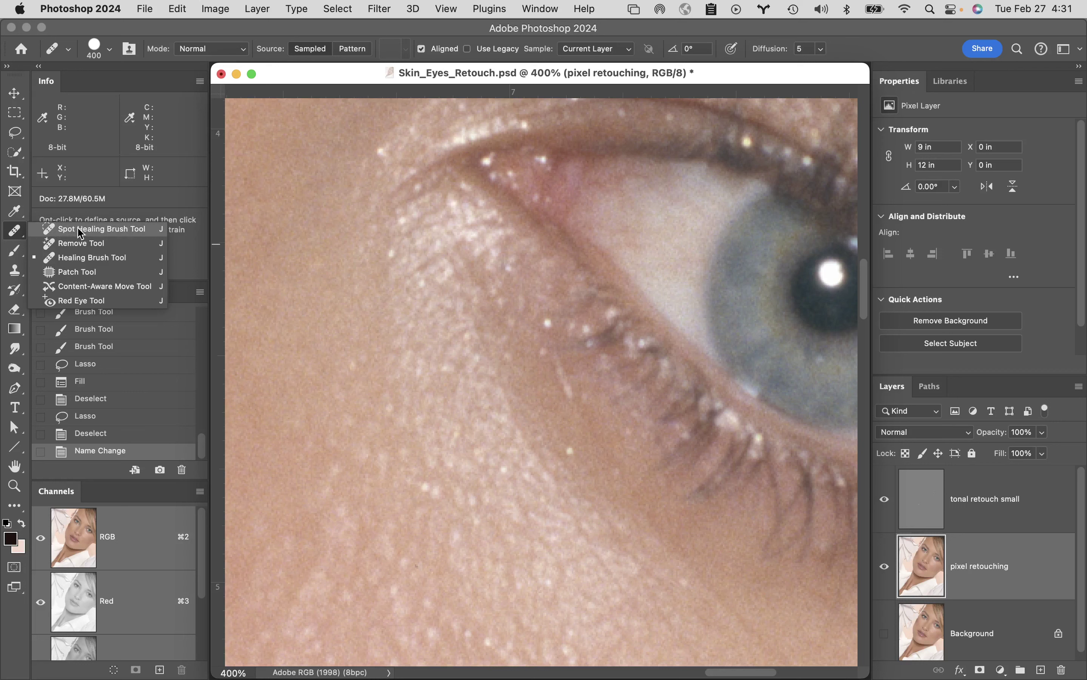
{"action": "left_click", "coordinate": [86, 266]}
{"action": "scroll", "coordinate": [384, 206], "scroll_direction": "right", "scroll_amount": 2}
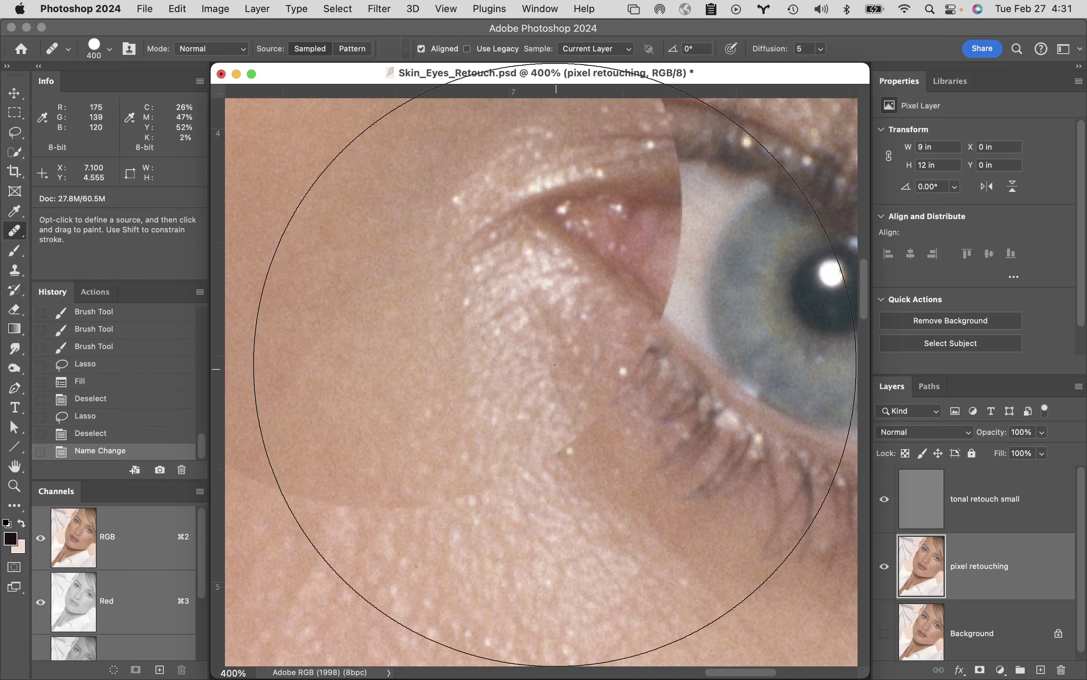
{"action": "key", "text": "bracketleft"}
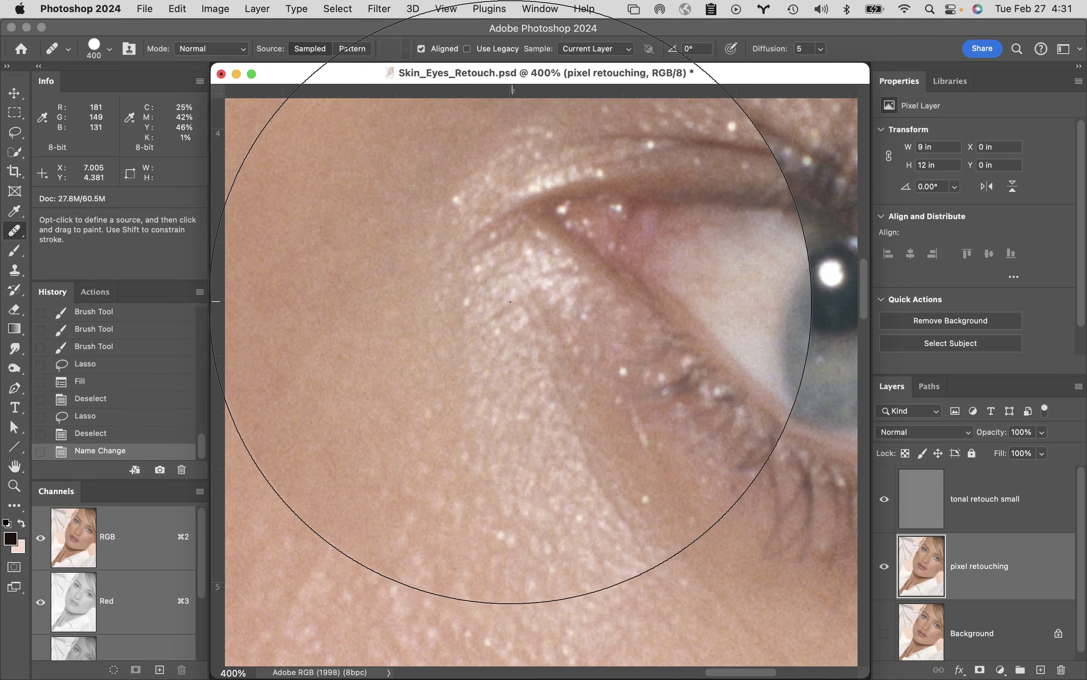
{"action": "key", "text": "bracketleft"}
{"action": "key", "text": "bracketleft"}
{"action": "key", "text": "bracketleft"}
{"action": "key", "text": "bracketleft"}
{"action": "key", "text": "bracketleft"}
{"action": "key", "text": "bracketleft"}
{"action": "key", "text": "bracketleft"}
{"action": "key", "text": "bracketleft"}
{"action": "key", "text": "bracketleft"}
{"action": "key", "text": "bracketleft"}
{"action": "key", "text": "bracketleft"}
{"action": "key", "text": "bracketleft"}
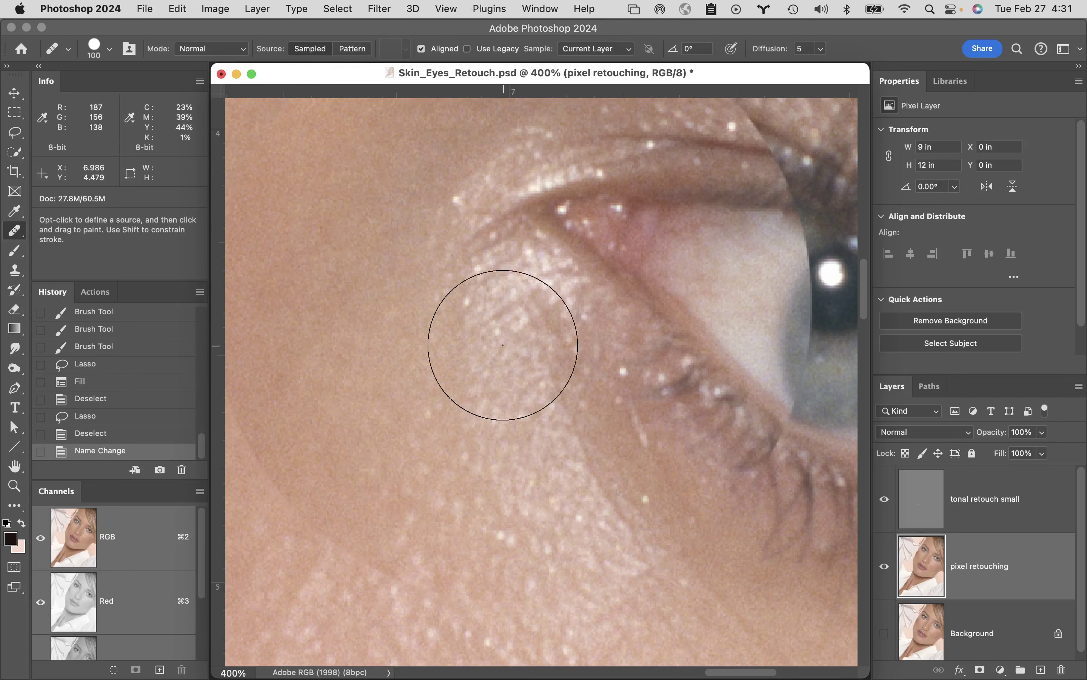
{"action": "key", "text": "bracketleft"}
{"action": "key", "text": "bracketleft"}
{"action": "left_click", "coordinate": [478, 387], "text": "alt"}
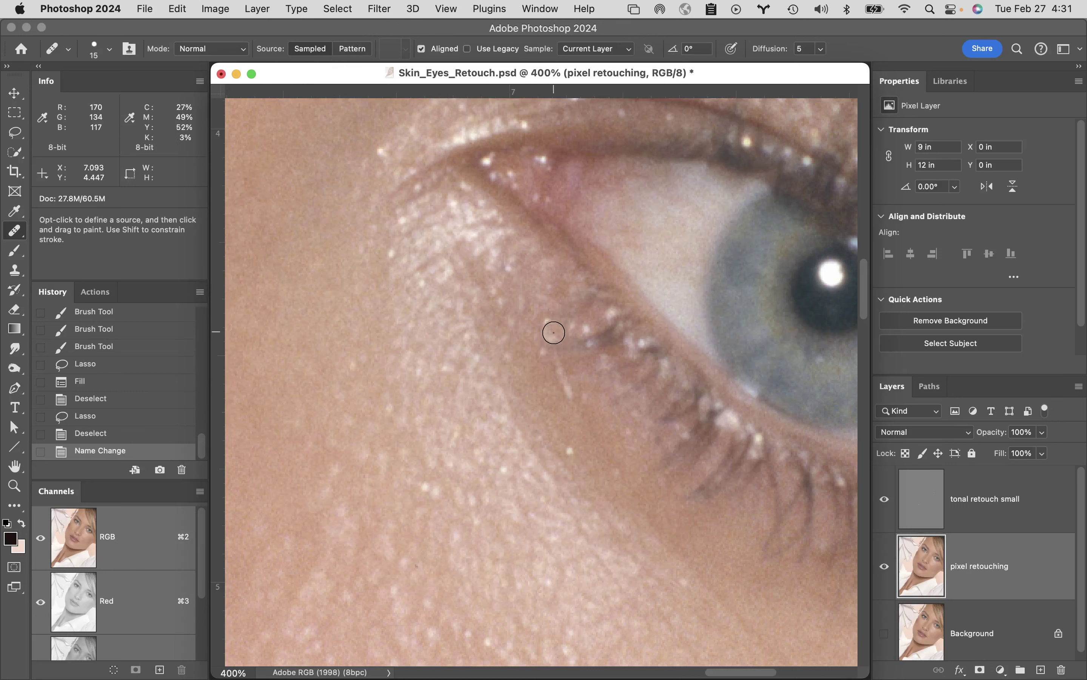
Step: Set the healing brush hardness to 50%
{"action": "left_click", "coordinate": [110, 50]}
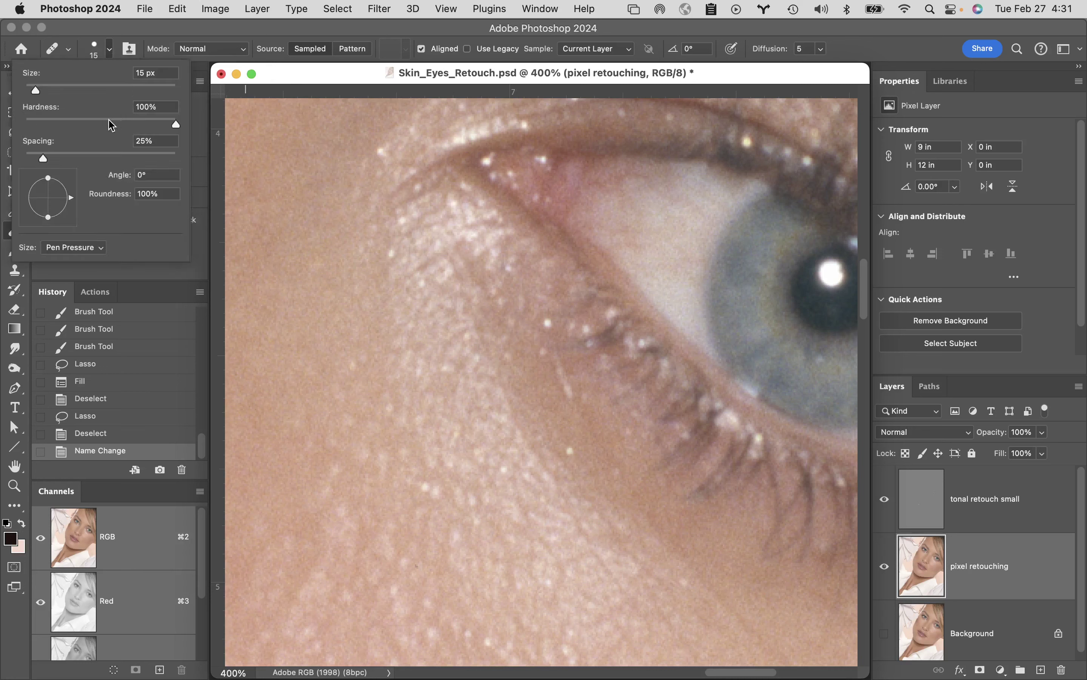
{"action": "left_click_drag", "start_coordinate": [109, 120], "coordinate": [101, 126]}
{"action": "left_click", "coordinate": [263, 28]}
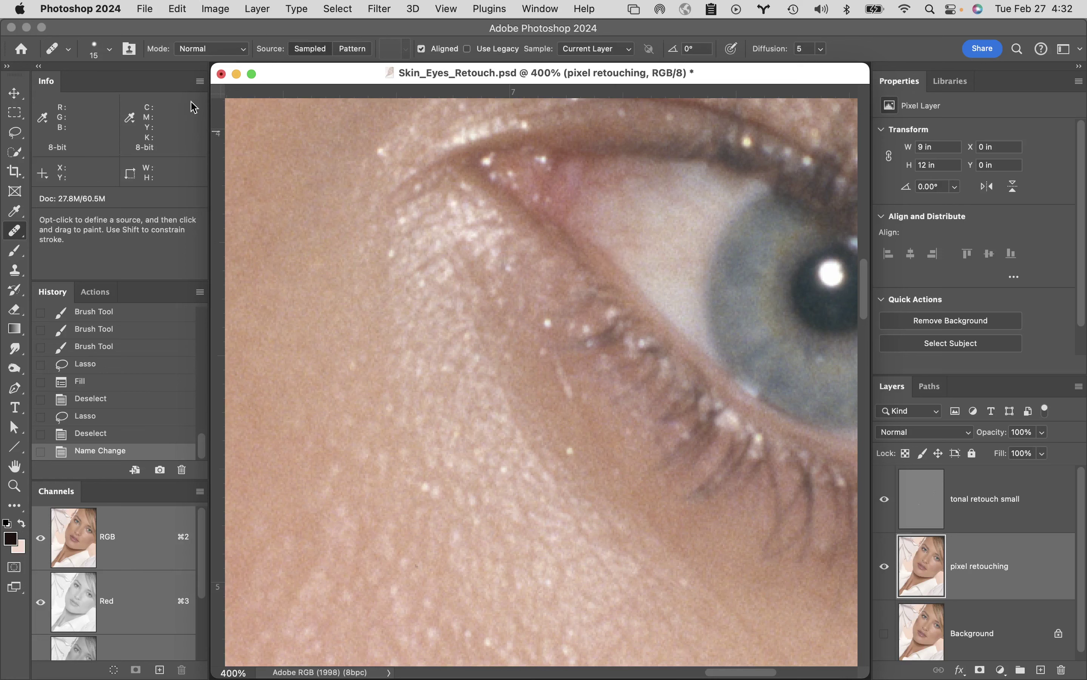
{"action": "left_click", "coordinate": [111, 51]}
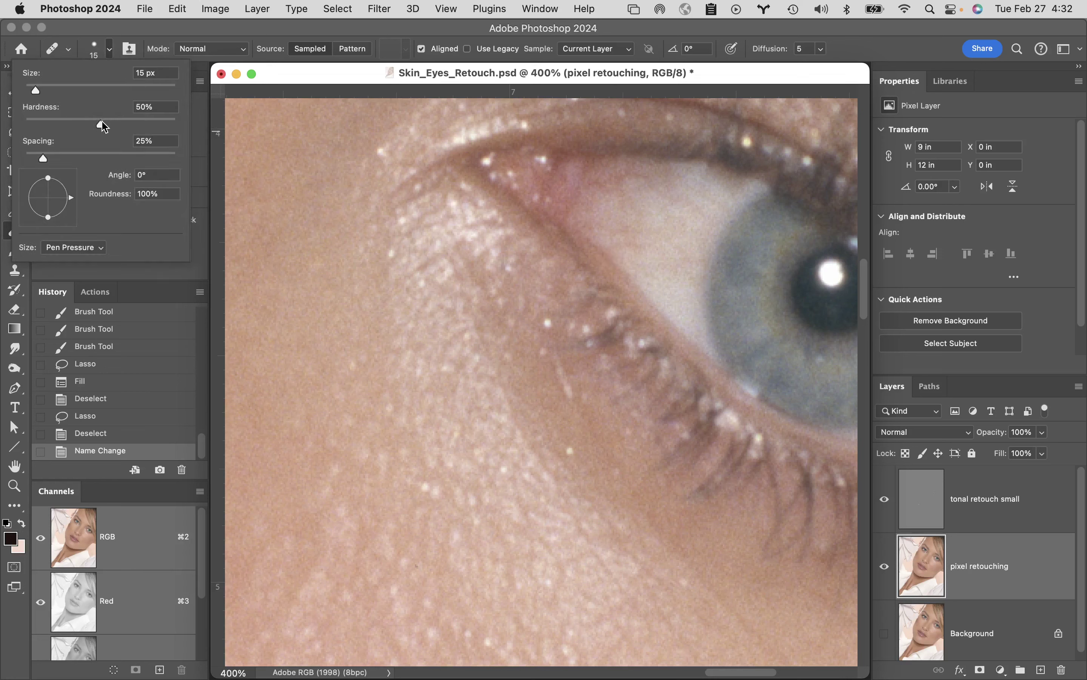
{"action": "left_click", "coordinate": [281, 26]}
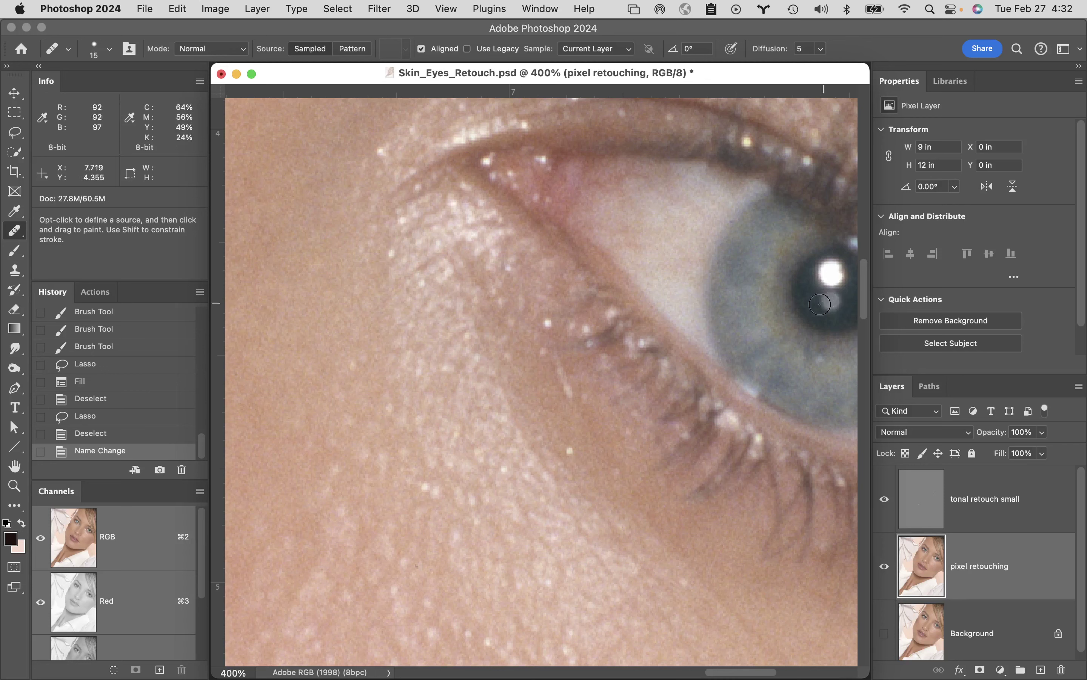
Step: Heal over the bright catchlight in the pupil on the pixel retouching layer, using the dark pupil as source
{"action": "left_click_drag", "start_coordinate": [820, 304], "coordinate": [823, 310]}
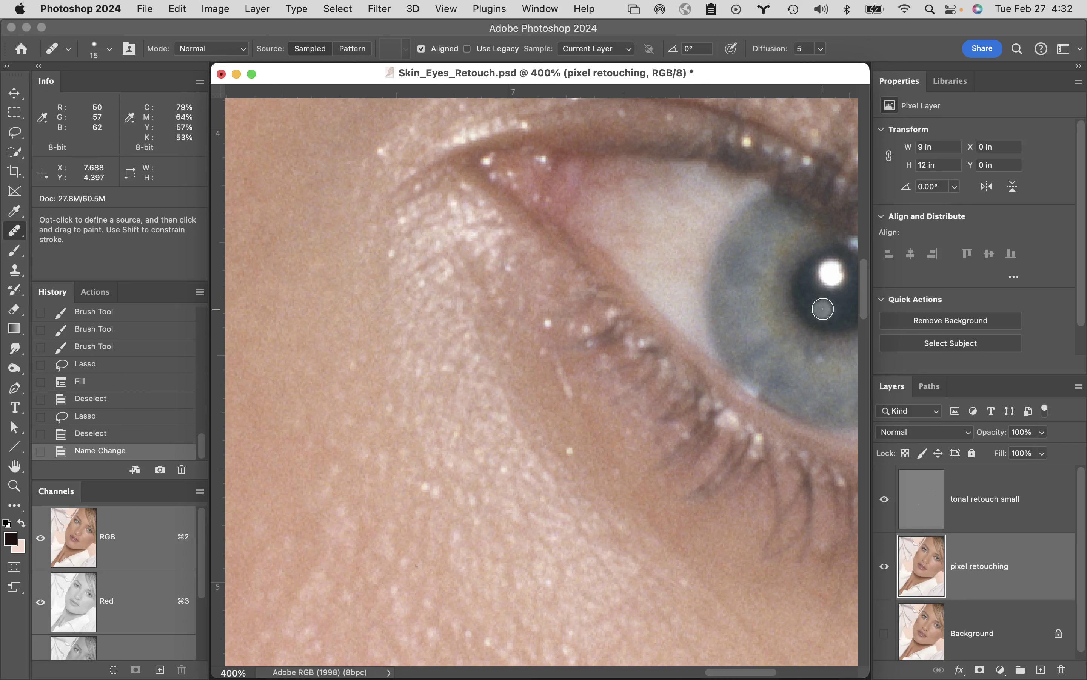
{"action": "key", "text": "alt"}
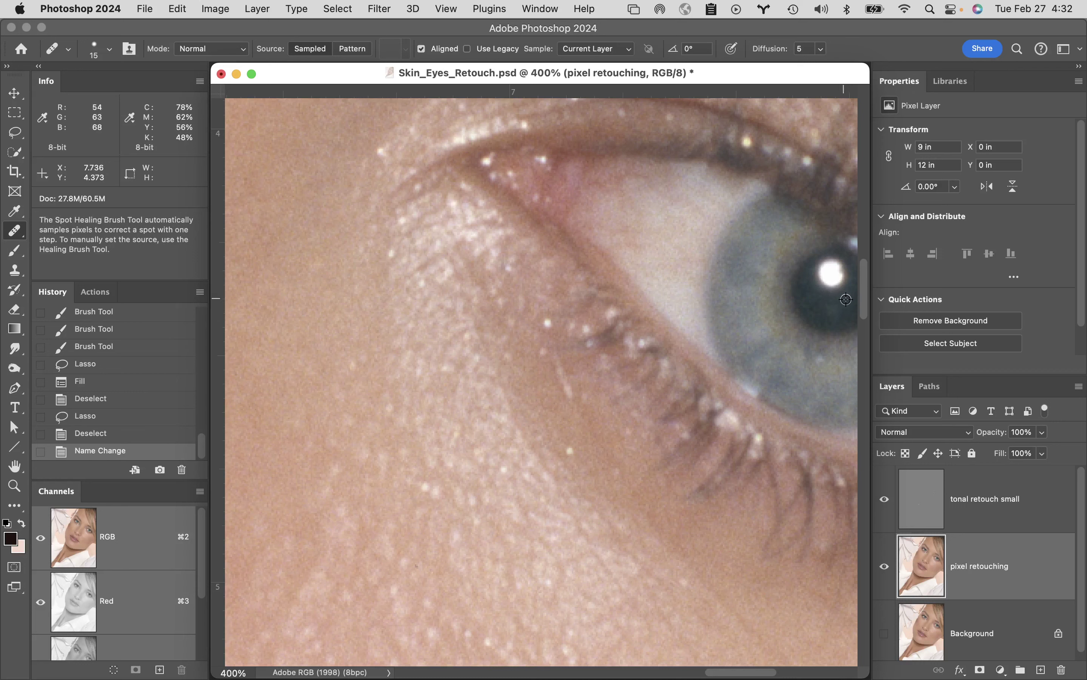
{"action": "left_click", "coordinate": [829, 312], "text": "alt"}
{"action": "mouse_move", "coordinate": [832, 284]}
{"action": "left_mouse_down"}
{"action": "mouse_move", "coordinate": [829, 268]}
{"action": "mouse_move", "coordinate": [842, 294]}
{"action": "left_mouse_up"}
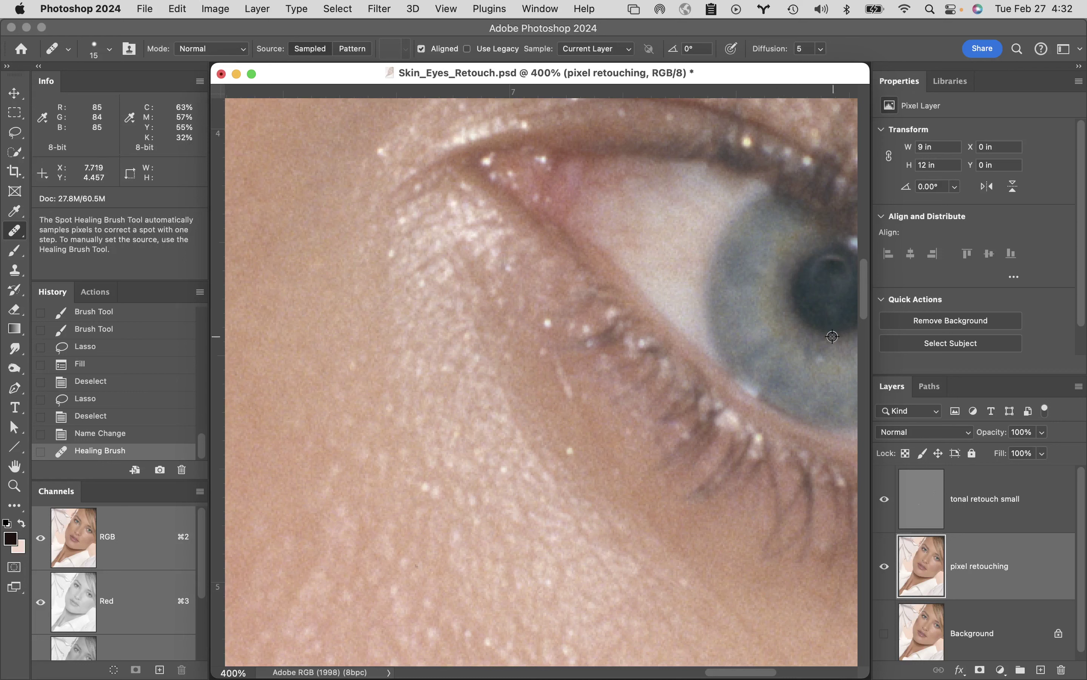
Step: Try healing strokes on the eye white with the dark pupil as source, and revert to the Name Change history state
{"action": "left_click", "coordinate": [832, 316], "text": "alt"}
{"action": "left_click_drag", "start_coordinate": [679, 250], "coordinate": [675, 218]}
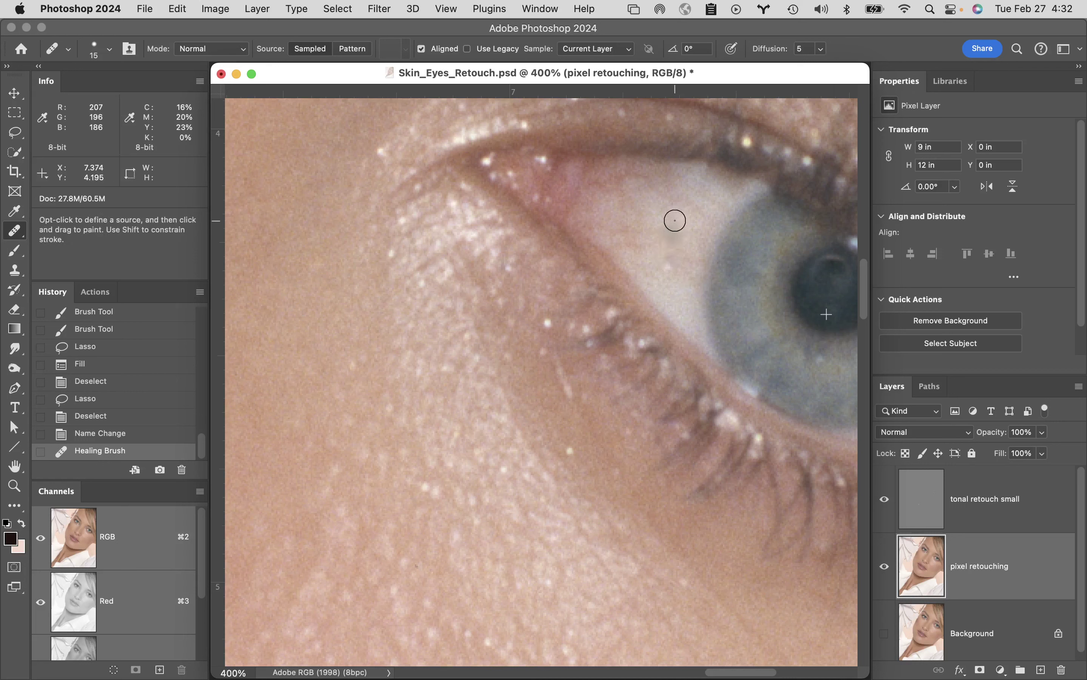
{"action": "mouse_move", "coordinate": [674, 278]}
{"action": "left_mouse_down"}
{"action": "mouse_move", "coordinate": [689, 253]}
{"action": "mouse_move", "coordinate": [679, 233]}
{"action": "mouse_move", "coordinate": [684, 257]}
{"action": "mouse_move", "coordinate": [692, 231]}
{"action": "left_mouse_up"}
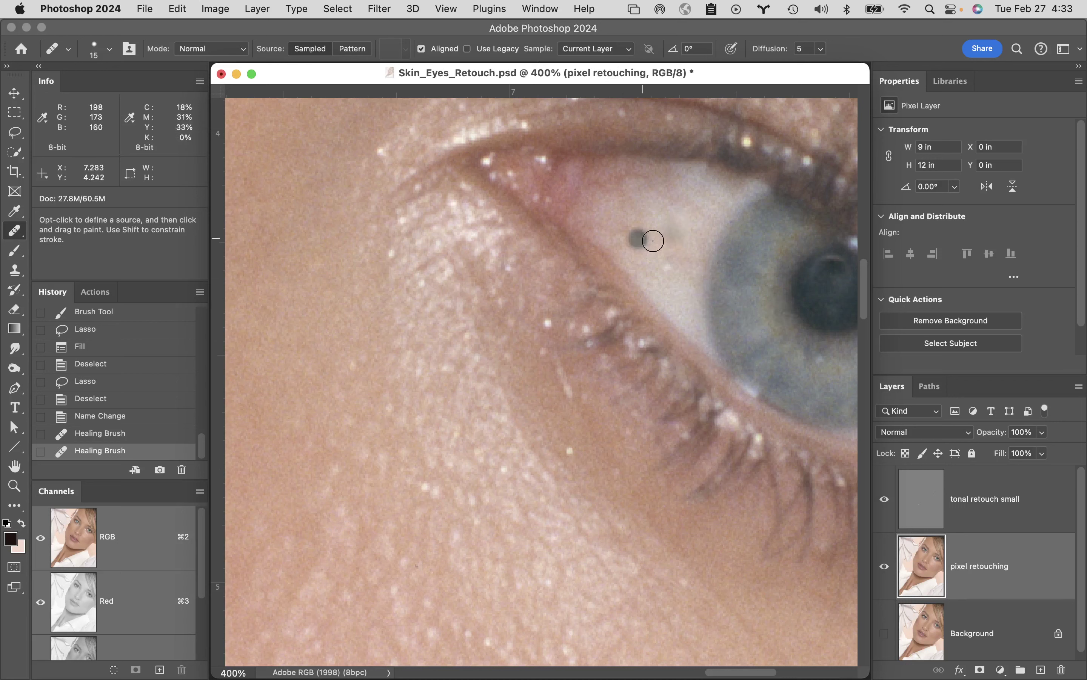
{"action": "mouse_move", "coordinate": [696, 264]}
{"action": "left_mouse_down"}
{"action": "mouse_move", "coordinate": [661, 209]}
{"action": "mouse_move", "coordinate": [666, 237]}
{"action": "mouse_move", "coordinate": [705, 253]}
{"action": "mouse_move", "coordinate": [676, 250]}
{"action": "left_mouse_up"}
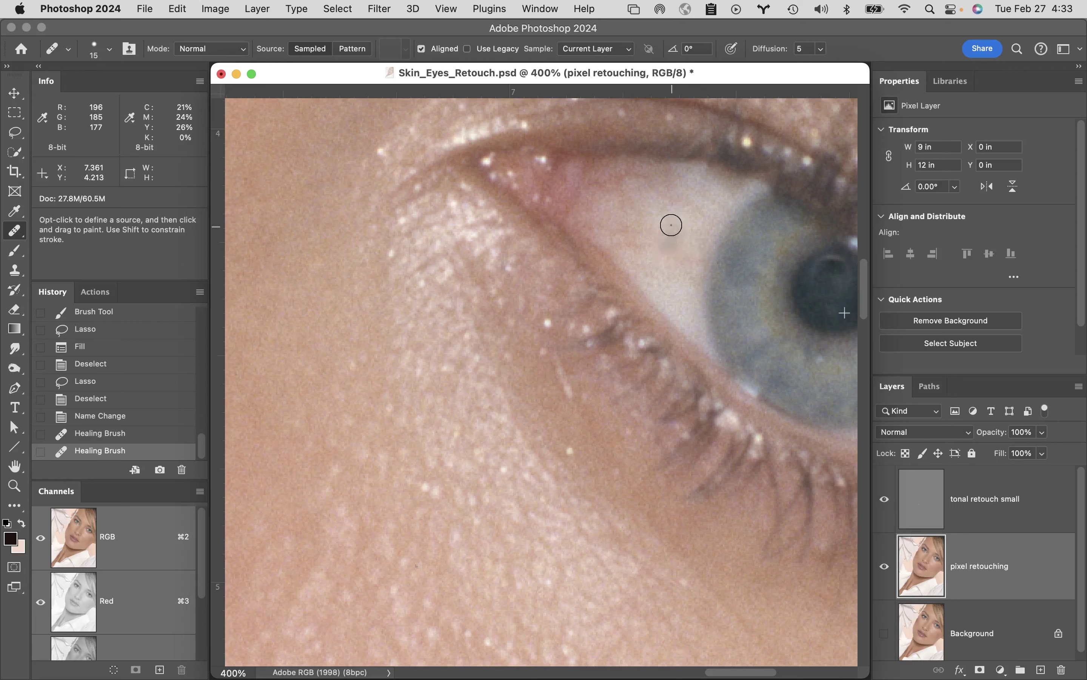
{"action": "mouse_move", "coordinate": [679, 231]}
{"action": "left_mouse_down"}
{"action": "mouse_move", "coordinate": [660, 246]}
{"action": "mouse_move", "coordinate": [682, 231]}
{"action": "left_mouse_up"}
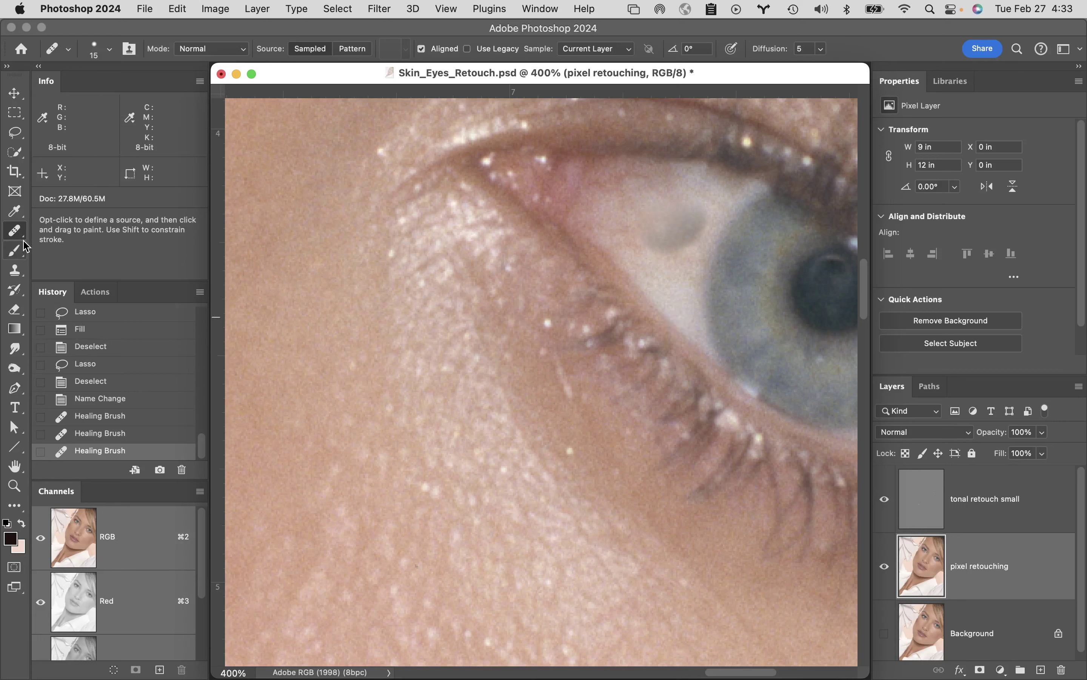
{"action": "left_click", "coordinate": [140, 400]}
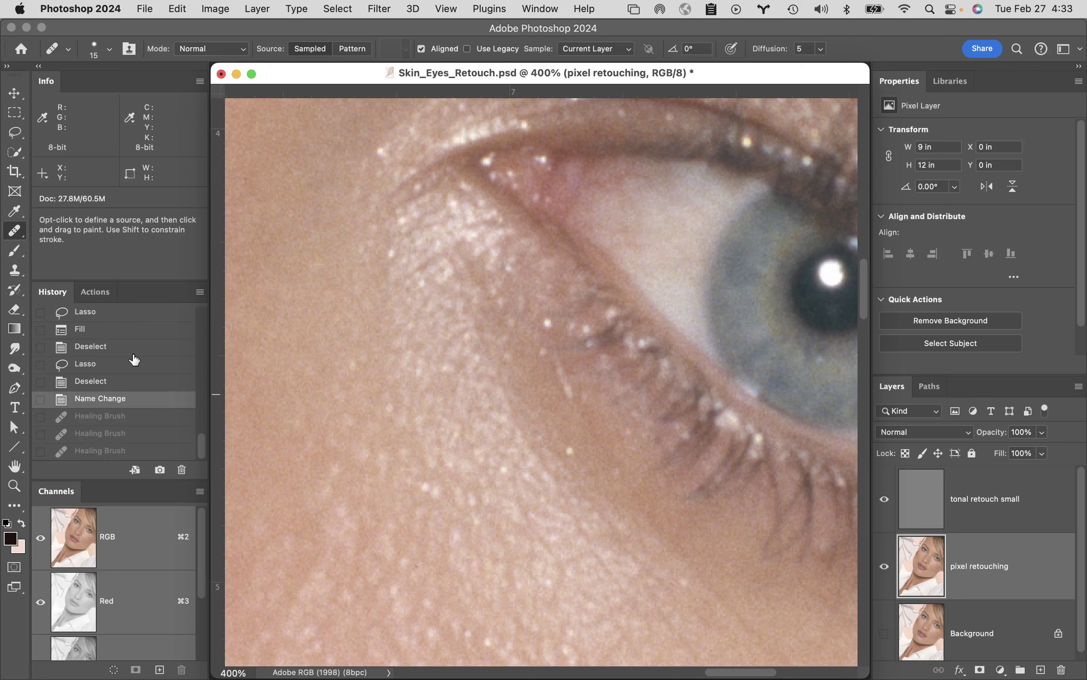
Step: Choose the Clone Stamp Tool and reduce its brush size to 10 px
{"action": "key", "text": "s"}
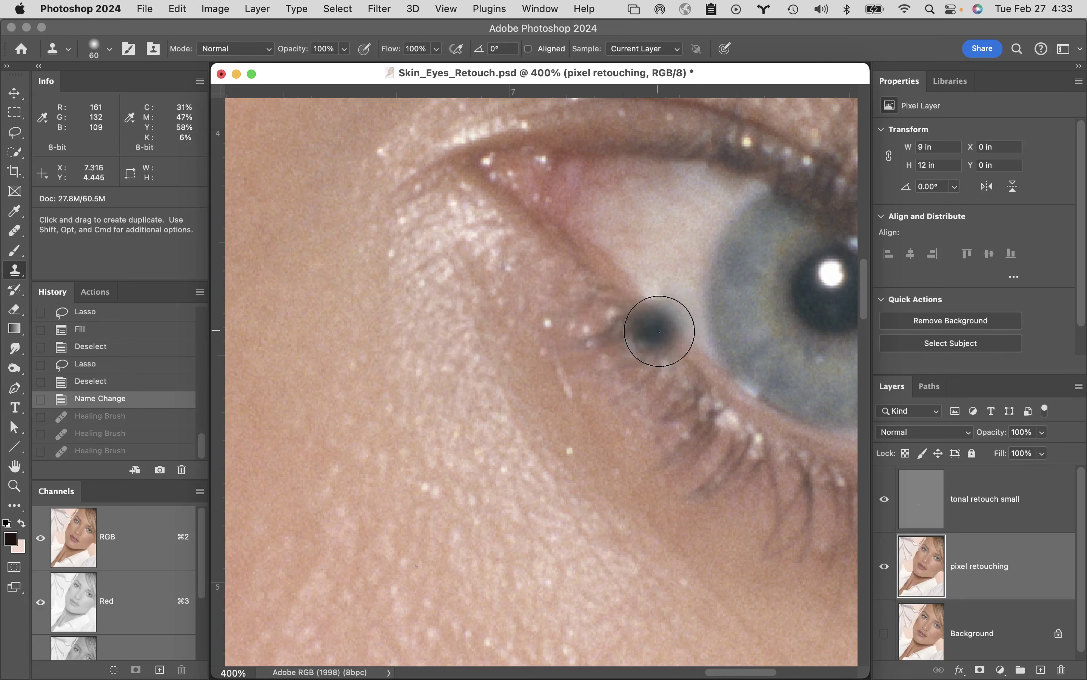
{"action": "key", "text": "bracketleft"}
{"action": "key", "text": "bracketleft"}
{"action": "key", "text": "bracketleft"}
{"action": "key", "text": "bracketleft"}
{"action": "key", "text": "bracketleft"}
Step: Try cloning the dark pupil over the catchlight and onto the eye white, and undo both strokes
{"action": "left_click", "coordinate": [828, 315], "text": "alt"}
{"action": "left_click_drag", "start_coordinate": [831, 275], "coordinate": [830, 274]}
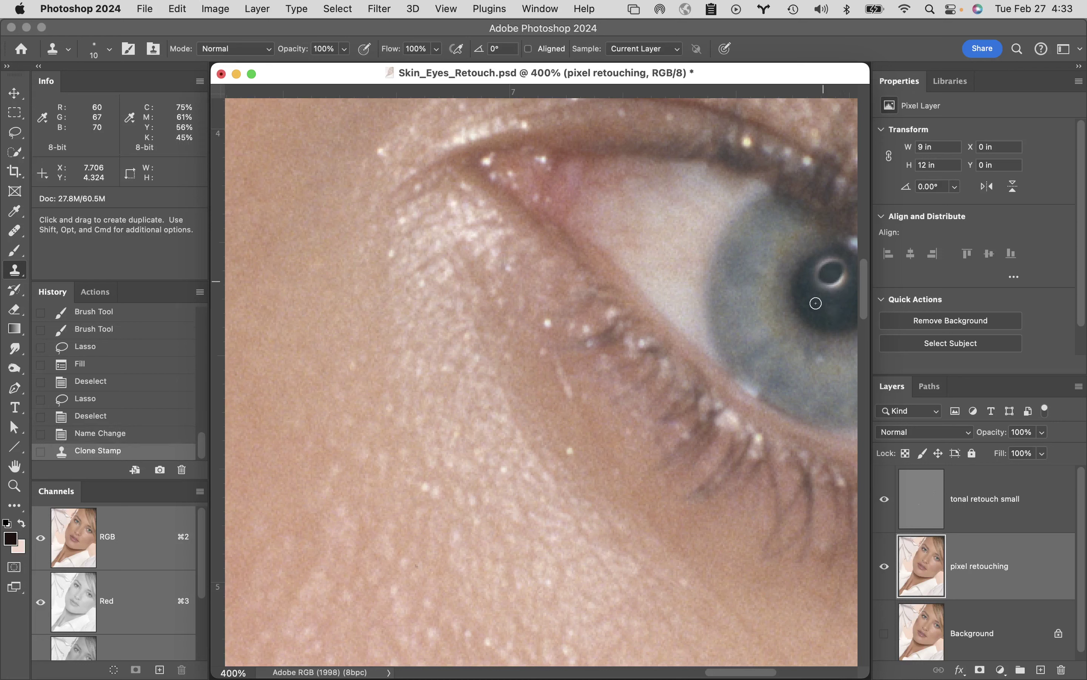
{"action": "left_click", "coordinate": [695, 248]}
{"action": "mouse_move", "coordinate": [677, 242]}
{"action": "left_mouse_down"}
{"action": "mouse_move", "coordinate": [659, 224]}
{"action": "mouse_move", "coordinate": [694, 254]}
{"action": "left_mouse_up"}
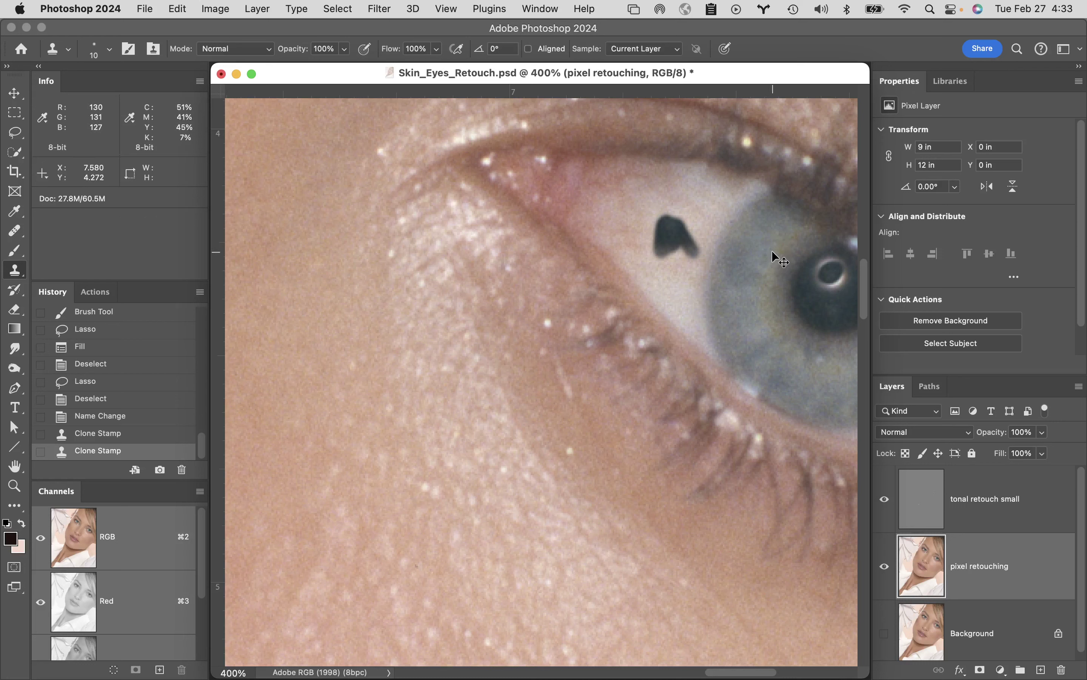
{"action": "key", "text": "super+z"}
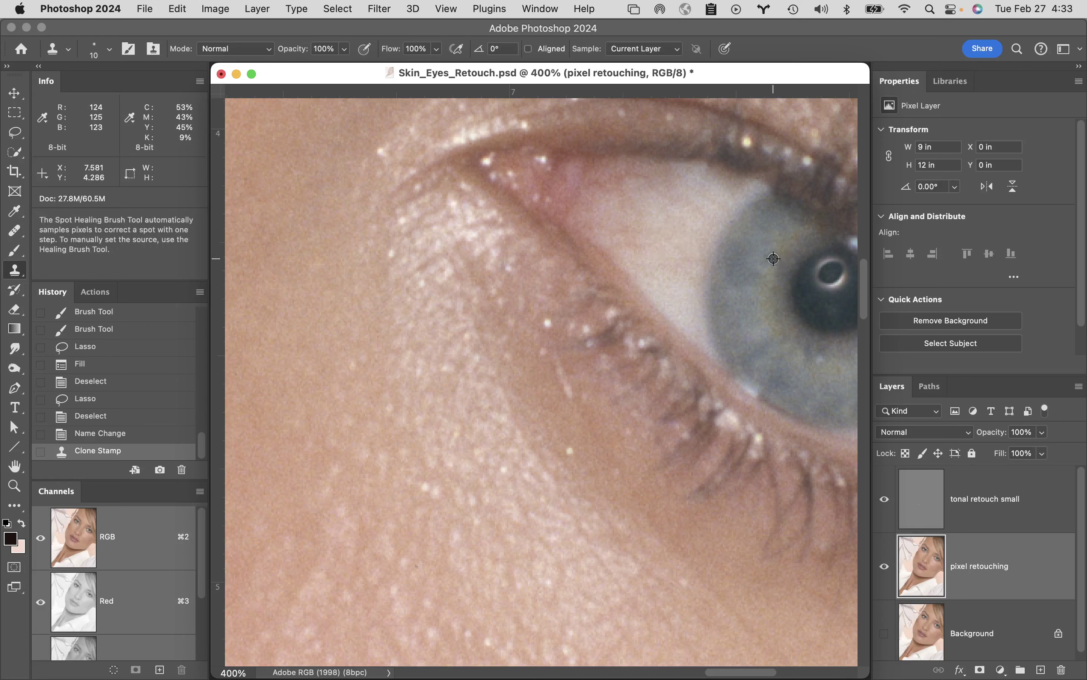
{"action": "key", "text": "super+z"}
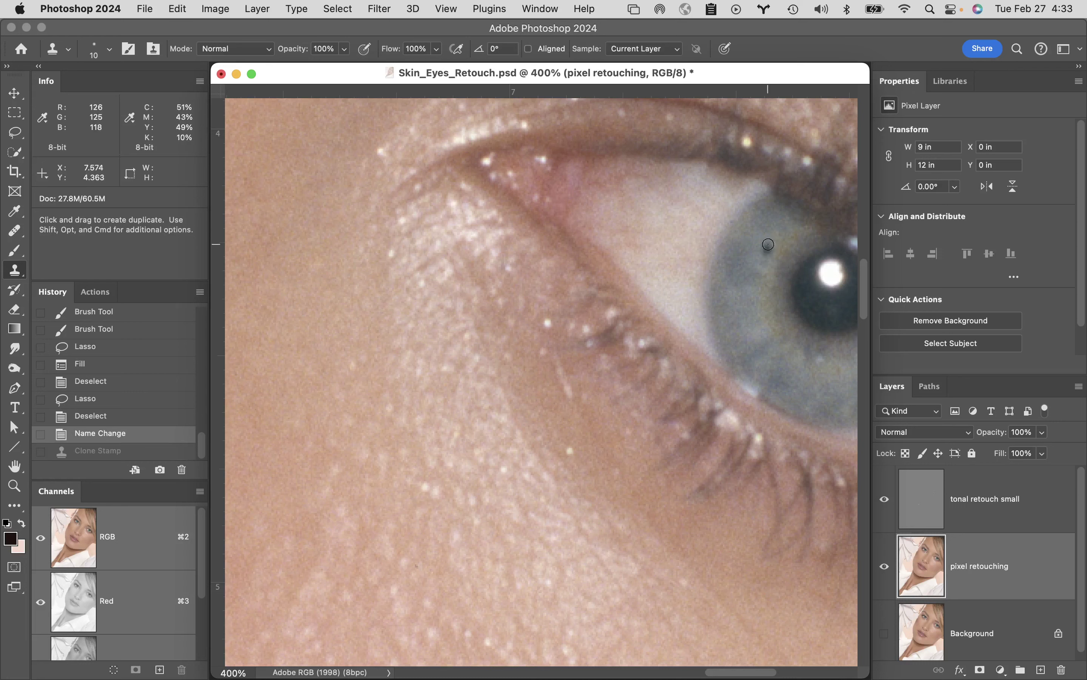
Step: Try cloning the dark pupil over the catchlight in Lighten mode, and undo the stroke
{"action": "left_click", "coordinate": [246, 48]}
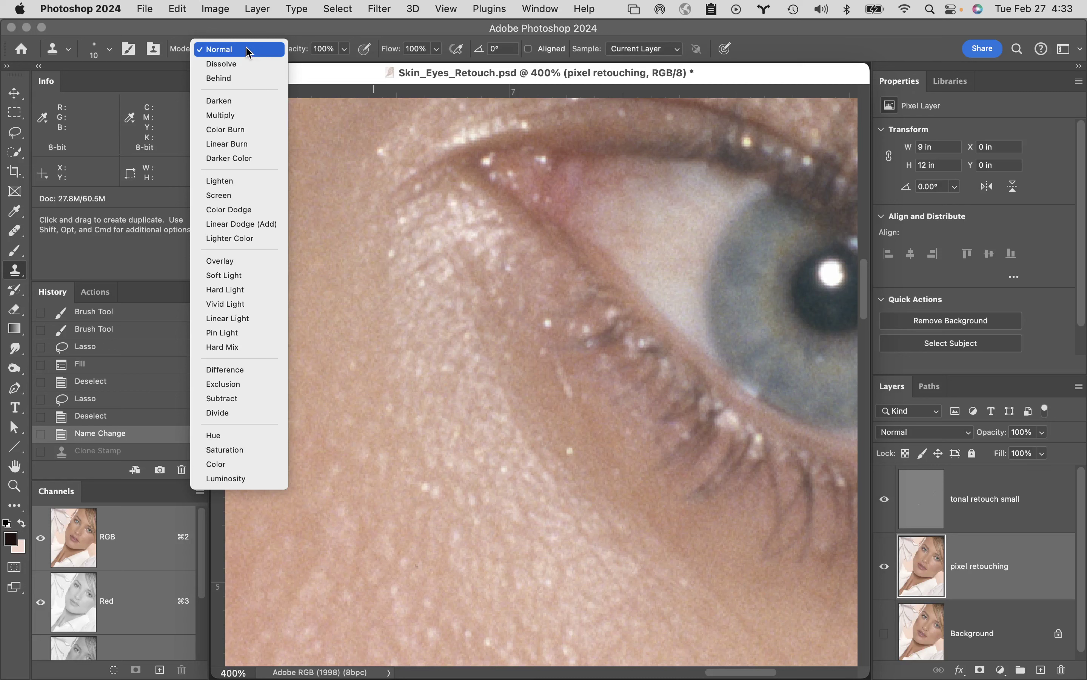
{"action": "left_click", "coordinate": [238, 180]}
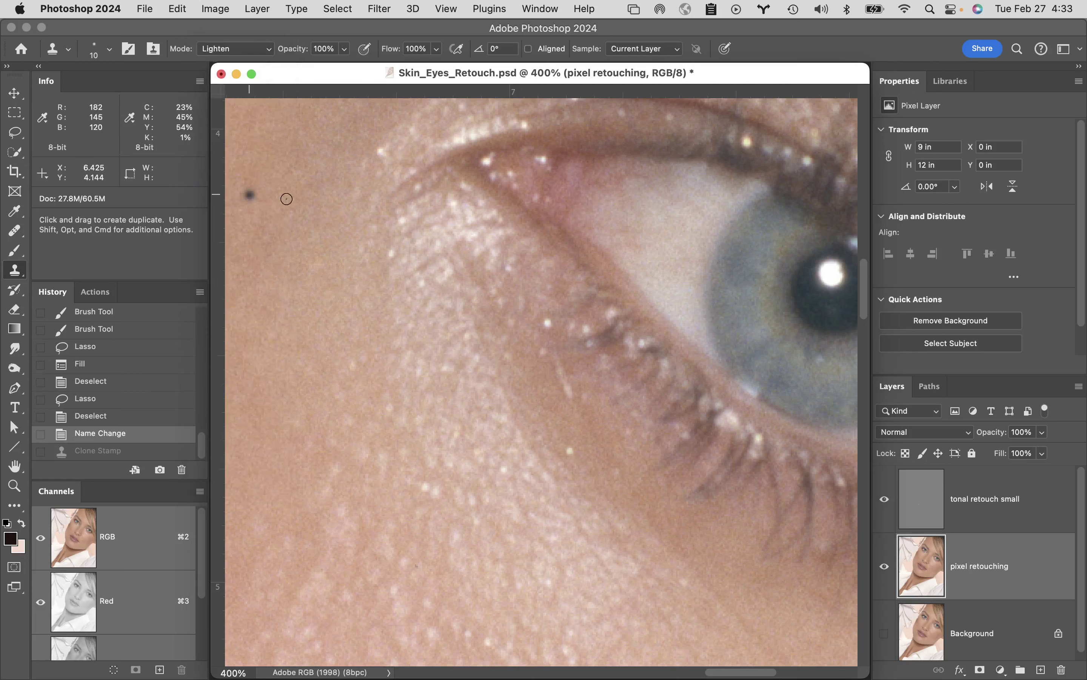
{"action": "left_click", "coordinate": [829, 309], "text": "alt"}
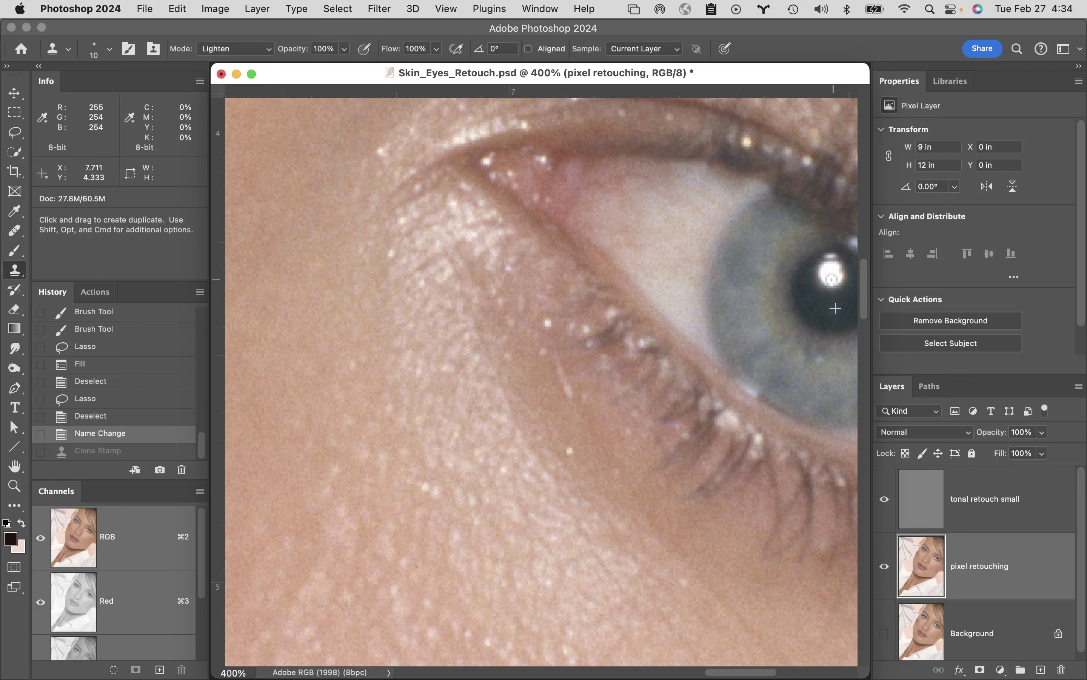
{"action": "left_click", "coordinate": [832, 279]}
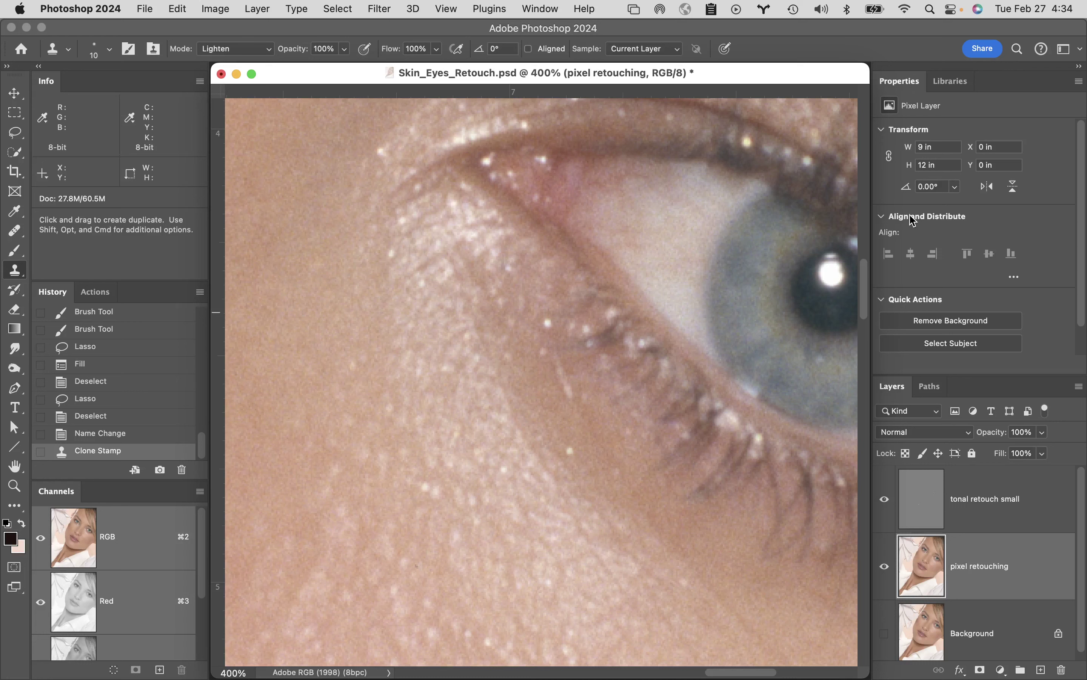
{"action": "key", "text": "super+z"}
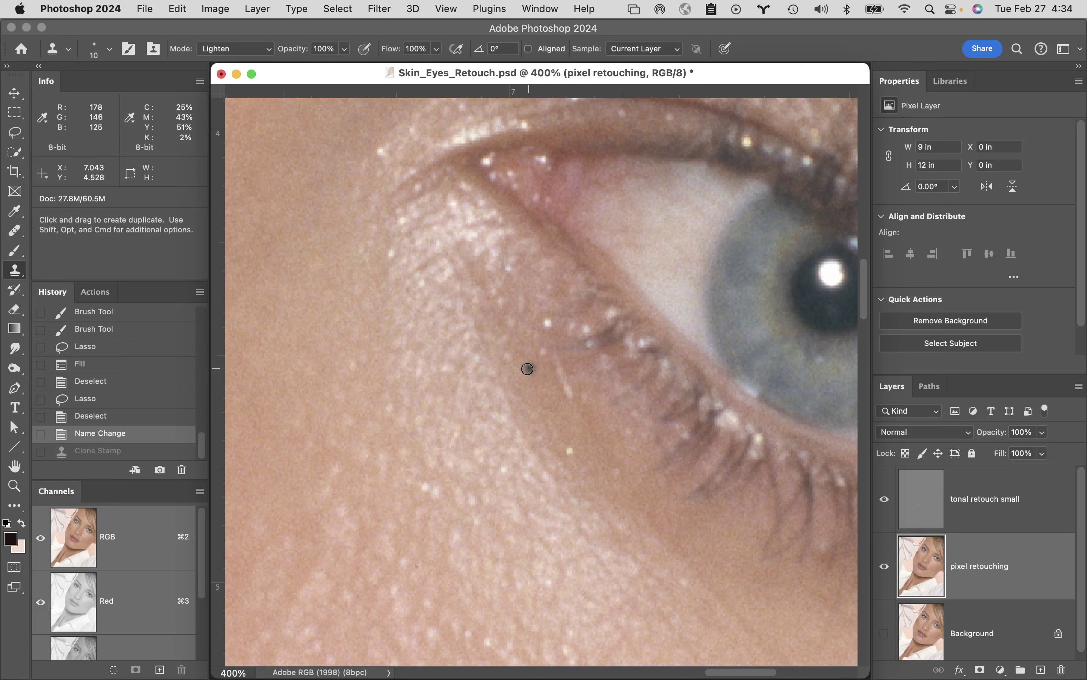
Step: Set the clone stamp mode to Darken and clone nearby skin over the bright speck beside the inner lower lashes
{"action": "left_click", "coordinate": [244, 50]}
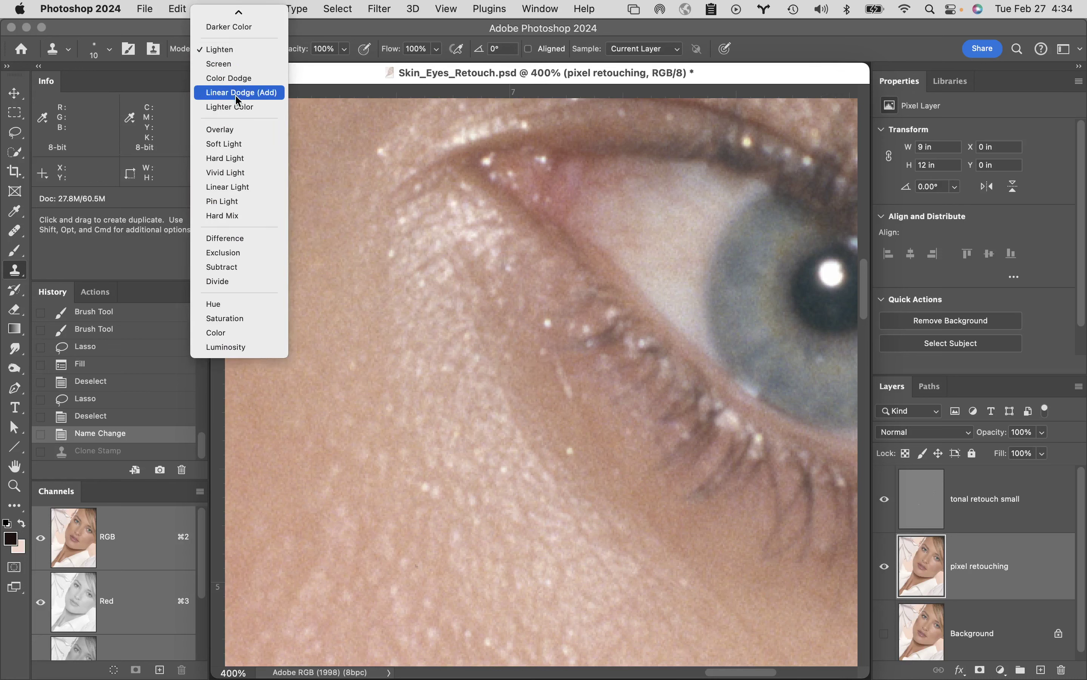
{"action": "mouse_move", "coordinate": [238, 12]}
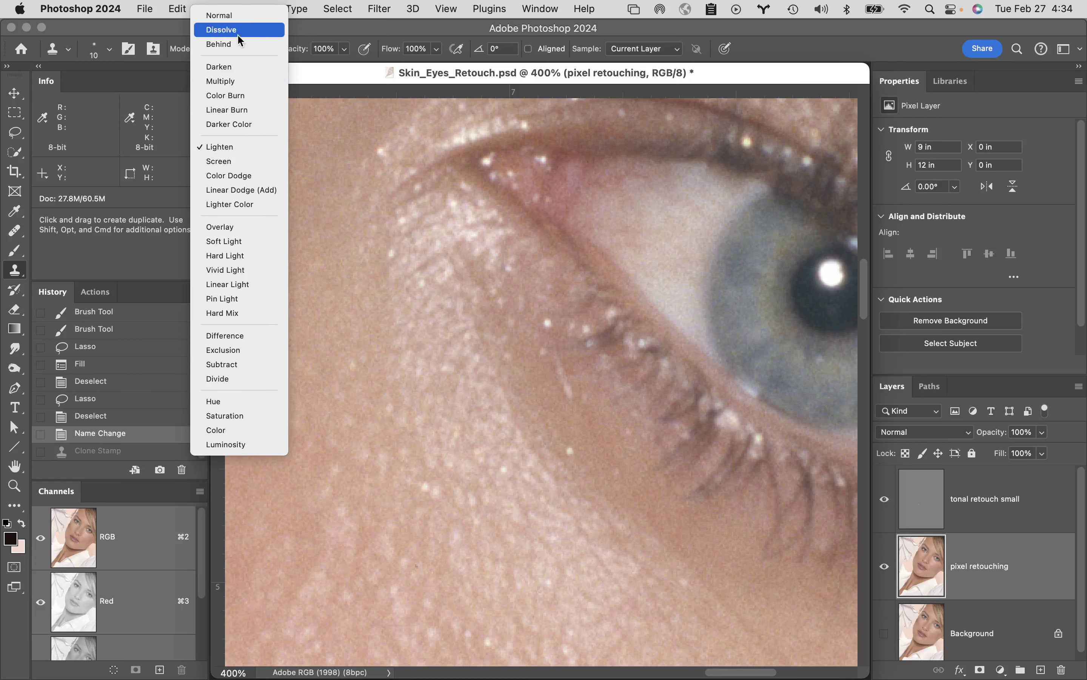
{"action": "left_click", "coordinate": [246, 68]}
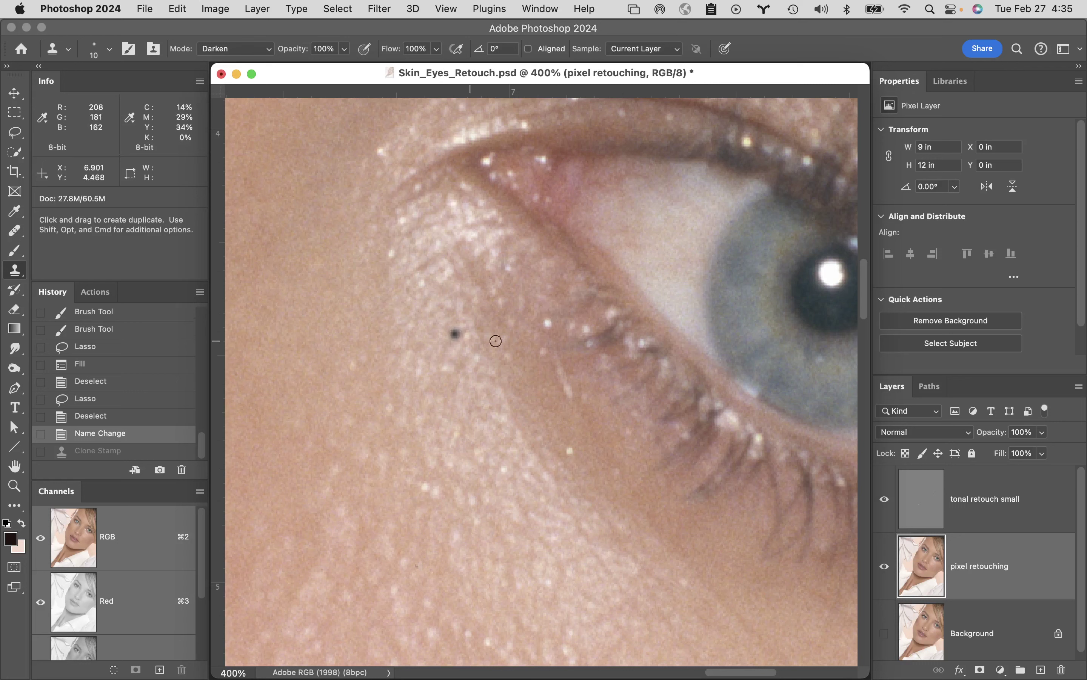
{"action": "key", "text": "Caps_Lock"}
{"action": "left_click", "coordinate": [529, 330], "text": "alt"}
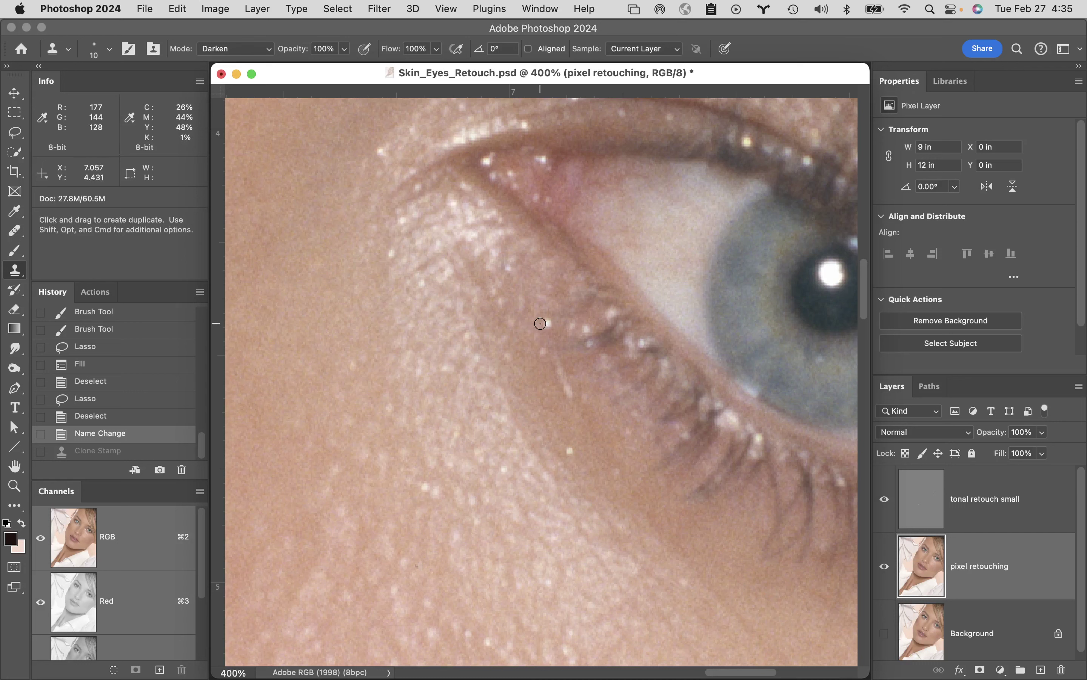
{"action": "left_click", "coordinate": [547, 340]}
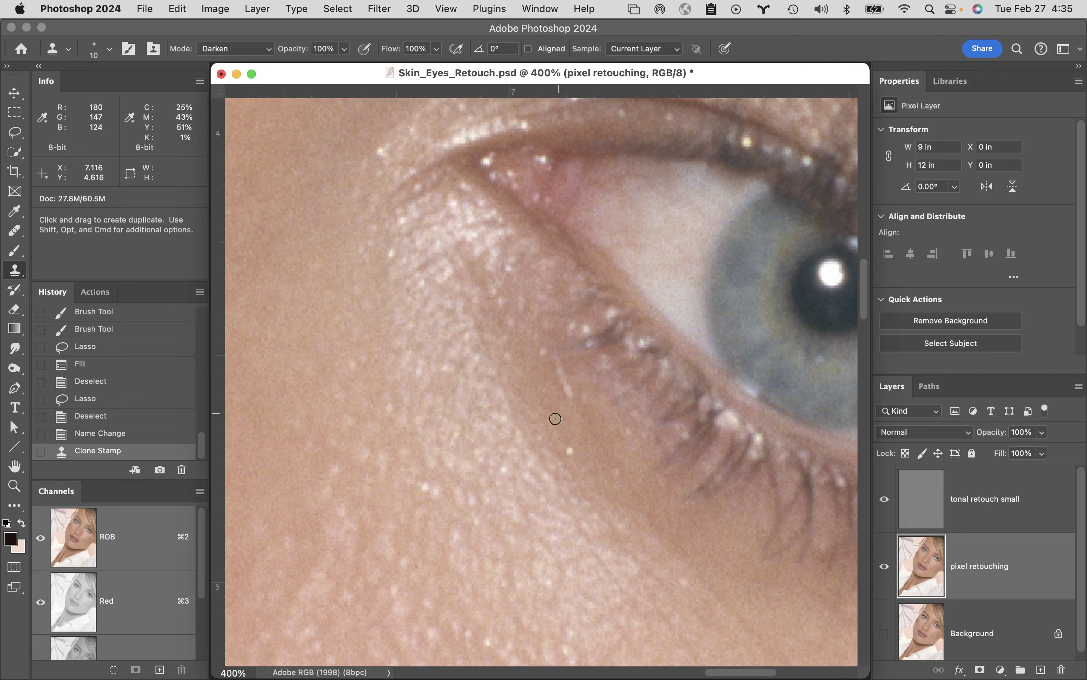
Step: Switch to the Spot Healing Brush Tool for retouching the bluish patch on the cheek
{"action": "key", "text": "super+space"}
{"action": "left_click", "coordinate": [551, 464]}
{"action": "left_click", "coordinate": [588, 483], "text": "alt"}
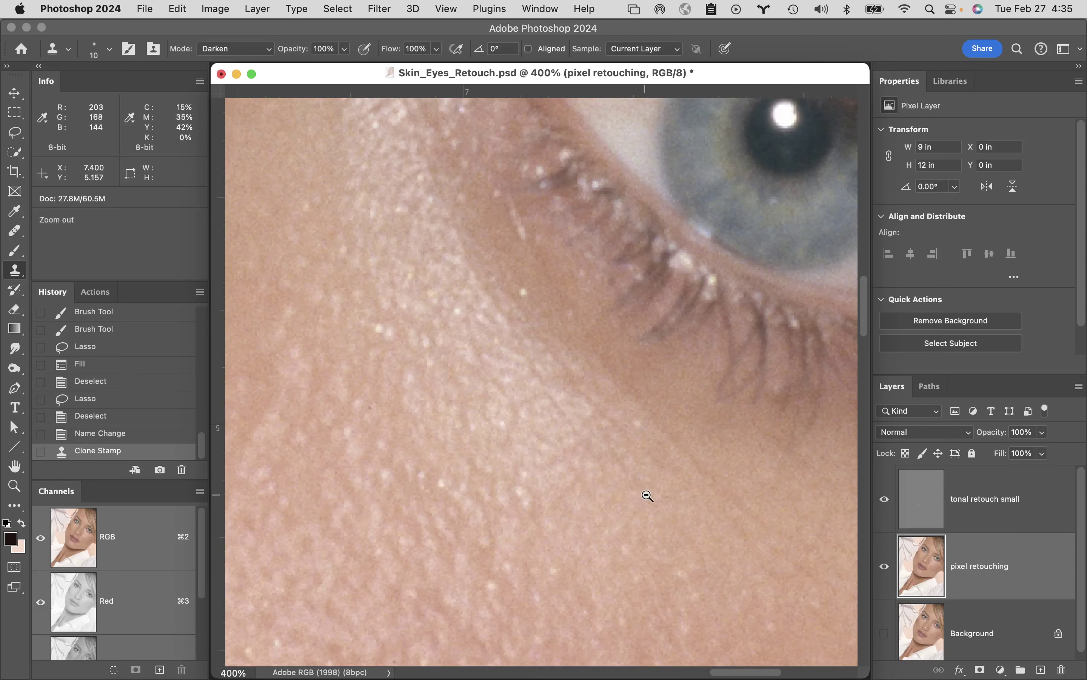
{"action": "left_click", "coordinate": [610, 515], "text": "alt"}
{"action": "left_click", "coordinate": [561, 485], "text": "alt"}
{"action": "mouse_move", "coordinate": [548, 486]}
{"action": "left_mouse_down"}
{"action": "mouse_move", "coordinate": [651, 325]}
{"action": "mouse_move", "coordinate": [673, 309]}
{"action": "left_mouse_up"}
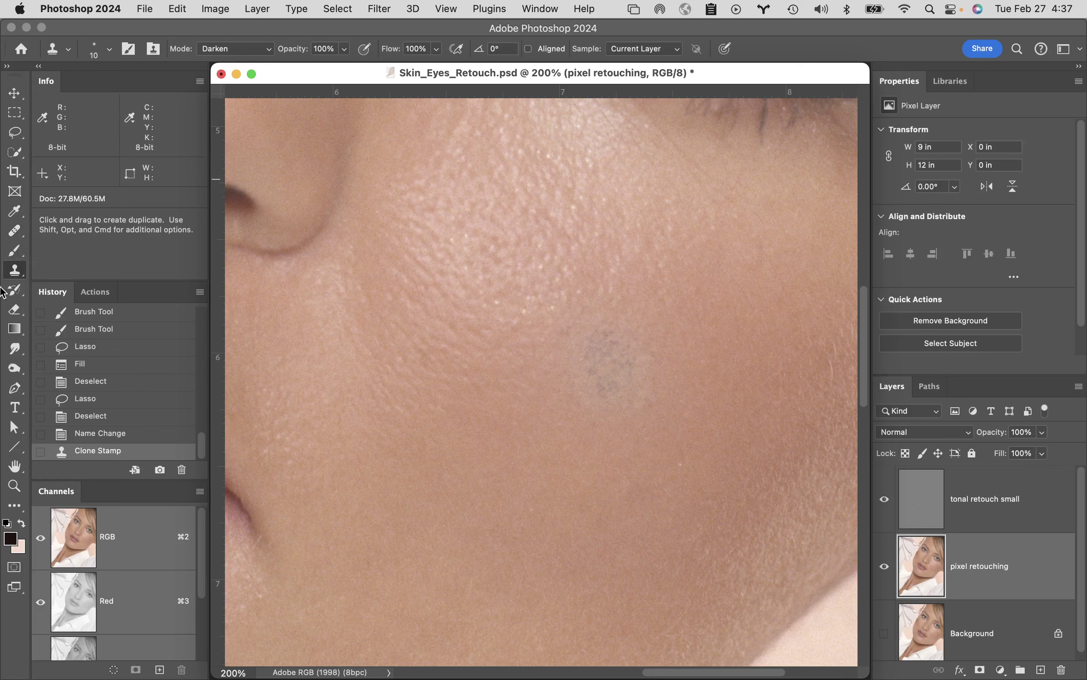
{"action": "left_click", "coordinate": [16, 231]}
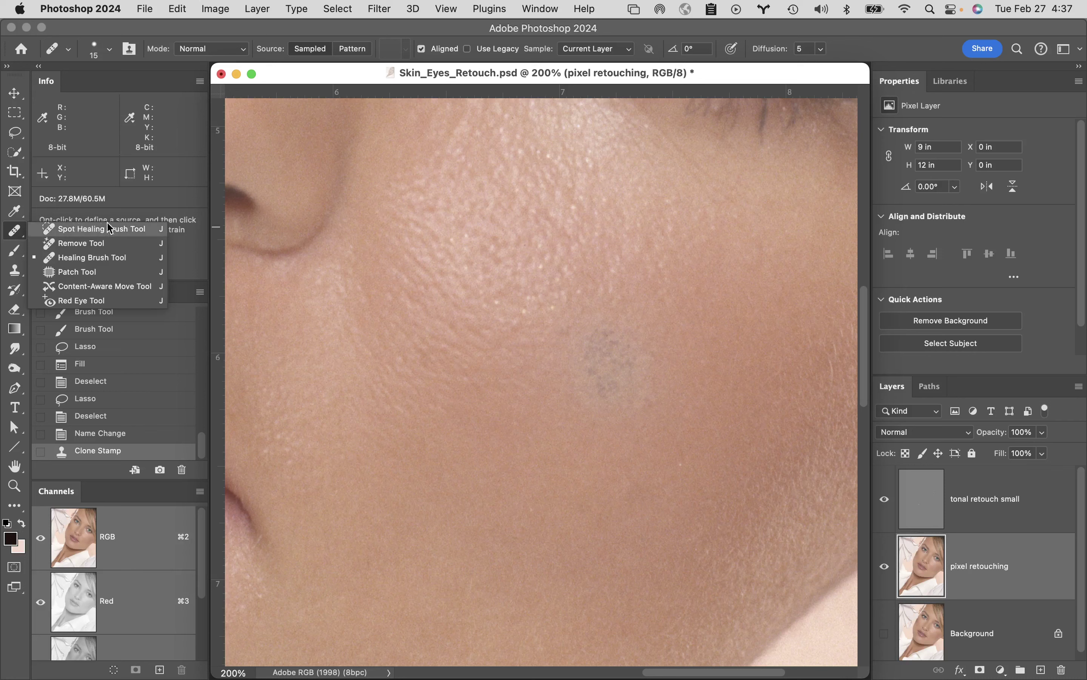
{"action": "left_click", "coordinate": [90, 230]}
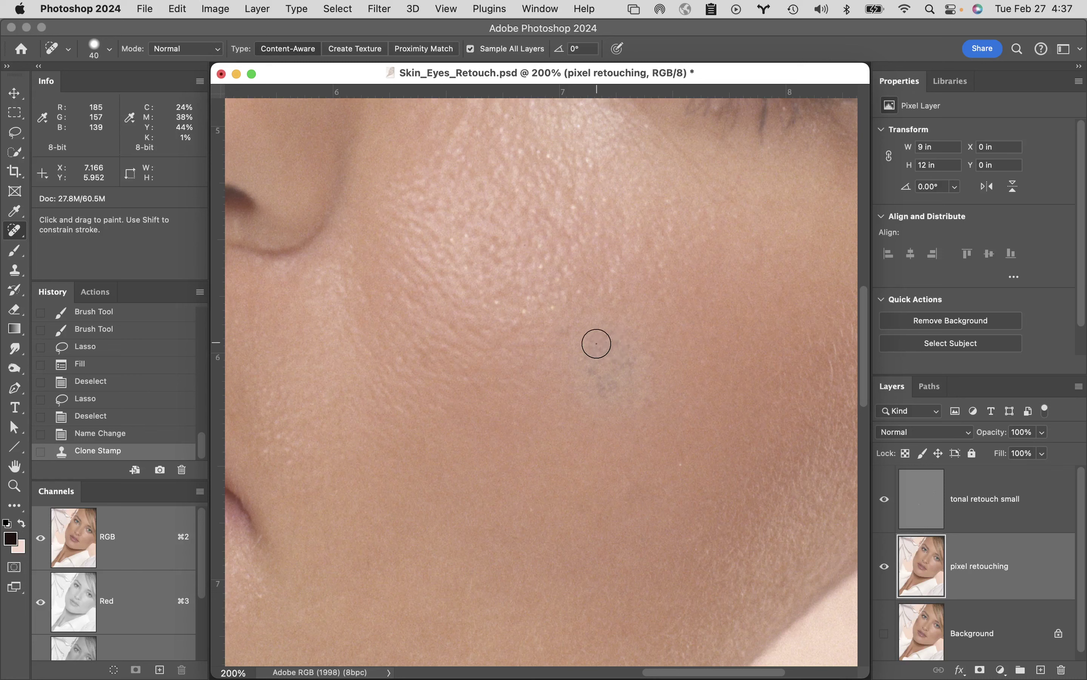
Step: Spot-heal the entire bluish patch on the cheek and save the result as a history snapshot named "spot heal"
{"action": "mouse_move", "coordinate": [612, 339]}
{"action": "left_mouse_down"}
{"action": "mouse_move", "coordinate": [591, 362]}
{"action": "mouse_move", "coordinate": [588, 343]}
{"action": "mouse_move", "coordinate": [639, 320]}
{"action": "left_mouse_up"}
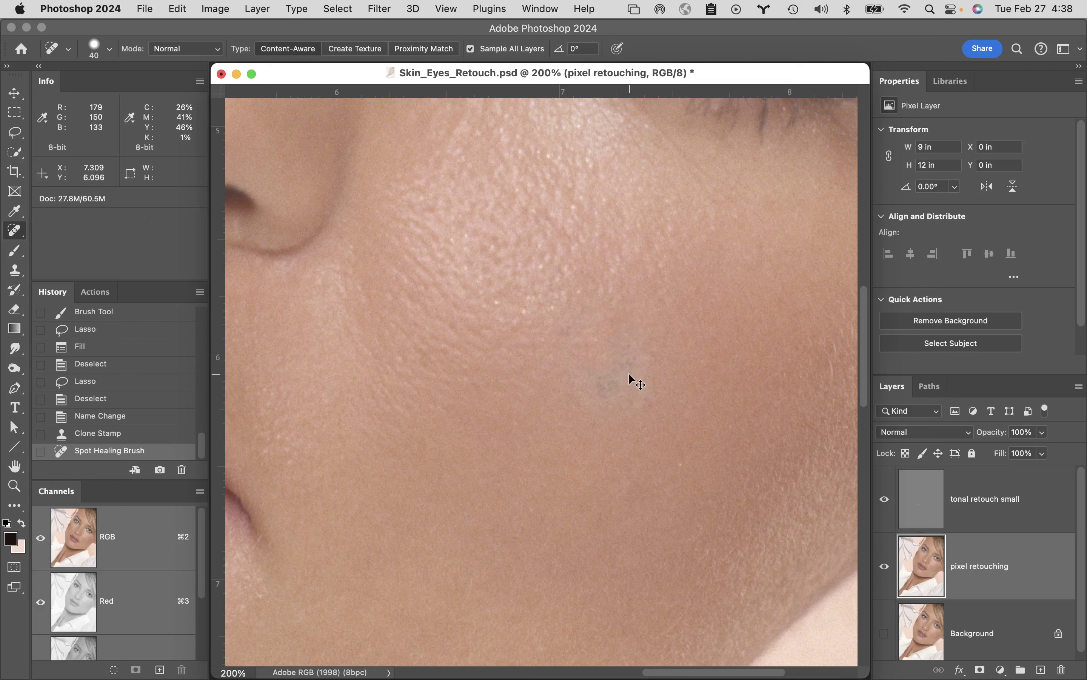
{"action": "key", "text": "super+z"}
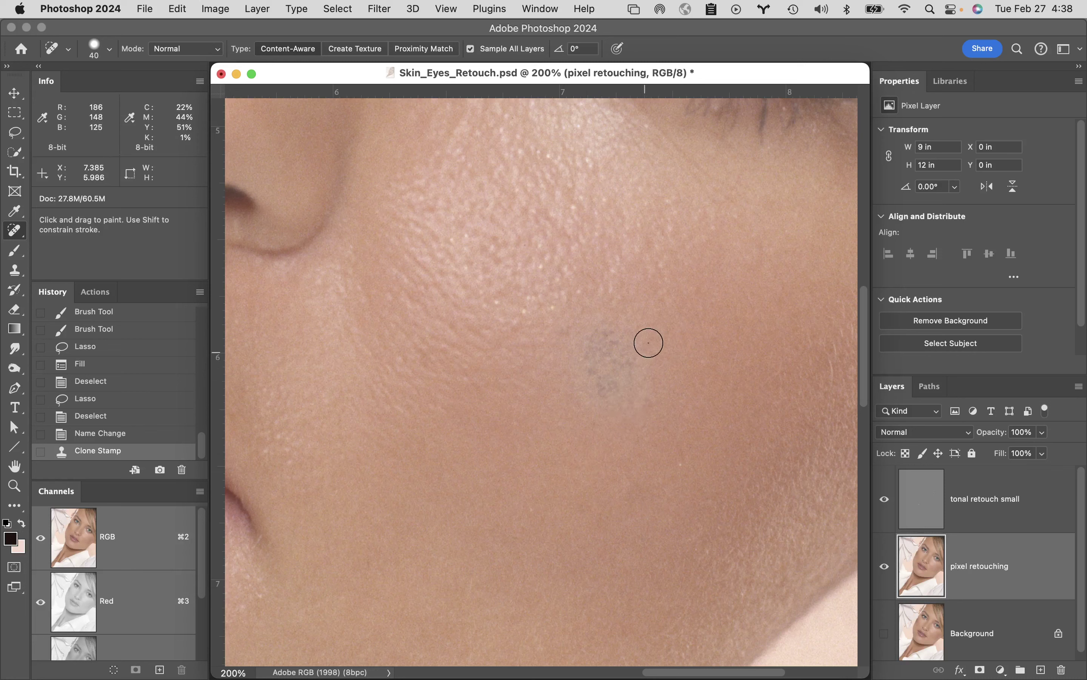
{"action": "mouse_move", "coordinate": [627, 320]}
{"action": "left_mouse_down"}
{"action": "mouse_move", "coordinate": [575, 367]}
{"action": "mouse_move", "coordinate": [619, 336]}
{"action": "mouse_move", "coordinate": [580, 382]}
{"action": "mouse_move", "coordinate": [636, 343]}
{"action": "mouse_move", "coordinate": [585, 400]}
{"action": "mouse_move", "coordinate": [642, 351]}
{"action": "mouse_move", "coordinate": [607, 392]}
{"action": "mouse_move", "coordinate": [632, 375]}
{"action": "mouse_move", "coordinate": [627, 406]}
{"action": "mouse_move", "coordinate": [654, 390]}
{"action": "left_mouse_up"}
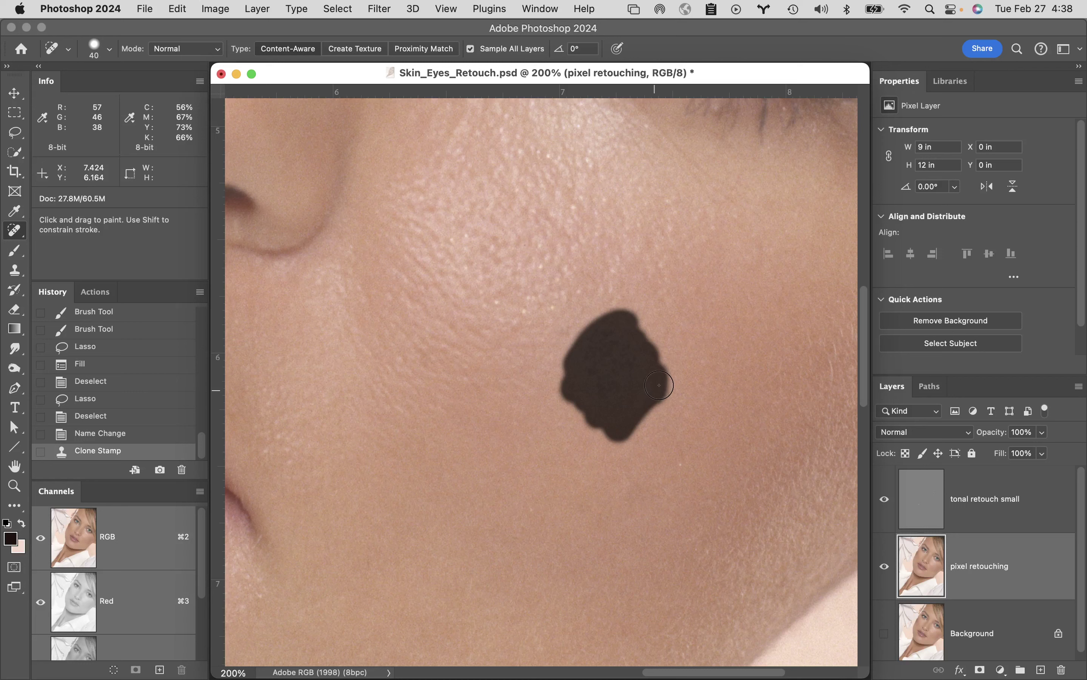
{"action": "left_click_drag", "start_coordinate": [659, 385], "coordinate": [660, 385]}
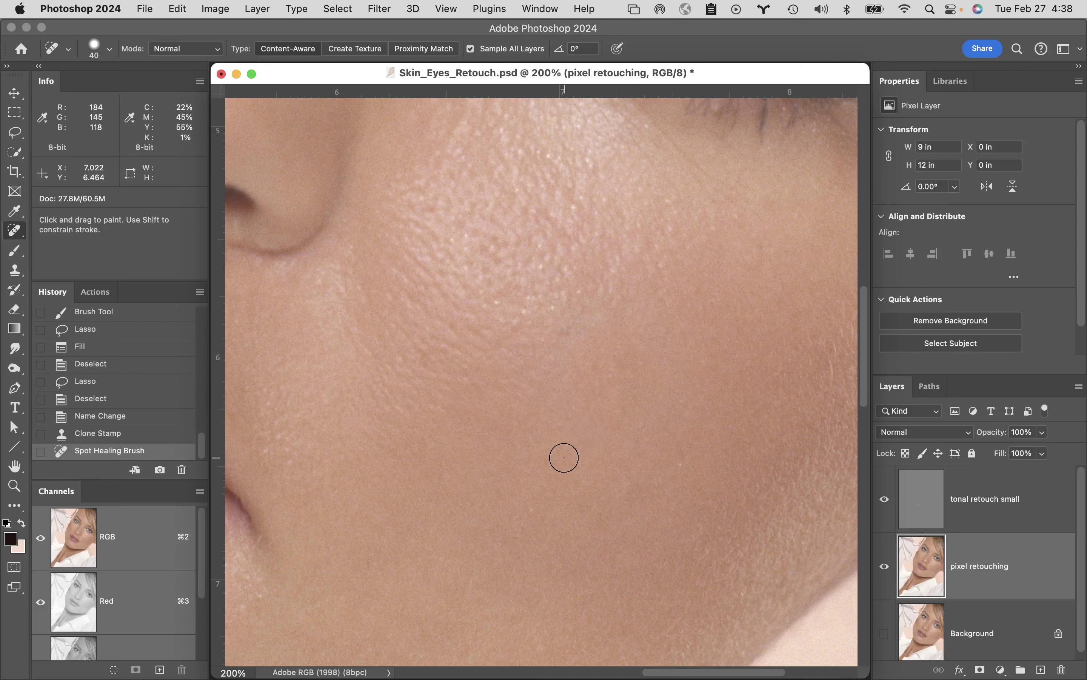
{"action": "left_click", "coordinate": [160, 470]}
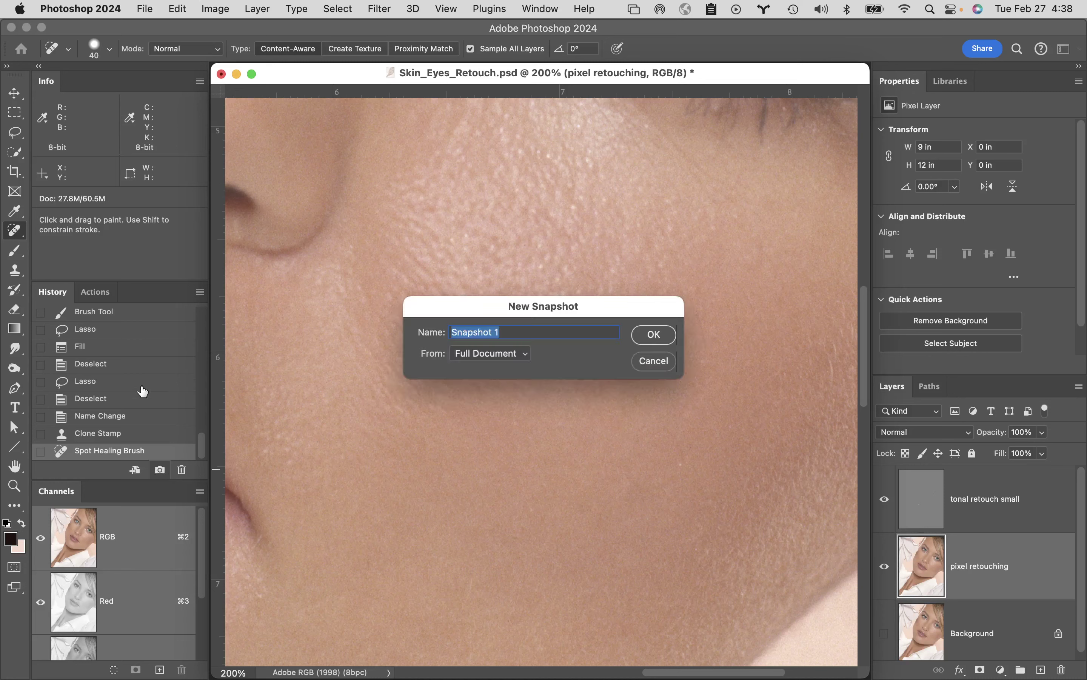
{"action": "type", "text": "spot heal"}
{"action": "left_click", "coordinate": [653, 335]}
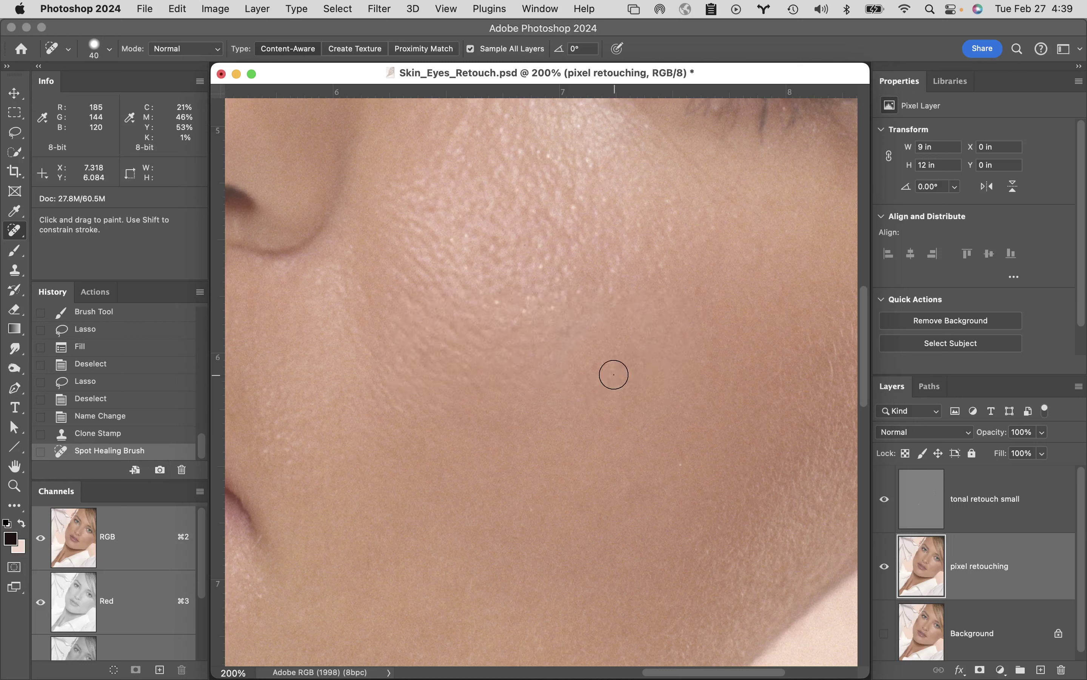
Step: Undo the spot healing on the cheek and switch to the Healing Brush Tool at 50 px
{"action": "key", "text": "super+z"}
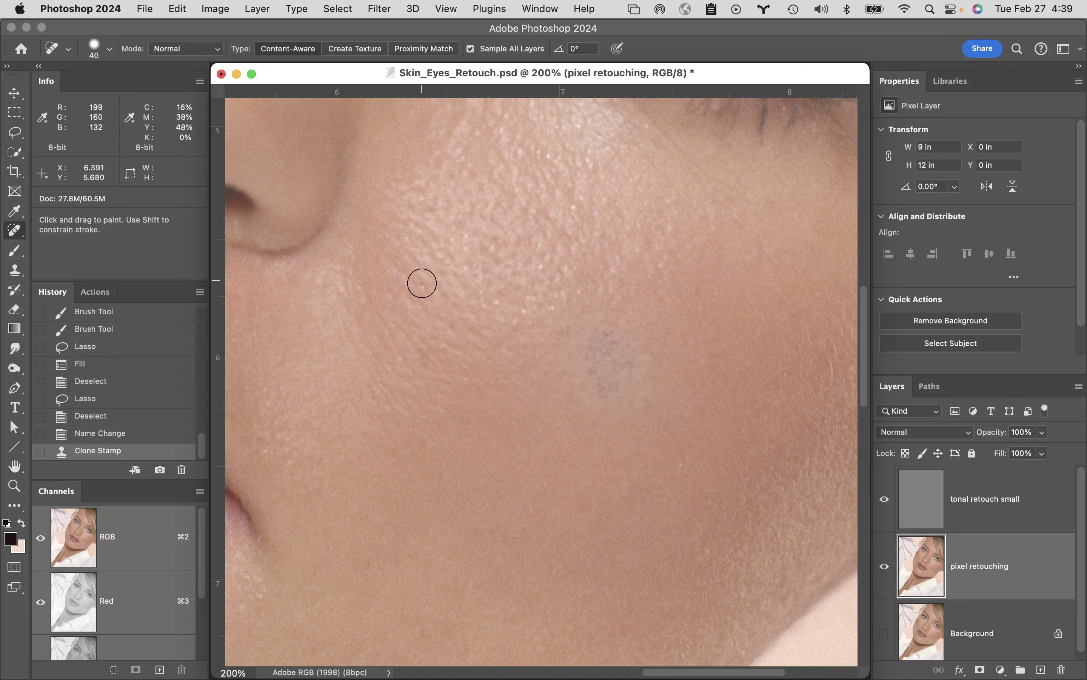
{"action": "right_click", "coordinate": [18, 236]}
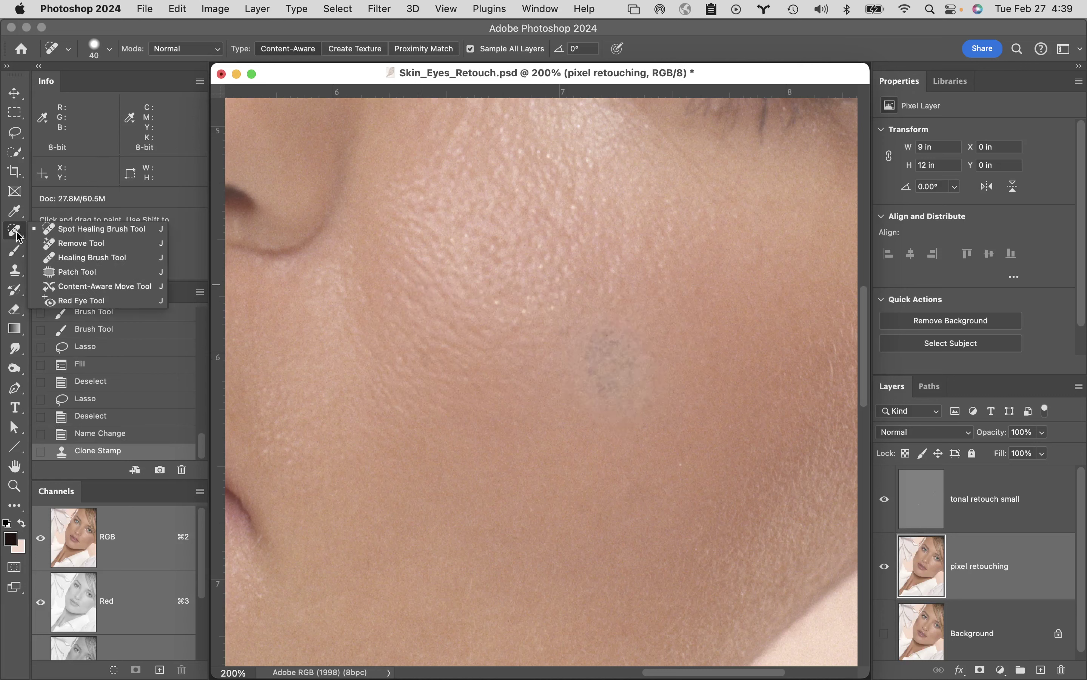
{"action": "left_click", "coordinate": [65, 259]}
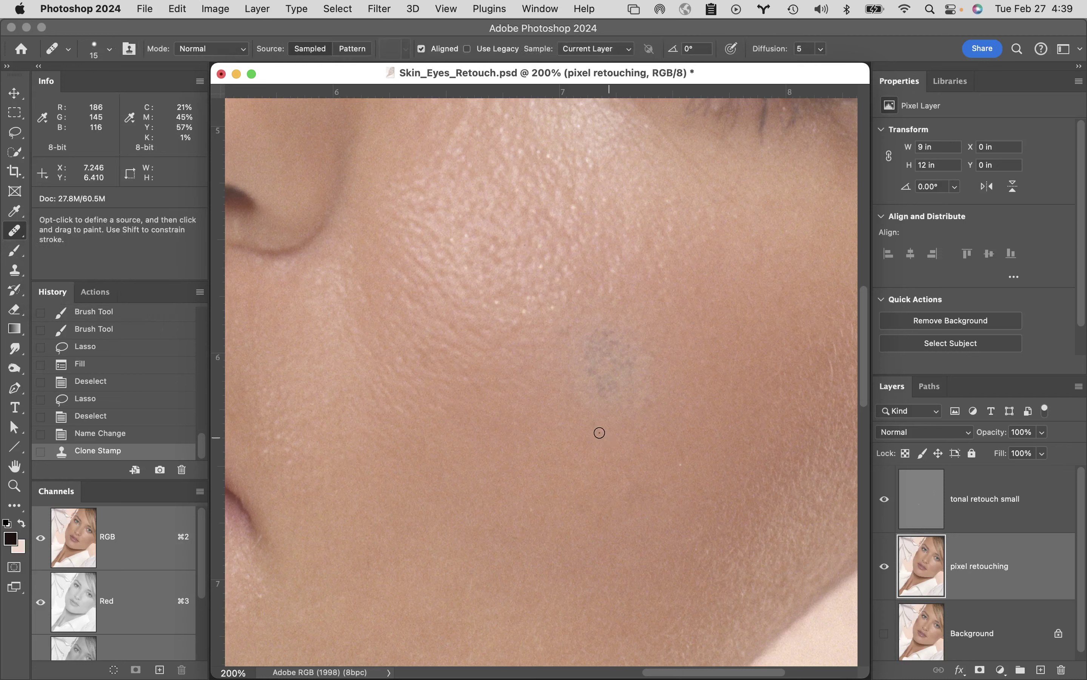
{"action": "key", "text": "bracketright"}
{"action": "key", "text": "bracketright"}
{"action": "key", "text": "bracketright"}
{"action": "key", "text": "bracketright"}
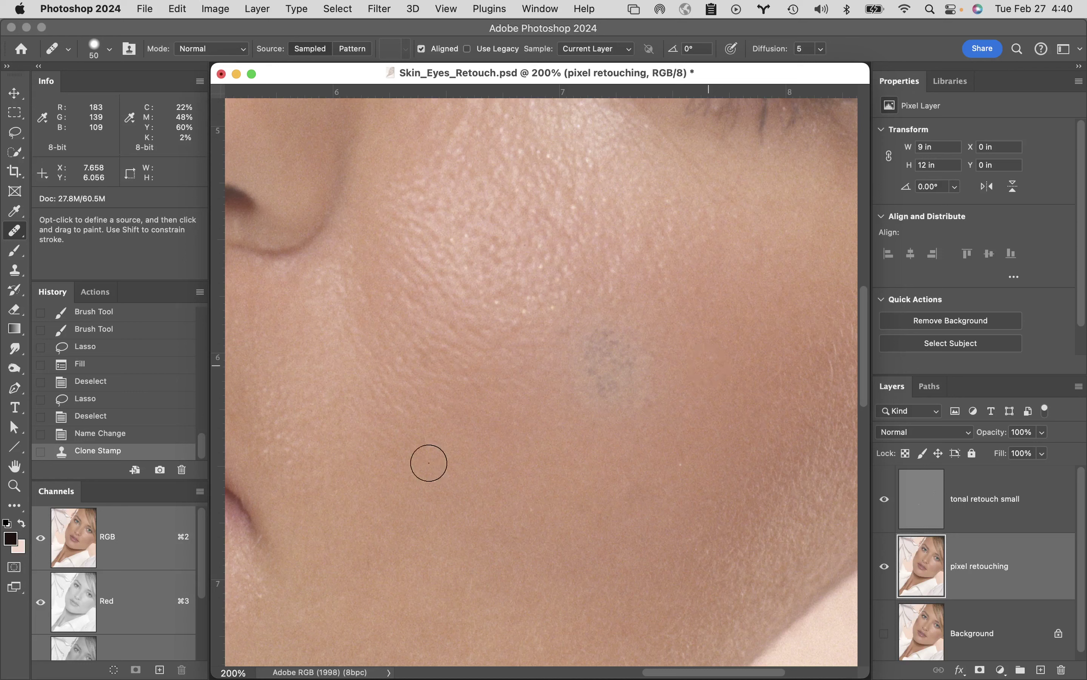
Step: Heal the bluish cheek patch from clear skin nearer the mouth, and save a history snapshot named "heal breush"
{"action": "left_click", "coordinate": [484, 449], "text": "alt"}
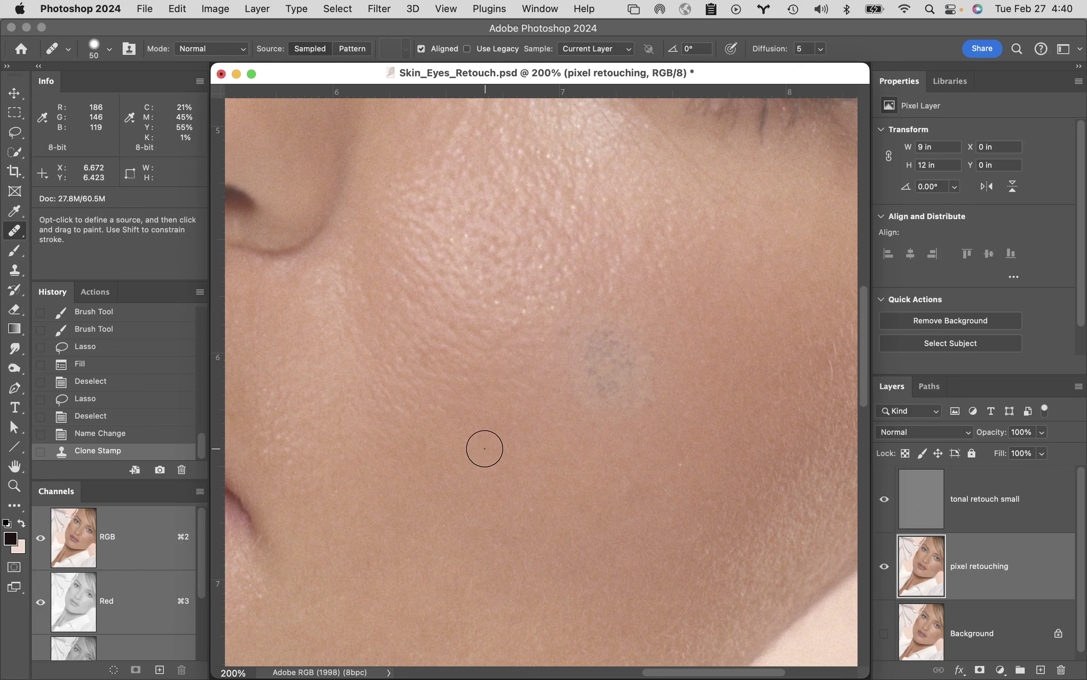
{"action": "mouse_move", "coordinate": [558, 377]}
{"action": "left_mouse_down"}
{"action": "mouse_move", "coordinate": [575, 347]}
{"action": "mouse_move", "coordinate": [566, 381]}
{"action": "mouse_move", "coordinate": [622, 347]}
{"action": "mouse_move", "coordinate": [633, 357]}
{"action": "mouse_move", "coordinate": [595, 415]}
{"action": "mouse_move", "coordinate": [643, 396]}
{"action": "left_mouse_up"}
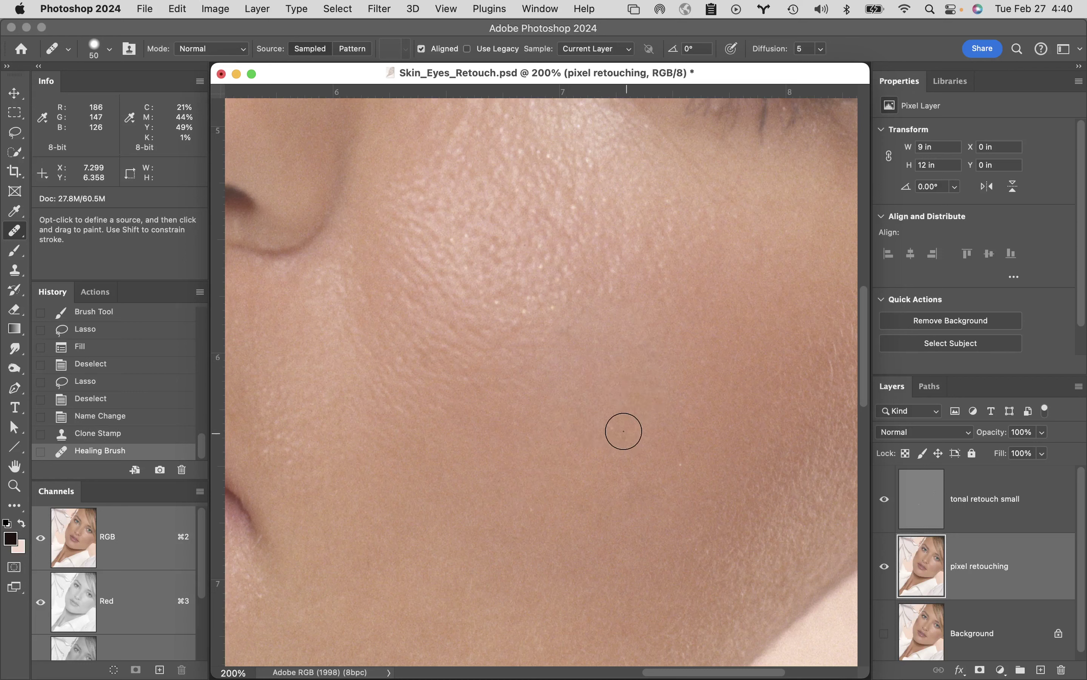
{"action": "left_click", "coordinate": [160, 470]}
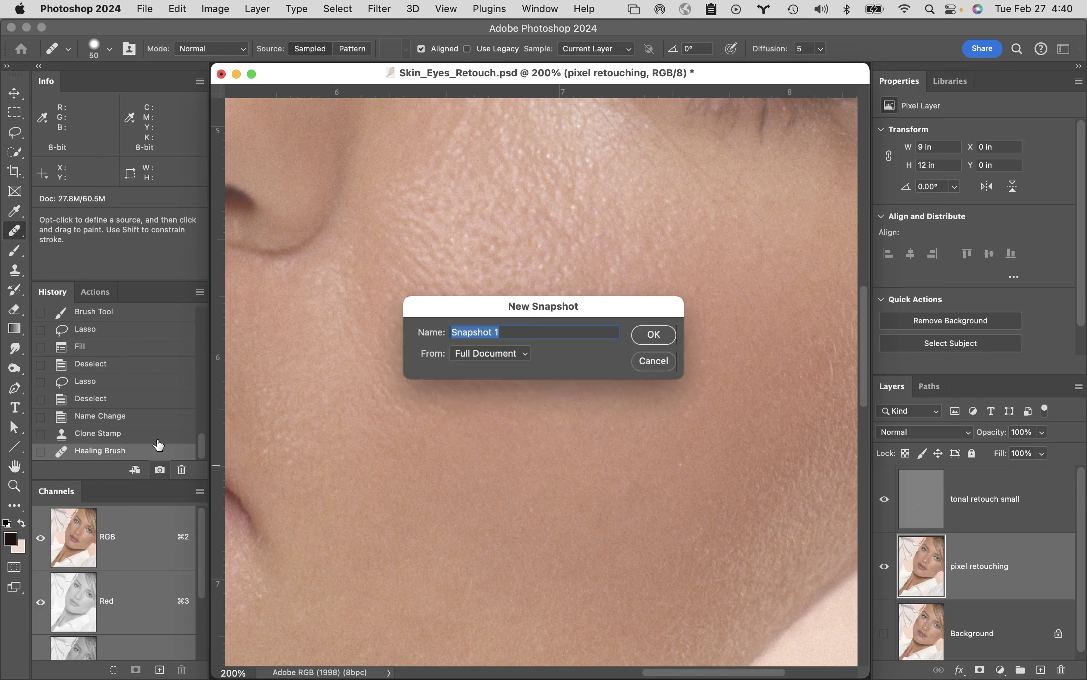
{"action": "type", "text": "heal breush"}
{"action": "key", "text": "Return"}
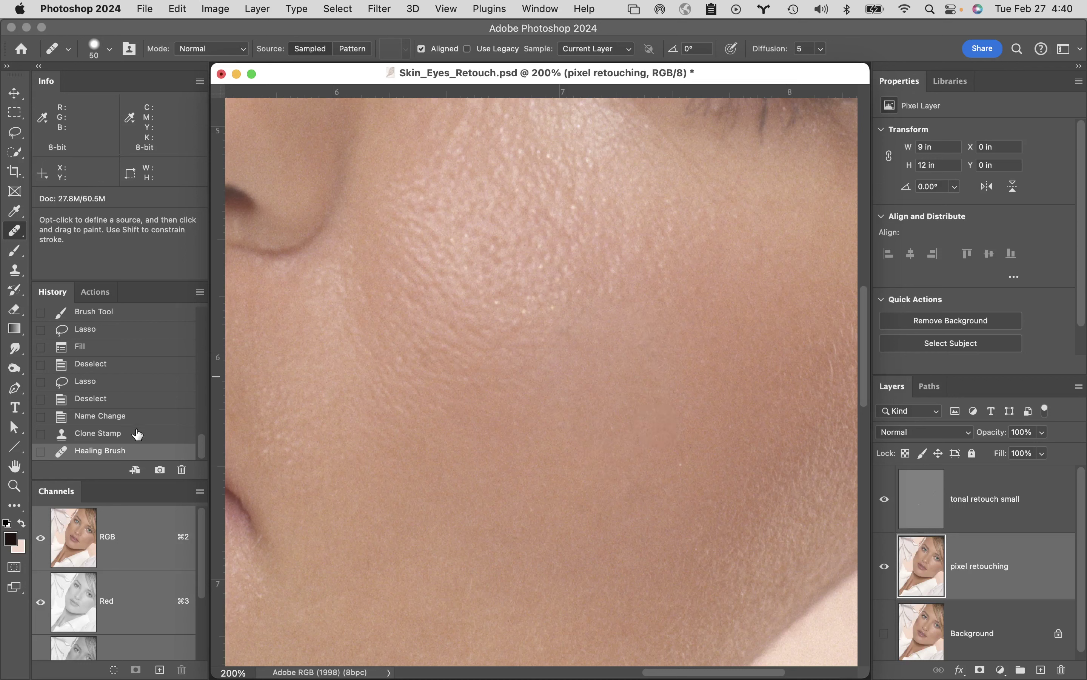
Step: Undo the Healing Brush retouch on the cheek
{"action": "key", "text": "super+z"}
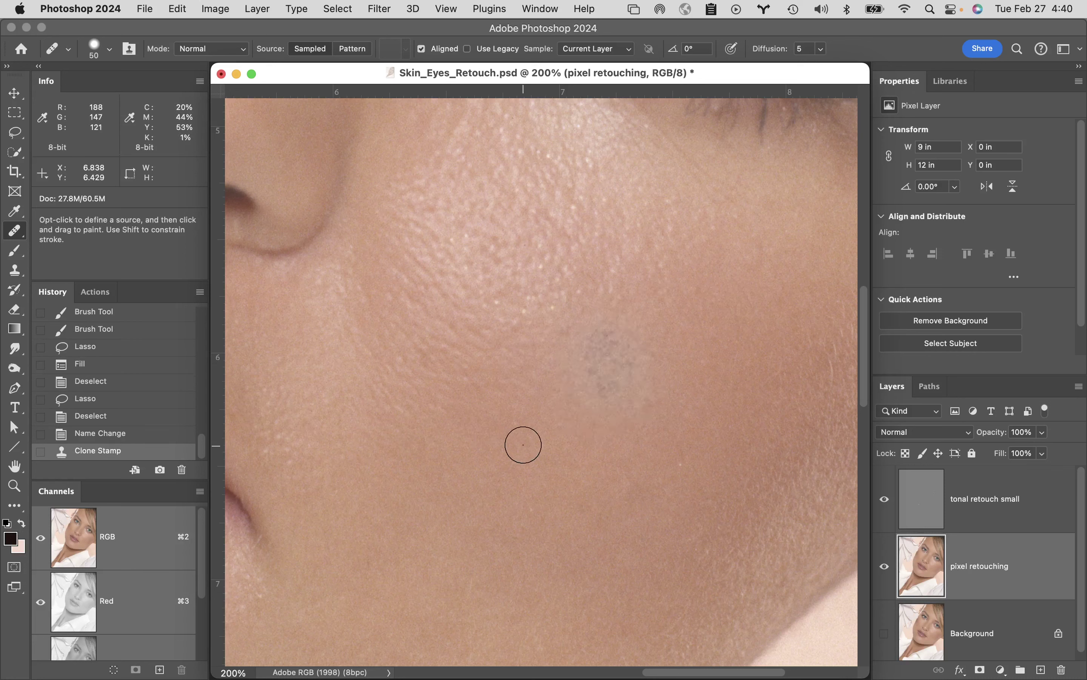
Step: Try healing the bluish cheek patch with the Healing Brush from clear skin below it, and undo the attempt
{"action": "left_click", "coordinate": [522, 449], "text": "alt"}
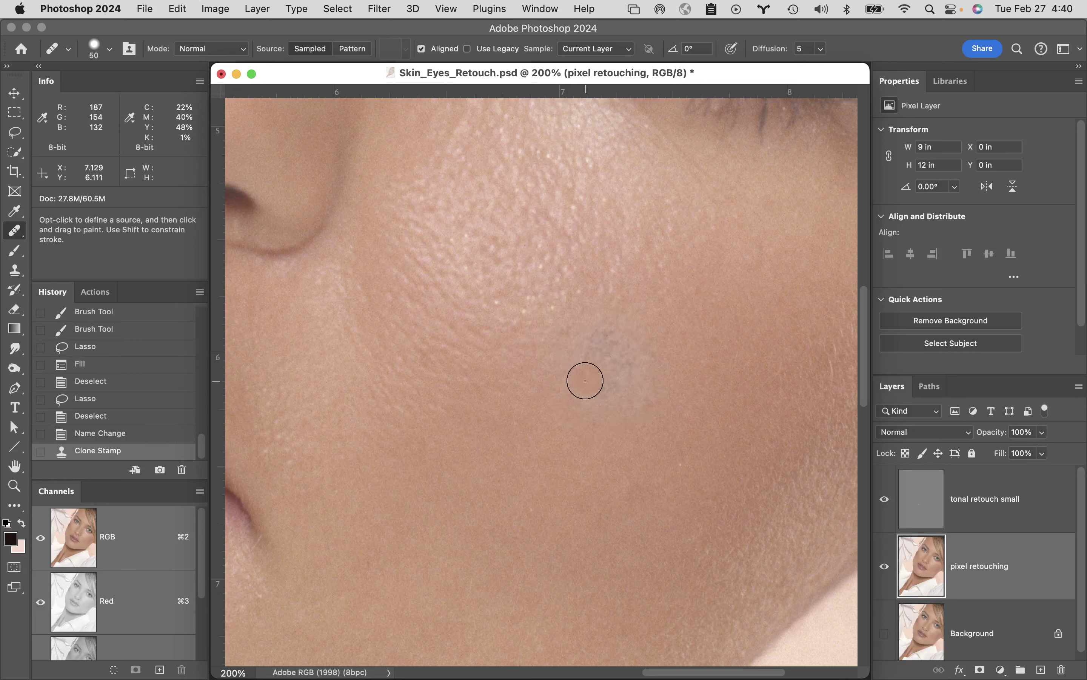
{"action": "mouse_move", "coordinate": [594, 388]}
{"action": "left_mouse_down"}
{"action": "mouse_move", "coordinate": [607, 413]}
{"action": "mouse_move", "coordinate": [645, 378]}
{"action": "mouse_move", "coordinate": [624, 400]}
{"action": "left_mouse_up"}
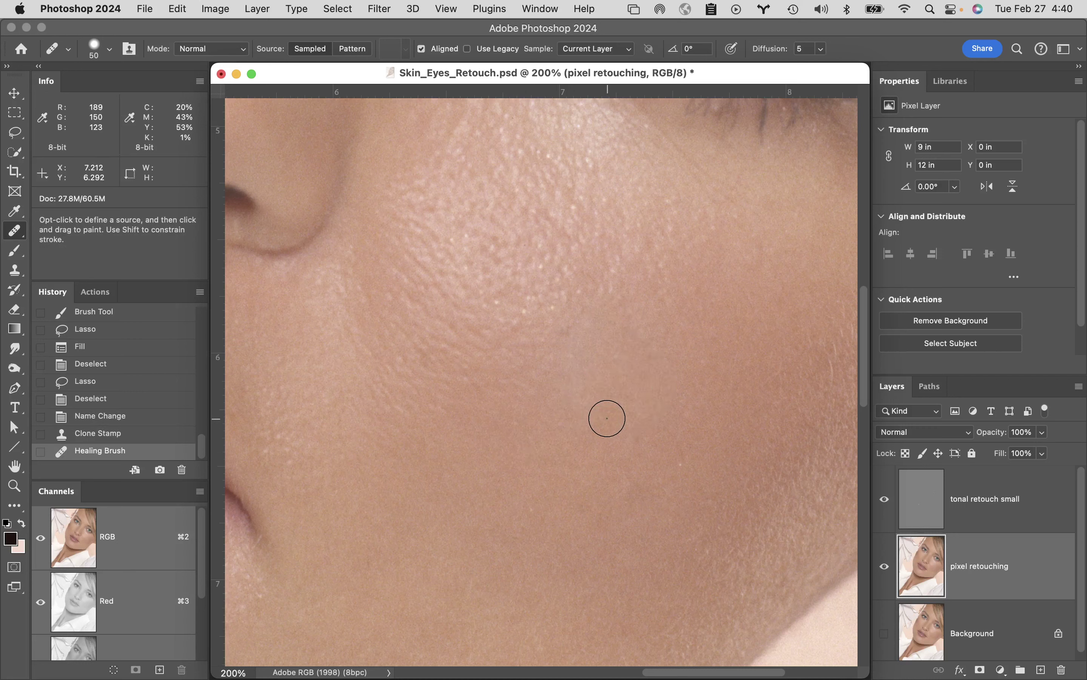
{"action": "key", "text": "super+z"}
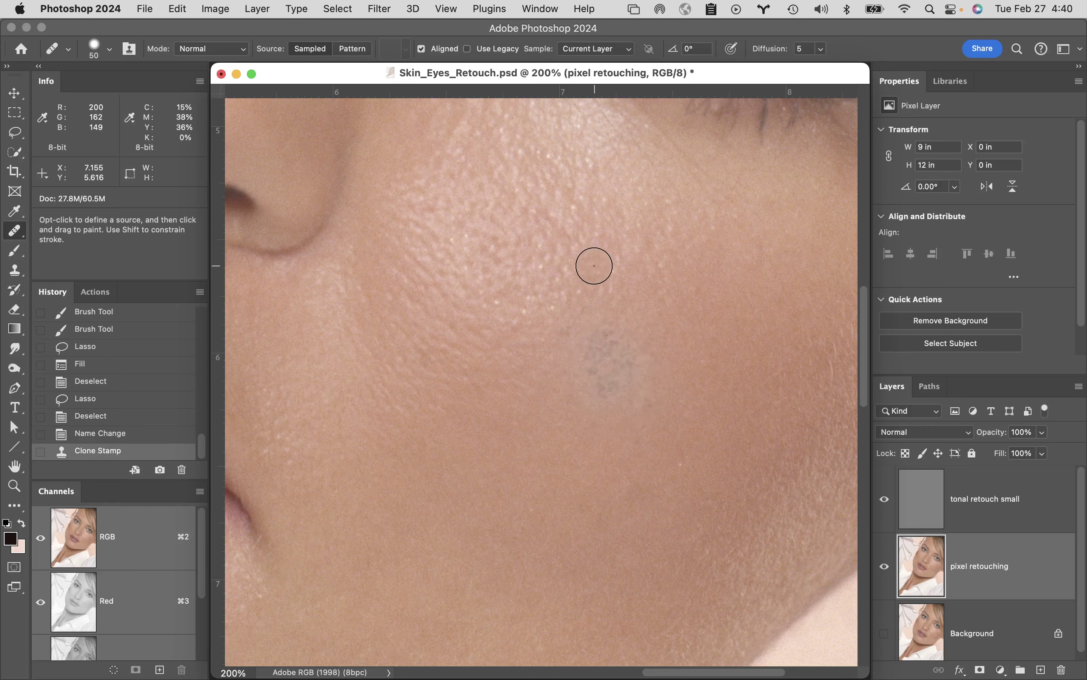
Step: Use the Patch Tool to outline the bluish cheek patch, about 0.56 by 0.57 in, and replace it with clear skin nearer the mouth
{"action": "left_click", "coordinate": [21, 236]}
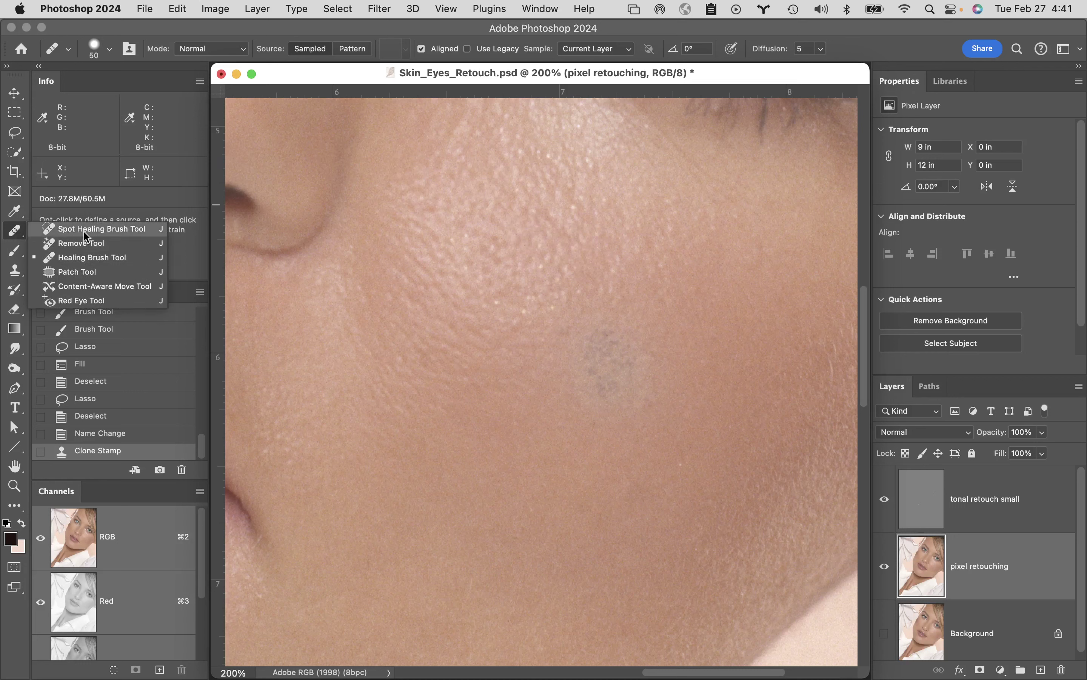
{"action": "left_click", "coordinate": [110, 272]}
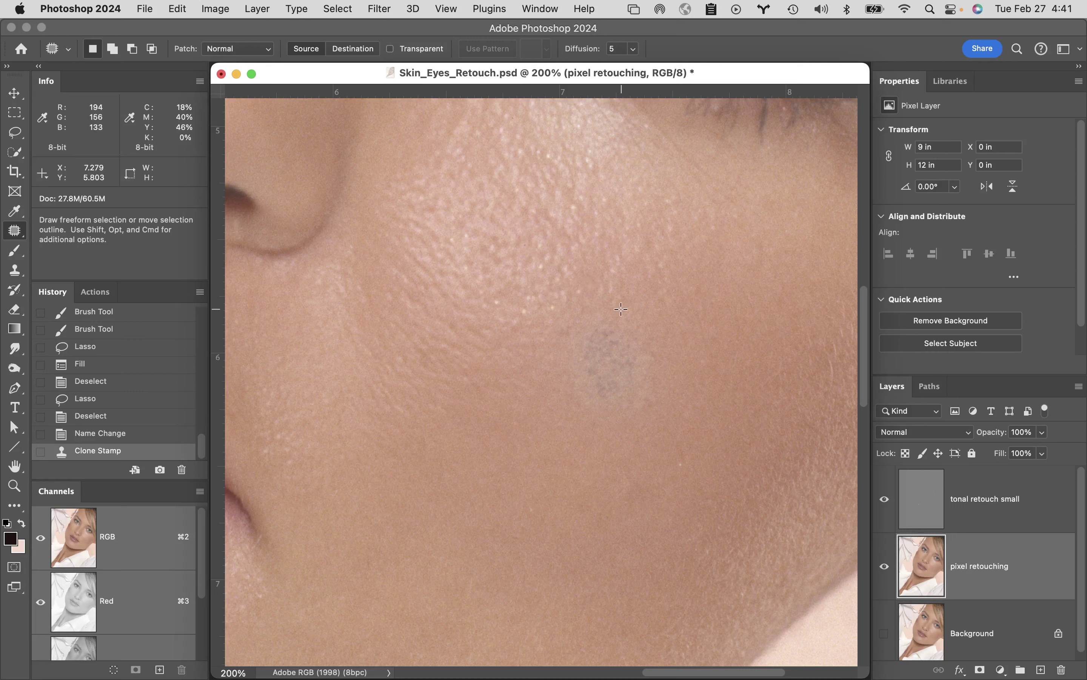
{"action": "mouse_move", "coordinate": [621, 309]}
{"action": "left_mouse_down"}
{"action": "mouse_move", "coordinate": [568, 324]}
{"action": "mouse_move", "coordinate": [557, 357]}
{"action": "mouse_move", "coordinate": [559, 395]}
{"action": "mouse_move", "coordinate": [582, 432]}
{"action": "mouse_move", "coordinate": [655, 420]}
{"action": "mouse_move", "coordinate": [679, 395]}
{"action": "mouse_move", "coordinate": [677, 351]}
{"action": "left_mouse_up"}
{"action": "left_click_drag", "start_coordinate": [639, 315], "coordinate": [623, 309]}
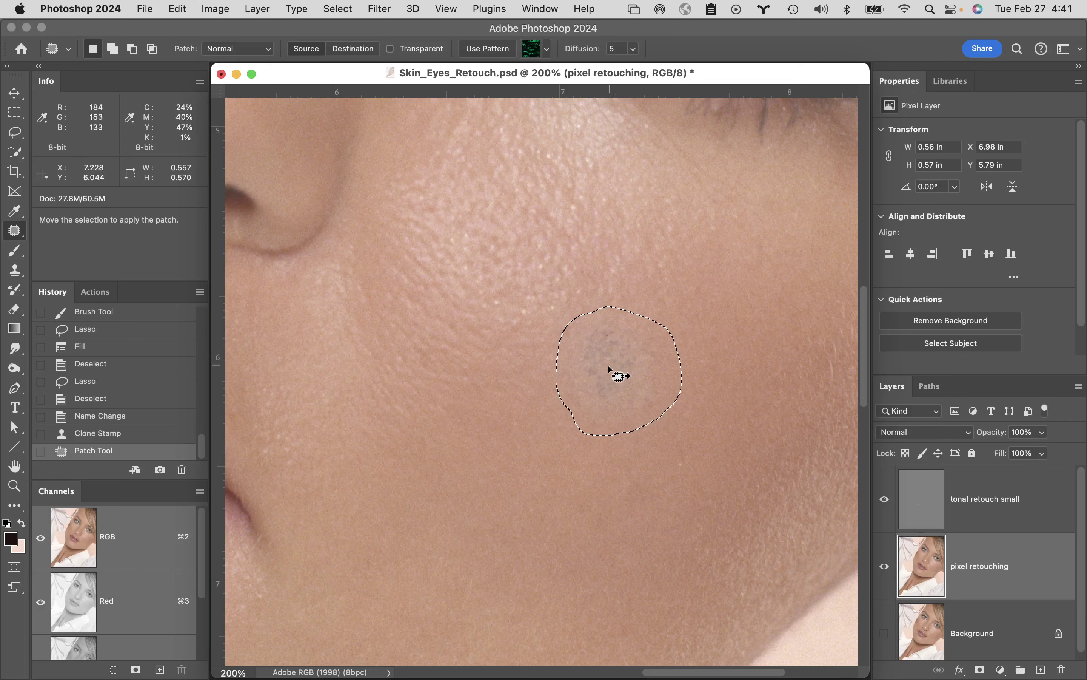
{"action": "left_click_drag", "start_coordinate": [616, 369], "coordinate": [507, 463]}
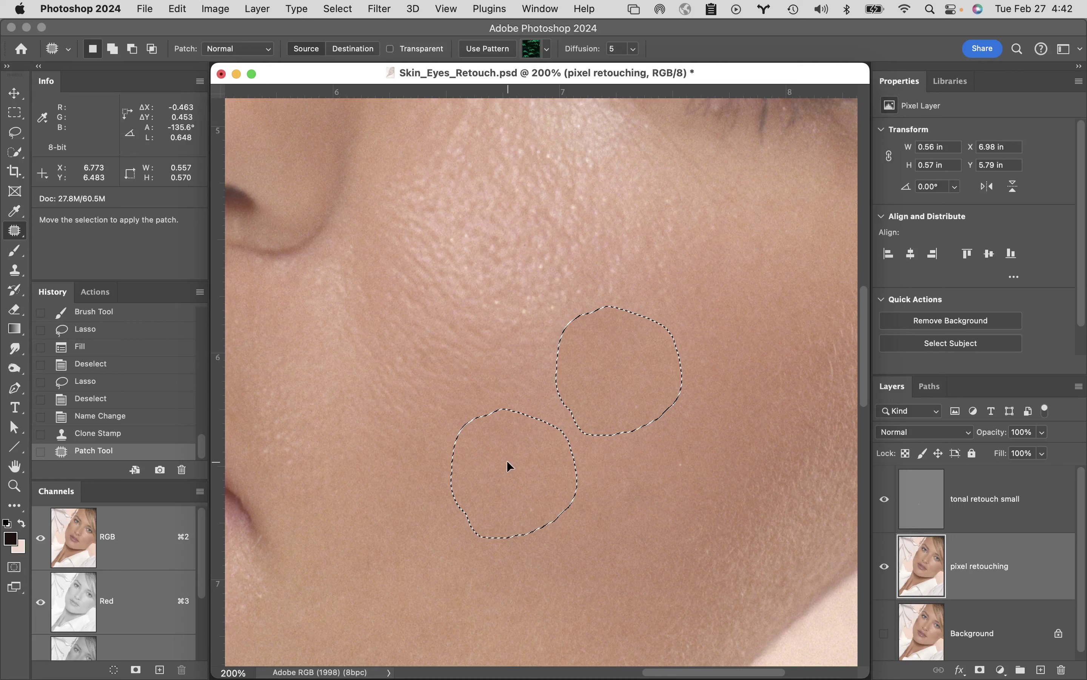
{"action": "left_click_drag", "start_coordinate": [506, 460], "coordinate": [506, 461]}
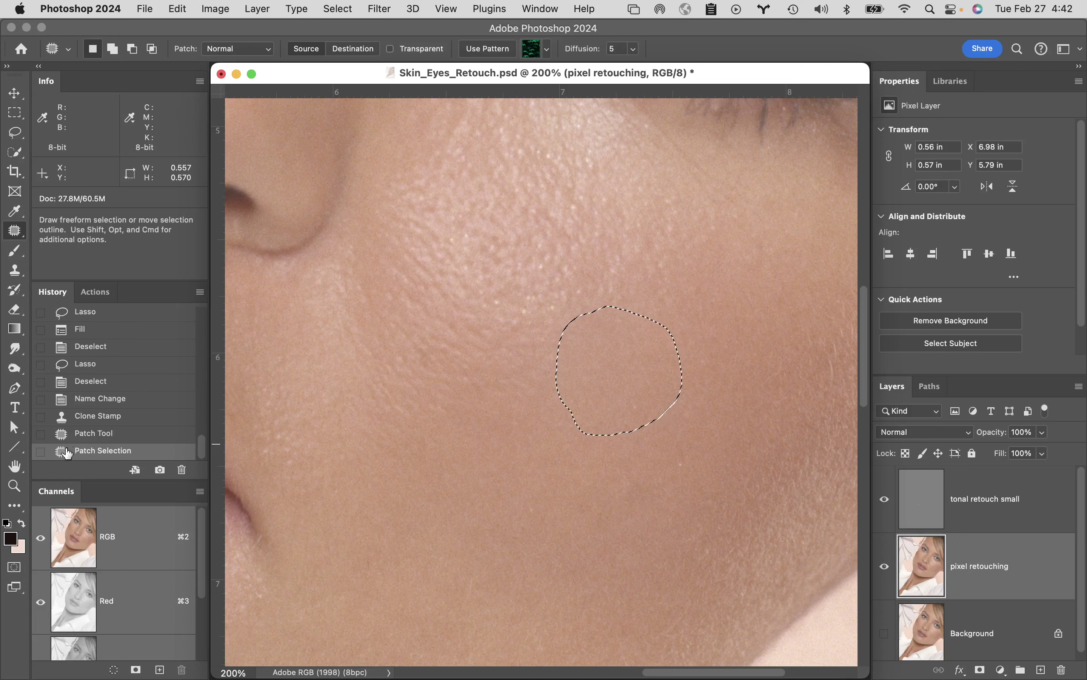
Step: Save the patched cheek as a history snapshot named "patch tool", and undo the patch and clear its selection
{"action": "left_click", "coordinate": [161, 470]}
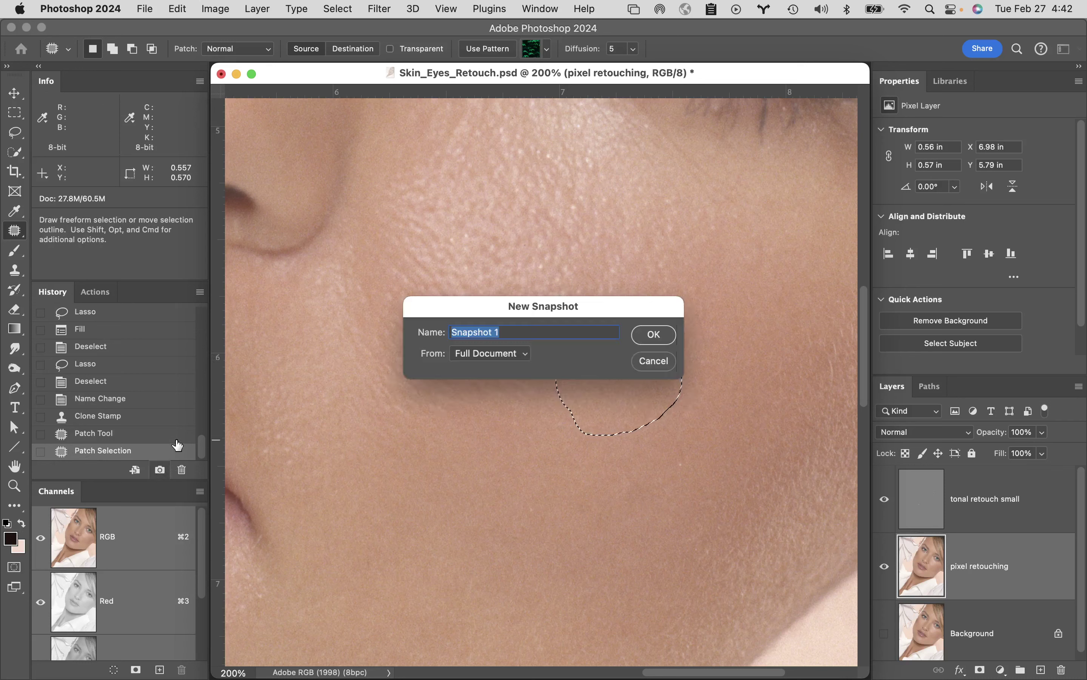
{"action": "type", "text": "pat"}
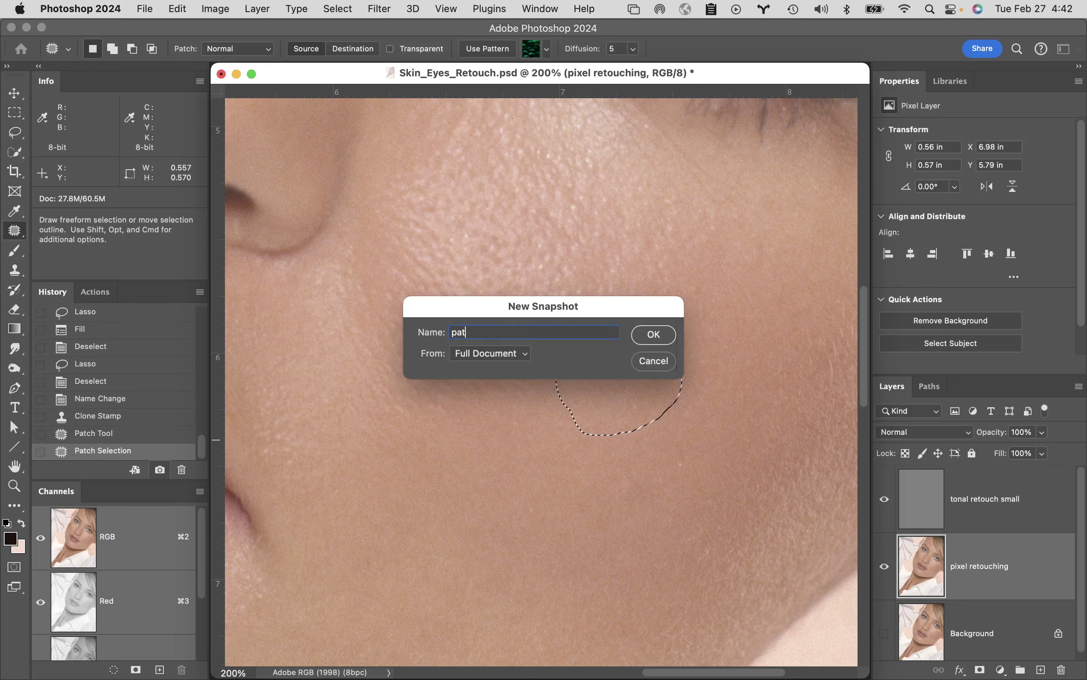
{"action": "type", "text": "ch tool"}
{"action": "key", "text": "Return"}
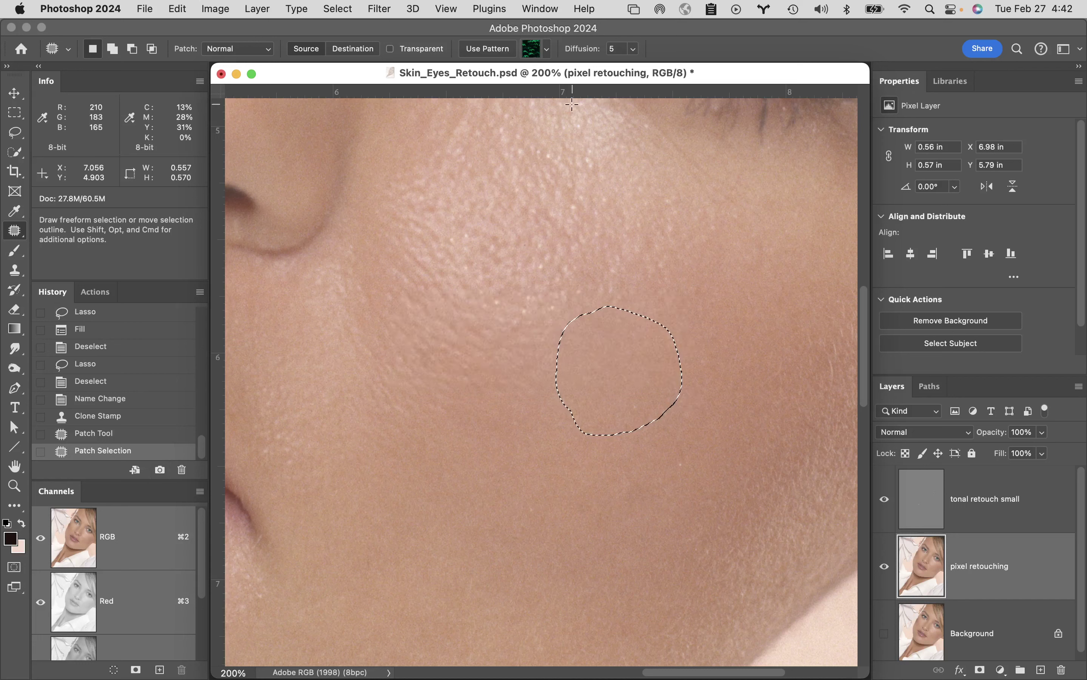
{"action": "key", "text": "cmd+z"}
{"action": "key", "text": "cmd+d"}
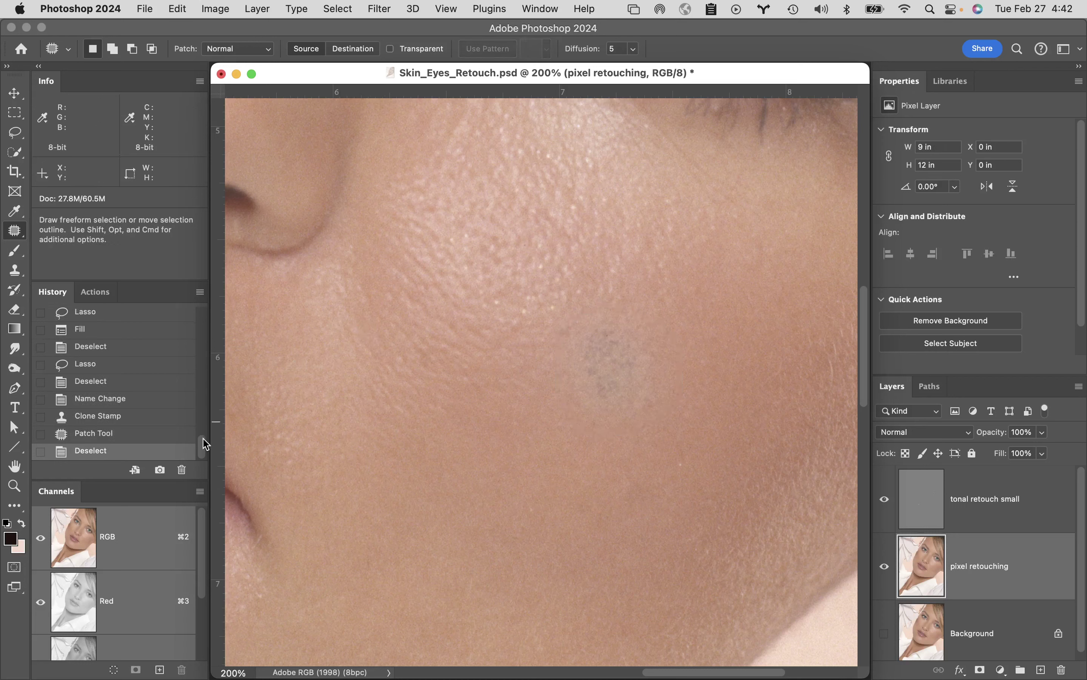
Step: Compare the cheek texture in the "spot heal" and "heal breush" history snapshots by alternating between them
{"action": "left_click_drag", "start_coordinate": [203, 448], "coordinate": [206, 312]}
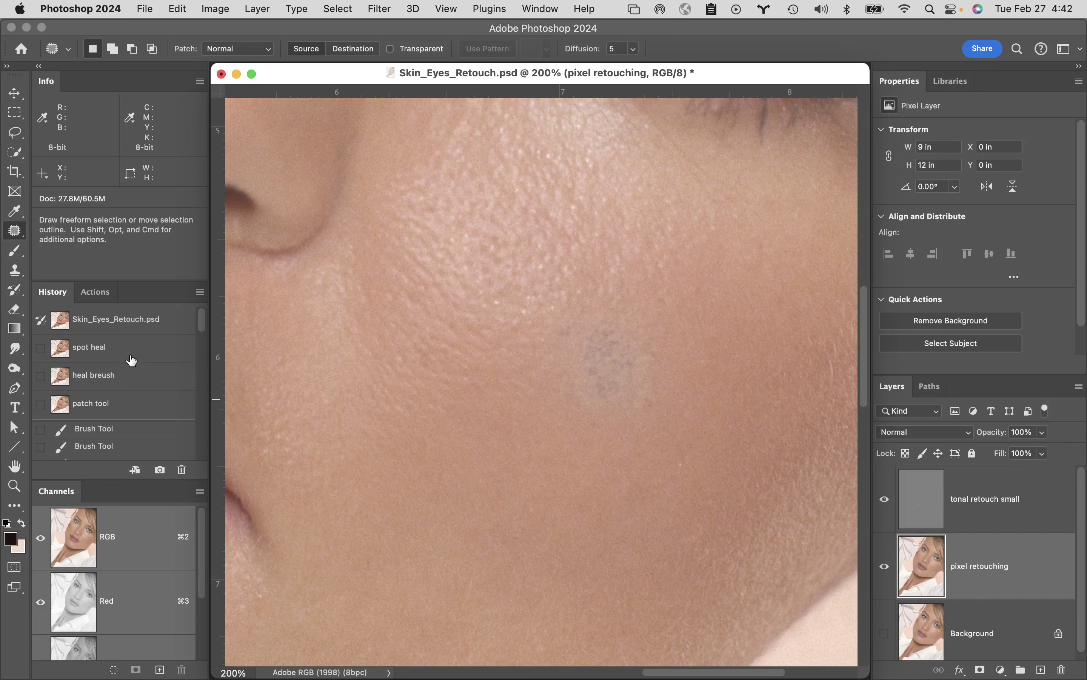
{"action": "left_click", "coordinate": [155, 359]}
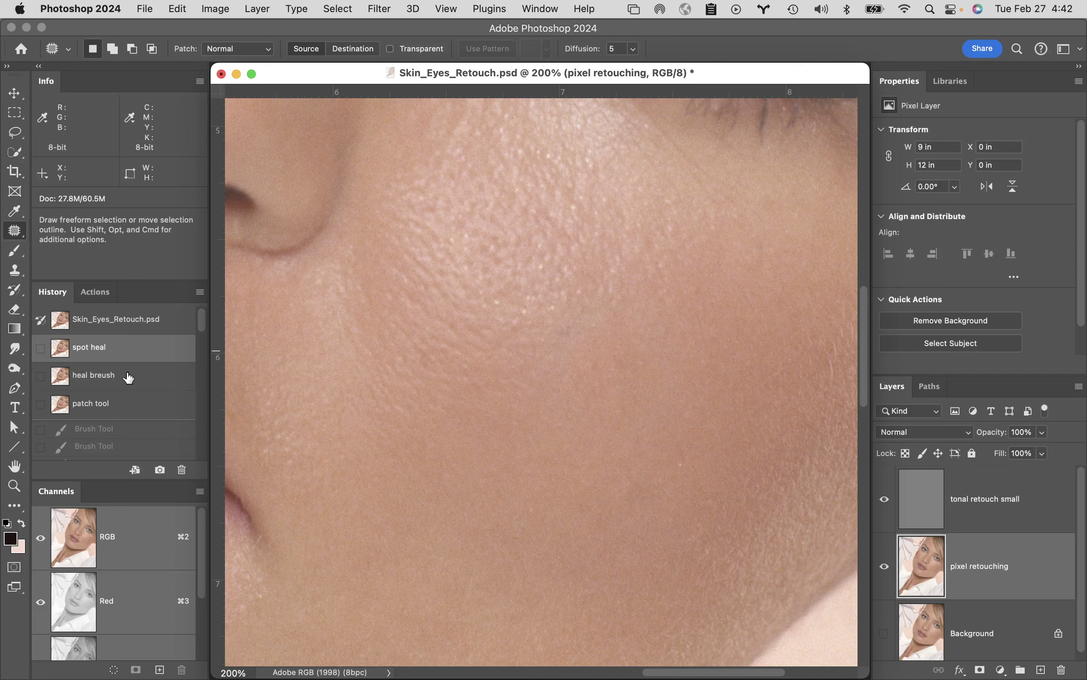
{"action": "left_click", "coordinate": [126, 384]}
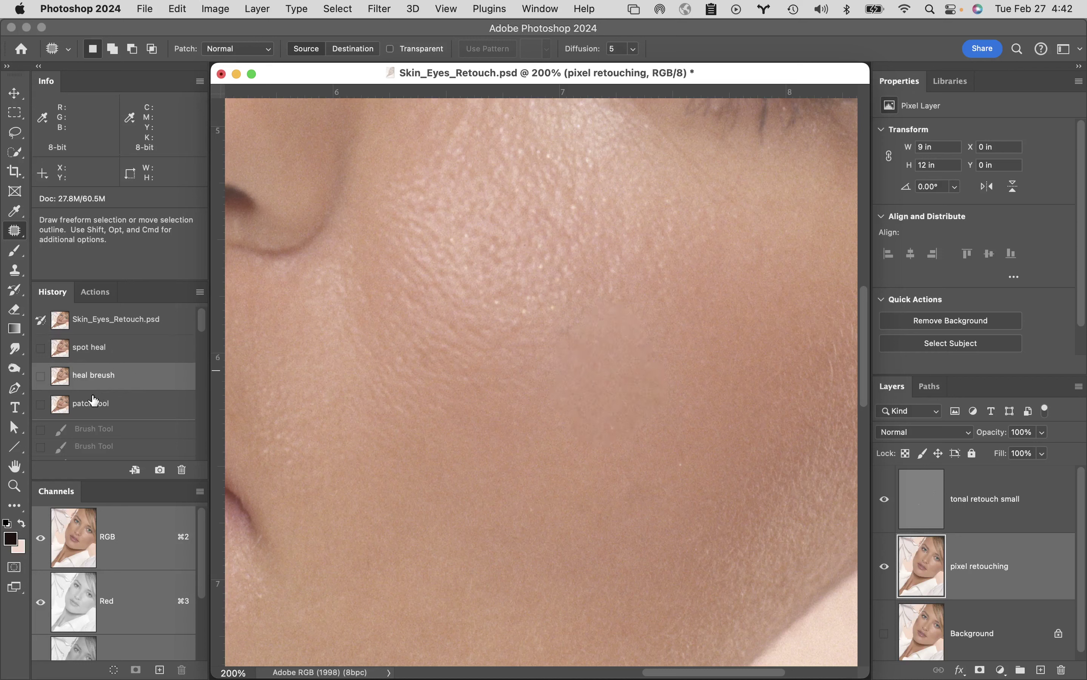
{"action": "left_click", "coordinate": [118, 353]}
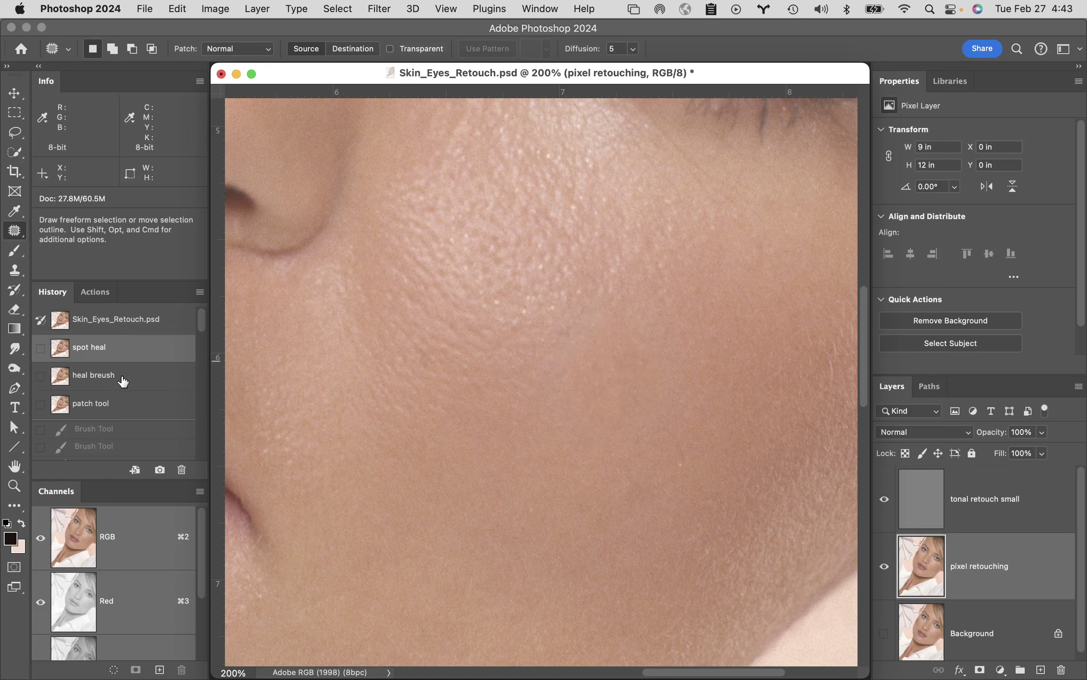
{"action": "left_click", "coordinate": [123, 377]}
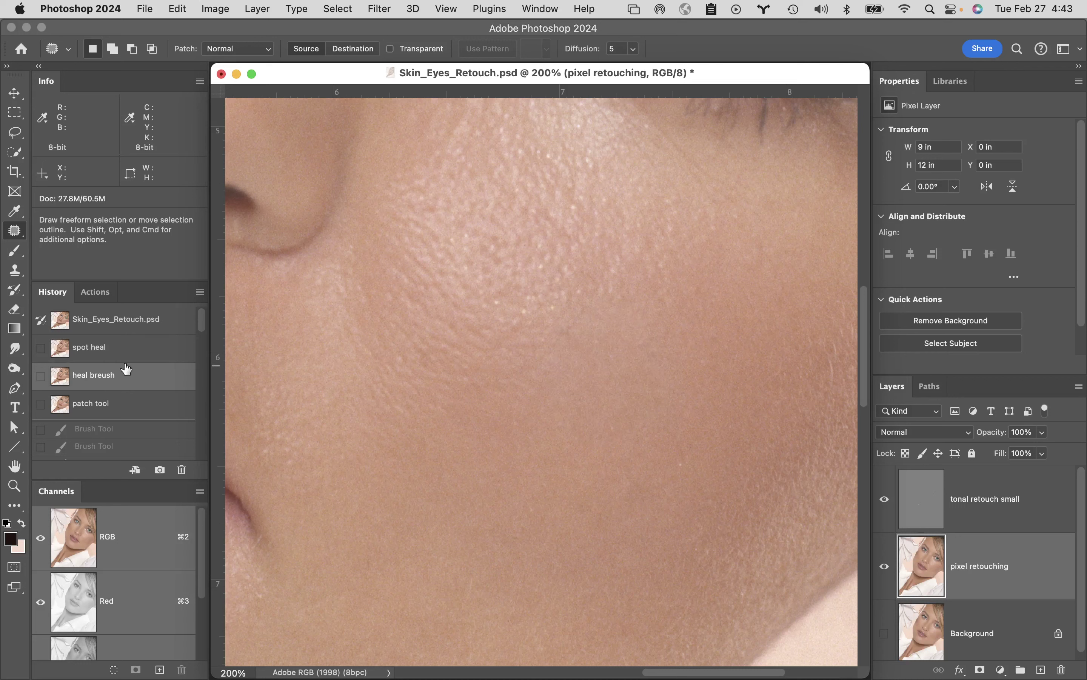
{"action": "left_click", "coordinate": [130, 351]}
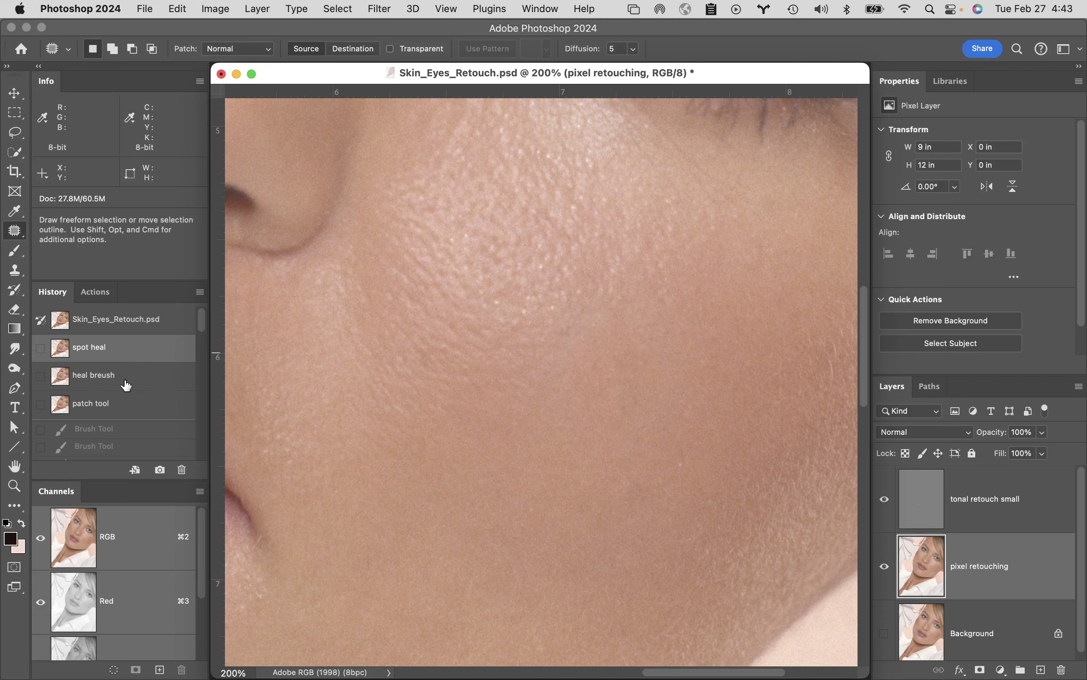
{"action": "left_click", "coordinate": [127, 382]}
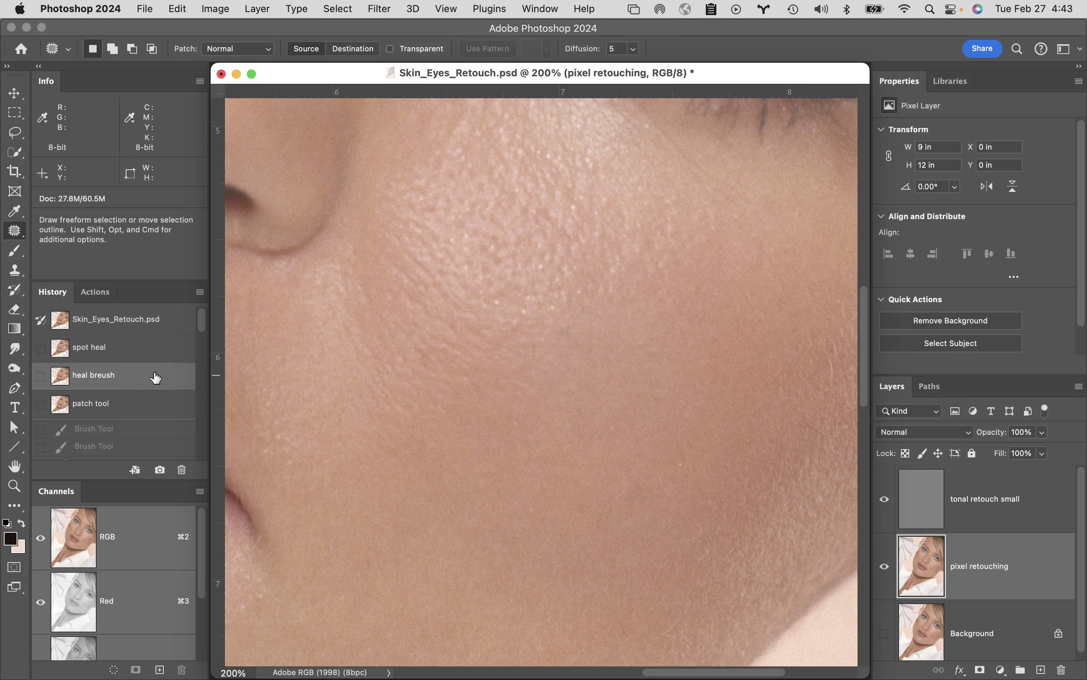
Step: Restore the "patch tool" snapshot without its selection and save it as a new history snapshot named "patch 2"
{"action": "left_click", "coordinate": [153, 411]}
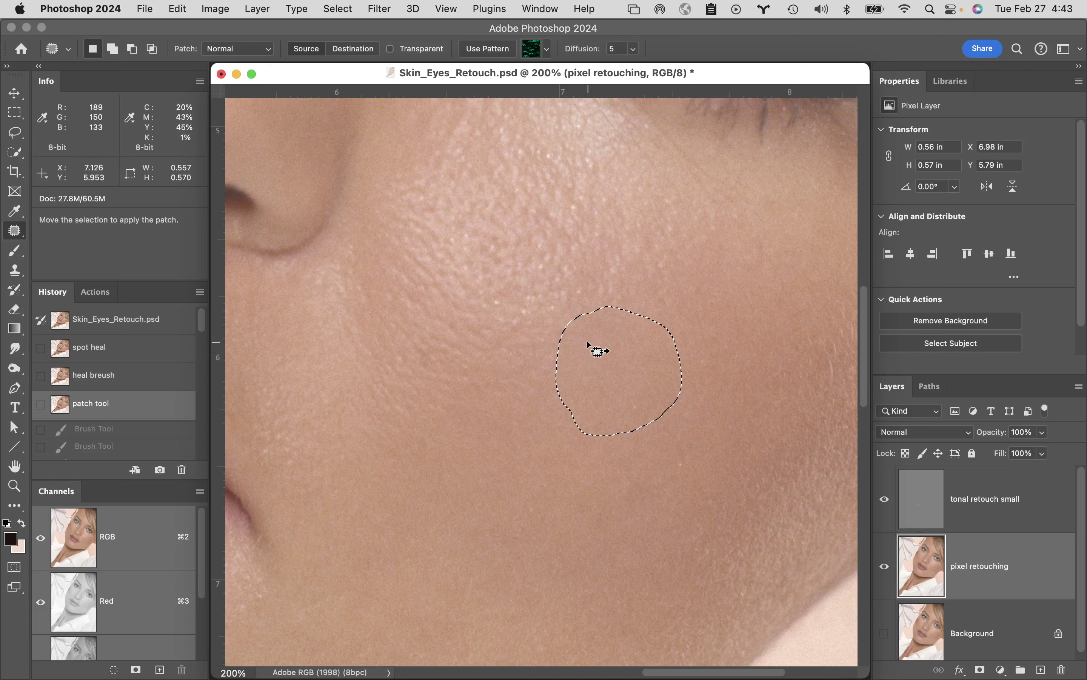
{"action": "left_click", "coordinate": [521, 346]}
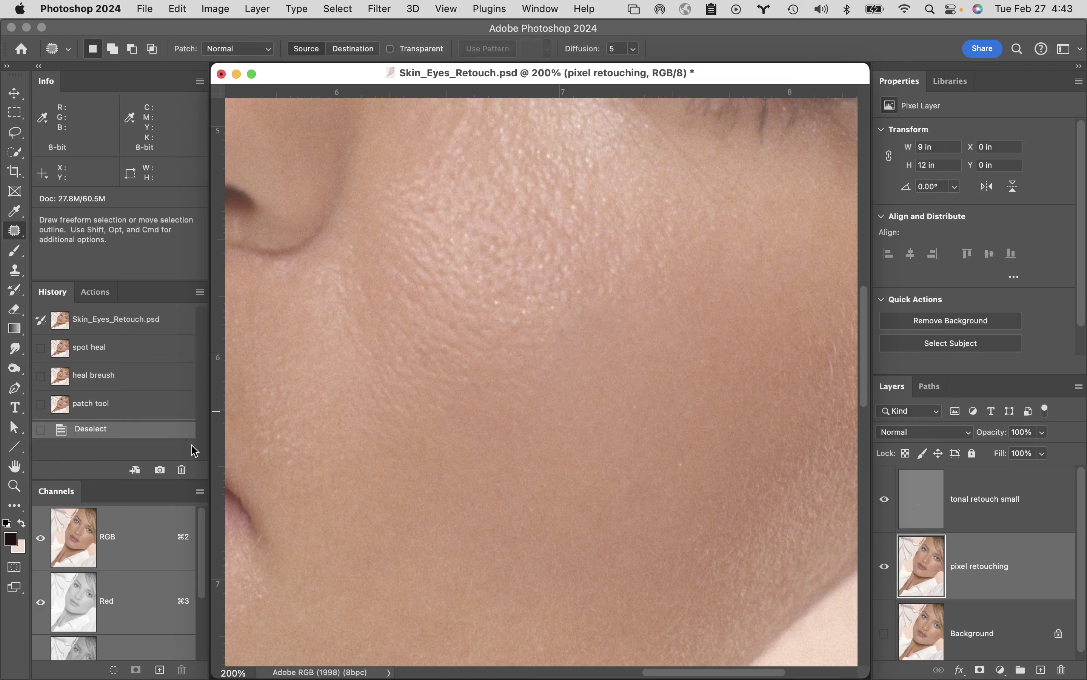
{"action": "left_click", "coordinate": [161, 470]}
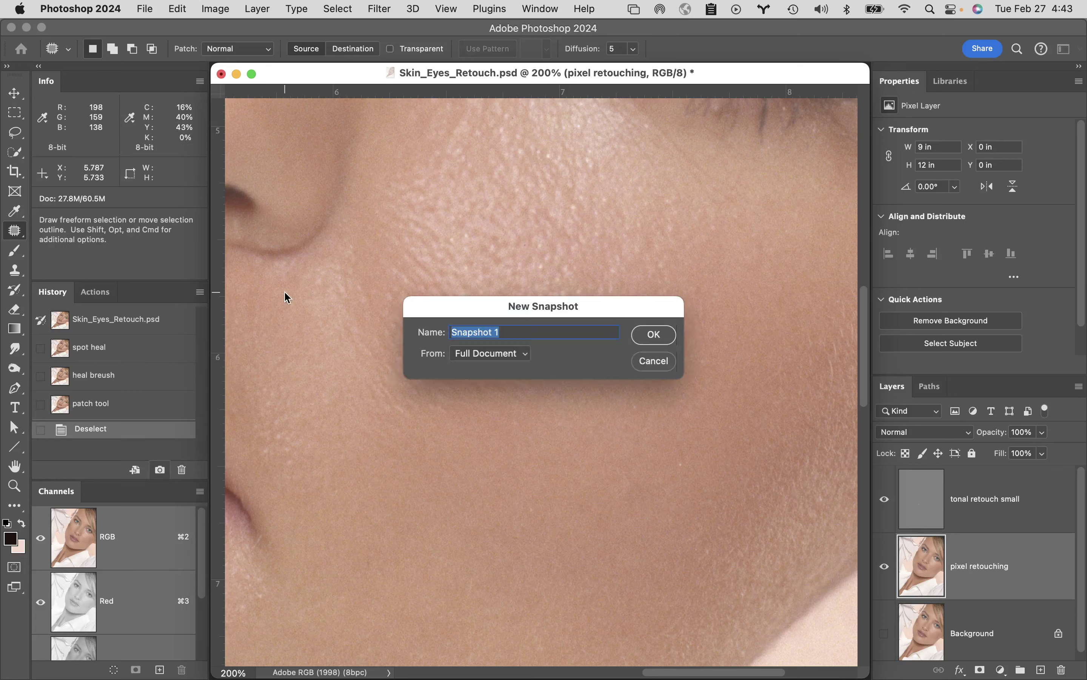
{"action": "type", "text": "patch 2"}
{"action": "key", "text": "Return"}
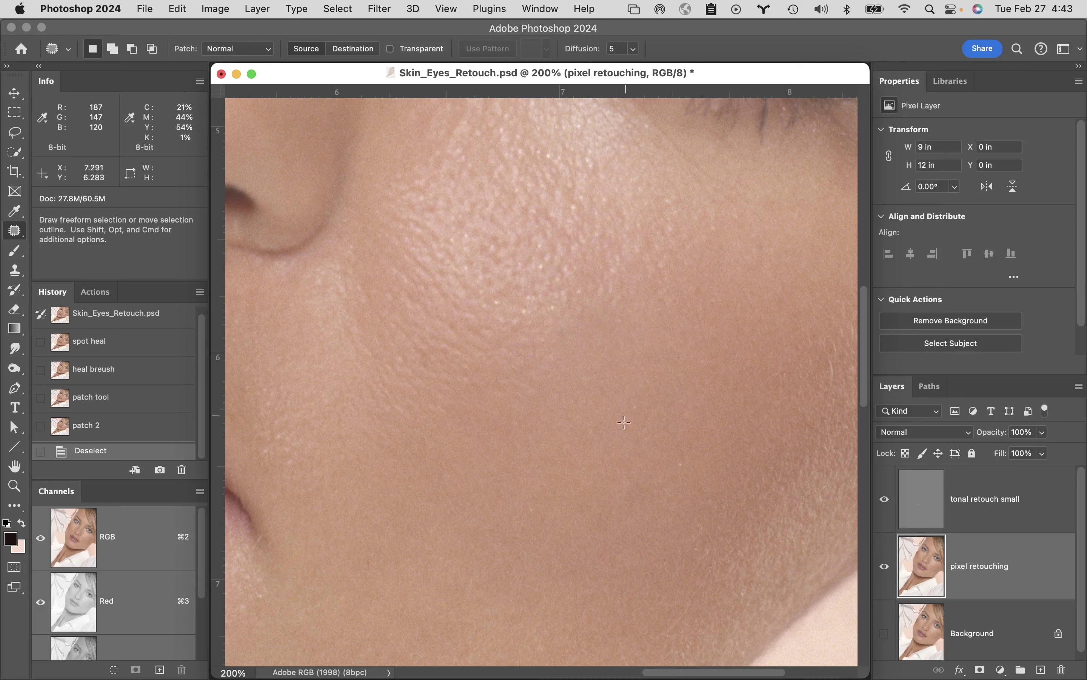
Step: Compare the "heal breush" and "patch 2" history snapshots on the cheek, finishing on "heal breush"
{"action": "left_click", "coordinate": [142, 370]}
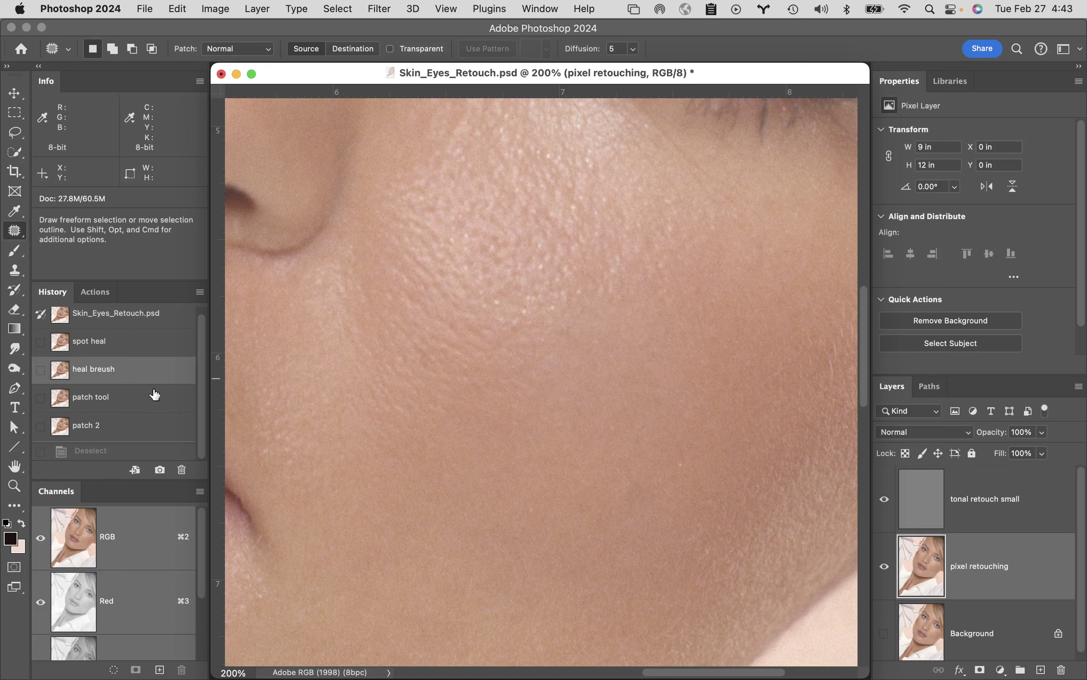
{"action": "left_click", "coordinate": [142, 424]}
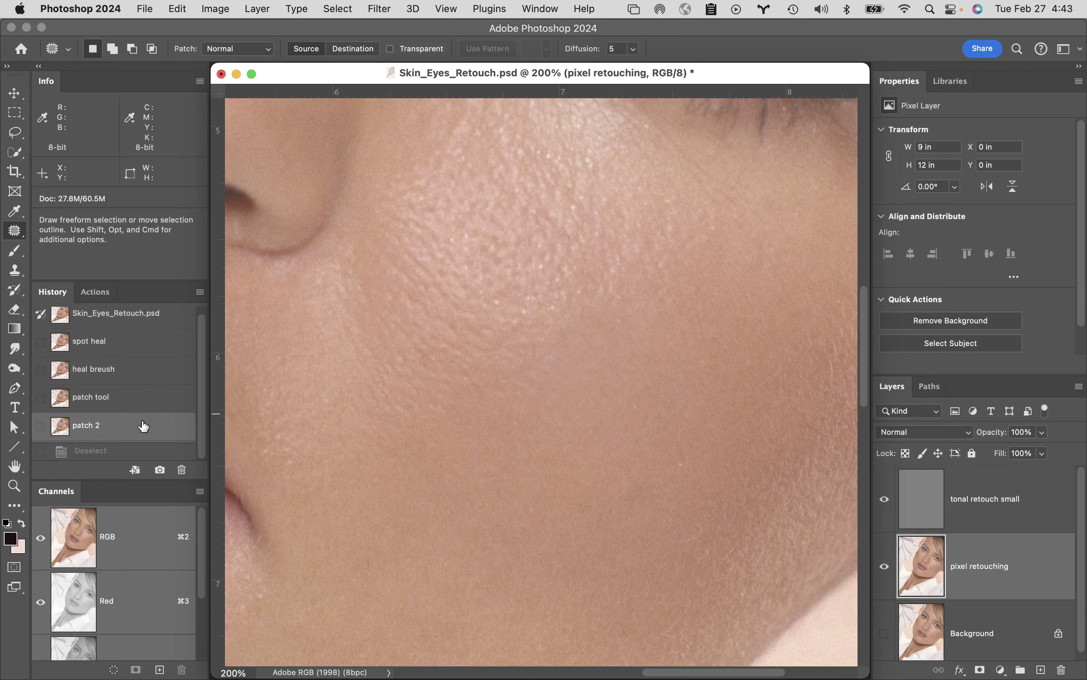
{"action": "left_click", "coordinate": [155, 380]}
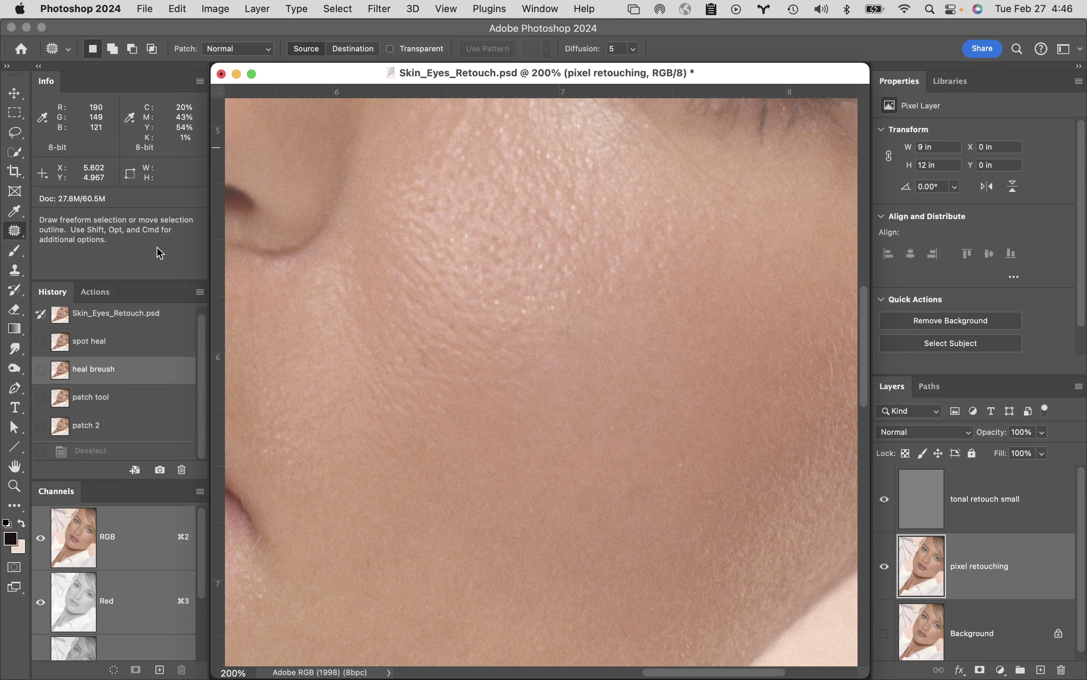
Step: Switch to Finder and open the "3 Retouching and Compositing Class" folder inside Columbia College
{"action": "left_click", "coordinate": [24, 629]}
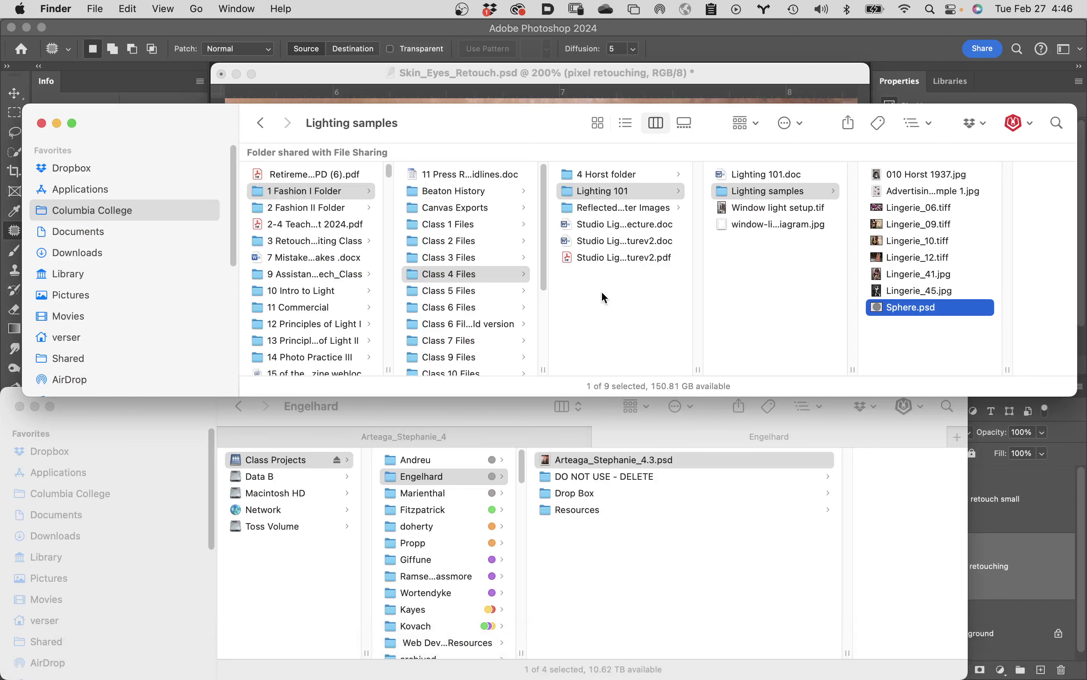
{"action": "left_click", "coordinate": [643, 561]}
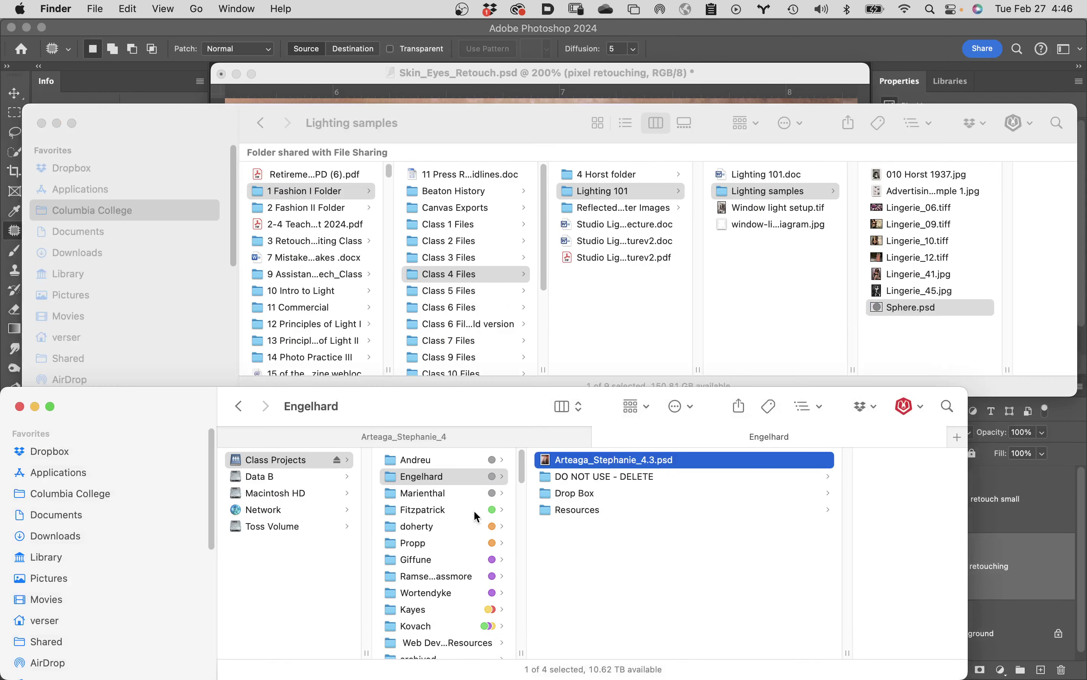
{"action": "left_click", "coordinate": [147, 219]}
{"action": "left_click", "coordinate": [148, 232]}
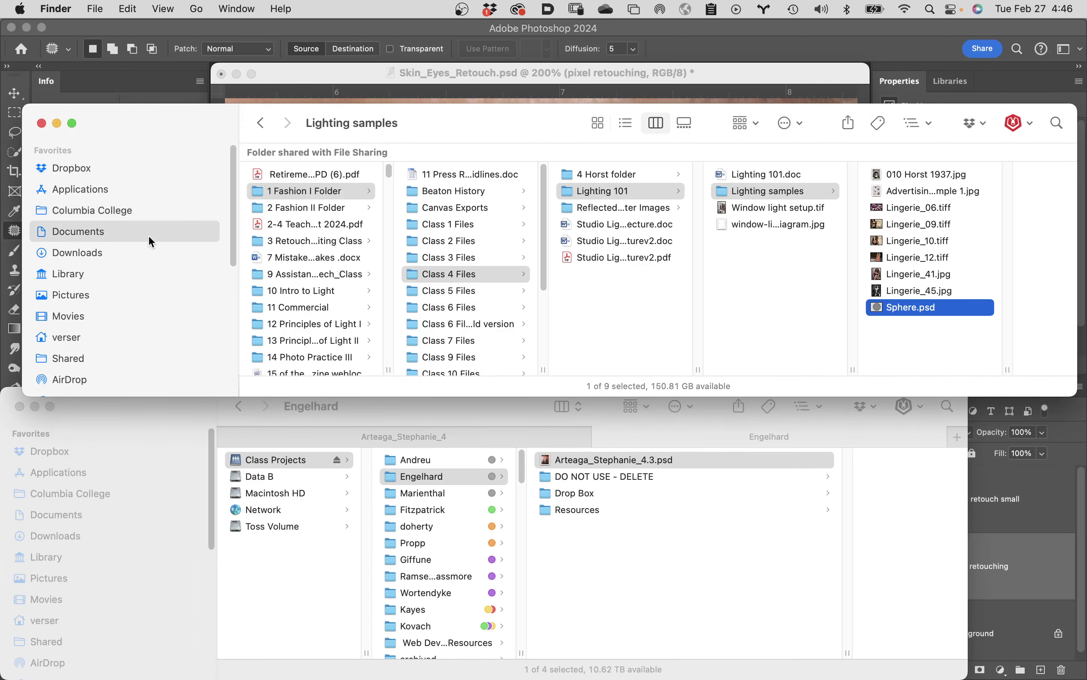
{"action": "left_click", "coordinate": [182, 210]}
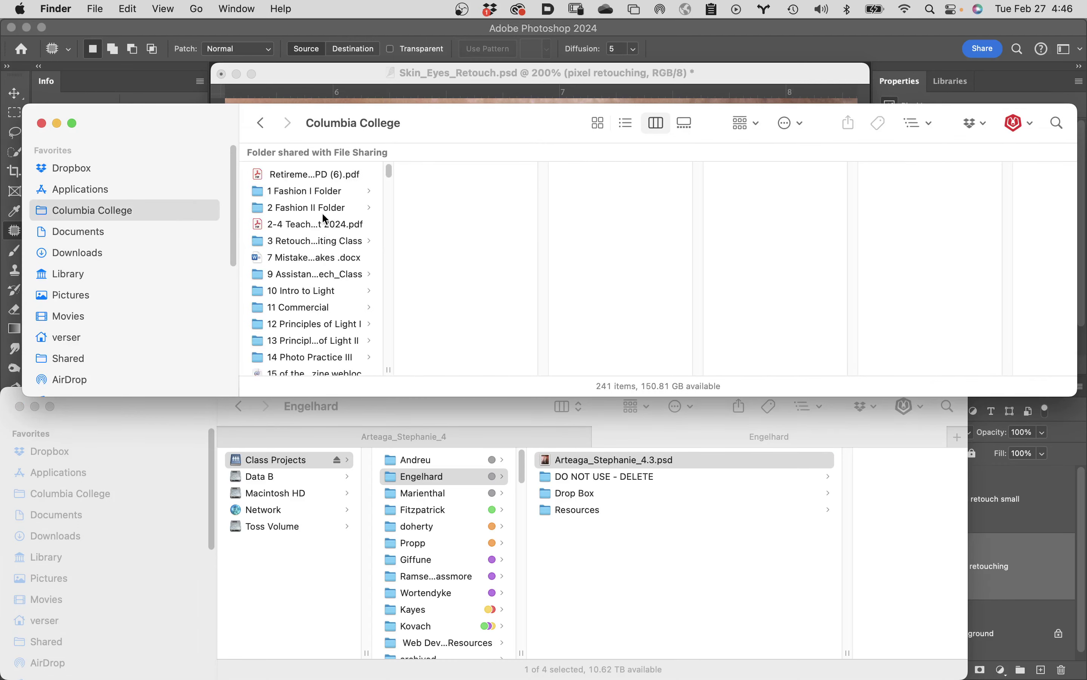
{"action": "left_click", "coordinate": [335, 241]}
{"action": "scroll", "coordinate": [462, 340], "scroll_direction": "down", "scroll_amount": 1}
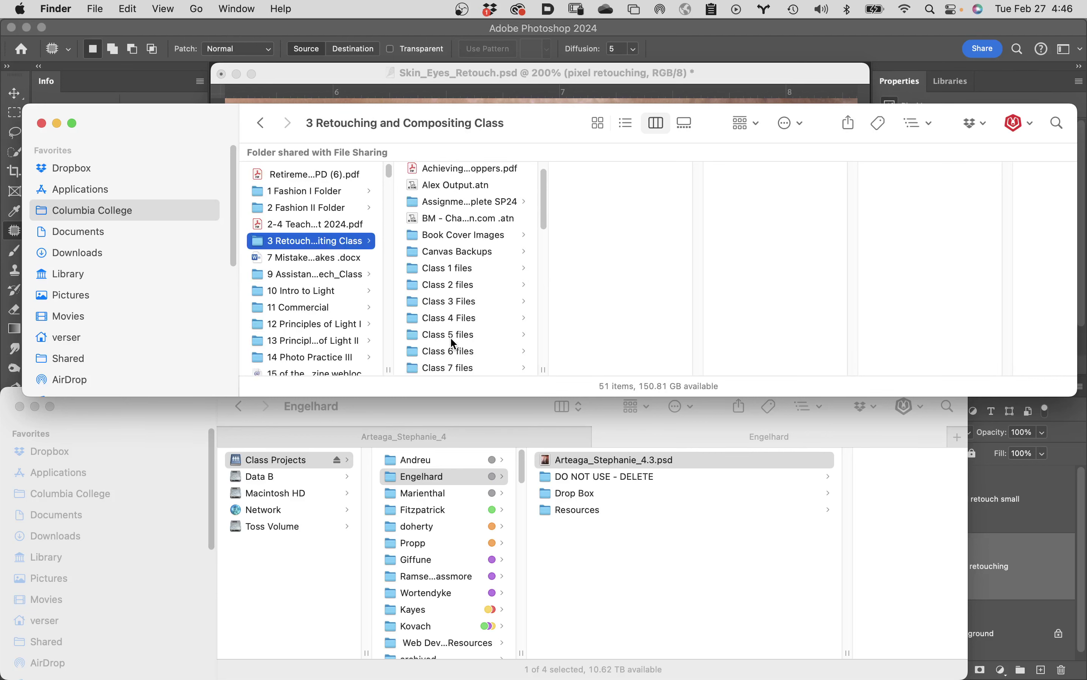
Step: Open the Assignment Folder under "Class 6 files" and "Student Files Week 06", and select the first tonal retouching reference PNG
{"action": "left_click", "coordinate": [463, 352]}
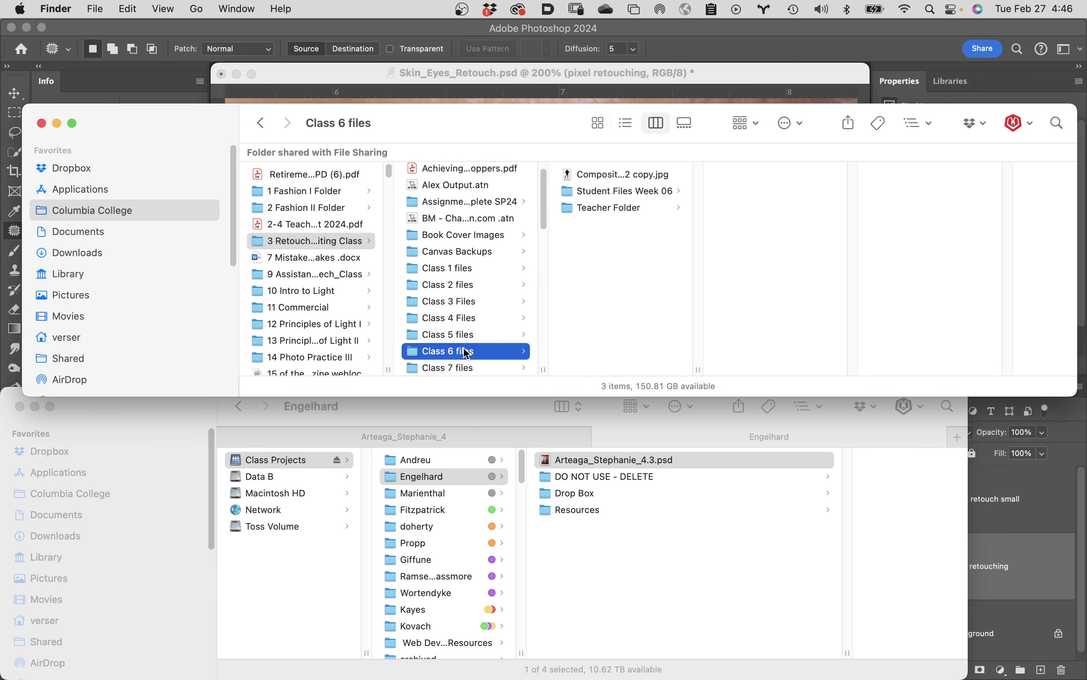
{"action": "left_click", "coordinate": [606, 191]}
{"action": "left_click", "coordinate": [745, 243]}
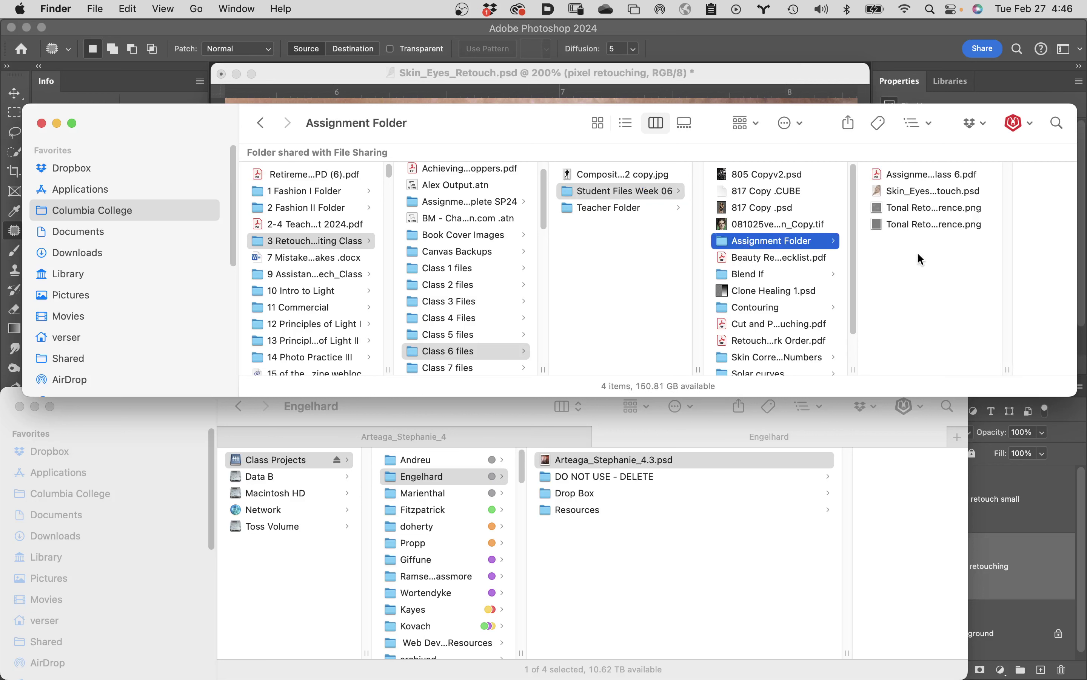
{"action": "left_click", "coordinate": [904, 209]}
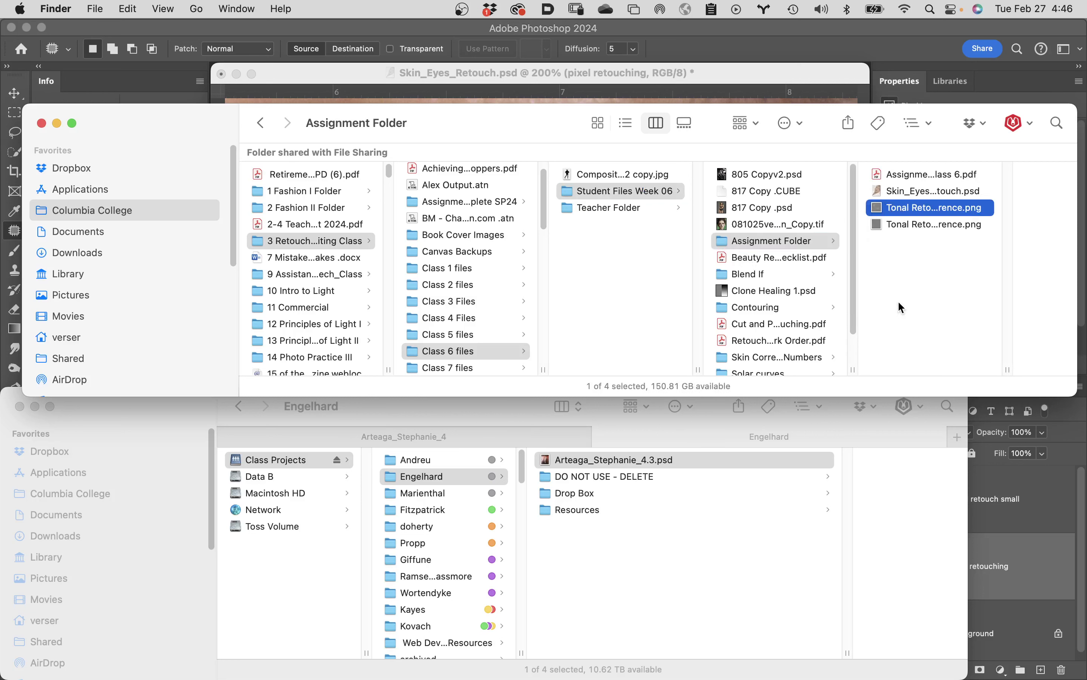
Step: Open the Tonal Retouch Large and Small Reference PNGs in Photoshop, keeping their embedded color profiles
{"action": "left_click", "coordinate": [879, 226], "text": "shift"}
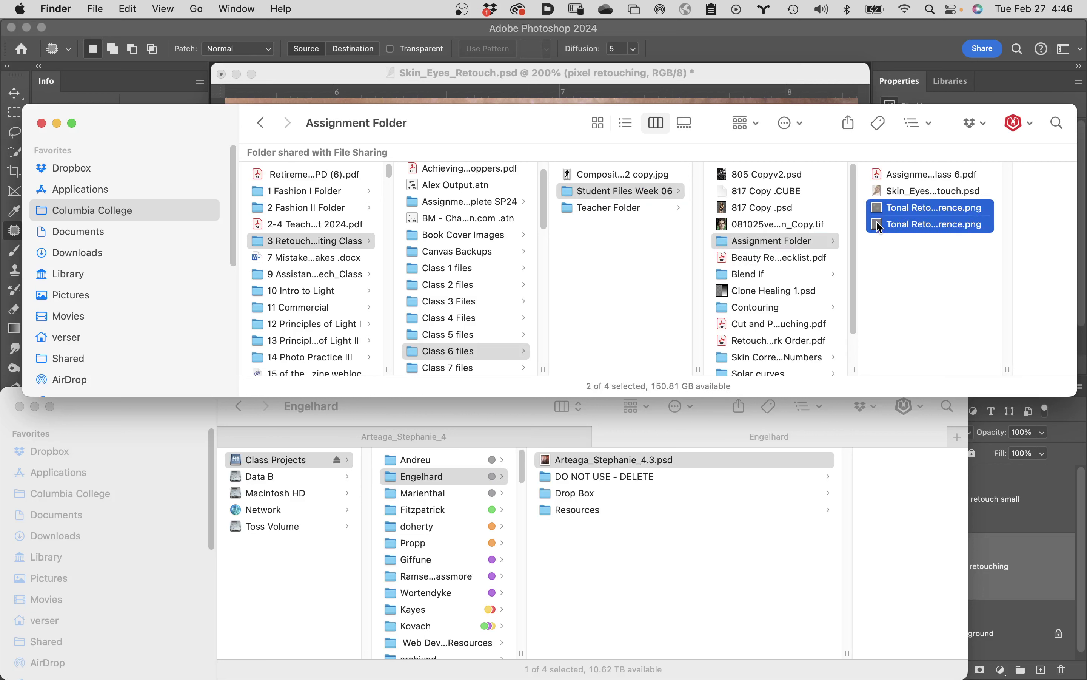
{"action": "key", "text": "super+o"}
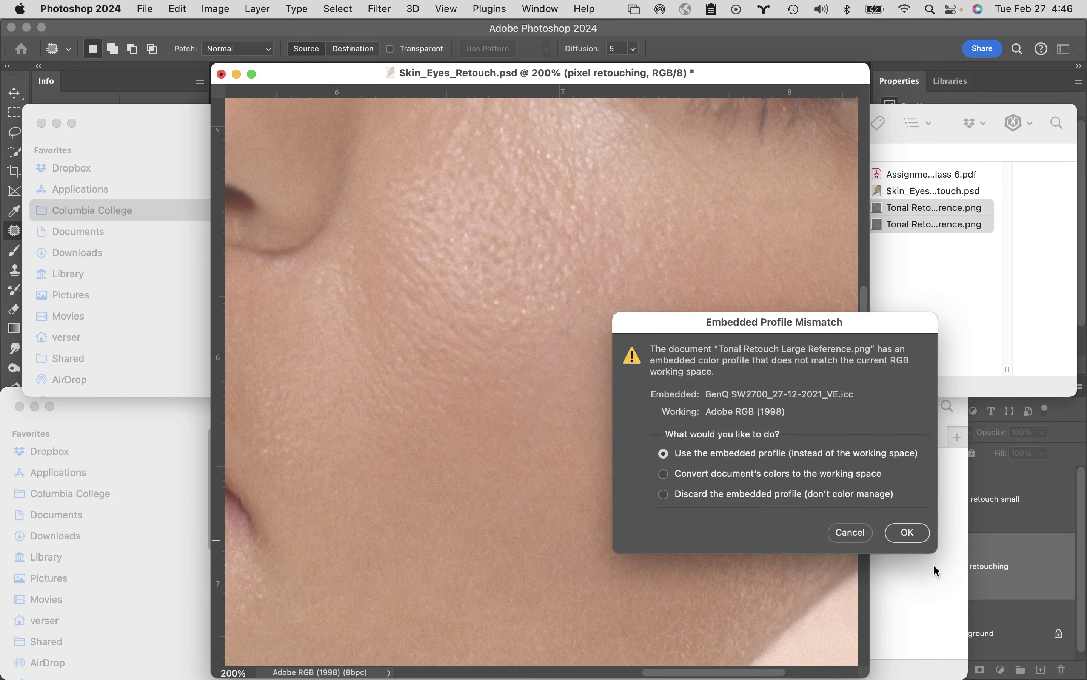
{"action": "left_click", "coordinate": [909, 533]}
{"action": "left_click", "coordinate": [910, 534]}
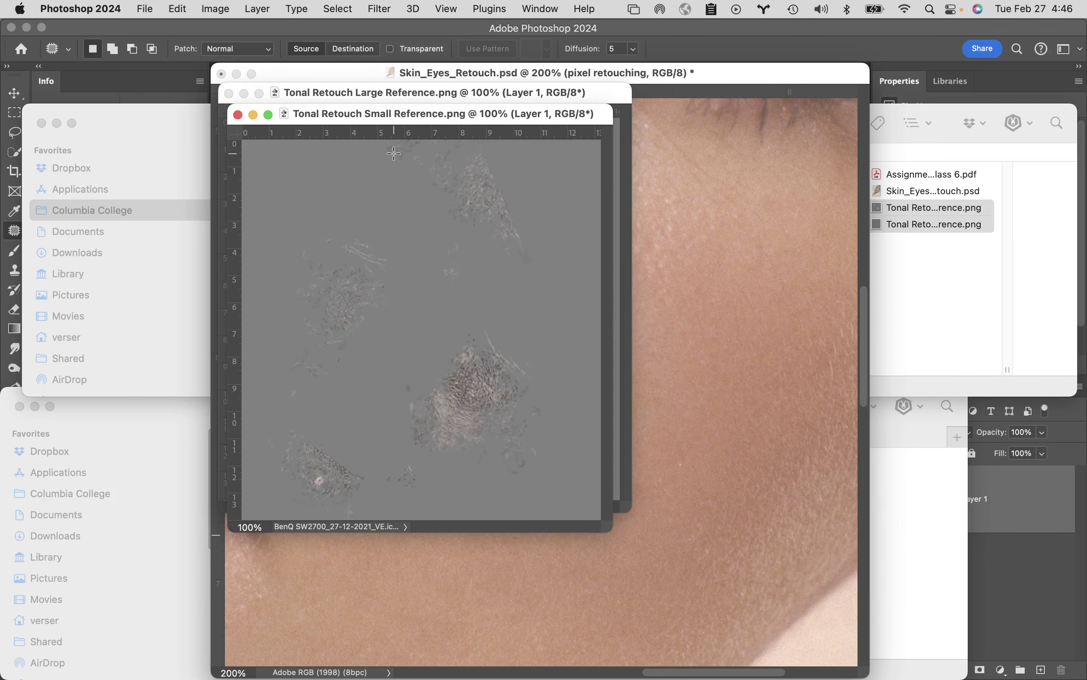
Step: Examine the small and large tonal retouch references up close, closing the small one and minimizing the large one
{"action": "left_click", "coordinate": [430, 273]}
{"action": "left_click", "coordinate": [553, 464]}
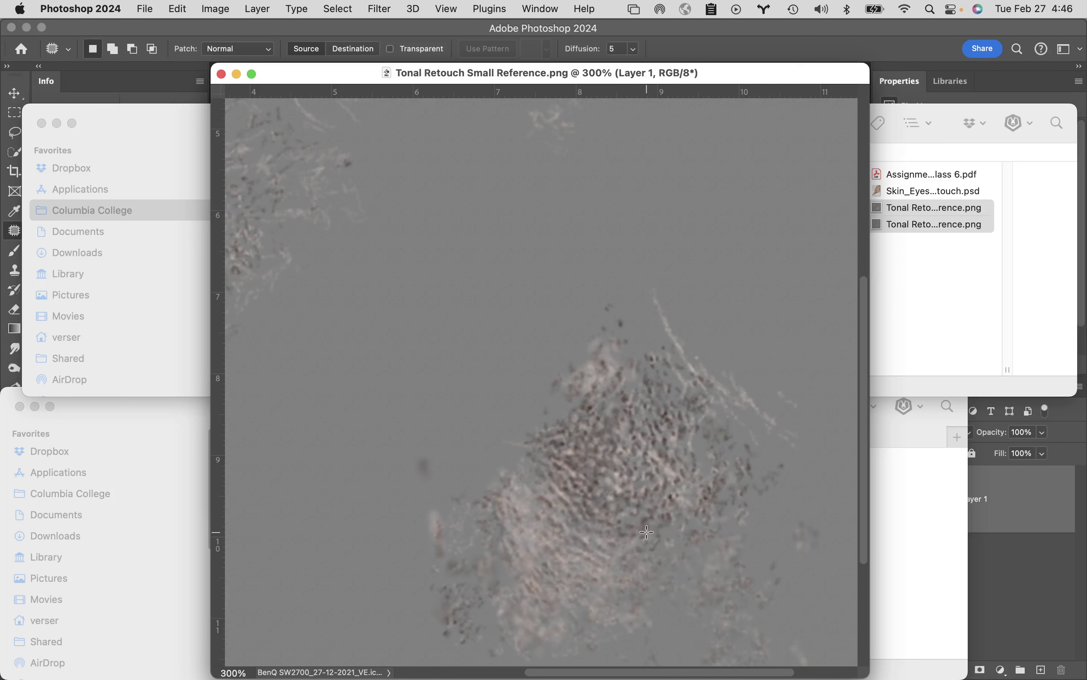
{"action": "mouse_move", "coordinate": [543, 315]}
{"action": "left_mouse_down"}
{"action": "mouse_move", "coordinate": [801, 448]}
{"action": "mouse_move", "coordinate": [726, 420]}
{"action": "mouse_move", "coordinate": [660, 282]}
{"action": "left_mouse_up"}
{"action": "mouse_move", "coordinate": [660, 382]}
{"action": "left_mouse_down"}
{"action": "mouse_move", "coordinate": [660, 362]}
{"action": "mouse_move", "coordinate": [714, 279]}
{"action": "left_mouse_up"}
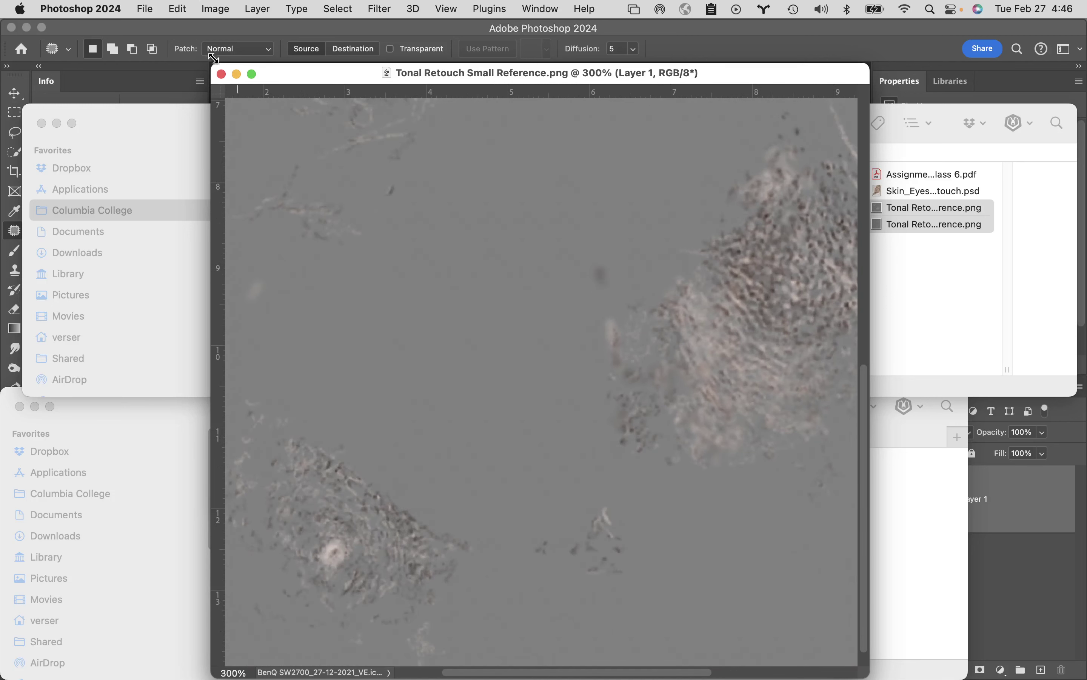
{"action": "left_click", "coordinate": [222, 73]}
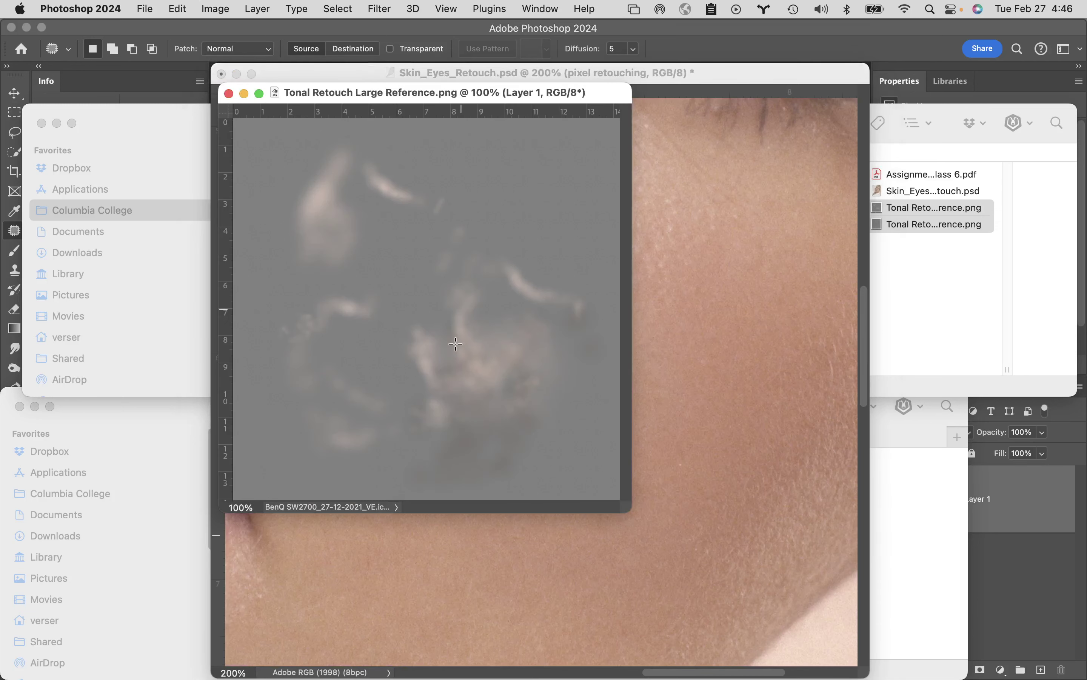
{"action": "left_click", "coordinate": [434, 329], "text": "super"}
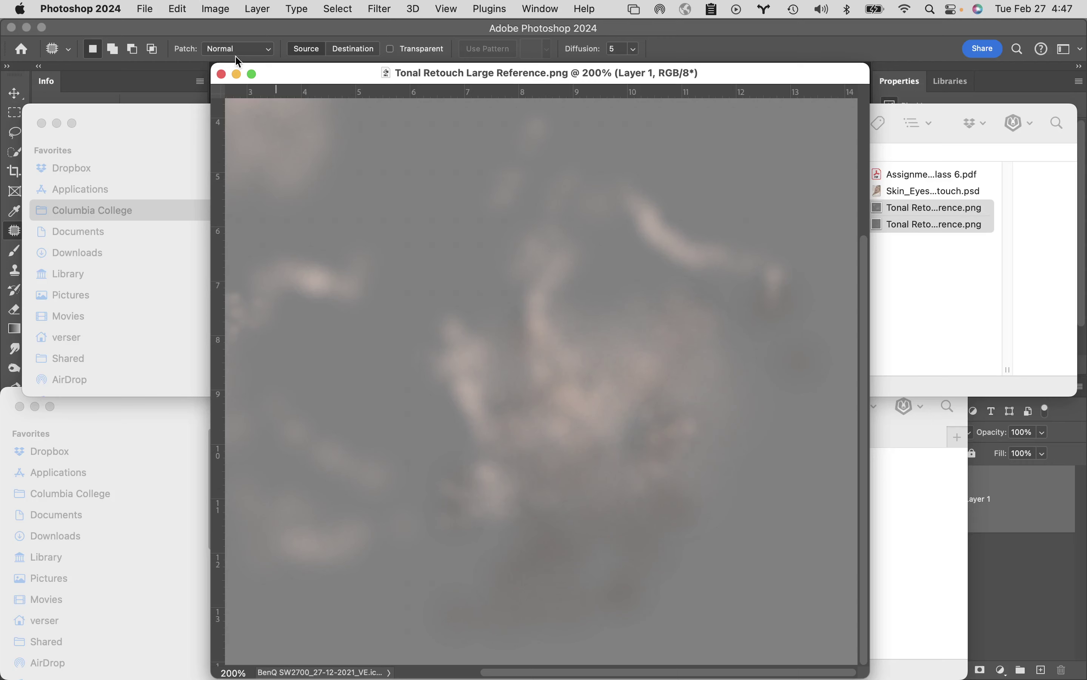
{"action": "left_click", "coordinate": [237, 73]}
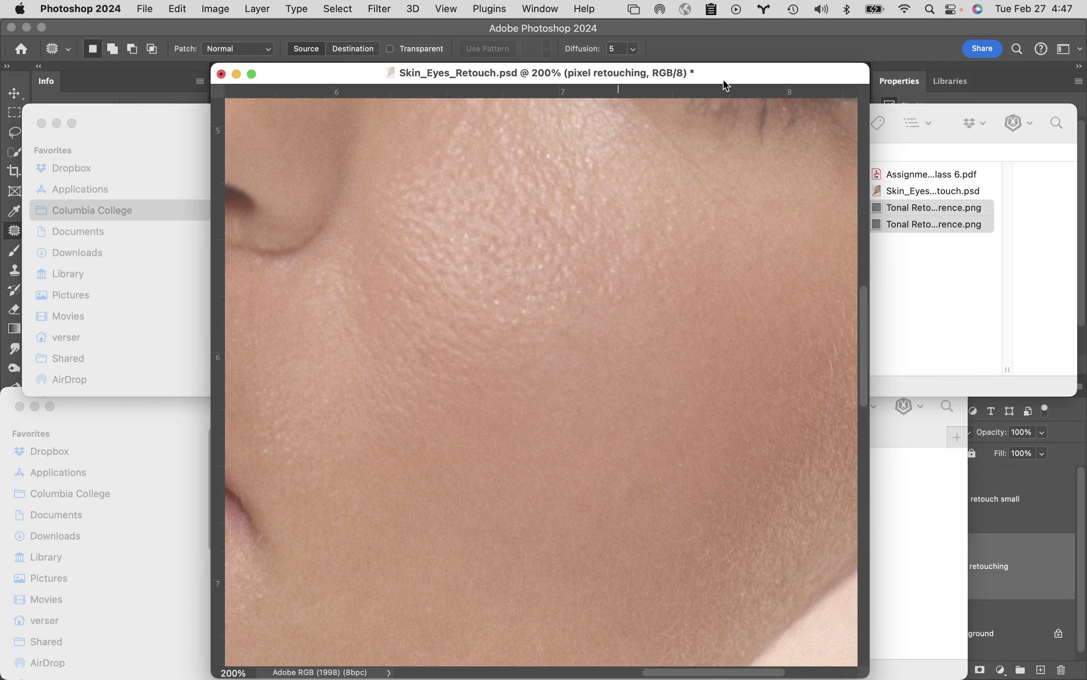
Step: Add a layer named "tonal retouch large" above "tonal retouch small", in Soft Light mode and filled with 50% gray
{"action": "left_click", "coordinate": [1036, 501]}
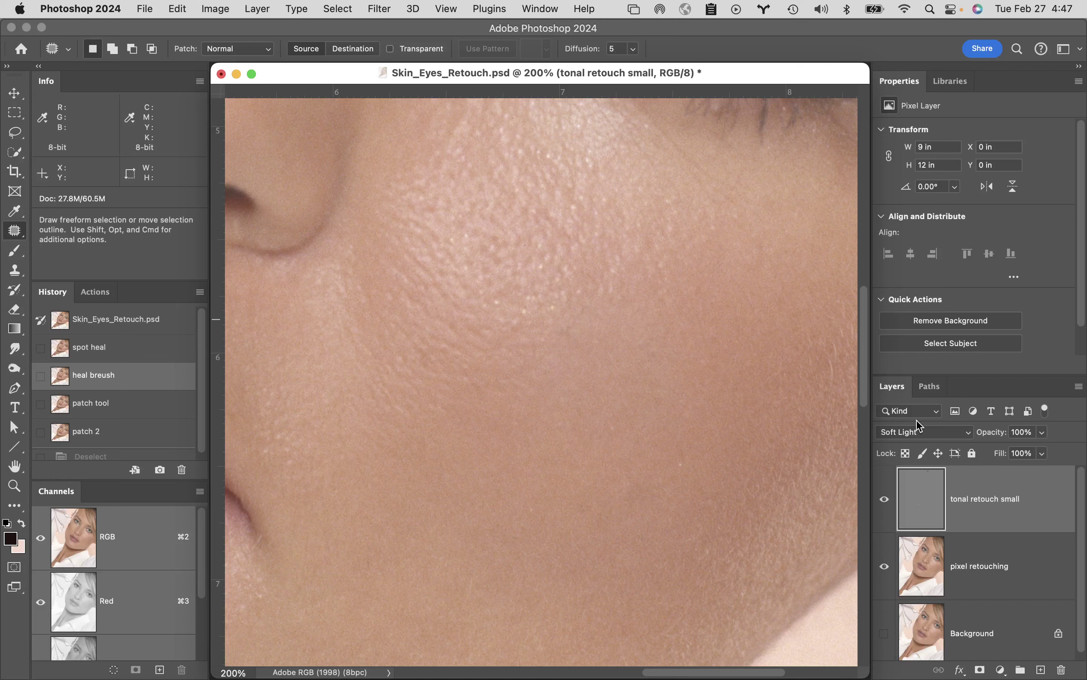
{"action": "left_click", "coordinate": [1043, 671], "text": "alt"}
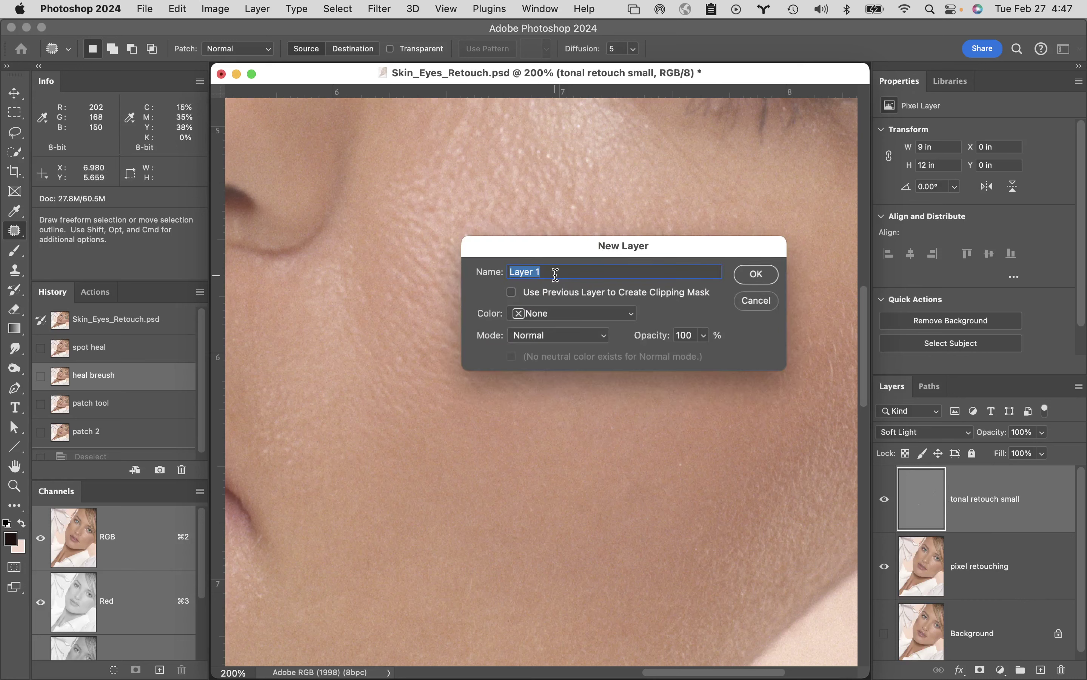
{"action": "type", "text": "tonal retouch large"}
{"action": "left_click", "coordinate": [559, 335]}
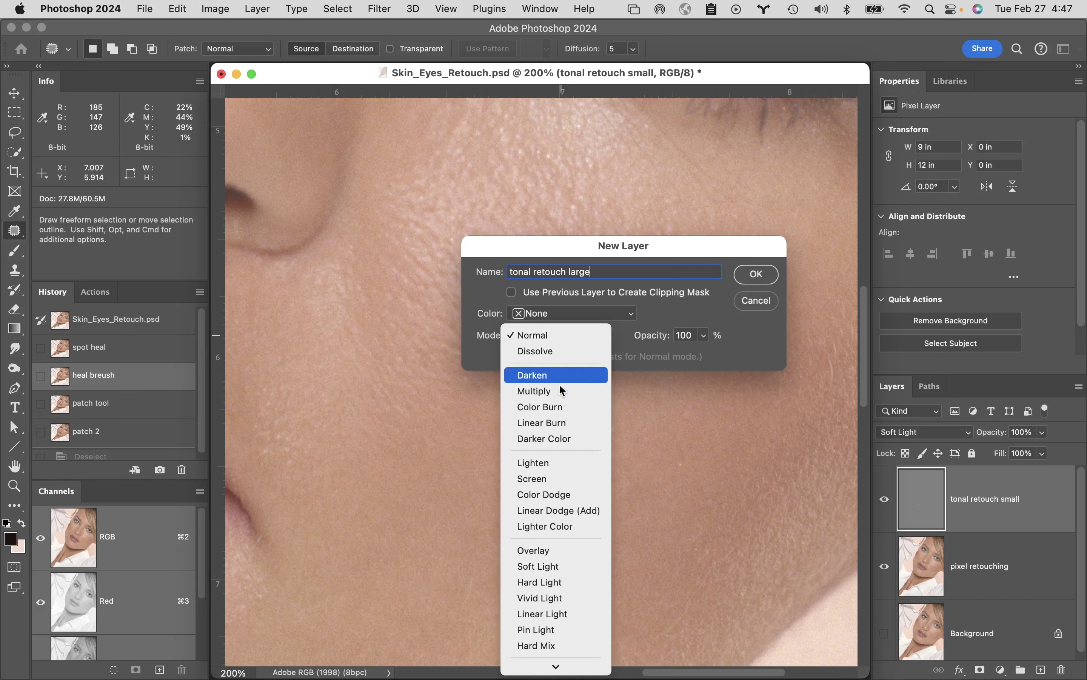
{"action": "left_click", "coordinate": [557, 566]}
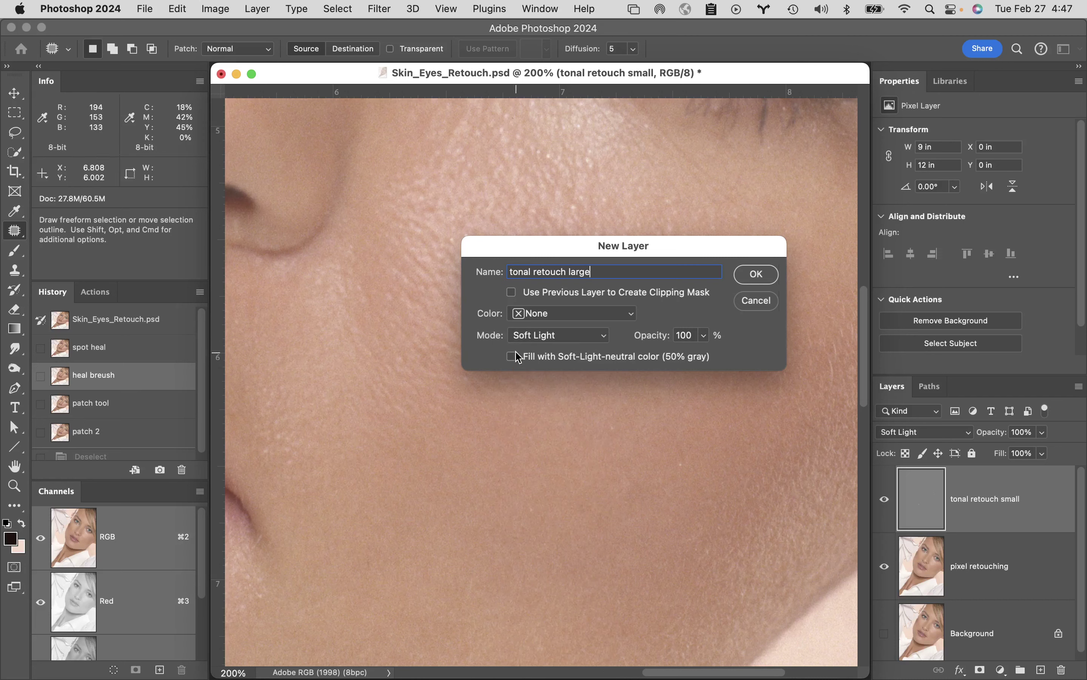
{"action": "left_click", "coordinate": [512, 356]}
{"action": "left_click", "coordinate": [755, 274]}
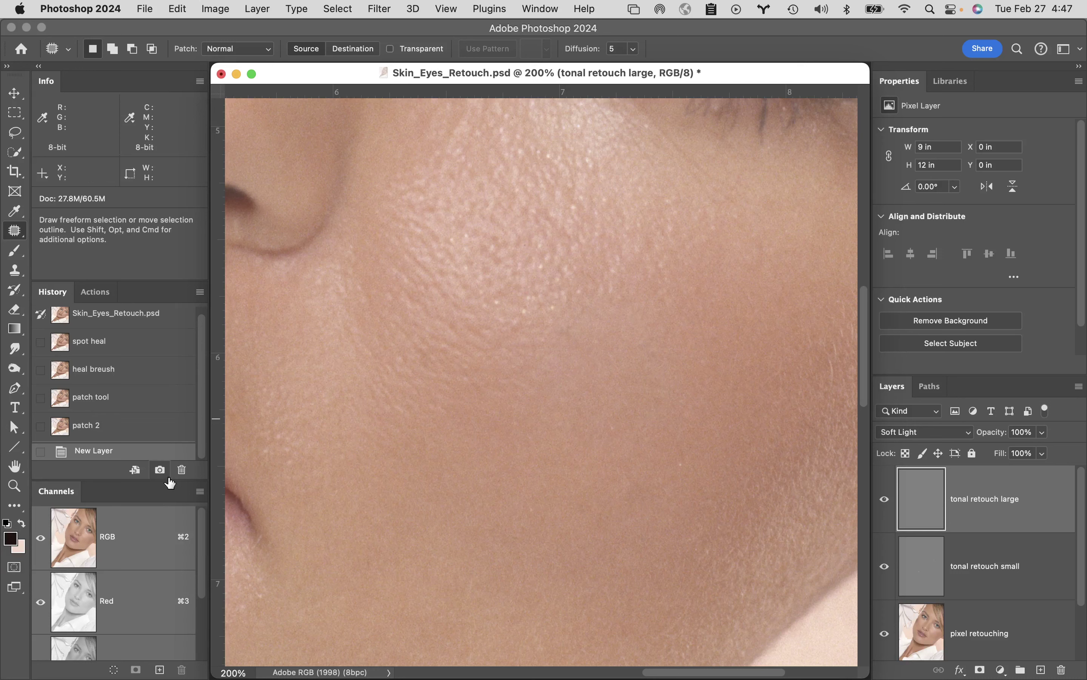
Step: Make the light color the foreground and set the Brush to a soft round 80 px tip, with the face at 100% view
{"action": "key", "text": "x"}
{"action": "left_click", "coordinate": [400, 418], "text": "alt"}
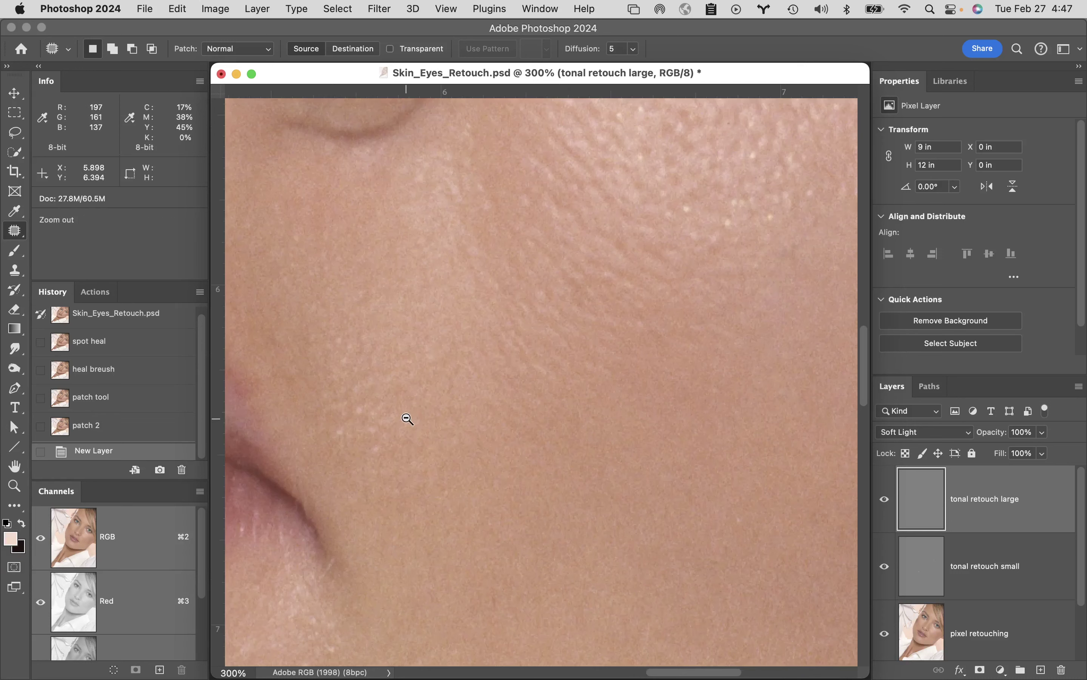
{"action": "left_click", "coordinate": [512, 356], "text": "alt"}
{"action": "left_click", "coordinate": [544, 349], "text": "alt"}
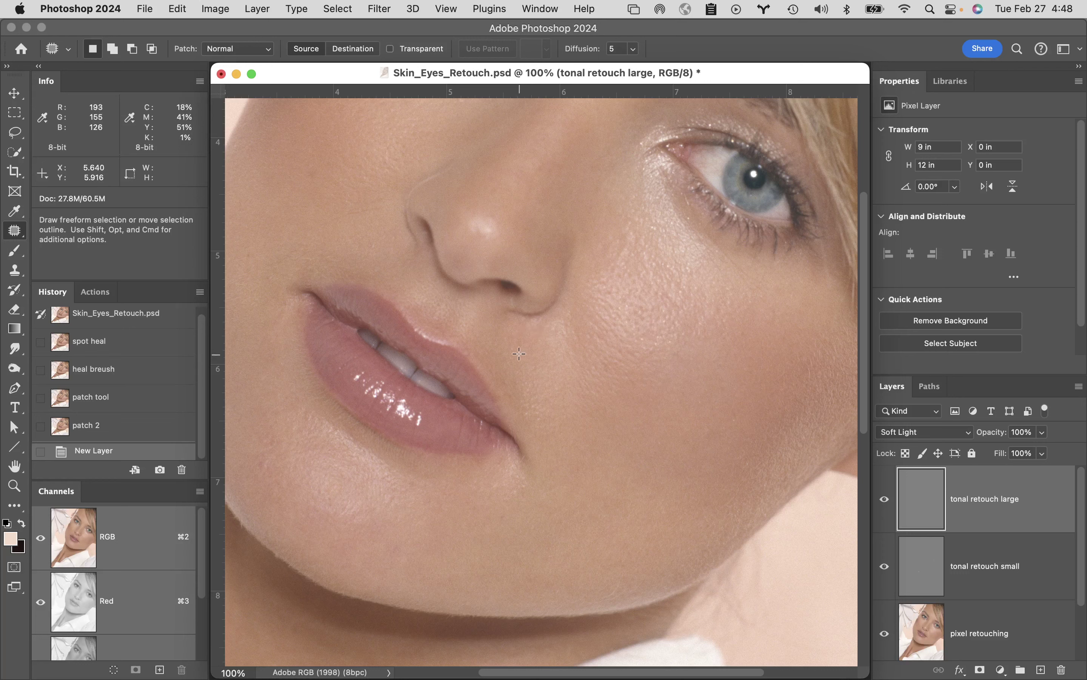
{"action": "key", "text": "b"}
{"action": "key", "text": "bracketright"}
{"action": "key", "text": "bracketright"}
{"action": "key", "text": "bracketright"}
{"action": "key", "text": "bracketright"}
{"action": "key", "text": "bracketright"}
{"action": "key", "text": "bracketright"}
{"action": "key", "text": "bracketright"}
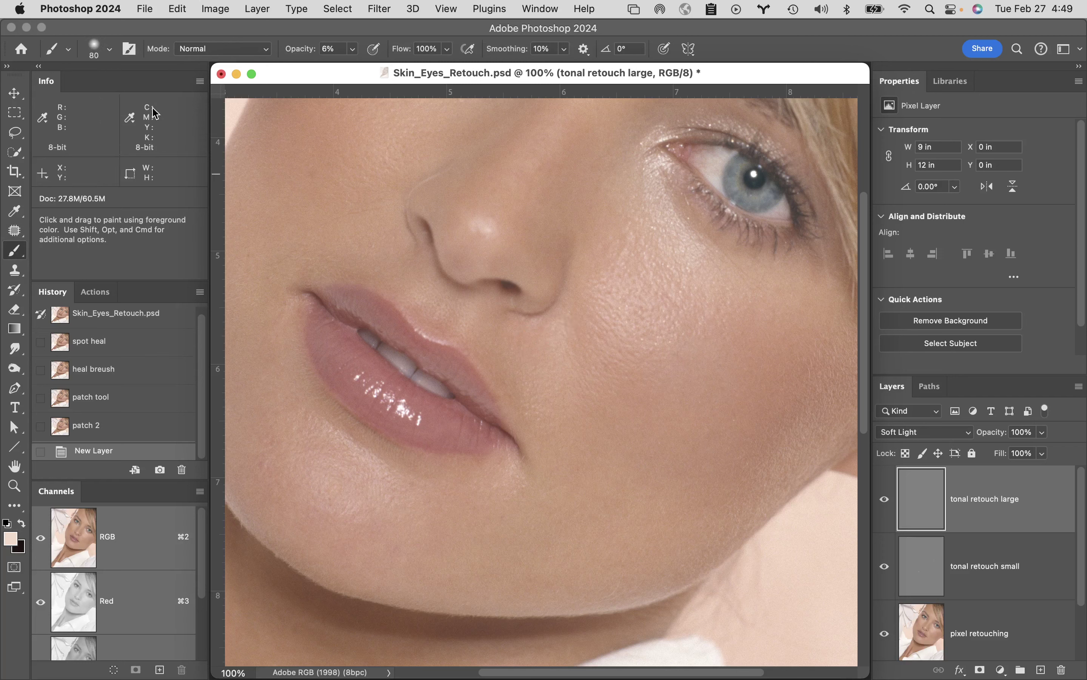
{"action": "left_click", "coordinate": [109, 49]}
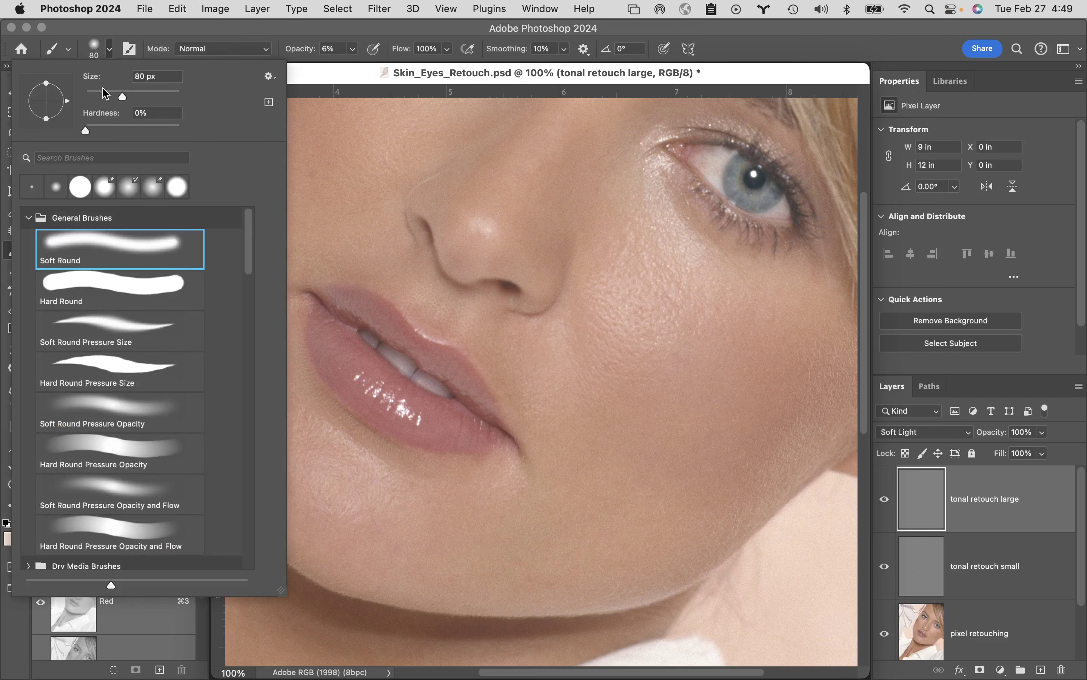
{"action": "left_click", "coordinate": [300, 33]}
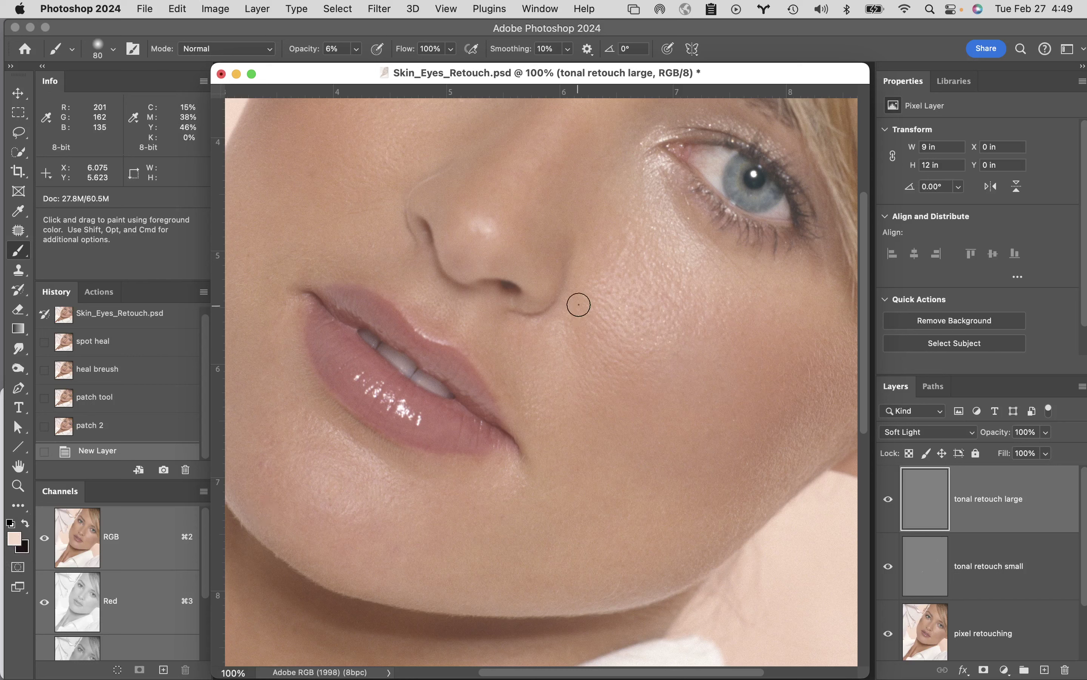
Step: Lighten the fold beside the nostril on the cheek with short brush strokes on the "tonal retouch large" layer
{"action": "left_click", "coordinate": [584, 332]}
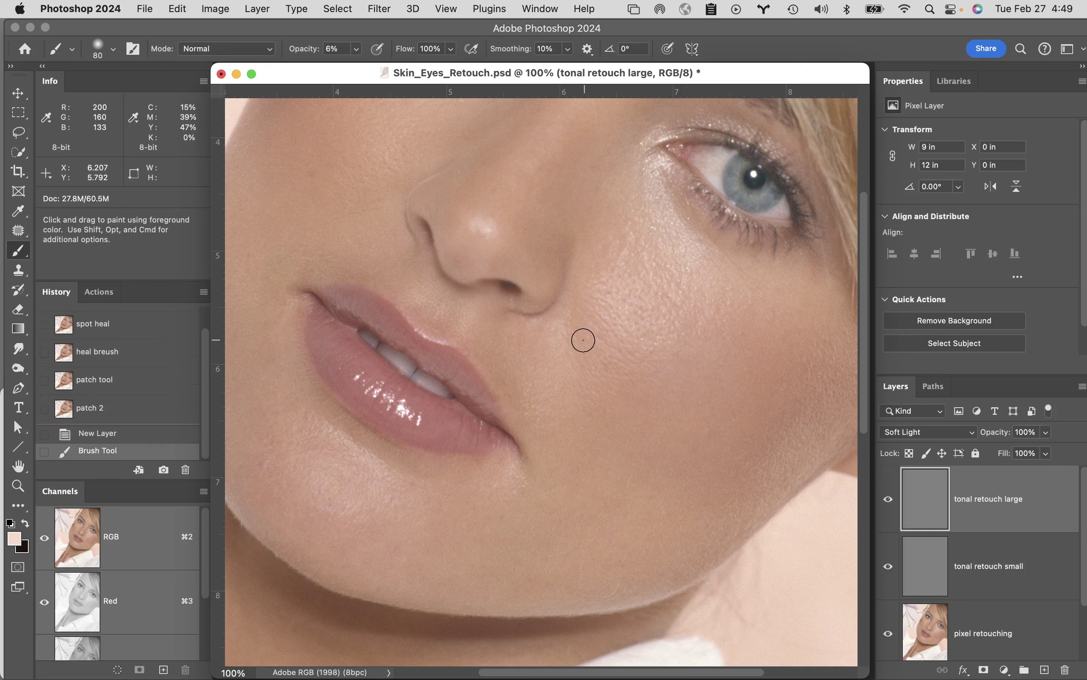
{"action": "left_click", "coordinate": [582, 319]}
{"action": "left_click", "coordinate": [582, 299]}
{"action": "left_click", "coordinate": [580, 314]}
{"action": "left_click", "coordinate": [576, 327]}
{"action": "left_click", "coordinate": [576, 326]}
{"action": "left_click", "coordinate": [576, 323]}
{"action": "left_click", "coordinate": [577, 323]}
{"action": "left_click", "coordinate": [582, 309]}
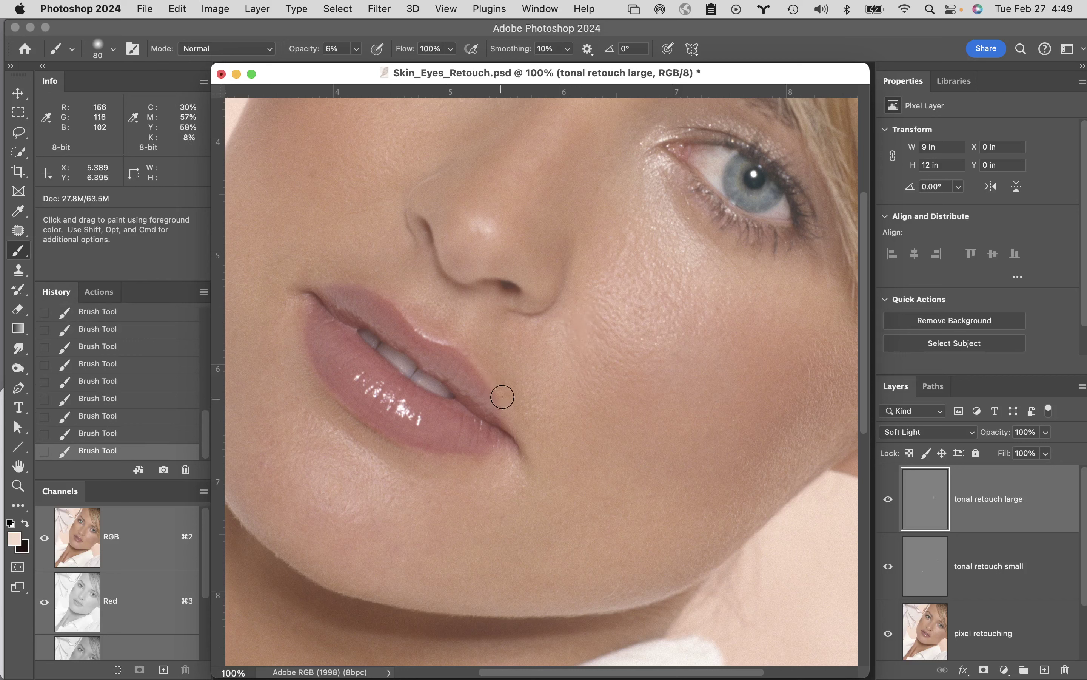
Step: Lighten the skin just above the upper lip near the mouth corner with short brush strokes
{"action": "left_click", "coordinate": [497, 379]}
{"action": "left_click", "coordinate": [494, 364]}
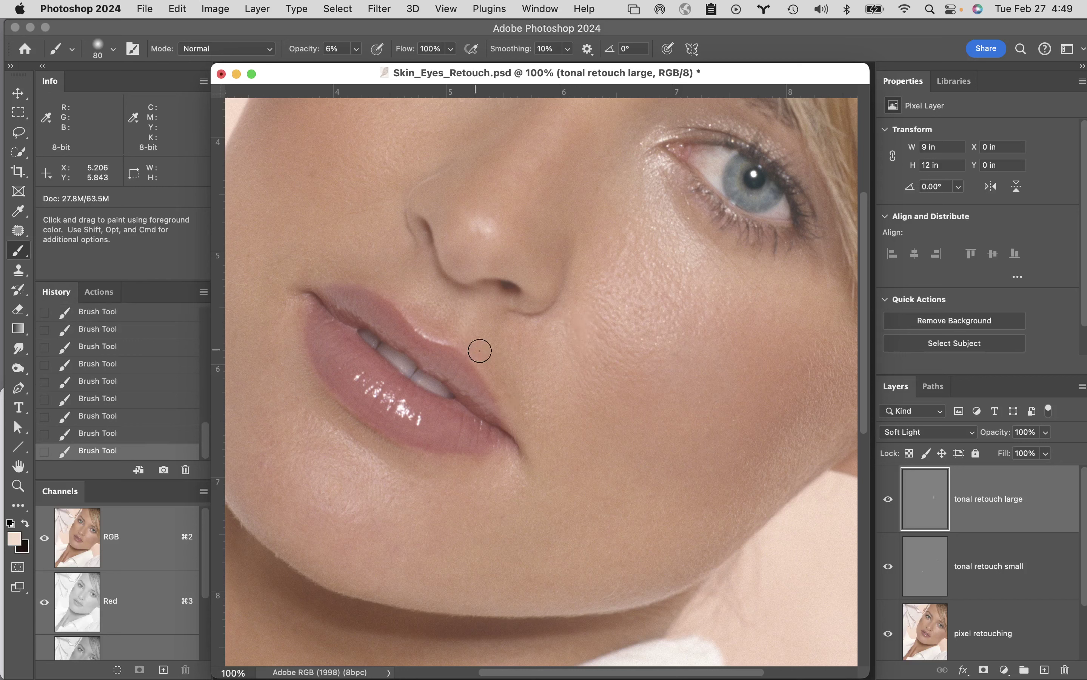
{"action": "left_click", "coordinate": [512, 385]}
{"action": "left_click", "coordinate": [482, 347]}
Step: Compare the face with and without the "tonal retouch large" layer, leaving the layer visible
{"action": "left_click", "coordinate": [889, 500]}
{"action": "left_click", "coordinate": [889, 500]}
{"action": "left_click", "coordinate": [888, 500]}
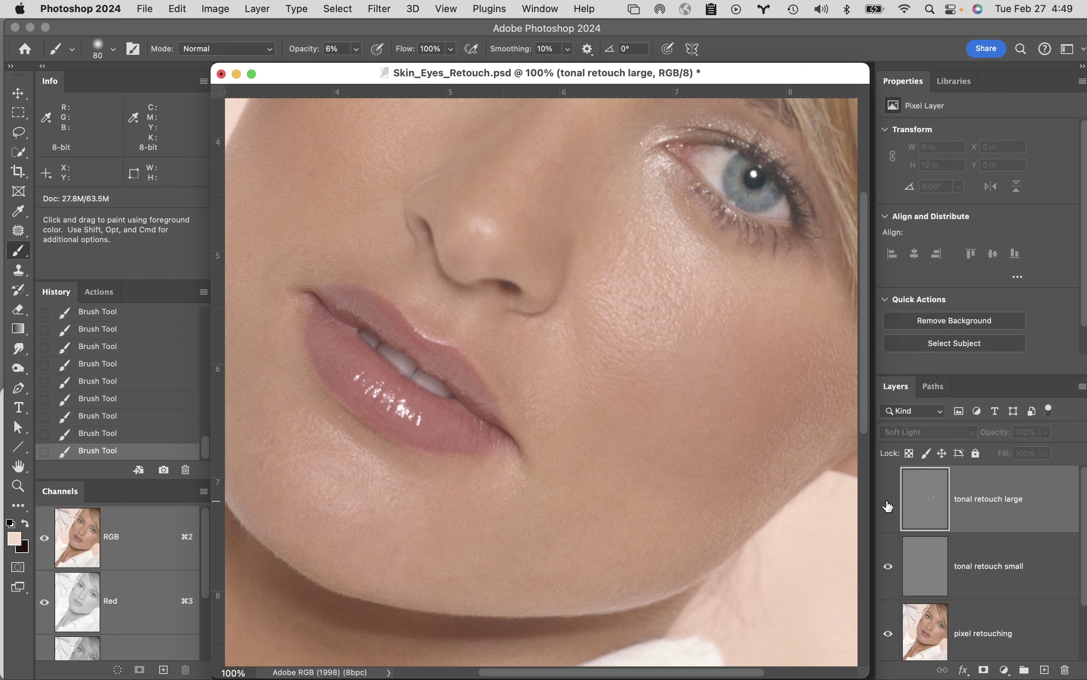
{"action": "left_click", "coordinate": [888, 505]}
{"action": "left_click", "coordinate": [889, 507]}
{"action": "left_click", "coordinate": [889, 502]}
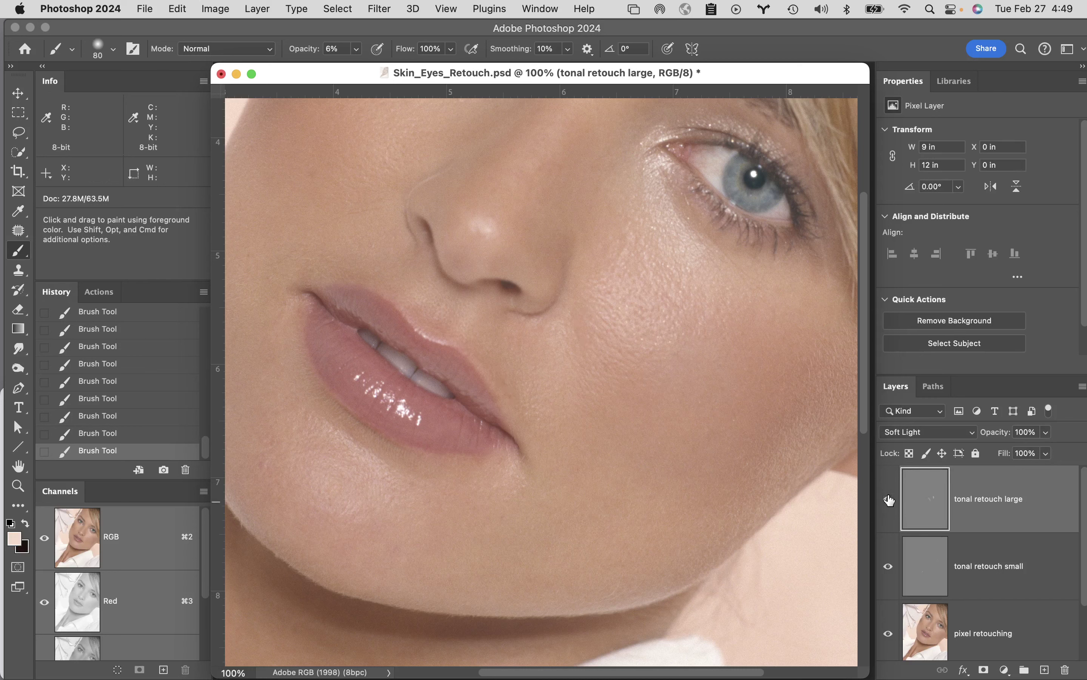
{"action": "left_click", "coordinate": [889, 504]}
{"action": "left_click", "coordinate": [889, 506]}
{"action": "left_click", "coordinate": [890, 505]}
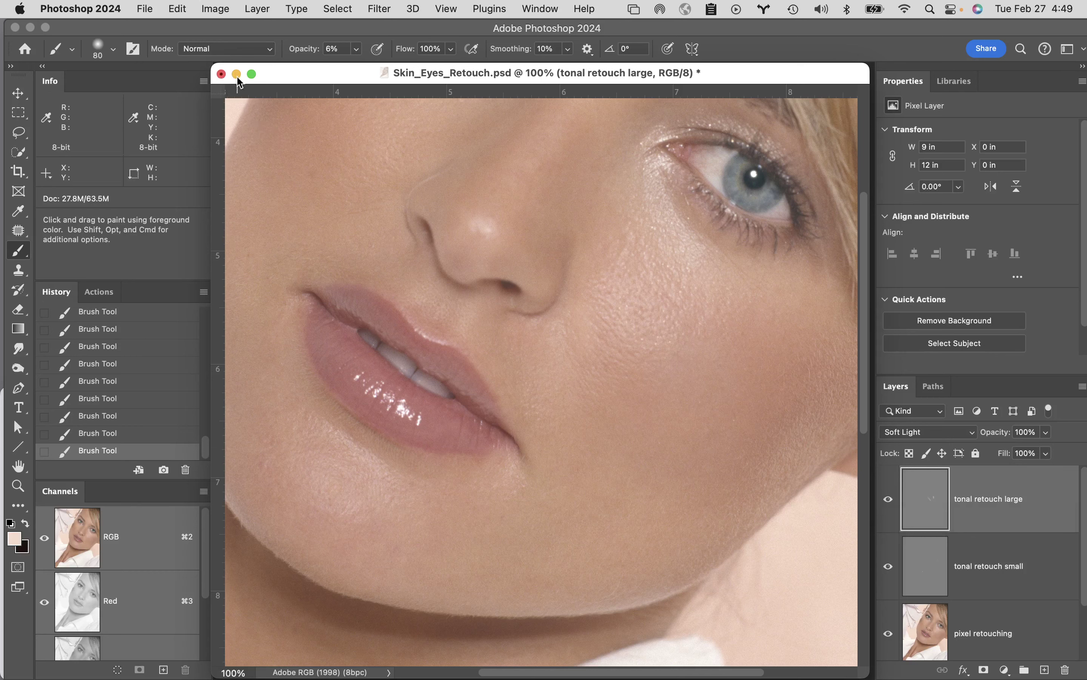
Step: Close Skin_Eyes_Retouch.psd, switch to Finder and open the "Skin Eyes Keepers" folder inside the Teacher Folder
{"action": "left_click", "coordinate": [223, 75]}
{"action": "left_click", "coordinate": [504, 302]}
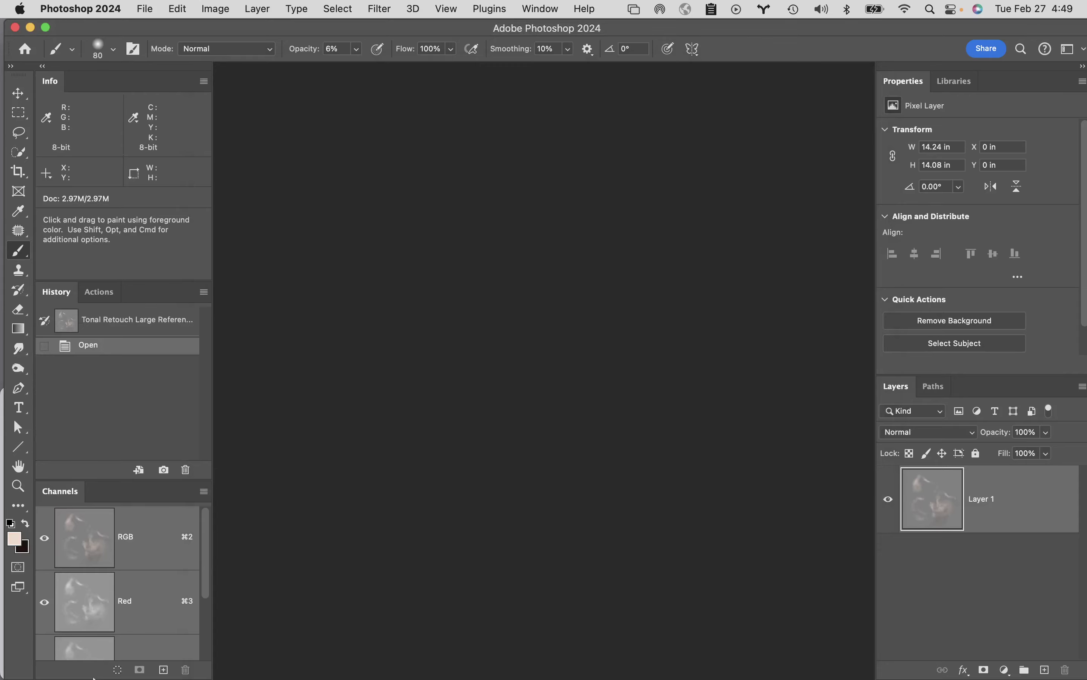
{"action": "mouse_move", "coordinate": [119, 677]}
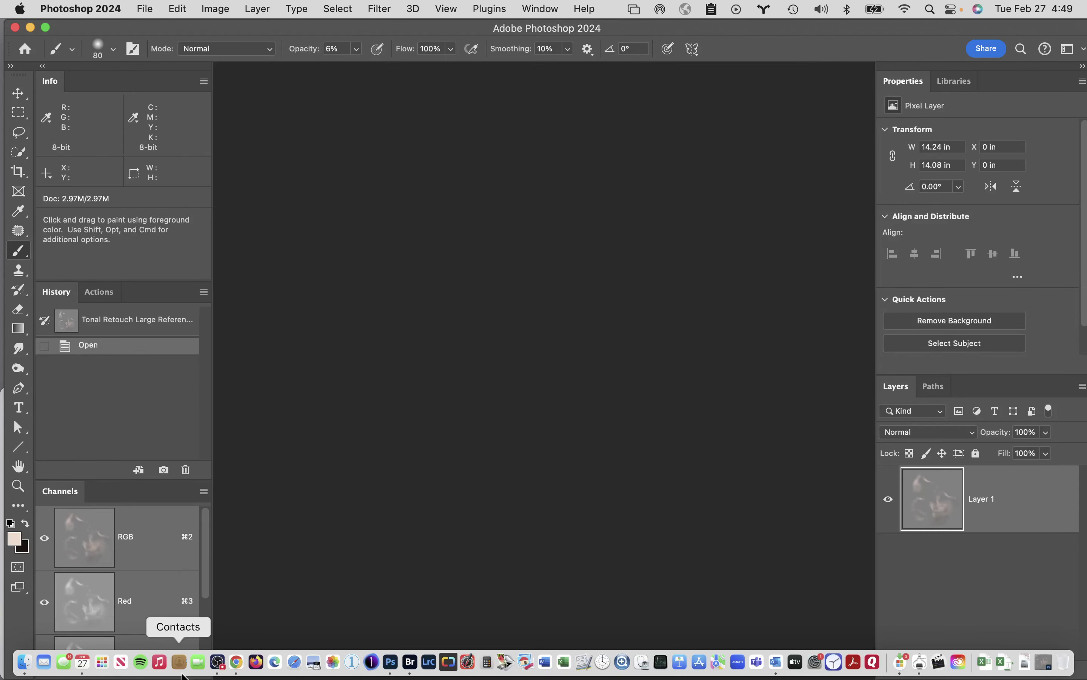
{"action": "left_click", "coordinate": [24, 662]}
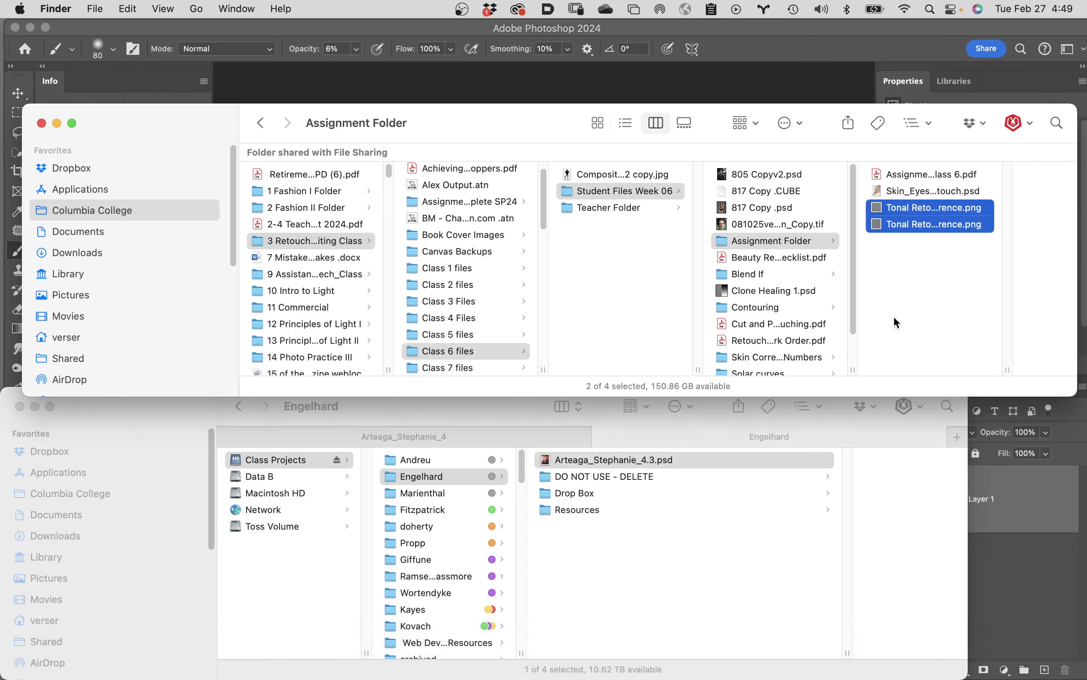
{"action": "scroll", "coordinate": [773, 290], "scroll_direction": "down", "scroll_amount": 2}
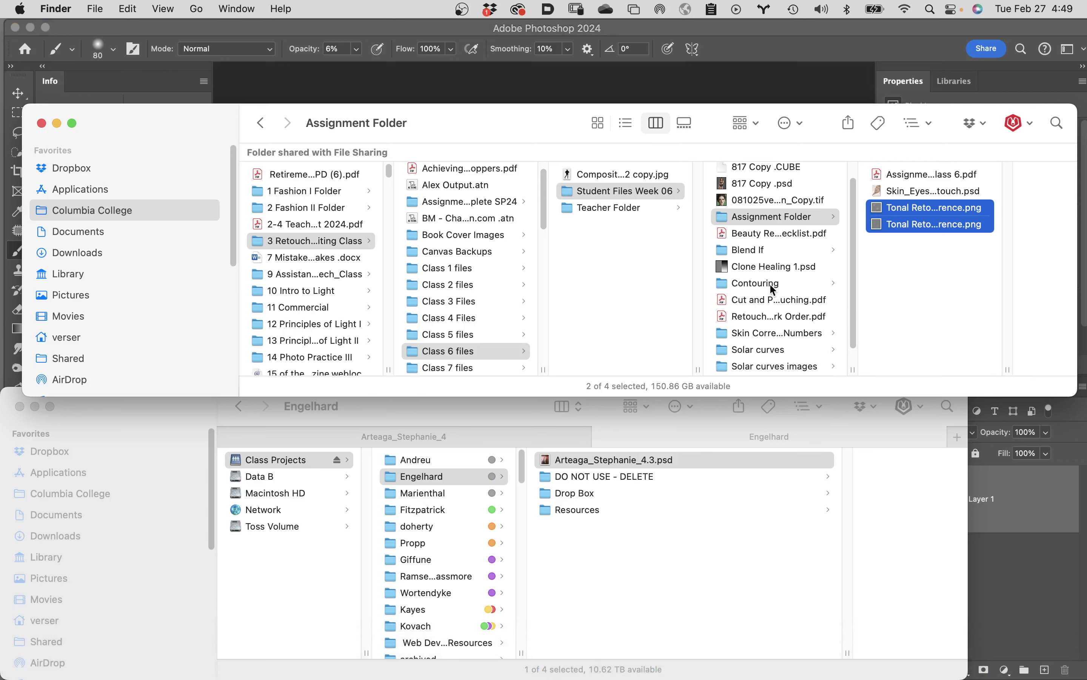
{"action": "left_click", "coordinate": [659, 208]}
{"action": "scroll", "coordinate": [760, 296], "scroll_direction": "down", "scroll_amount": 1}
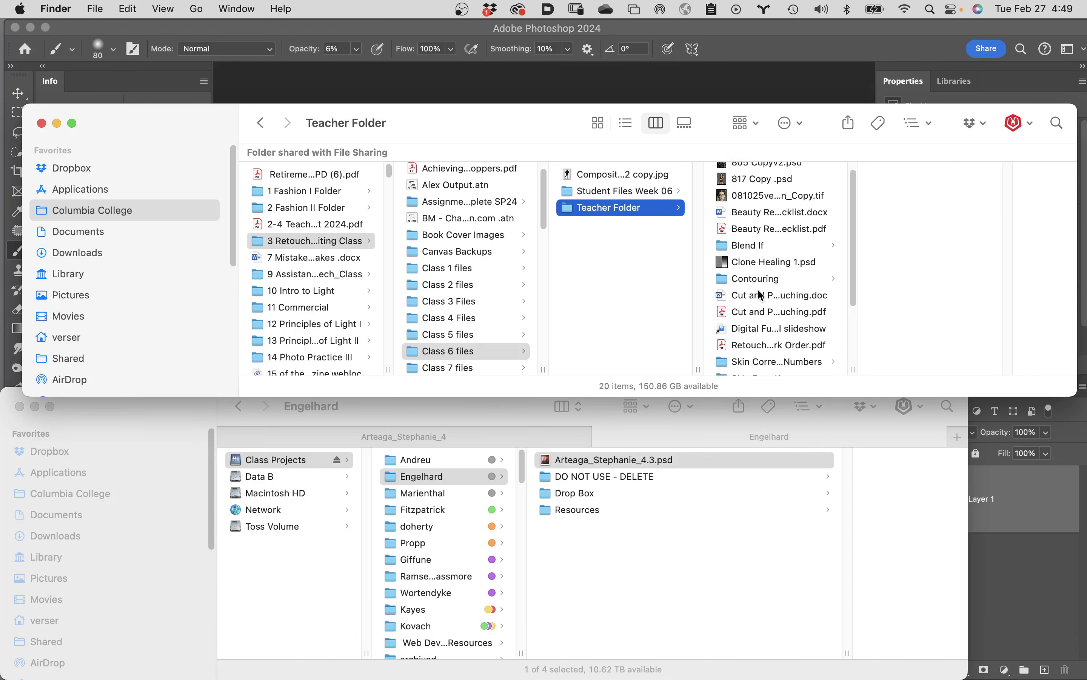
{"action": "scroll", "coordinate": [761, 295], "scroll_direction": "down", "scroll_amount": 10}
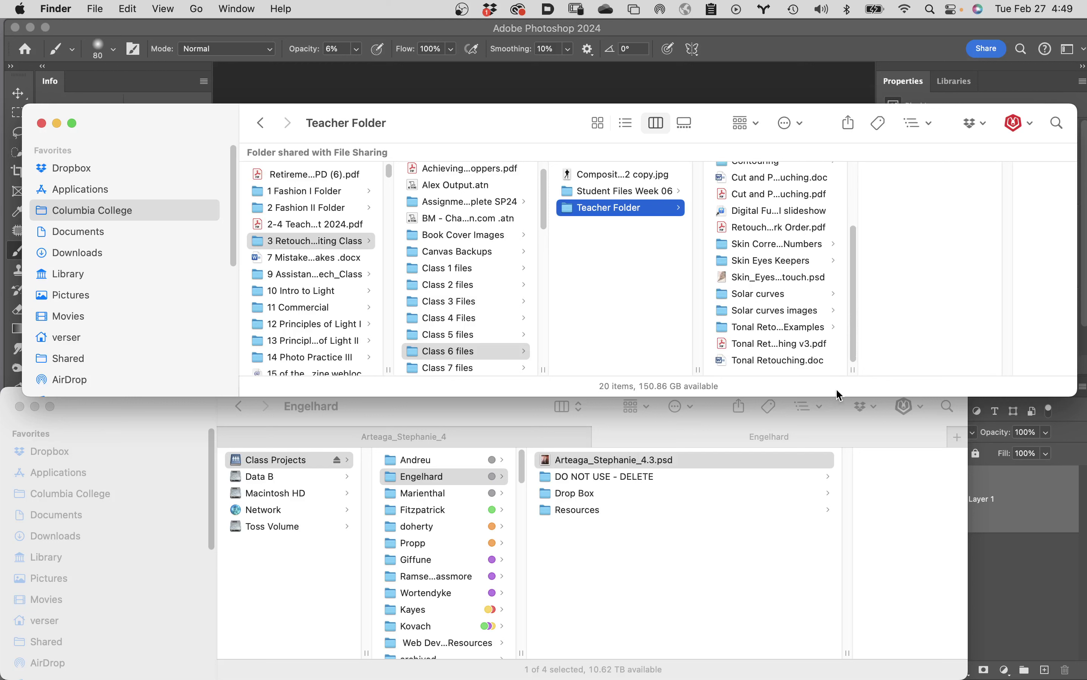
{"action": "left_click_drag", "start_coordinate": [853, 373], "coordinate": [966, 369]}
{"action": "left_click", "coordinate": [798, 262]}
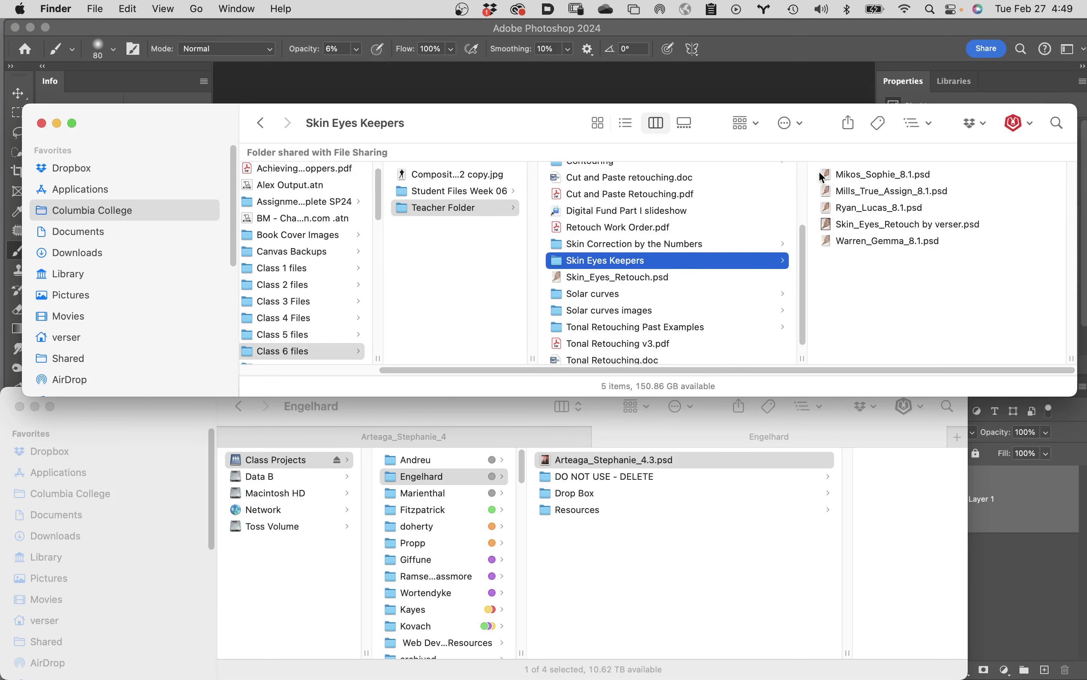
Step: Open the last student example PSD in the folder and examine its retouched cheek skin at 200%
{"action": "left_click", "coordinate": [828, 179]}
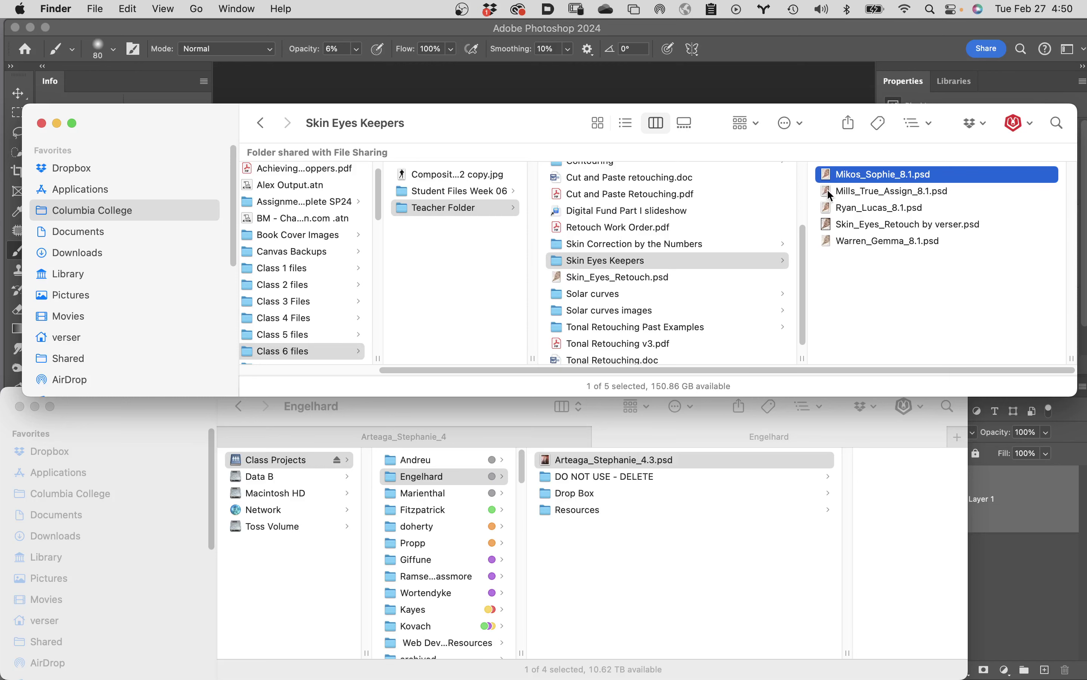
{"action": "left_click", "coordinate": [830, 243]}
{"action": "double_click", "coordinate": [829, 242]}
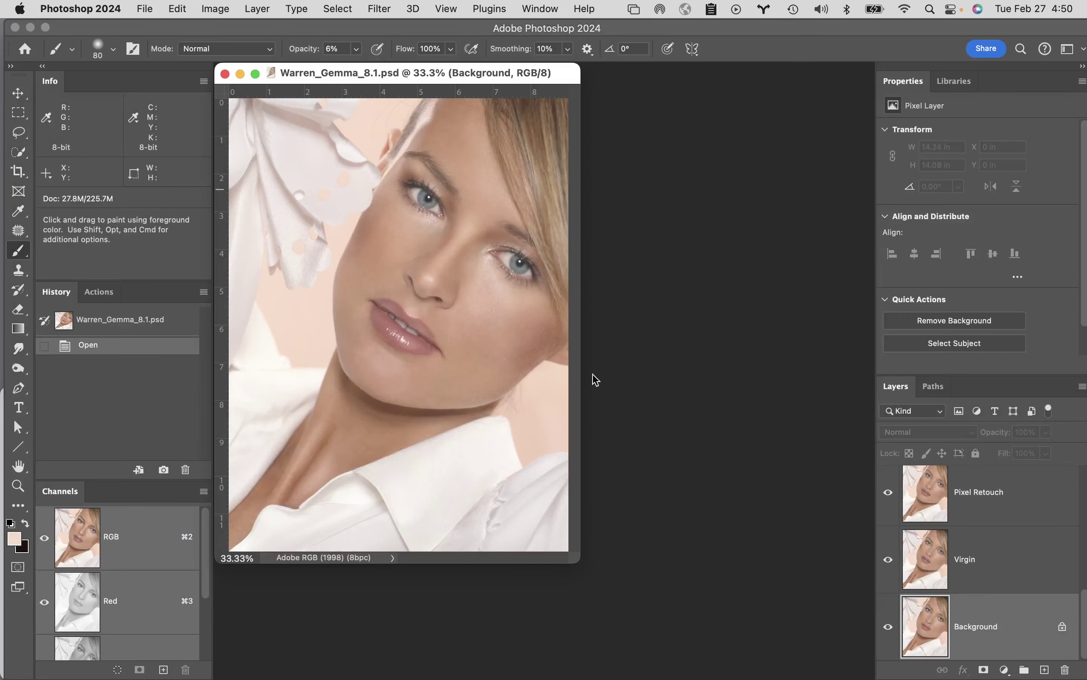
{"action": "left_click", "coordinate": [470, 287], "text": "super"}
{"action": "left_click", "coordinate": [614, 347], "text": "super"}
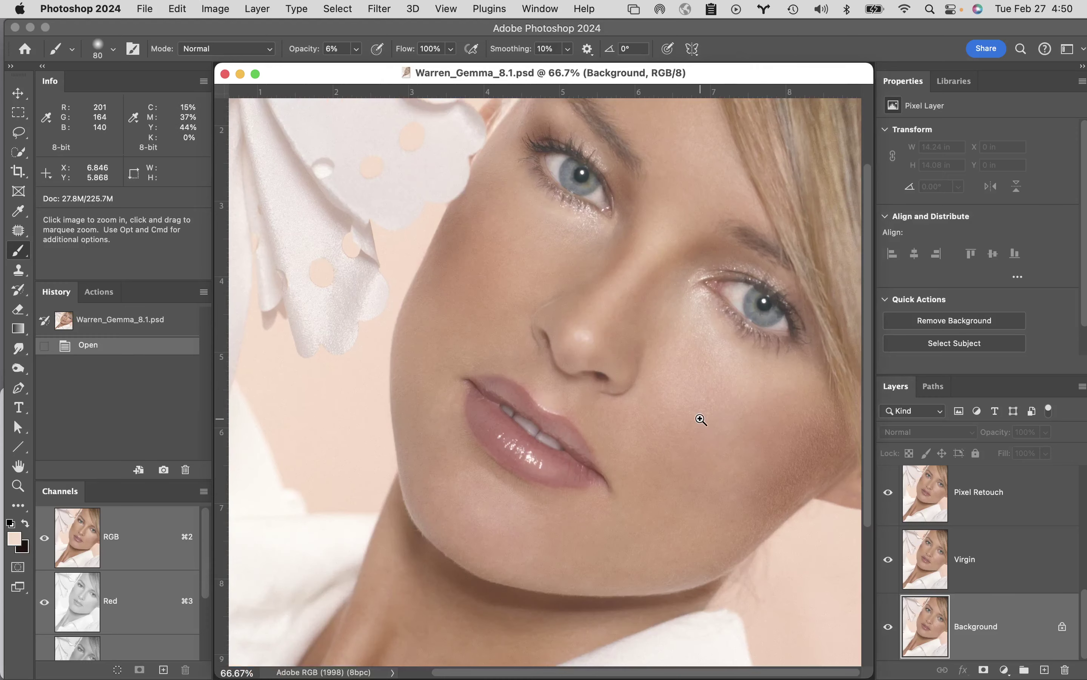
{"action": "left_click", "coordinate": [703, 420], "text": "super"}
{"action": "left_click", "coordinate": [551, 372], "text": "super"}
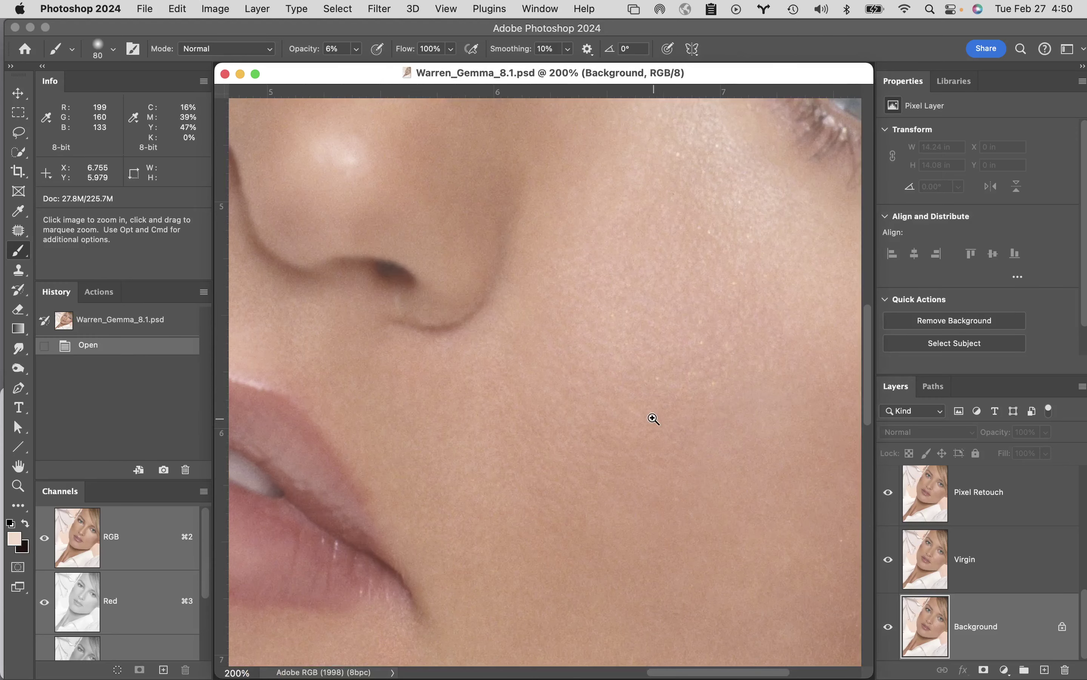
Step: Compare the cheek skin with and without the "Tonal Retouch Detail" layer at 200%, leaving the layer visible
{"action": "scroll", "coordinate": [991, 521], "scroll_direction": "up", "scroll_amount": 5}
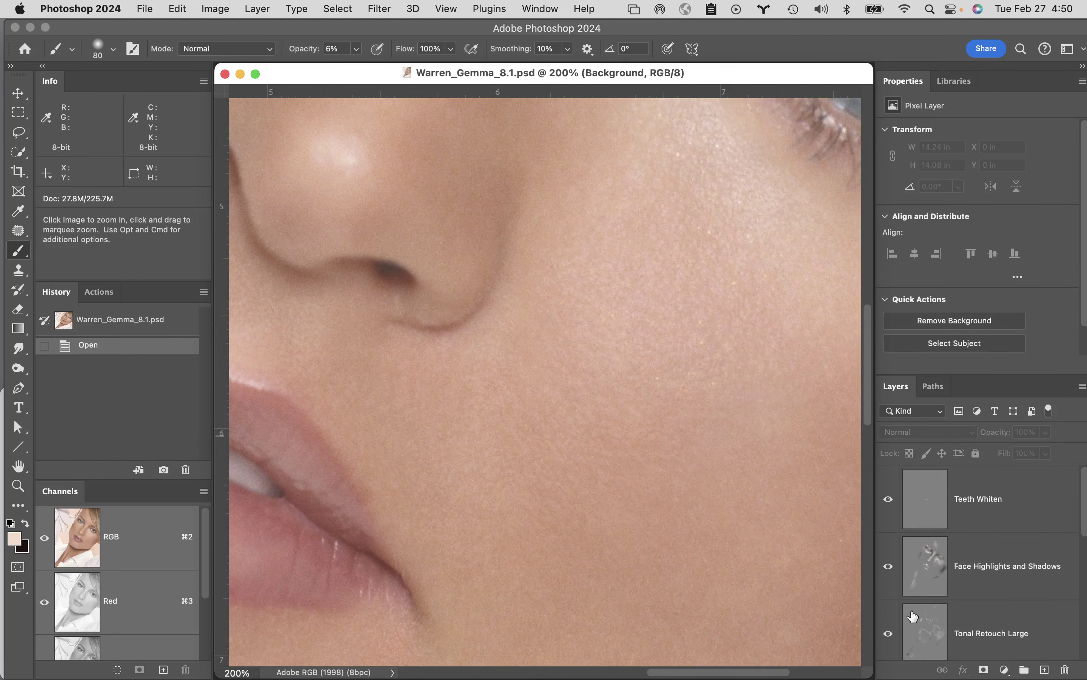
{"action": "scroll", "coordinate": [898, 629], "scroll_direction": "down", "scroll_amount": 3}
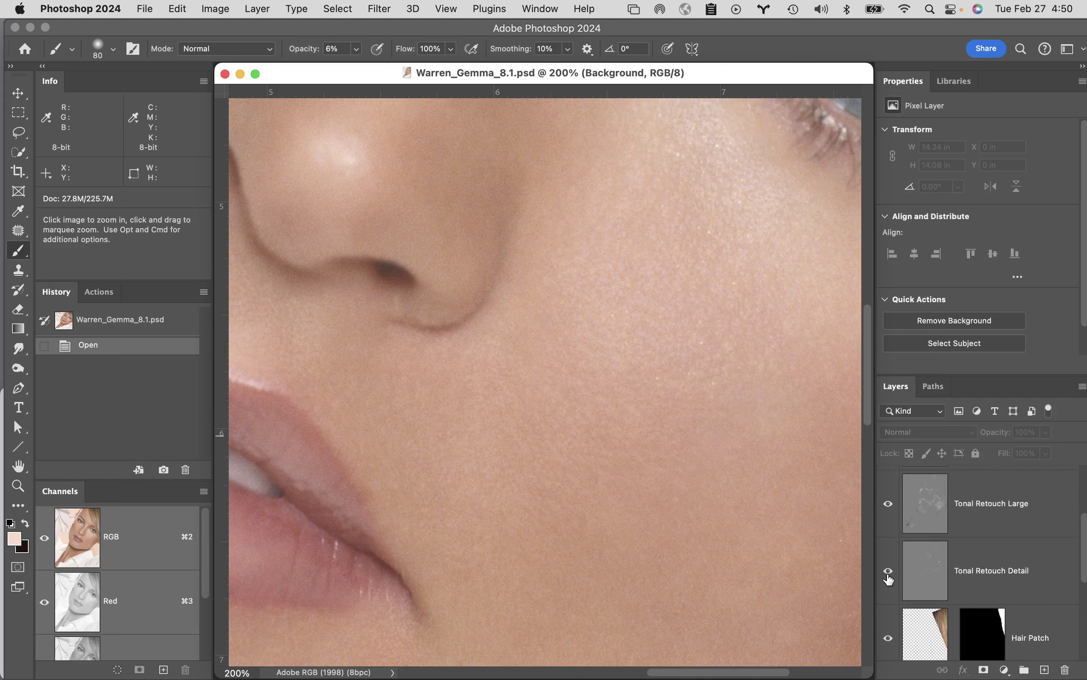
{"action": "left_click", "coordinate": [889, 572]}
{"action": "left_click", "coordinate": [888, 570]}
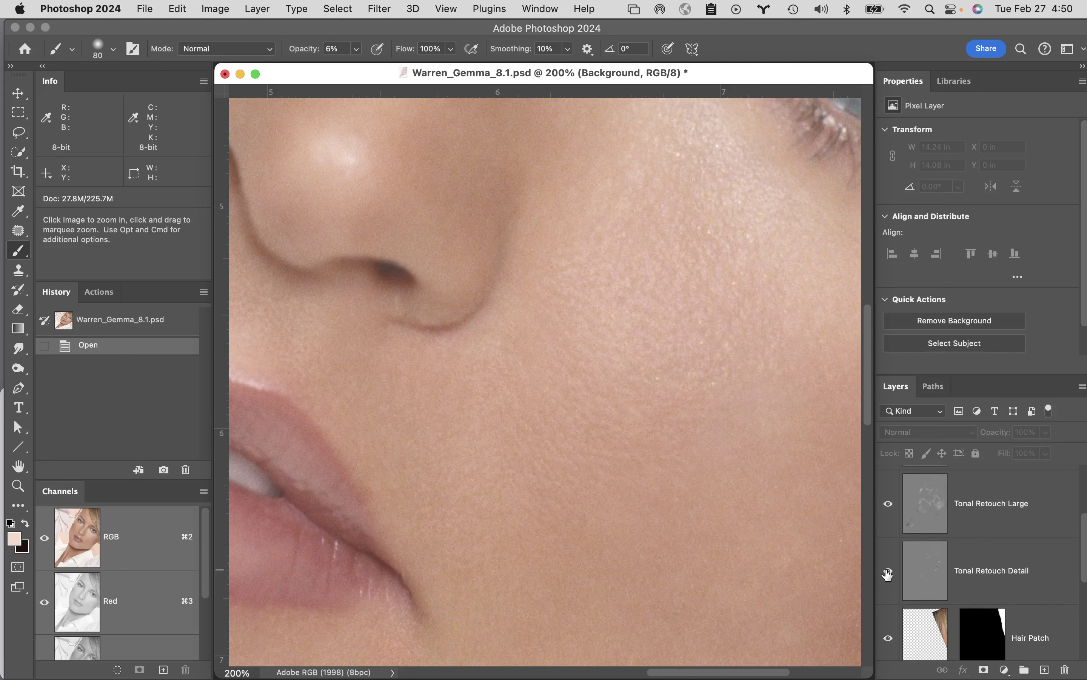
{"action": "left_click", "coordinate": [888, 571]}
{"action": "left_click", "coordinate": [888, 570]}
{"action": "left_click", "coordinate": [888, 571]}
{"action": "left_click", "coordinate": [888, 571]}
Step: Isolate the "Tonal Retouch Detail" layer to examine its gray brushwork, restore all layers and compare the skin without it once more
{"action": "left_click", "coordinate": [888, 572], "text": "alt"}
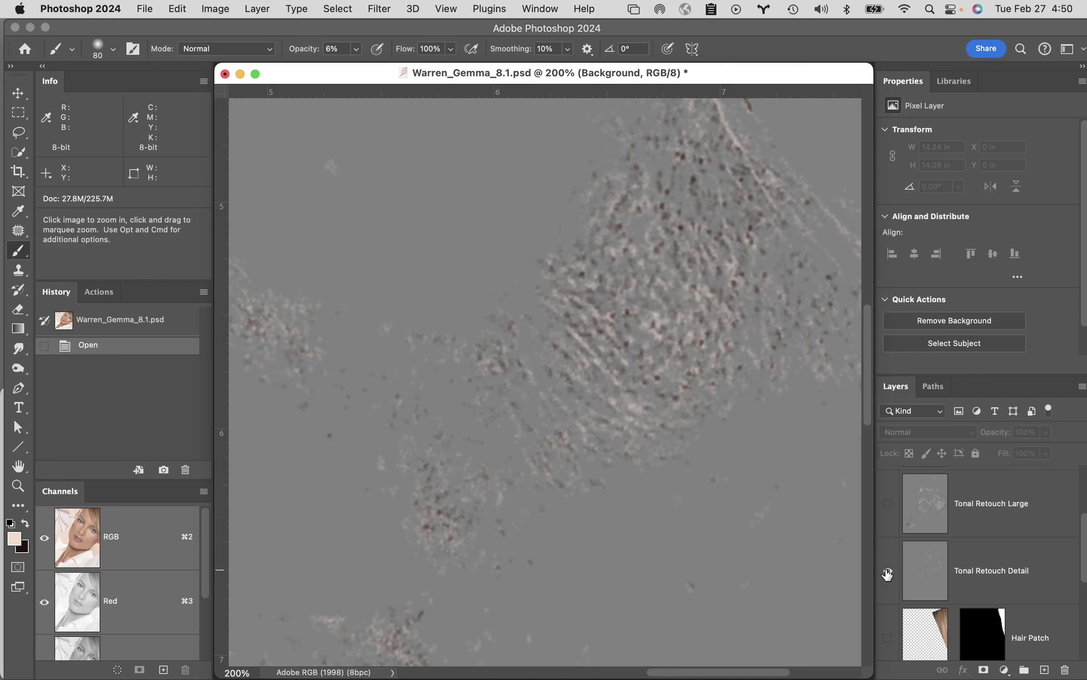
{"action": "left_click", "coordinate": [888, 573], "text": "alt"}
{"action": "left_click", "coordinate": [888, 573]}
{"action": "left_click", "coordinate": [888, 573]}
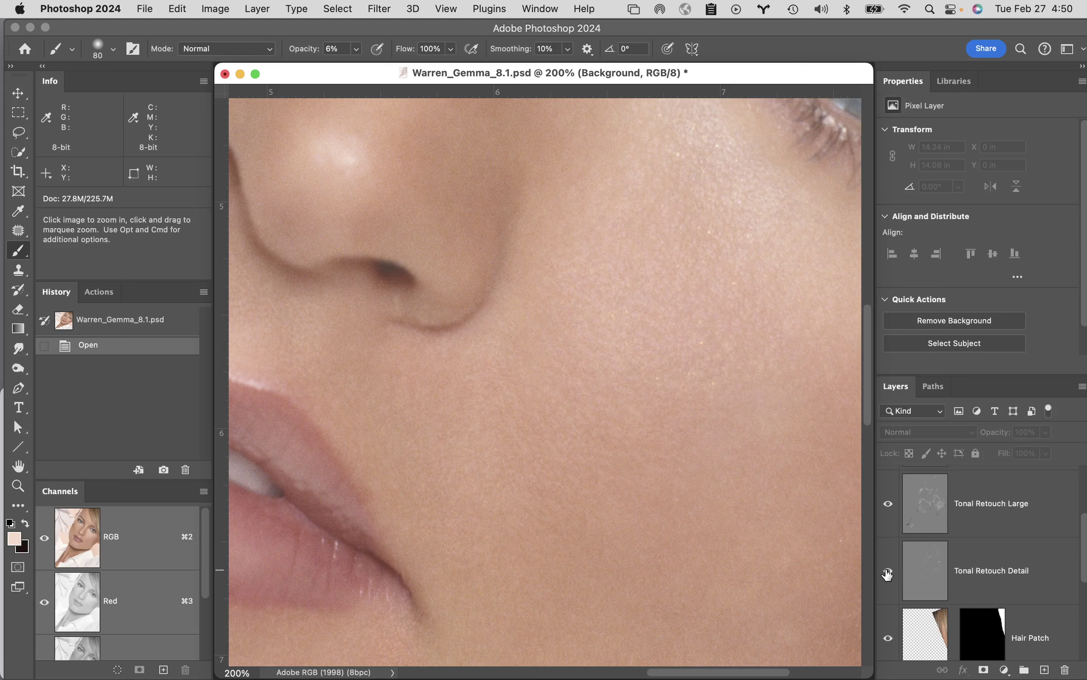
Step: View the face at 66.7% and compare it with and without the "Tonal Retouch Large" layer, leaving the layer visible
{"action": "left_click", "coordinate": [631, 366], "text": "alt"}
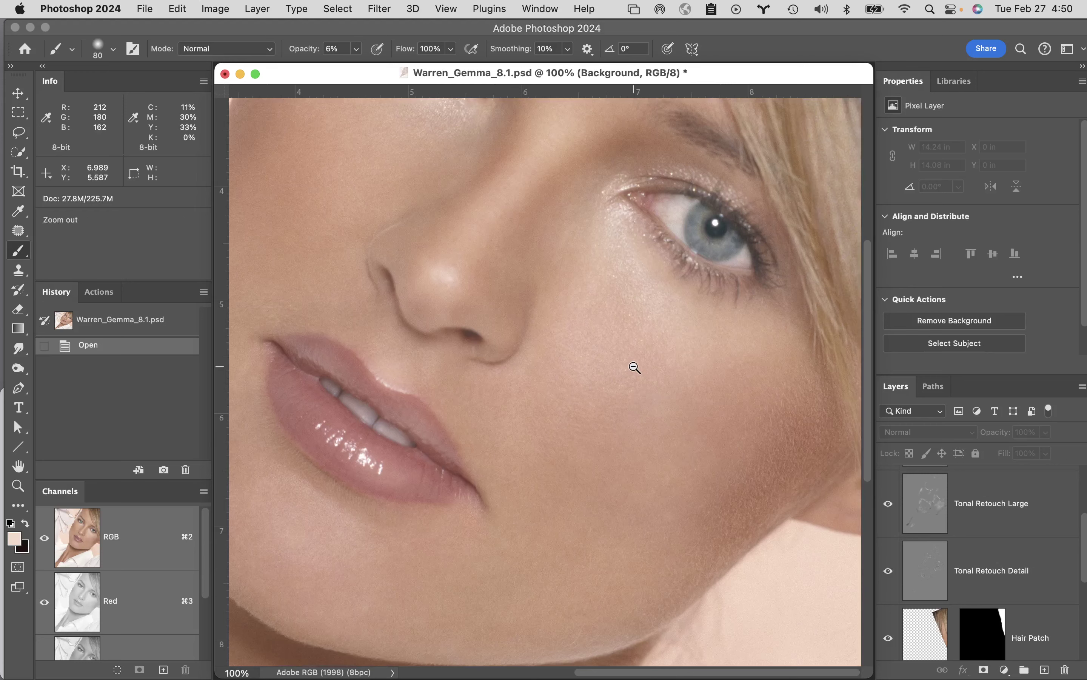
{"action": "left_click", "coordinate": [632, 365], "text": "alt"}
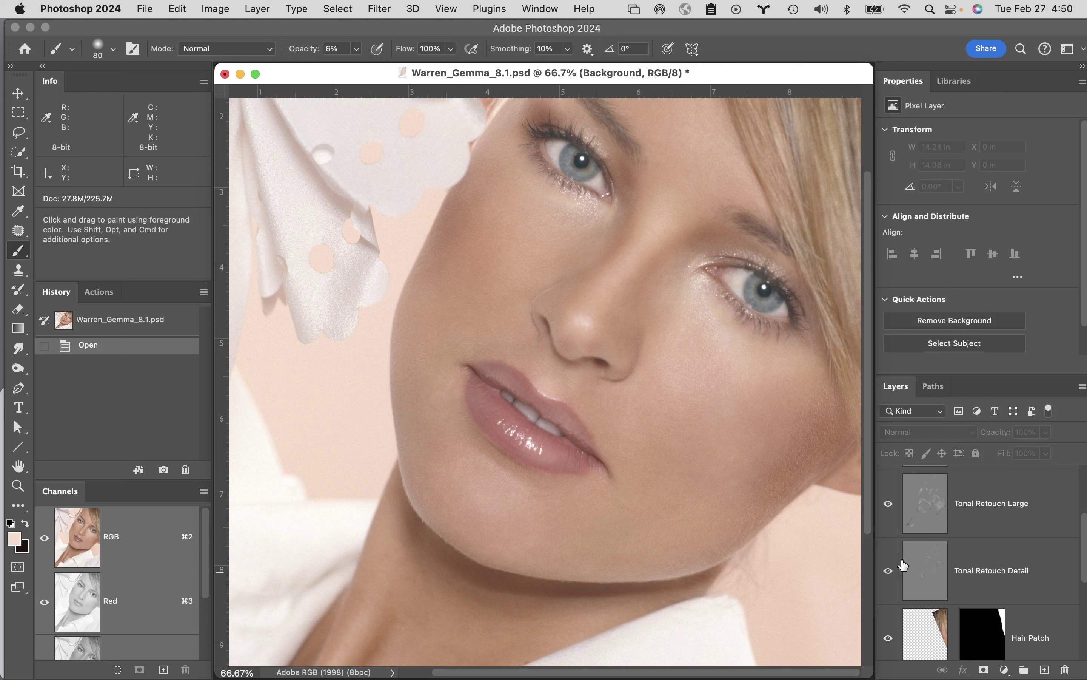
{"action": "left_click", "coordinate": [888, 504]}
{"action": "left_click", "coordinate": [889, 504]}
{"action": "left_click", "coordinate": [889, 504]}
{"action": "left_click", "coordinate": [889, 504]}
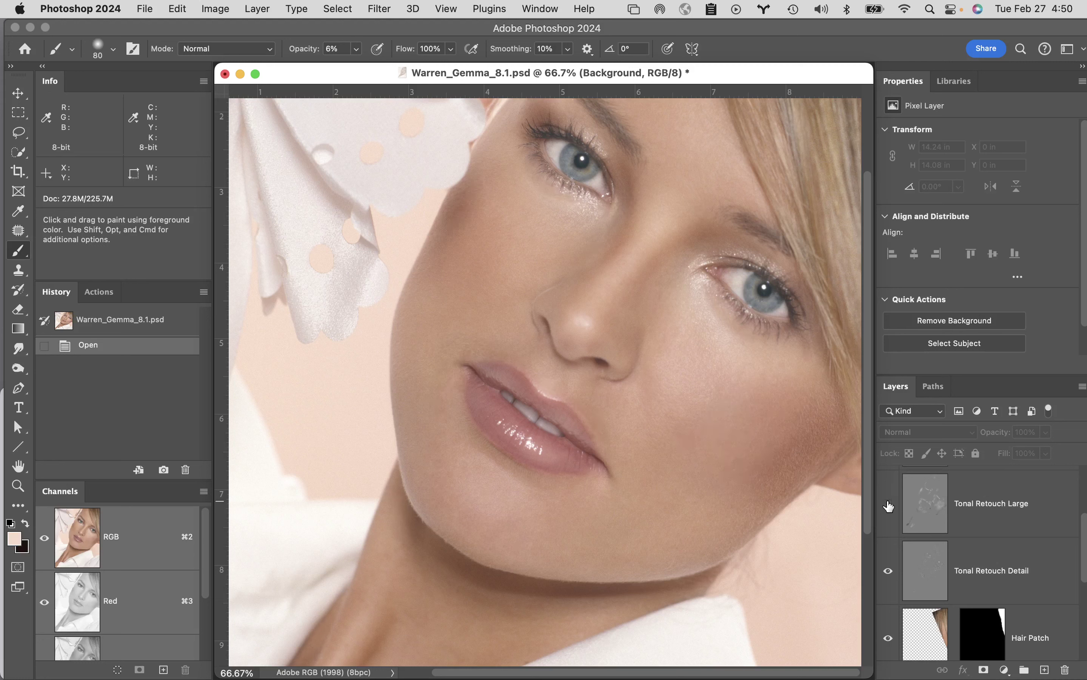
{"action": "left_click", "coordinate": [888, 504]}
{"action": "left_click", "coordinate": [888, 504]}
{"action": "left_click", "coordinate": [888, 504]}
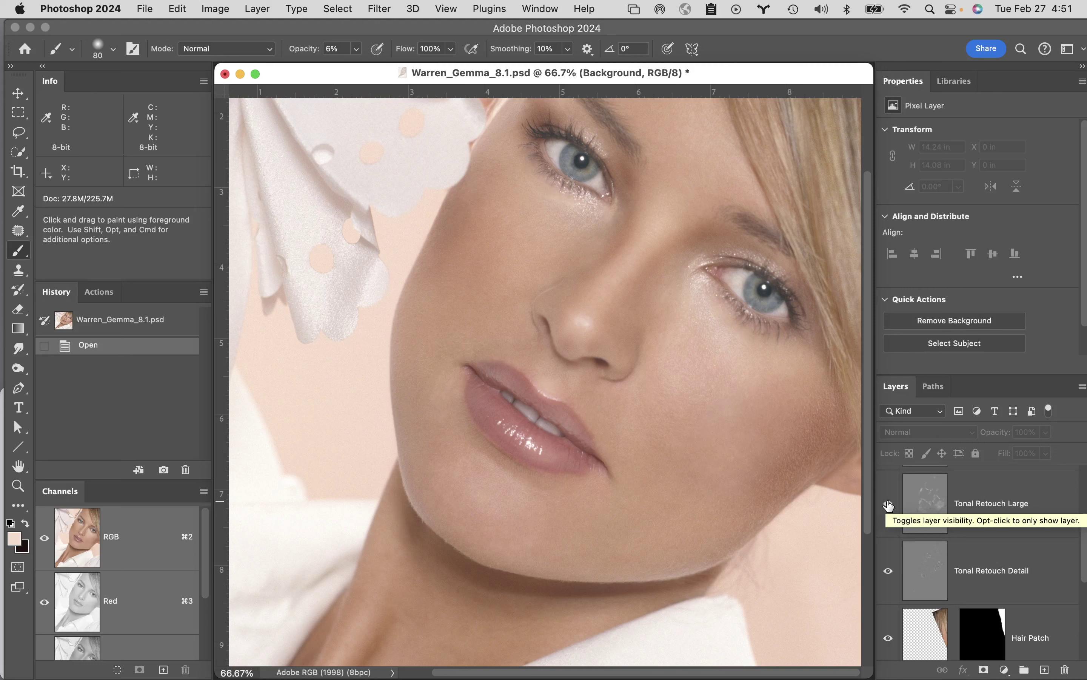
Step: Compare the face with and without the "Pixel Retouch" layer, leaving the layer visible
{"action": "scroll", "coordinate": [889, 505], "scroll_direction": "down", "scroll_amount": 10}
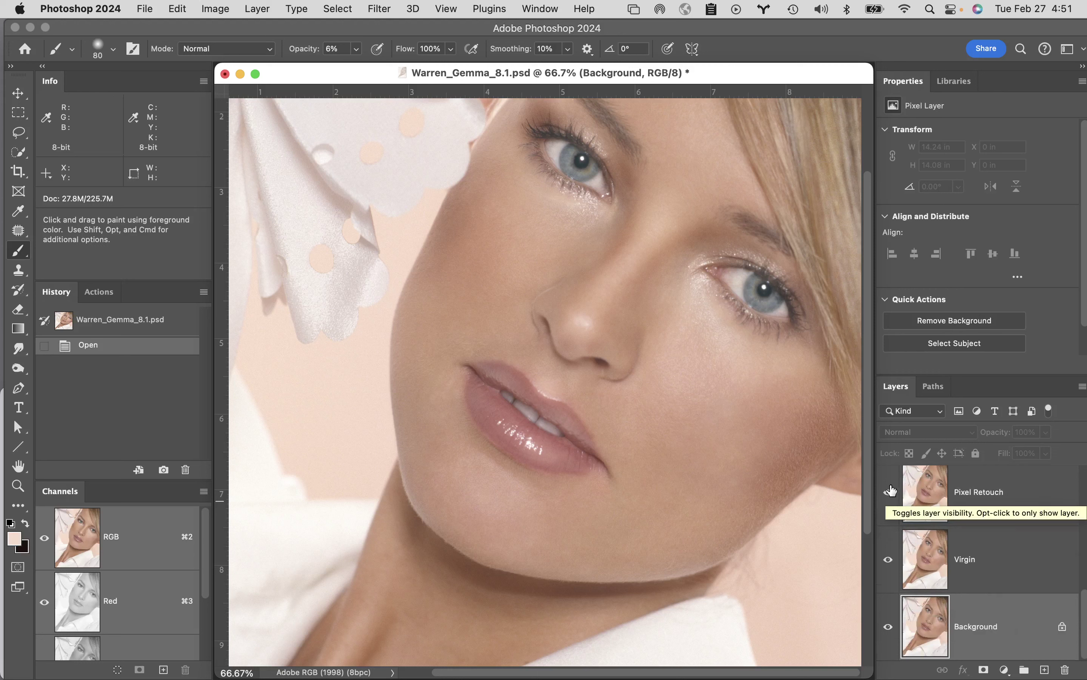
{"action": "left_click", "coordinate": [890, 495]}
{"action": "left_click", "coordinate": [890, 495]}
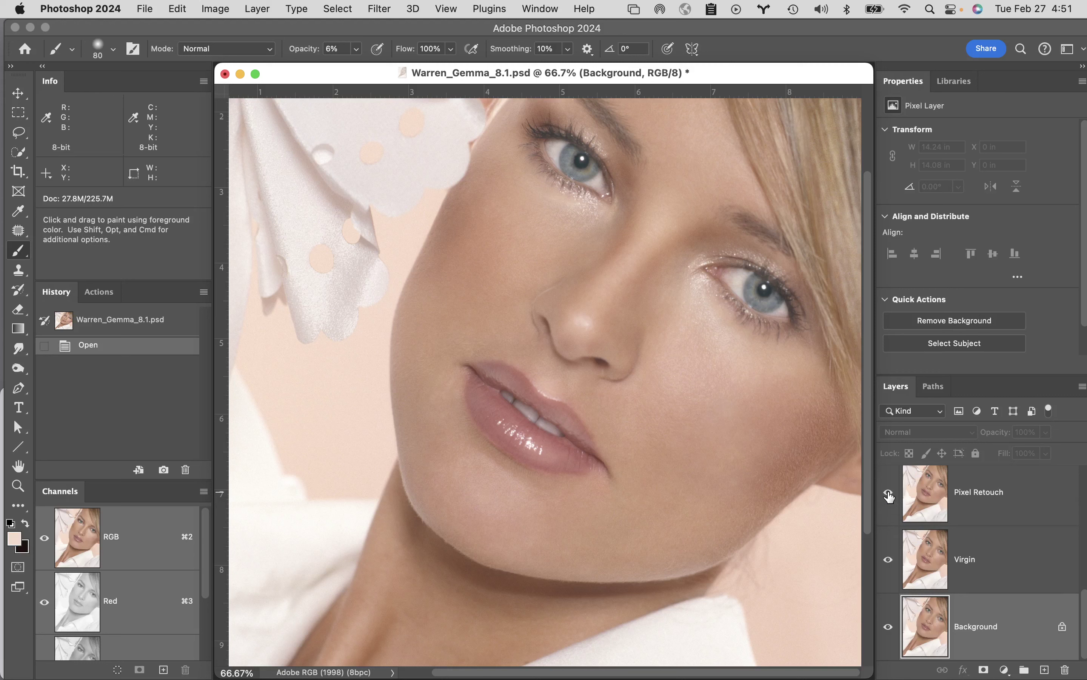
Step: Compare the unretouched Background layer on its own with the full retouched layer stack several times, leaving all layers visible
{"action": "left_click", "coordinate": [891, 627], "text": "alt"}
{"action": "left_click", "coordinate": [891, 627], "text": "alt"}
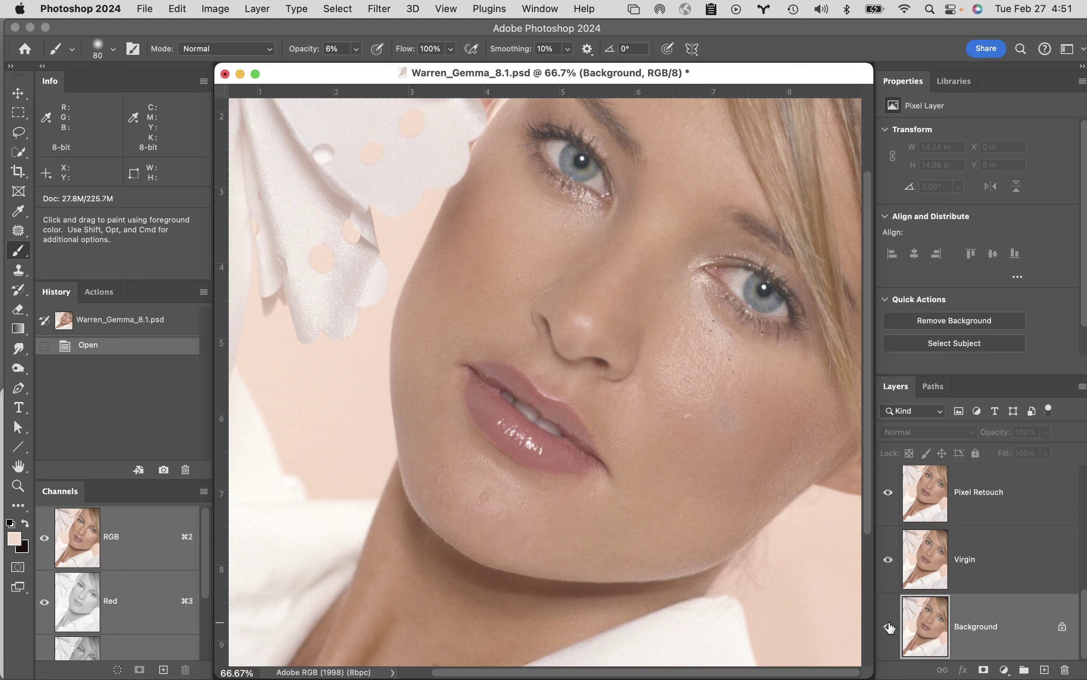
{"action": "left_click", "coordinate": [891, 627], "text": "alt"}
{"action": "left_click", "coordinate": [891, 628], "text": "alt"}
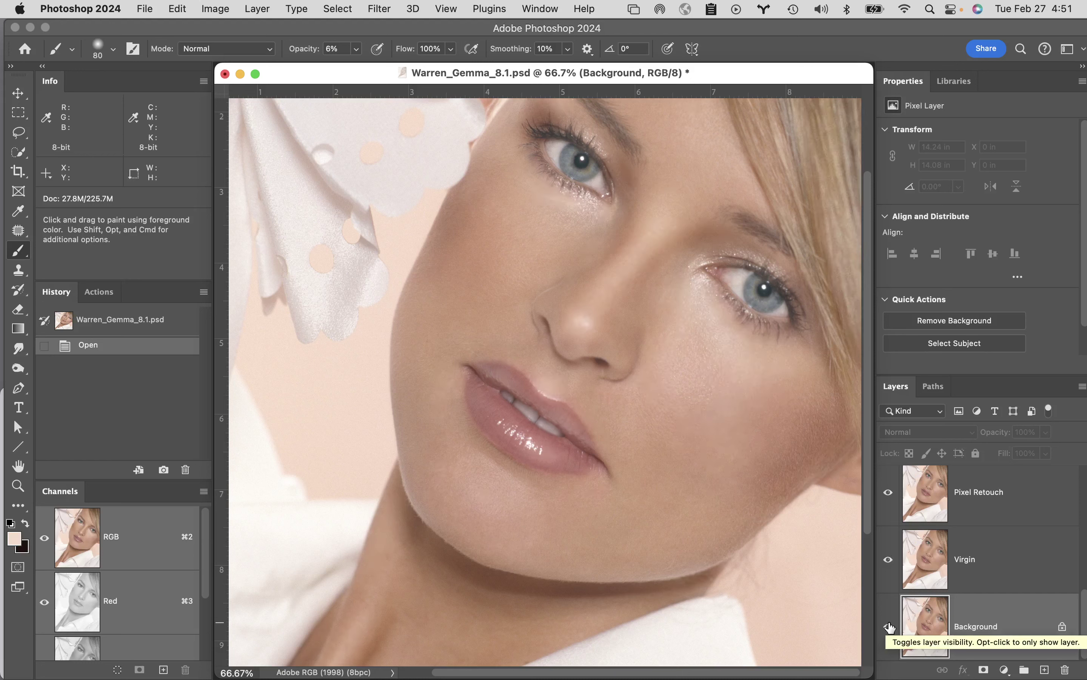
{"action": "scroll", "coordinate": [891, 627], "scroll_direction": "up", "scroll_amount": 5}
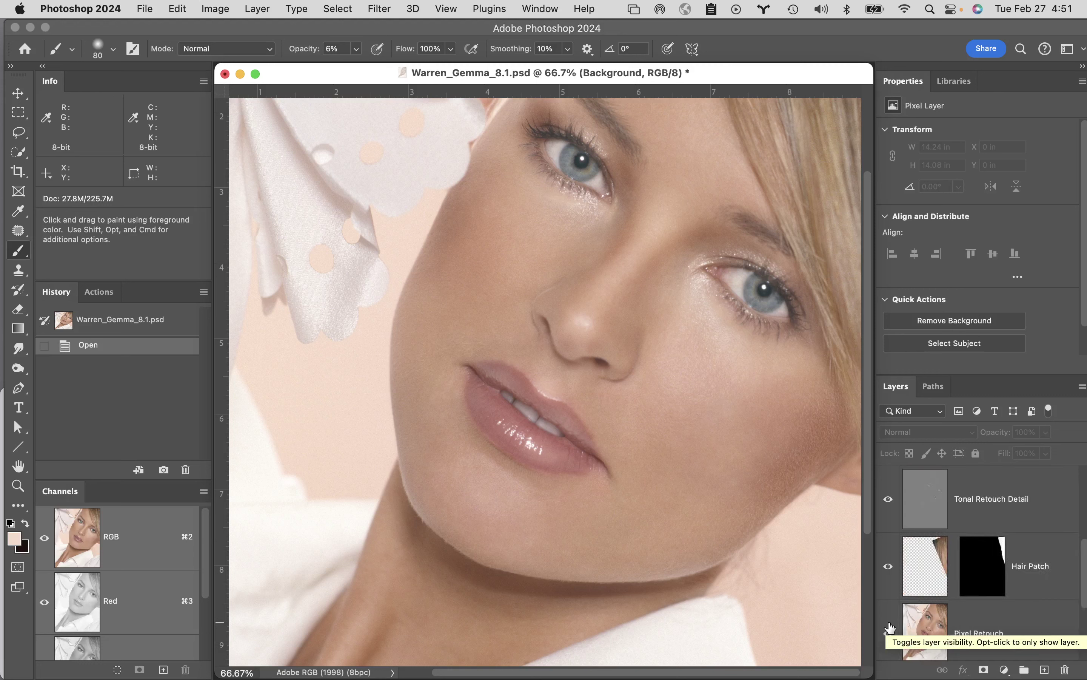
{"action": "scroll", "coordinate": [891, 627], "scroll_direction": "down", "scroll_amount": 5}
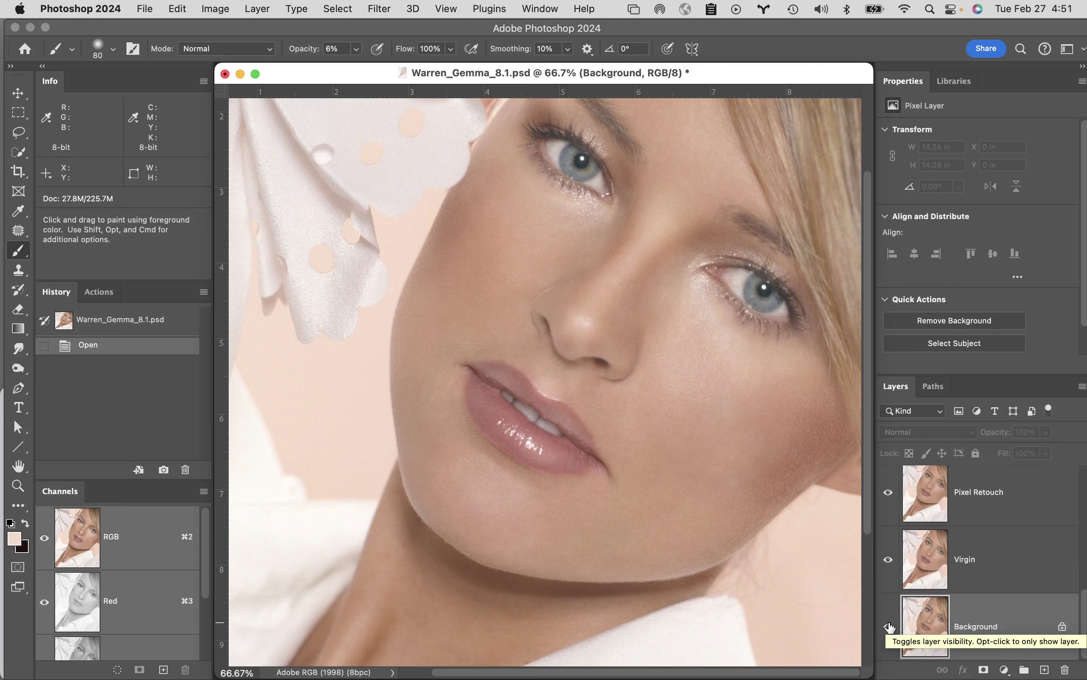
{"action": "left_click", "coordinate": [891, 628], "text": "alt"}
{"action": "left_click", "coordinate": [891, 628], "text": "alt"}
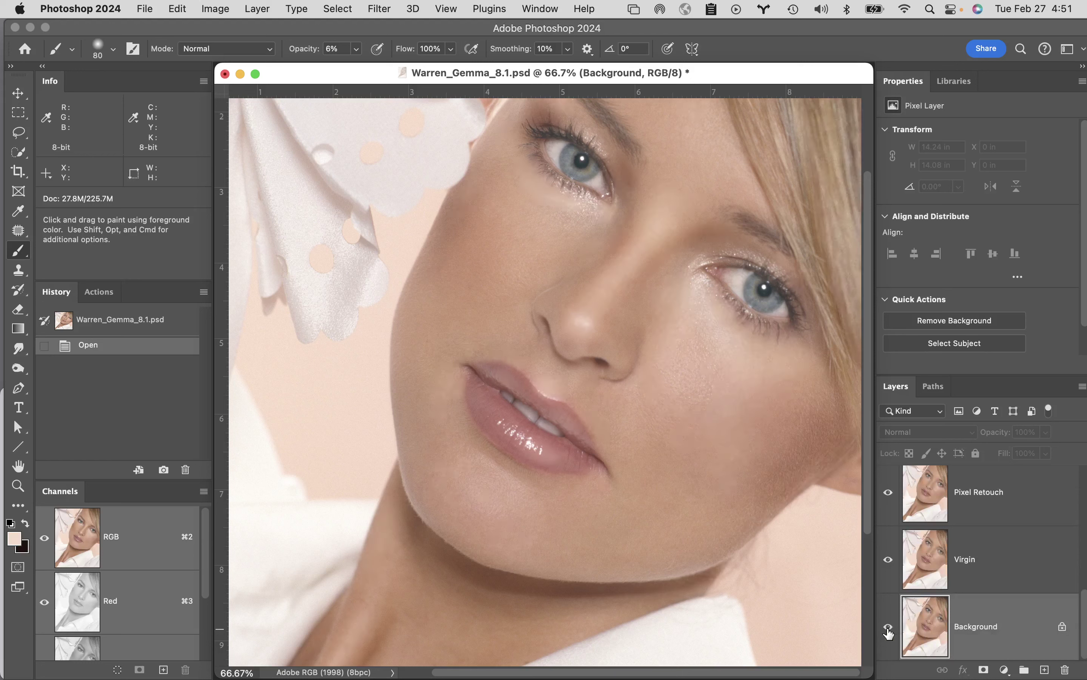
{"action": "left_click", "coordinate": [891, 628], "text": "alt"}
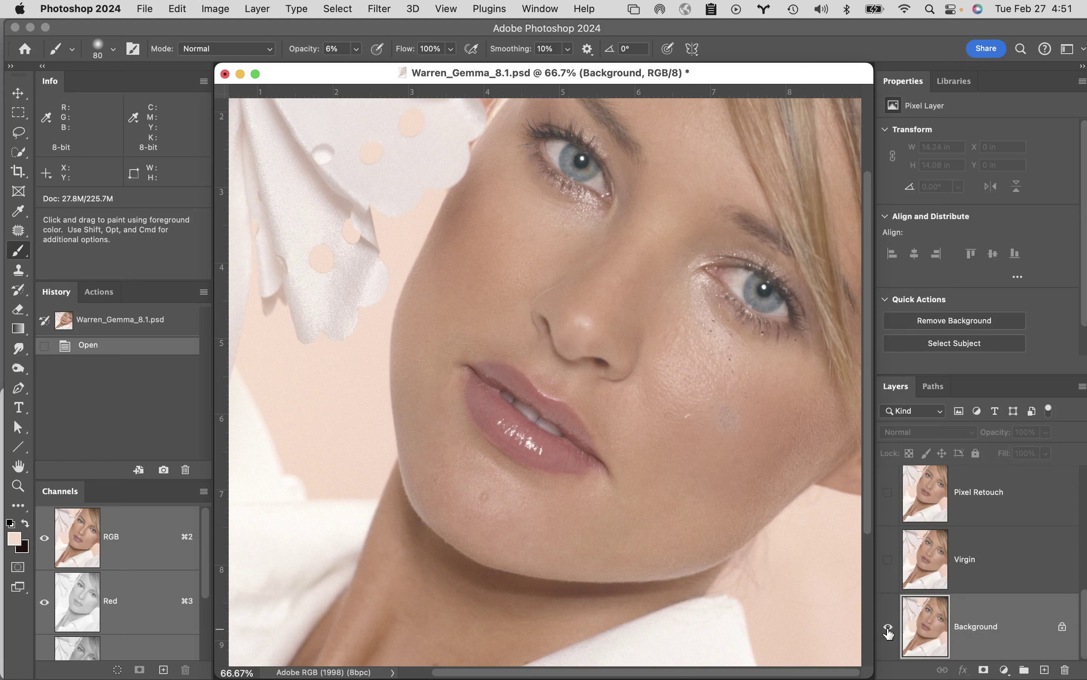
{"action": "left_click", "coordinate": [891, 628], "text": "alt"}
{"action": "left_click", "coordinate": [891, 630], "text": "alt"}
{"action": "left_click", "coordinate": [891, 630], "text": "alt"}
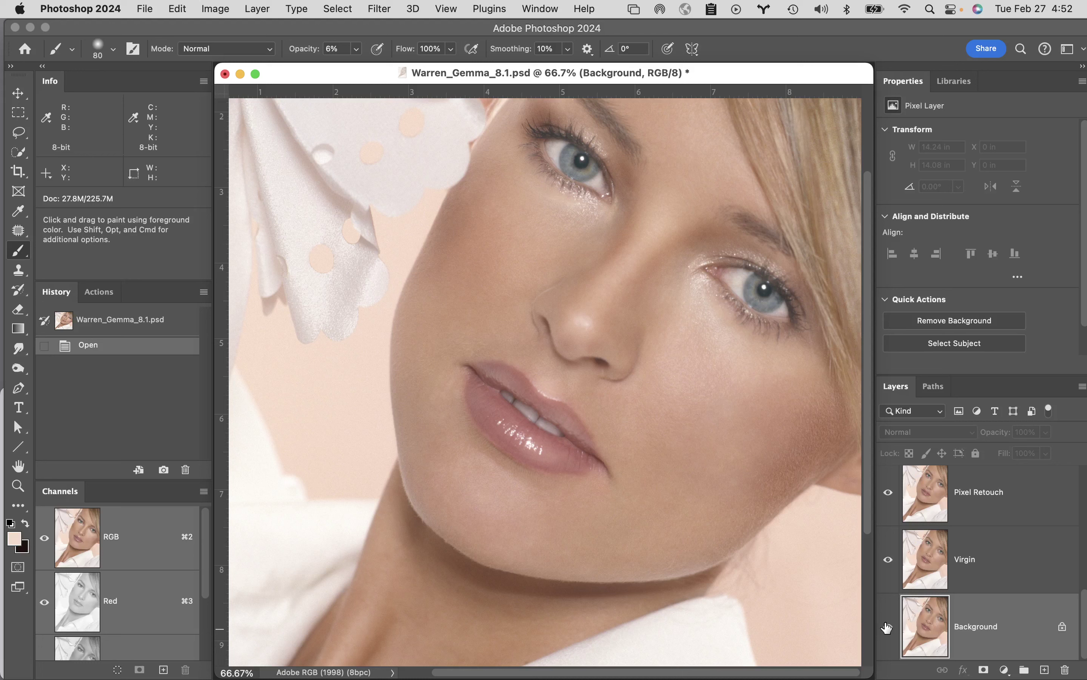
{"action": "mouse_move", "coordinate": [366, 664]}
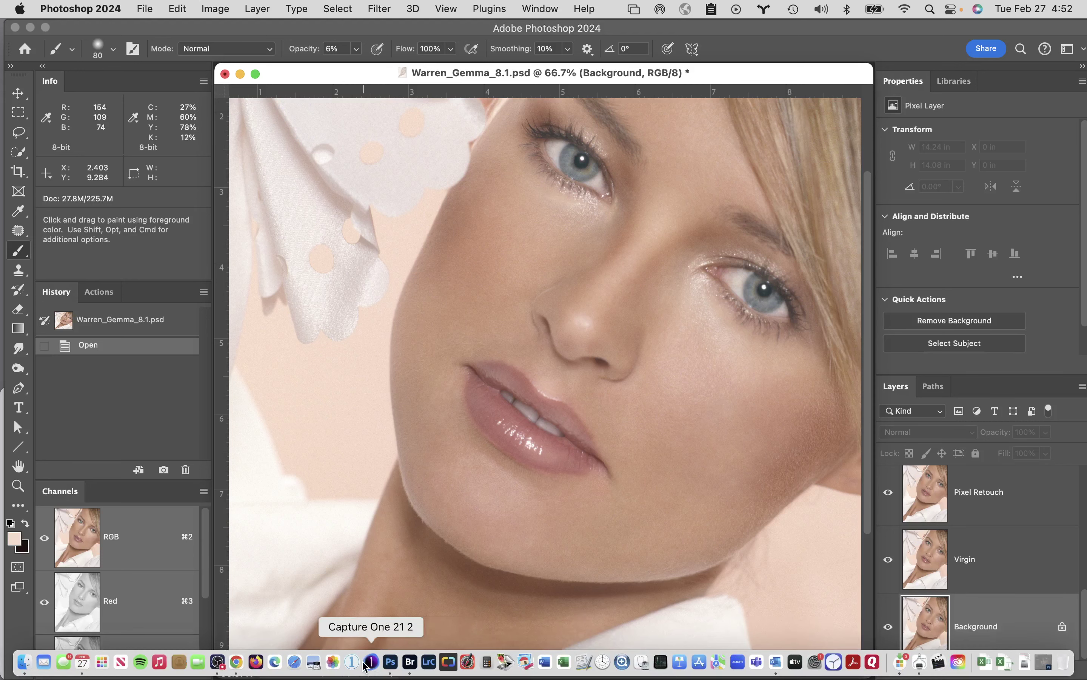
{"action": "left_click", "coordinate": [219, 663]}
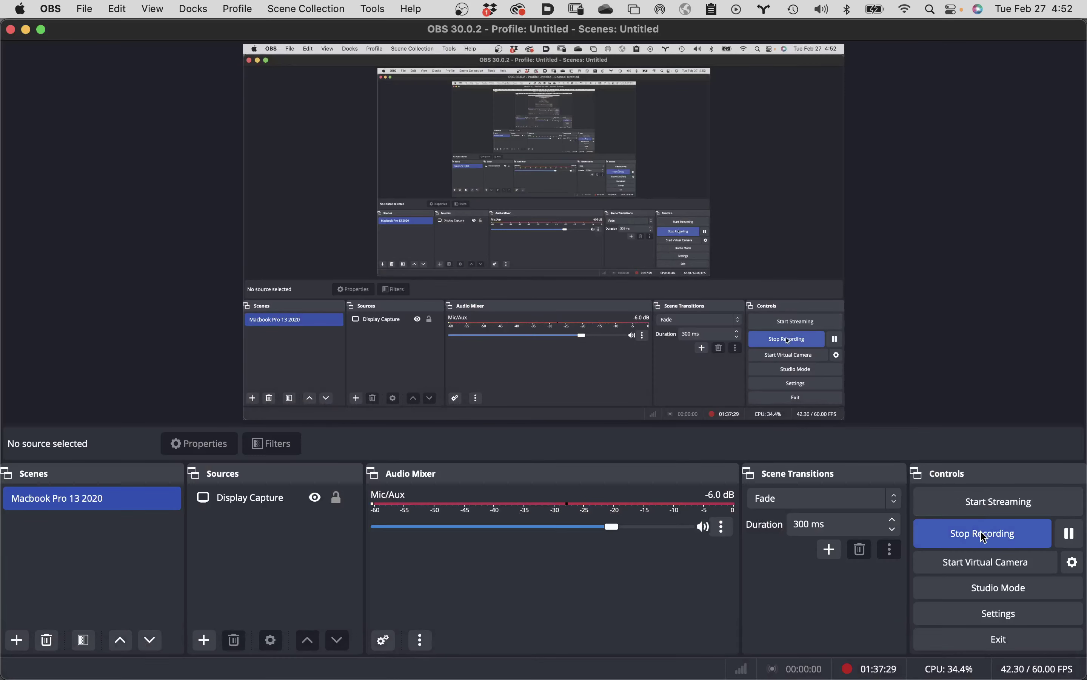